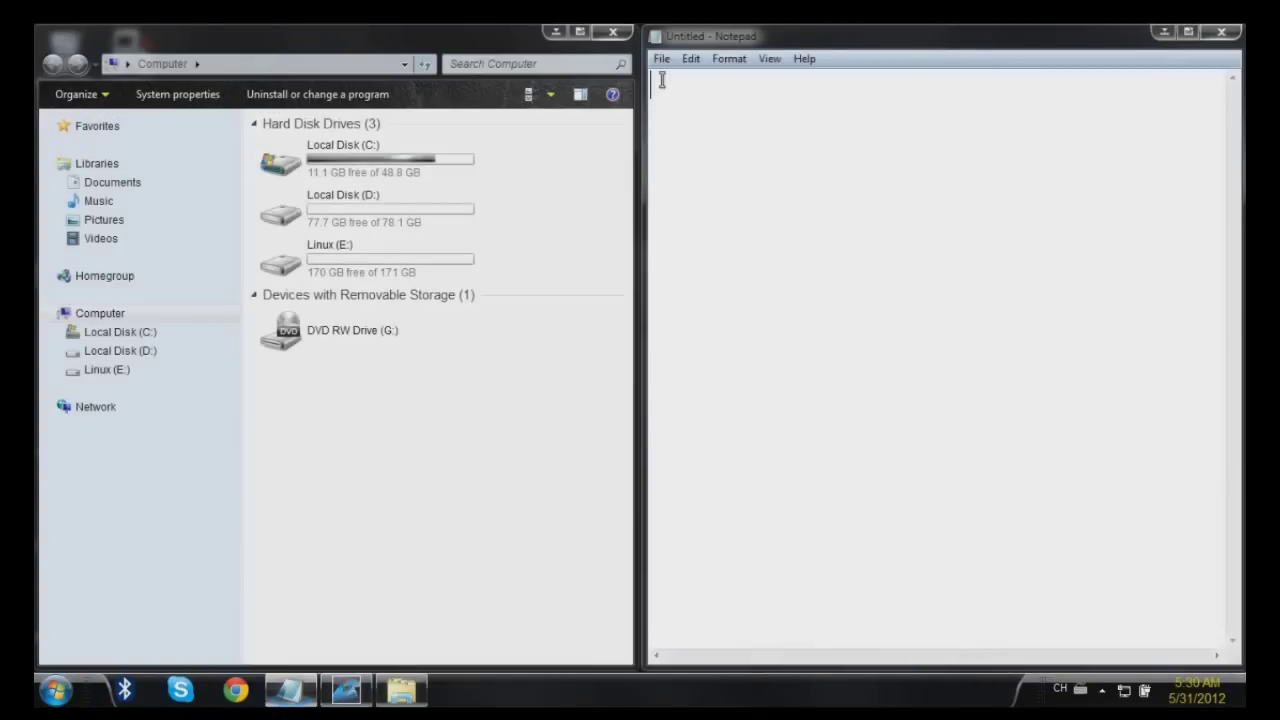
Write the note "My computer has 3 partitions, it means my harddrive (HDD) is divided in 3 big folders" in Notepad
type("My computer ha")
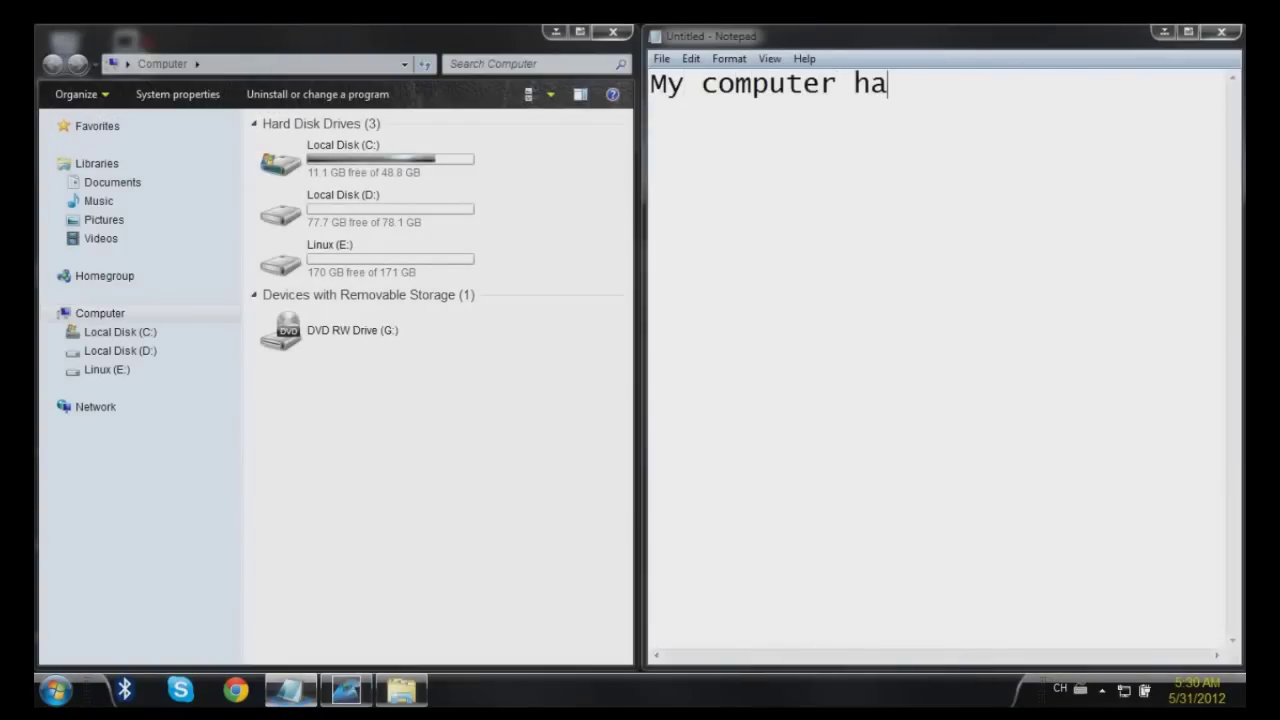
type("s 3 partitions,")
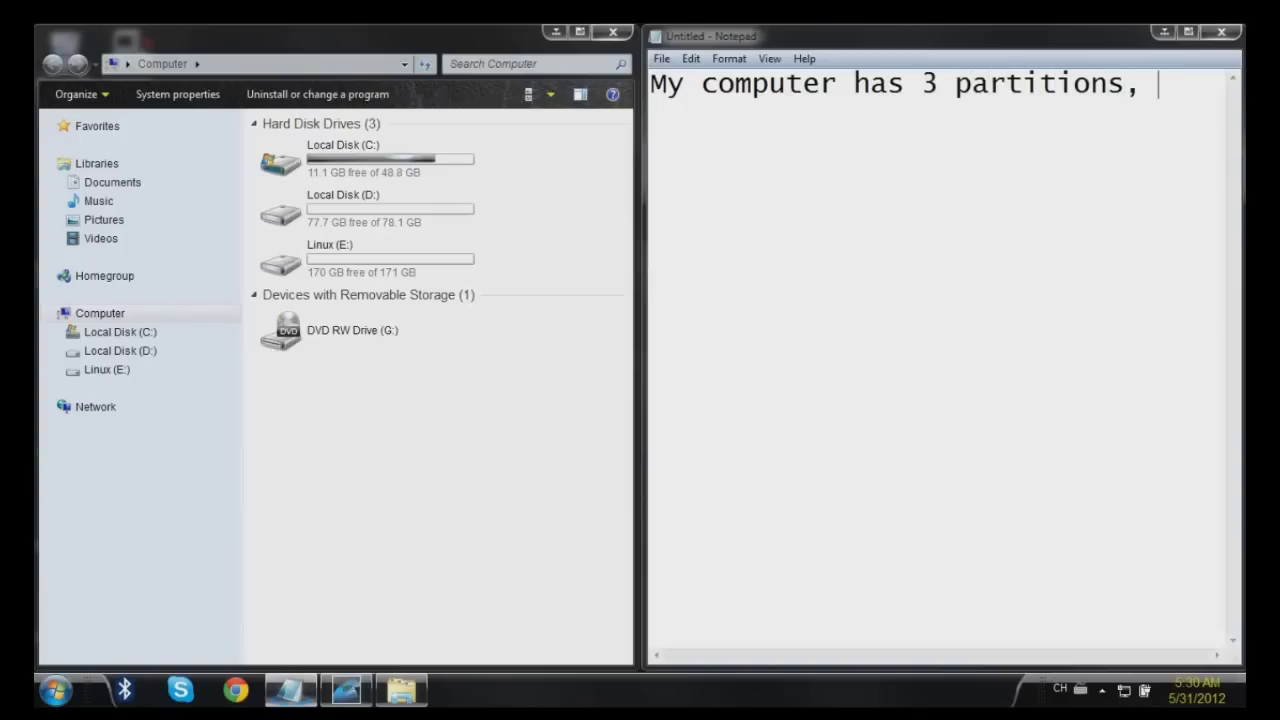
type("it means m")
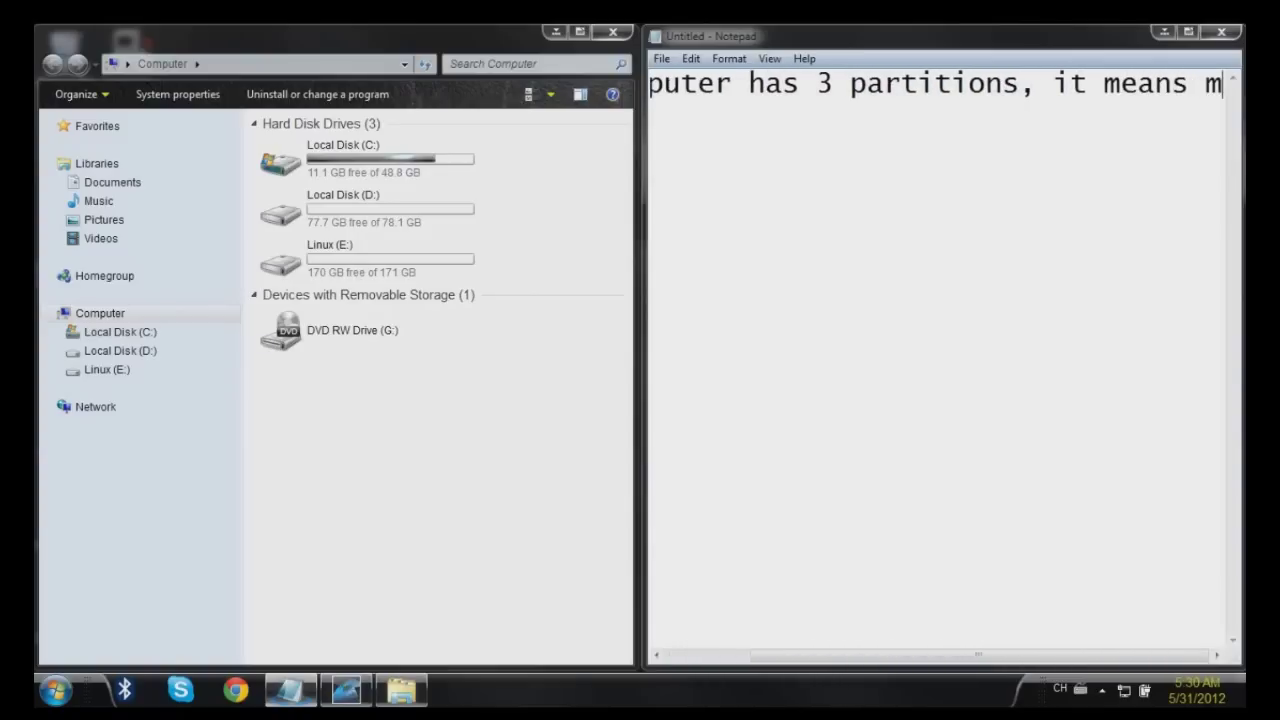
type("y ha")
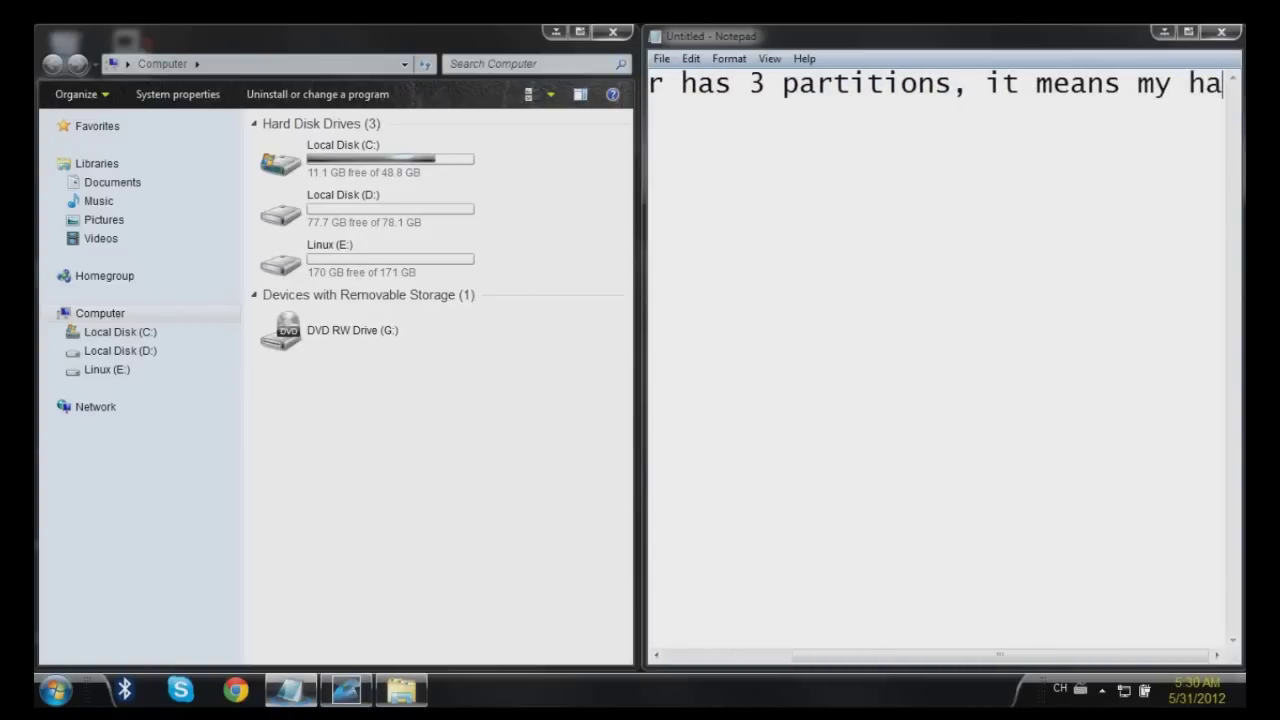
type("r")
type("d")
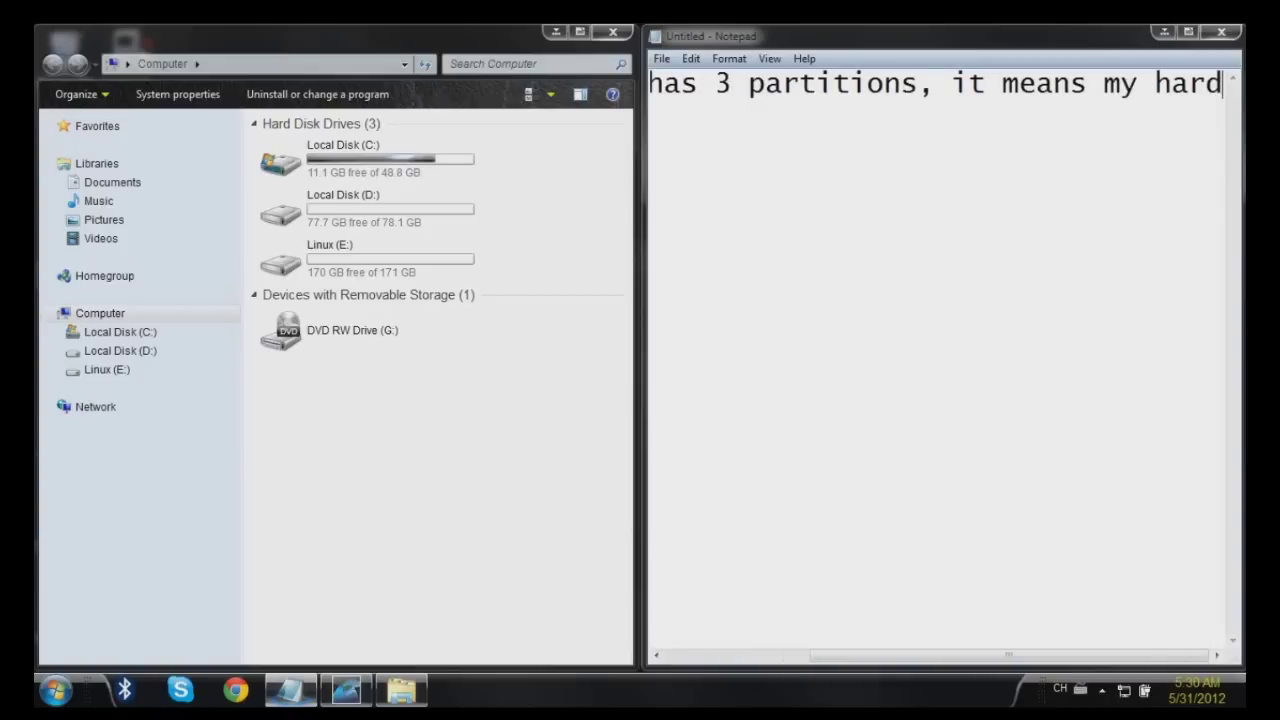
type("drive (")
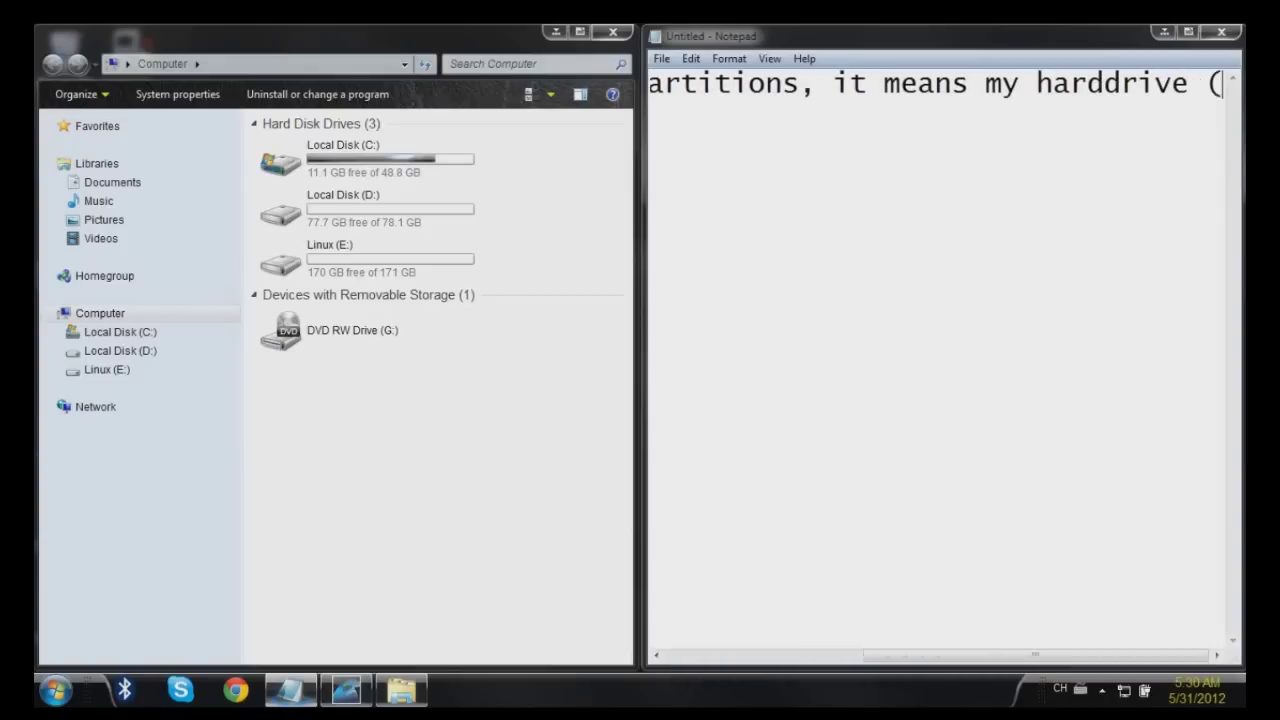
type("HDD) ")
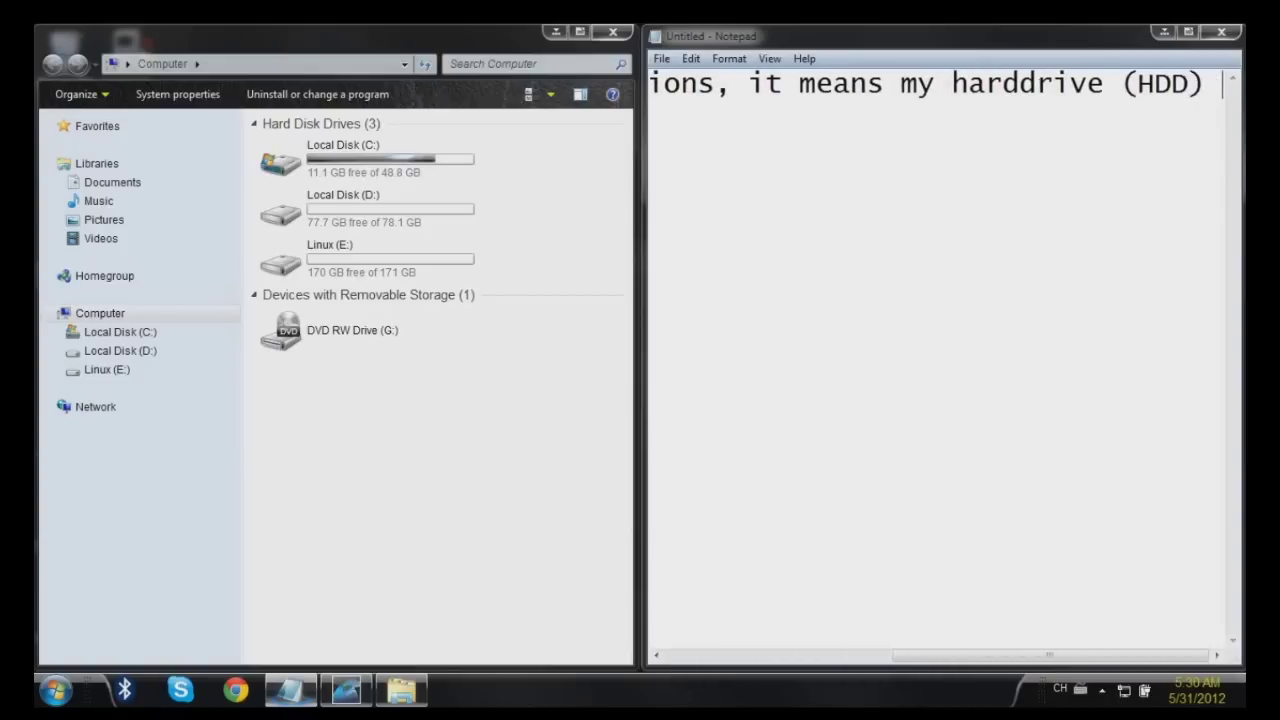
type("is divide")
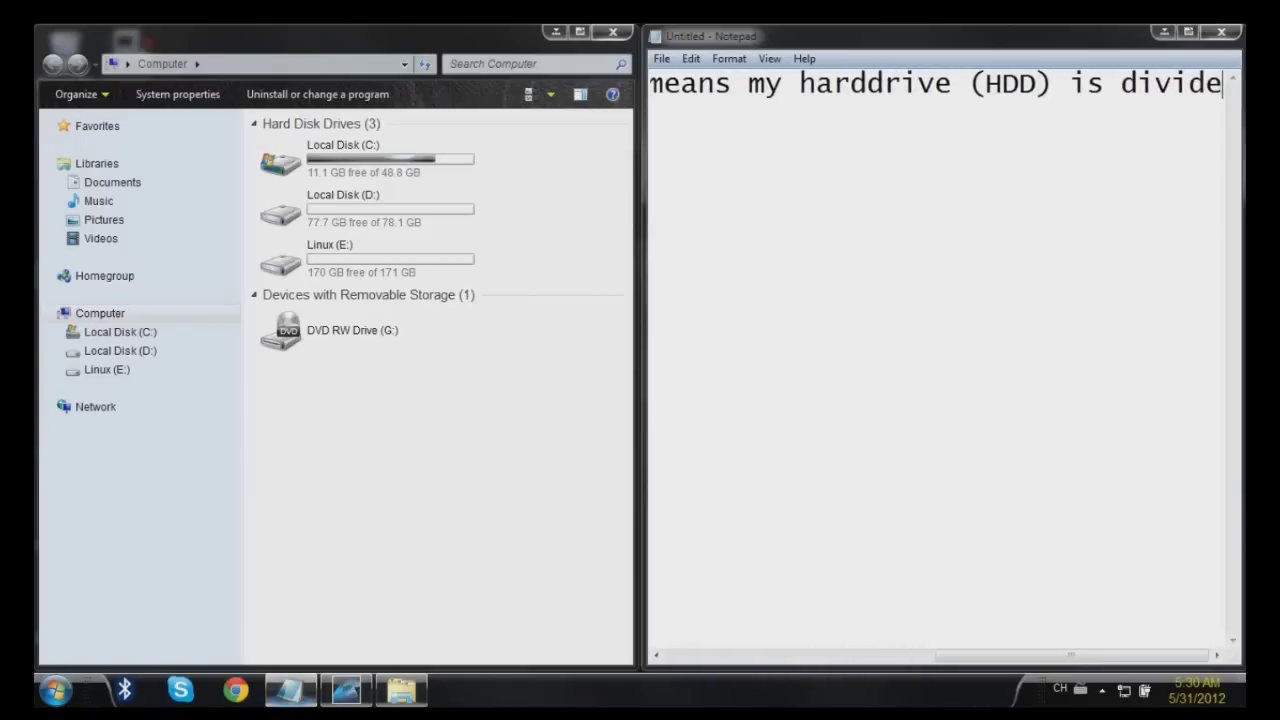
type("sd i")
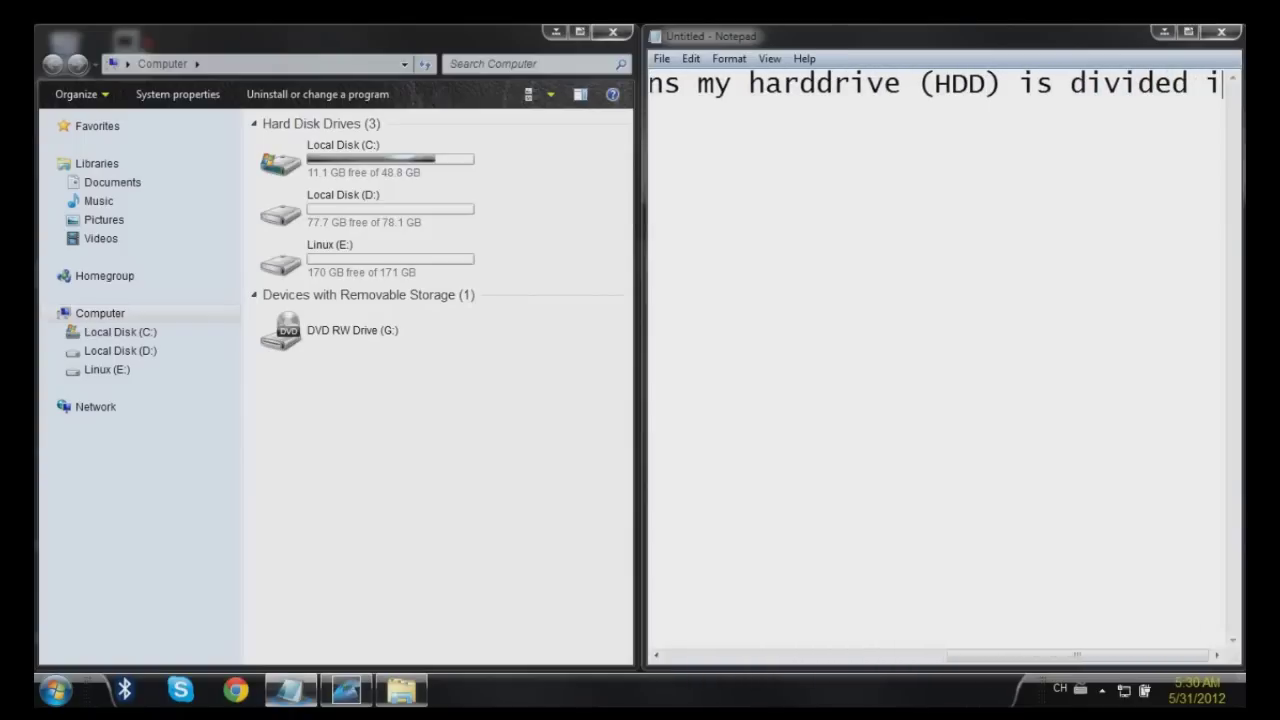
type("n ")
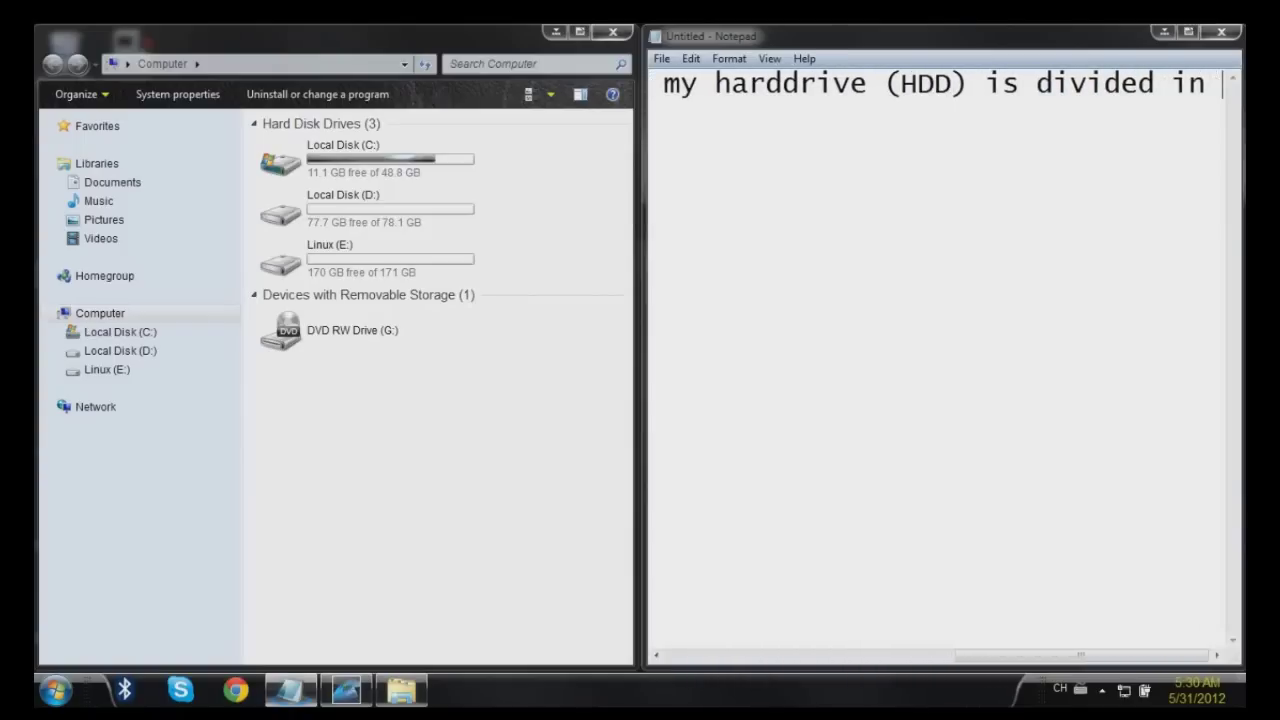
type("3 big f")
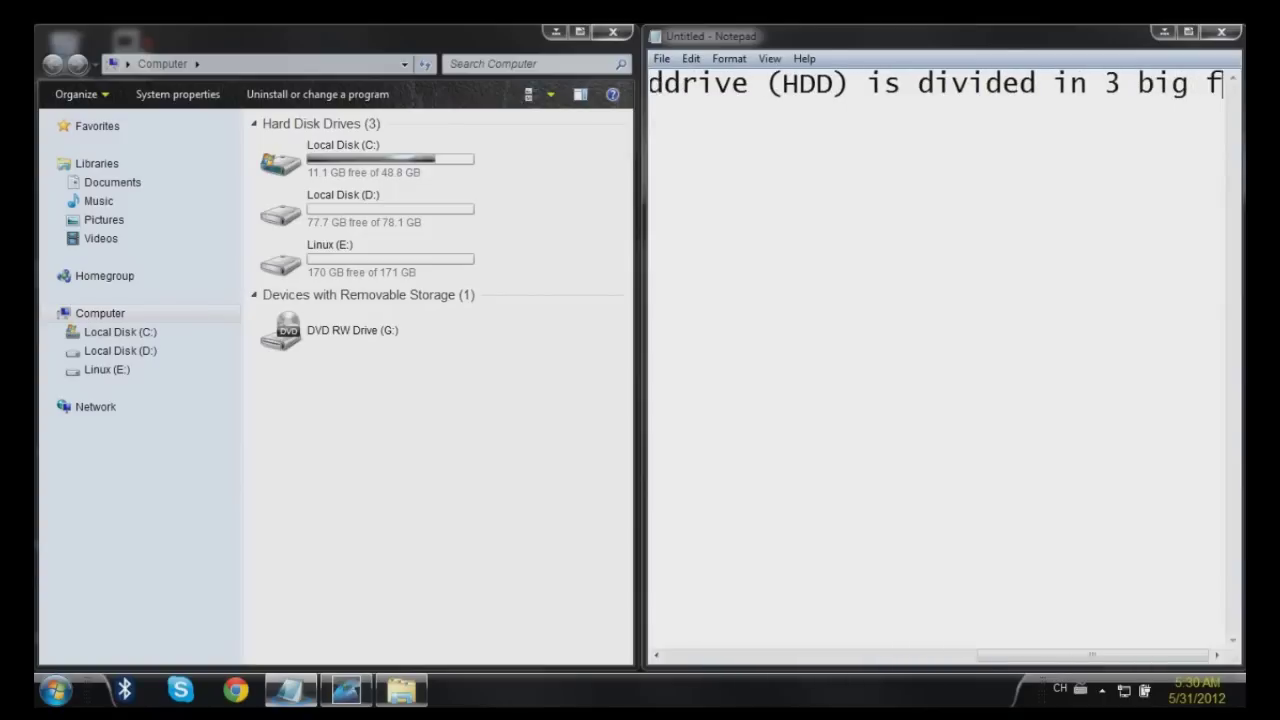
type("olders")
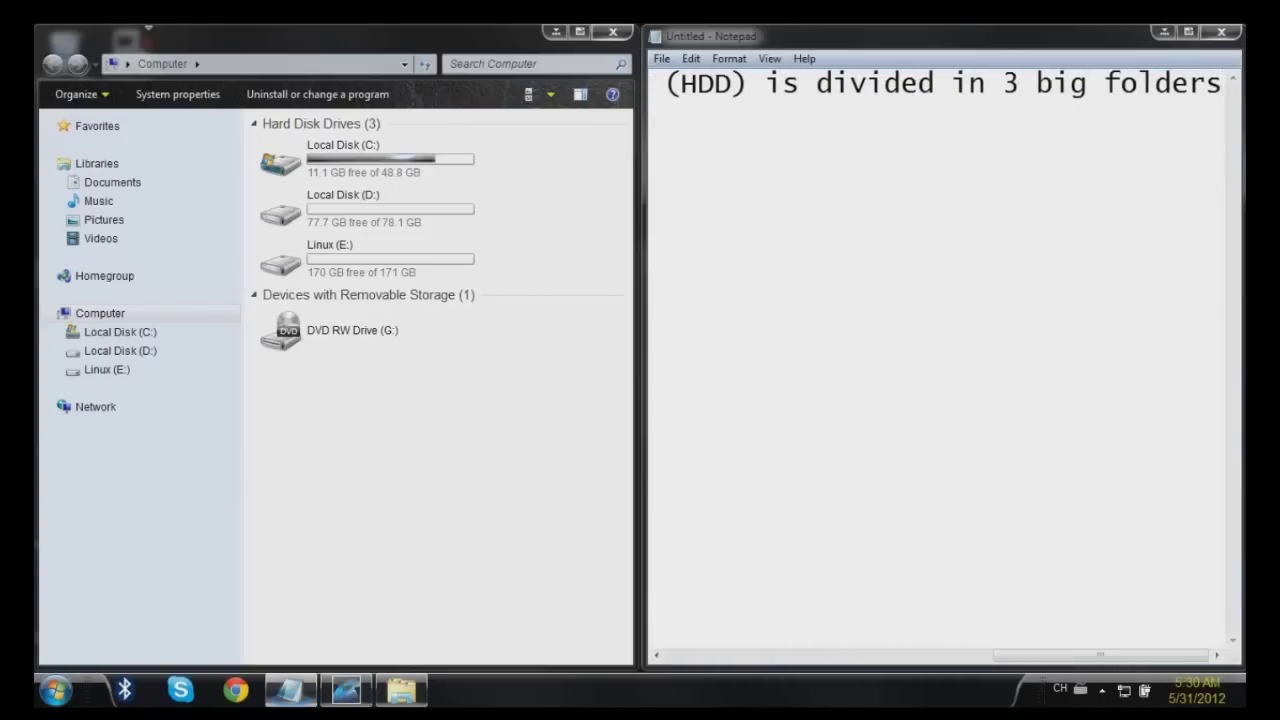
Maximize the Notepad window so that it fills the screen
left_click_drag(565, 272, 426, 336)
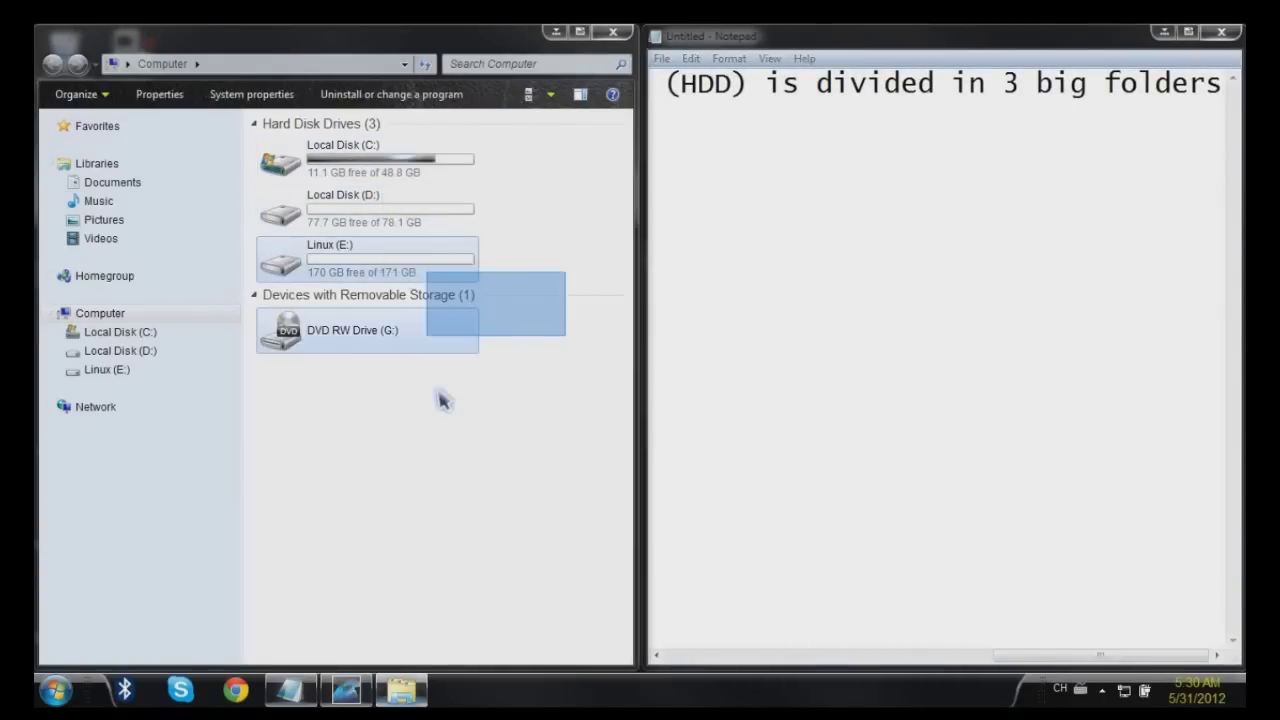
left_click(509, 417)
left_click(677, 380)
left_click_drag(738, 36, 548, 32)
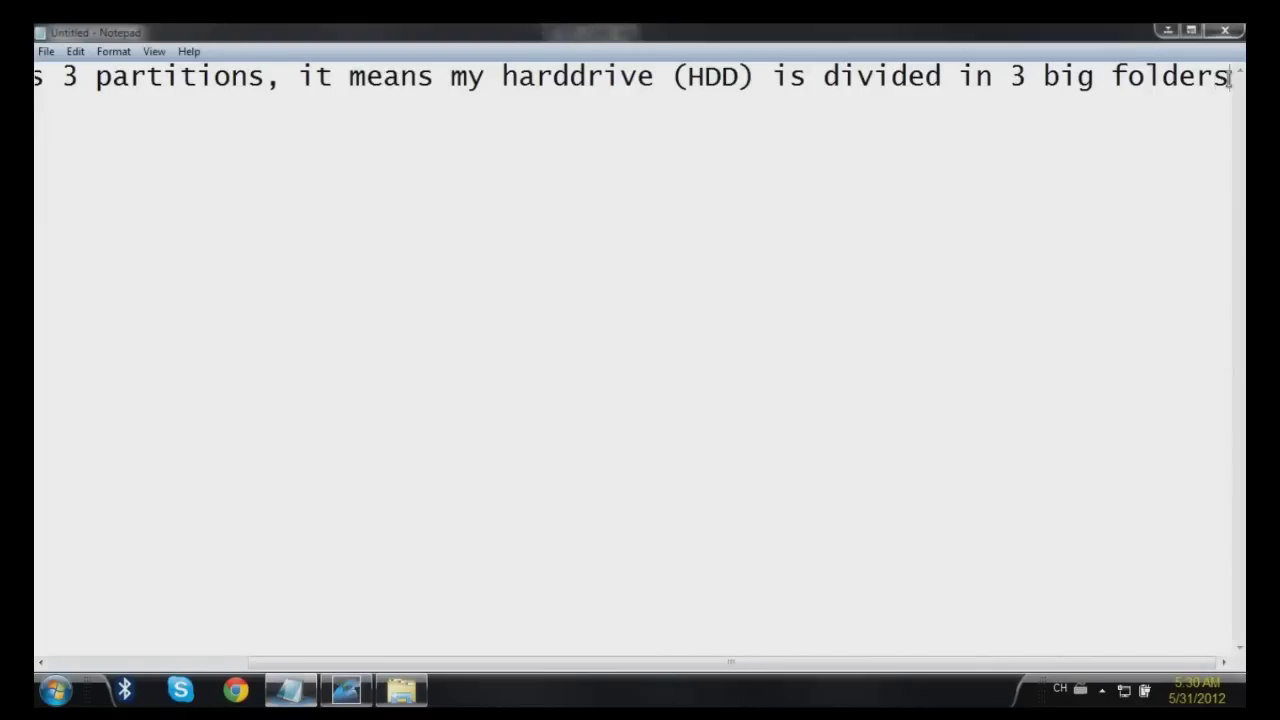
Replace the whole note with "Let's say you want to make a new partition"
left_click_drag(1230, 80, 33, 200)
key("Delete")
type("Let's say you want to mak")
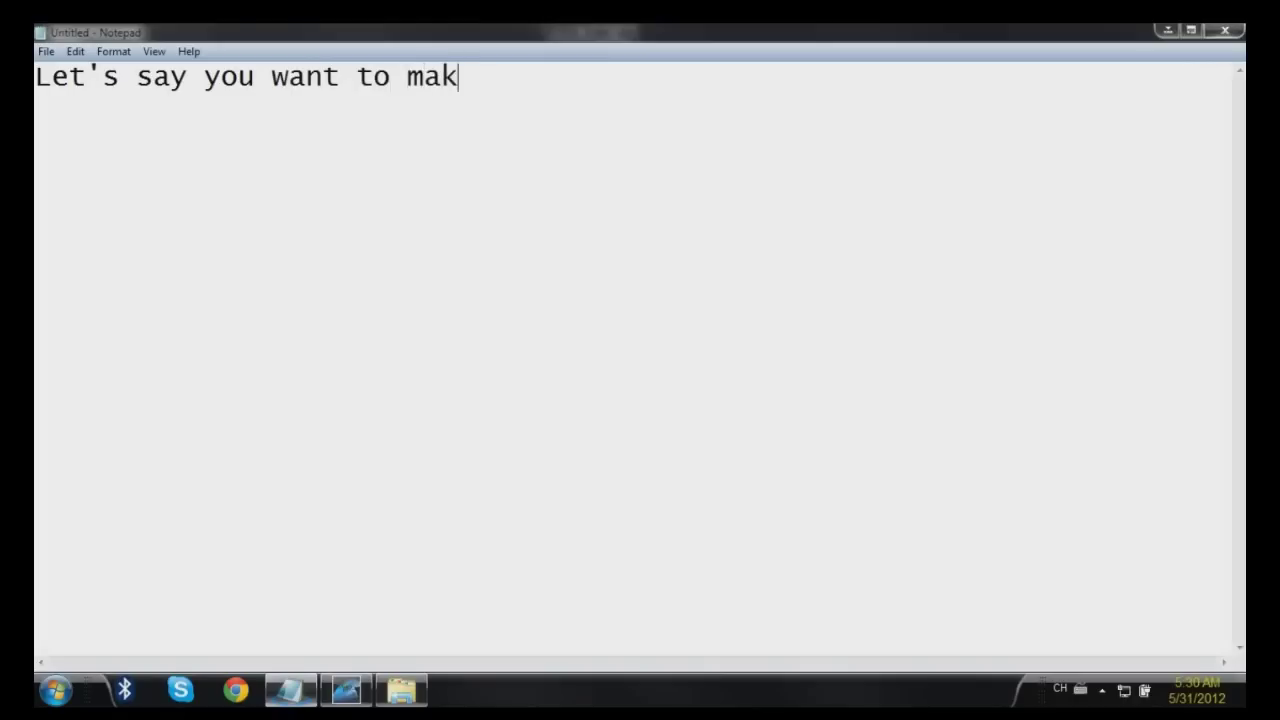
type("e a new partition")
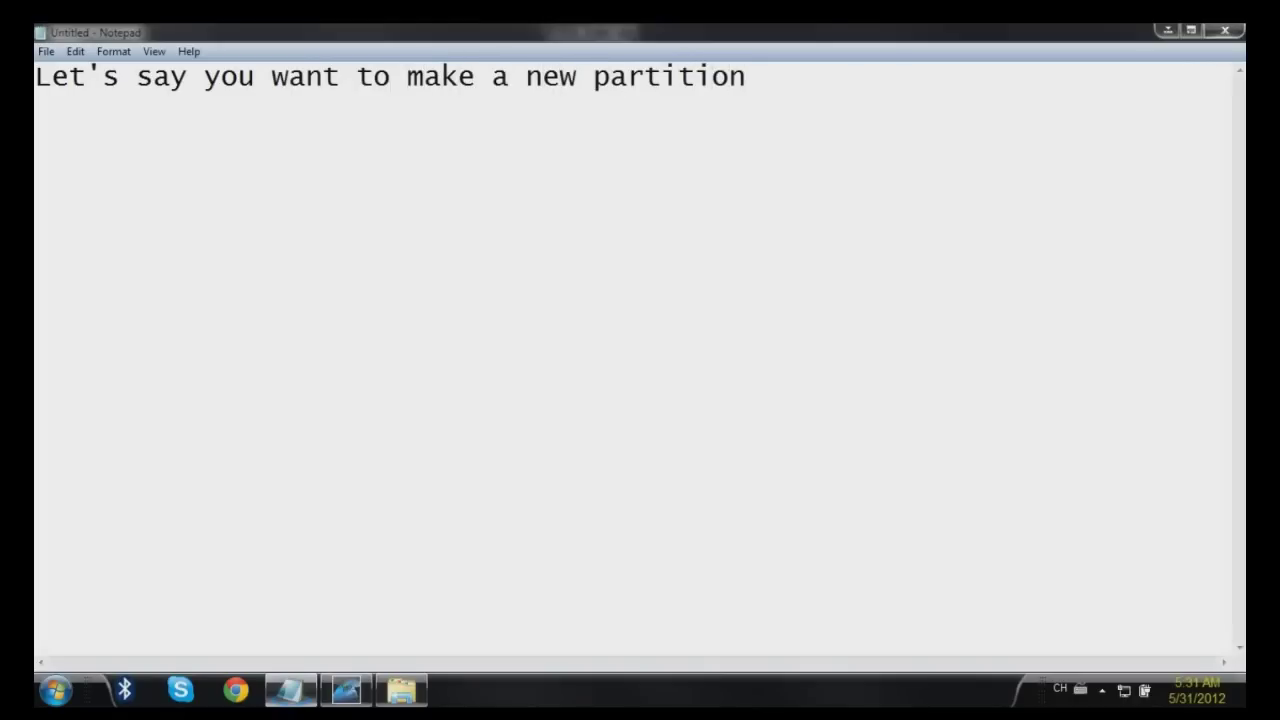
Dock Notepad beside the Computer window and replace its note with "Click on the windows start up button"
left_click_drag(450, 35, 1245, 140)
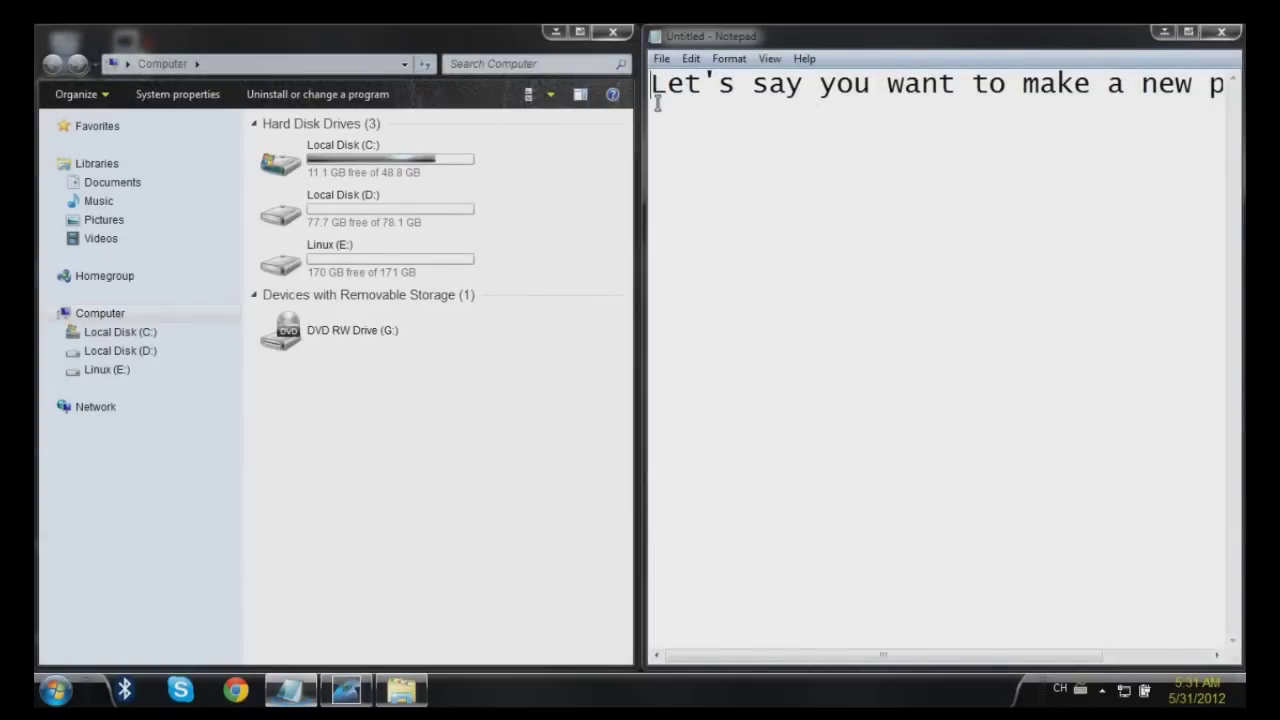
key("ctrl+a")
key("BackSpace")
type("Cli")
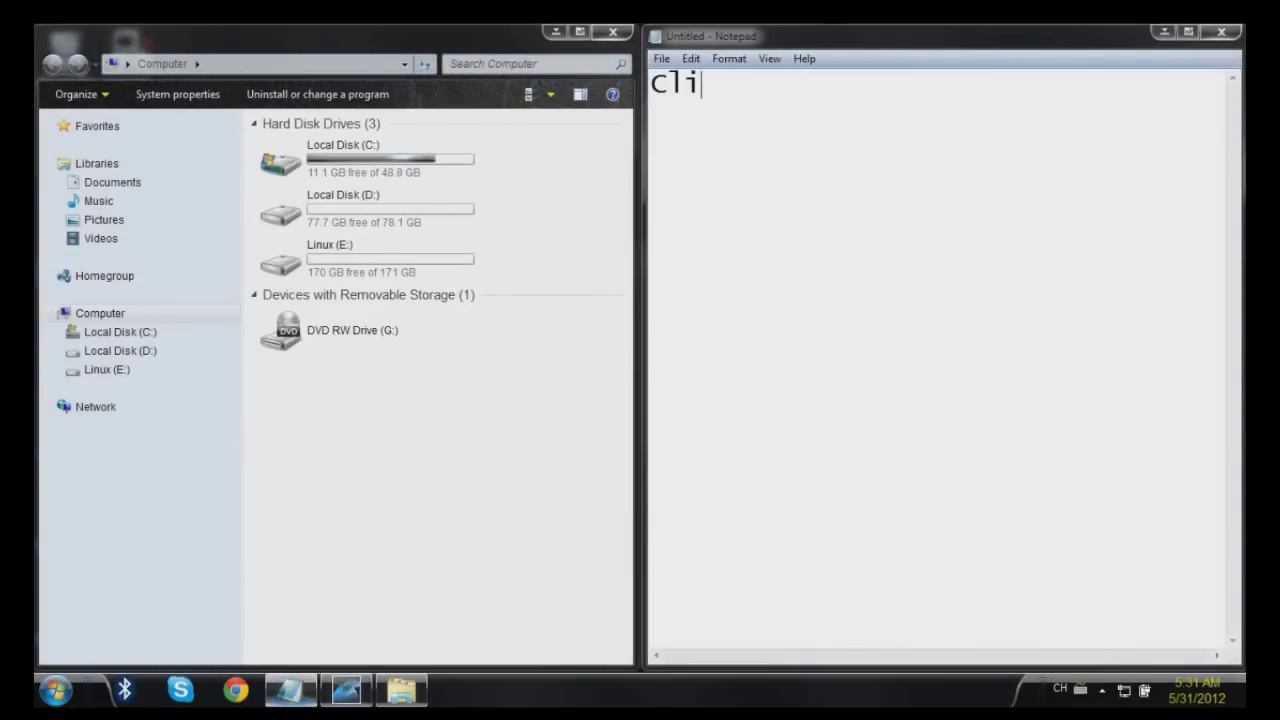
type("ck on th")
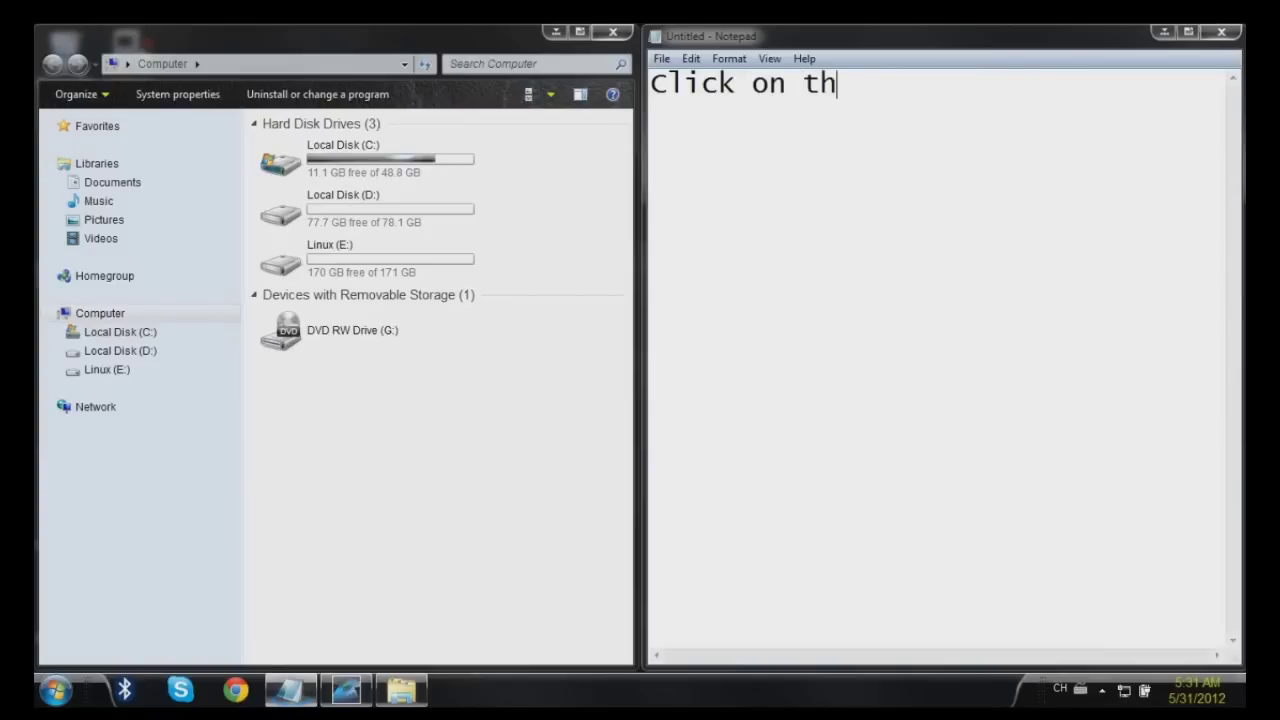
type("e windo")
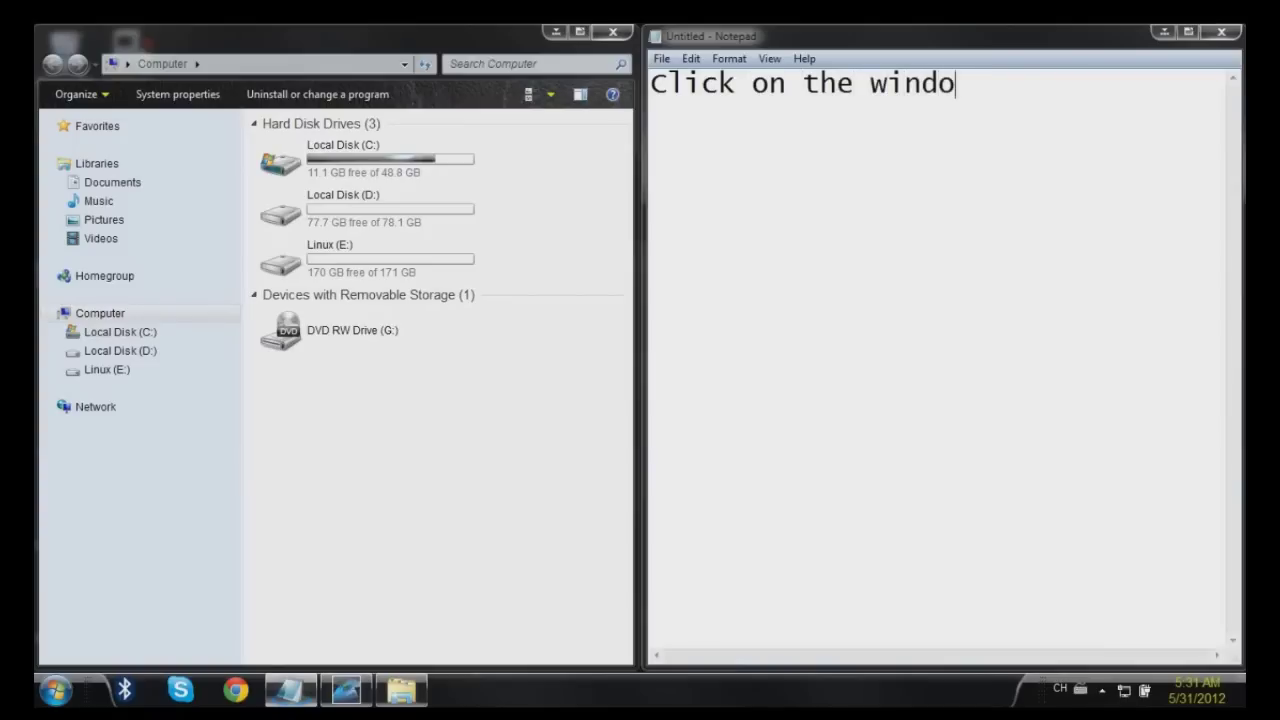
type("ws start up button")
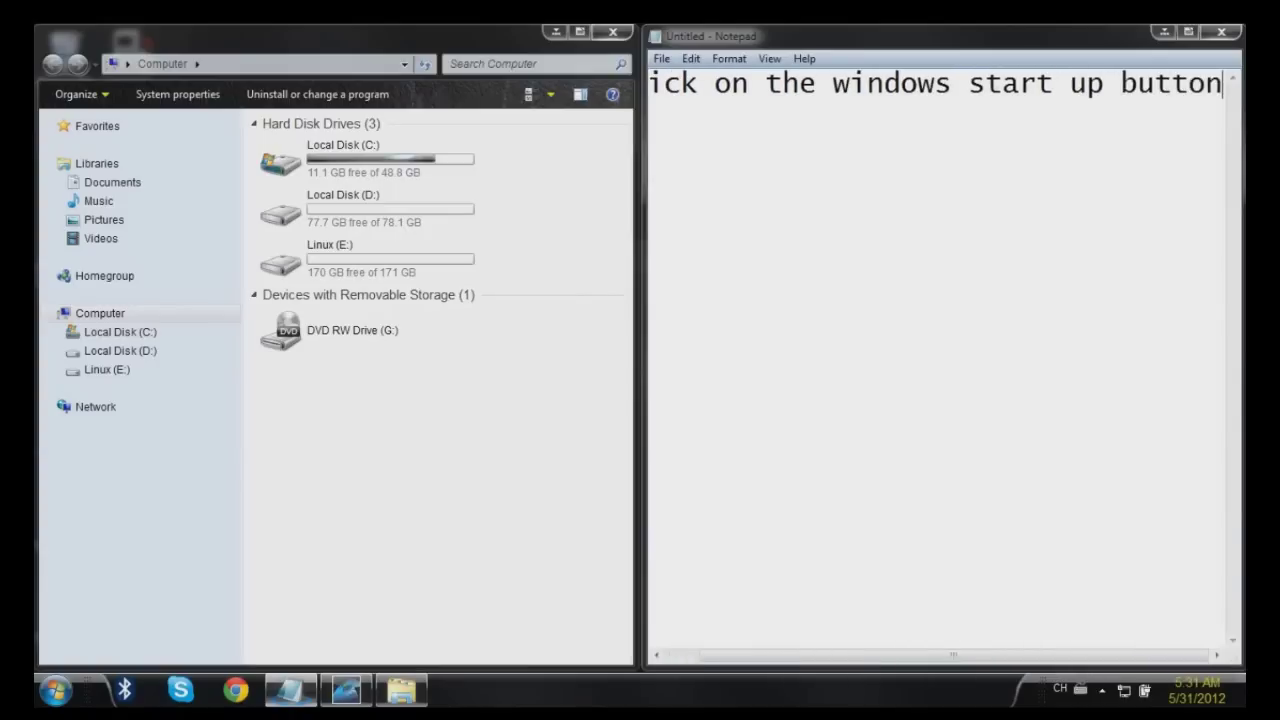
Show the Start menu, and return to the note
left_click(55, 690)
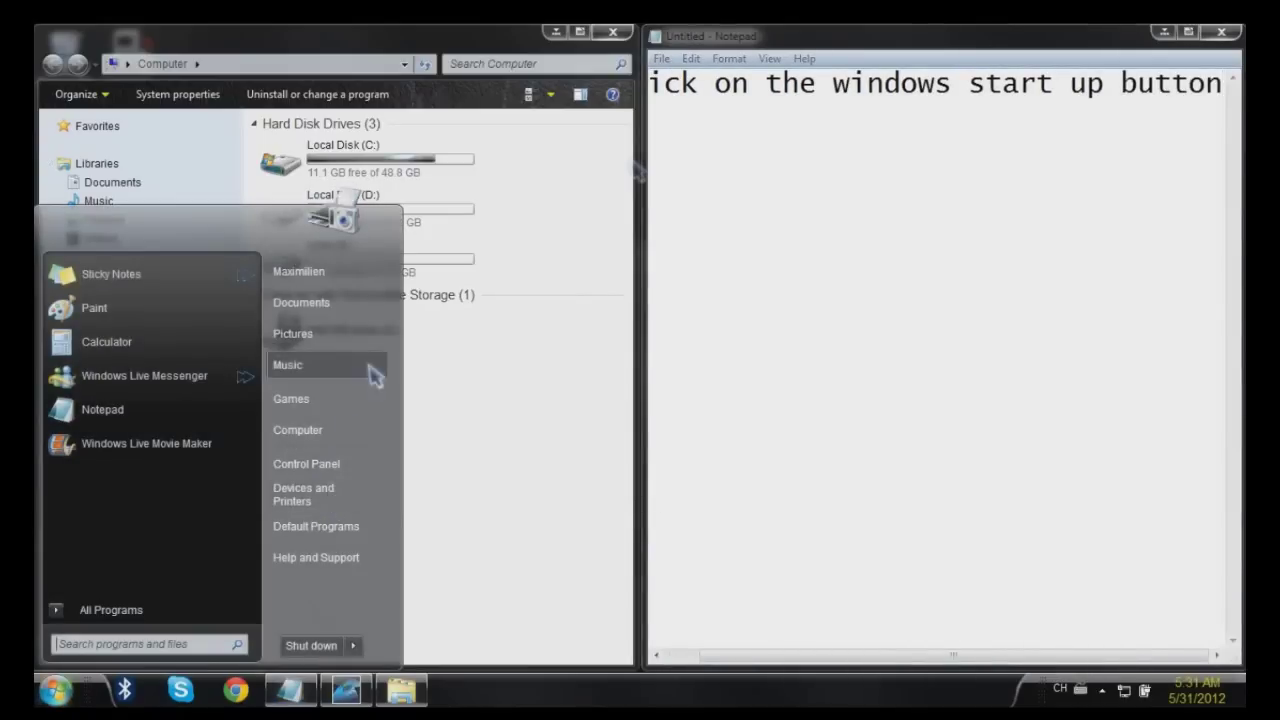
left_click(698, 213)
Delete the whole text about the windows start up button from the note
left_click_drag(659, 88, 825, 104)
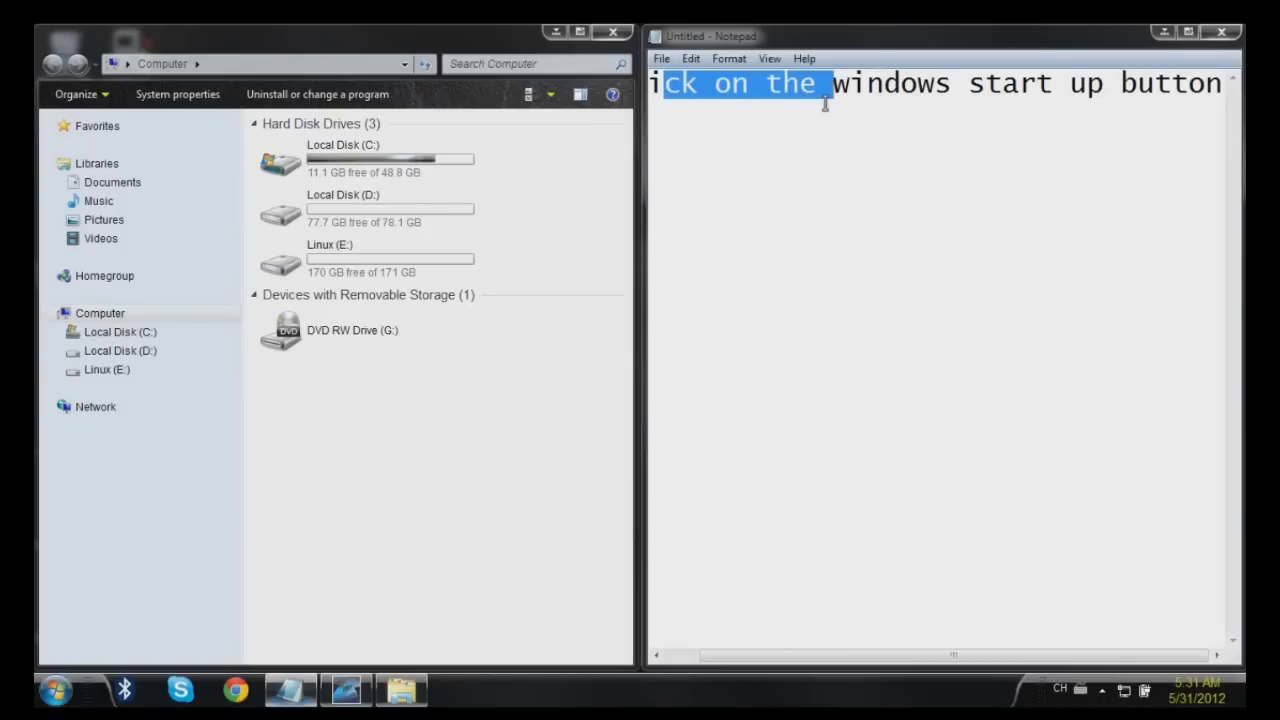
type("A")
key("BackSpace")
key("BackSpace")
key("BackSpace")
key("BackSpace")
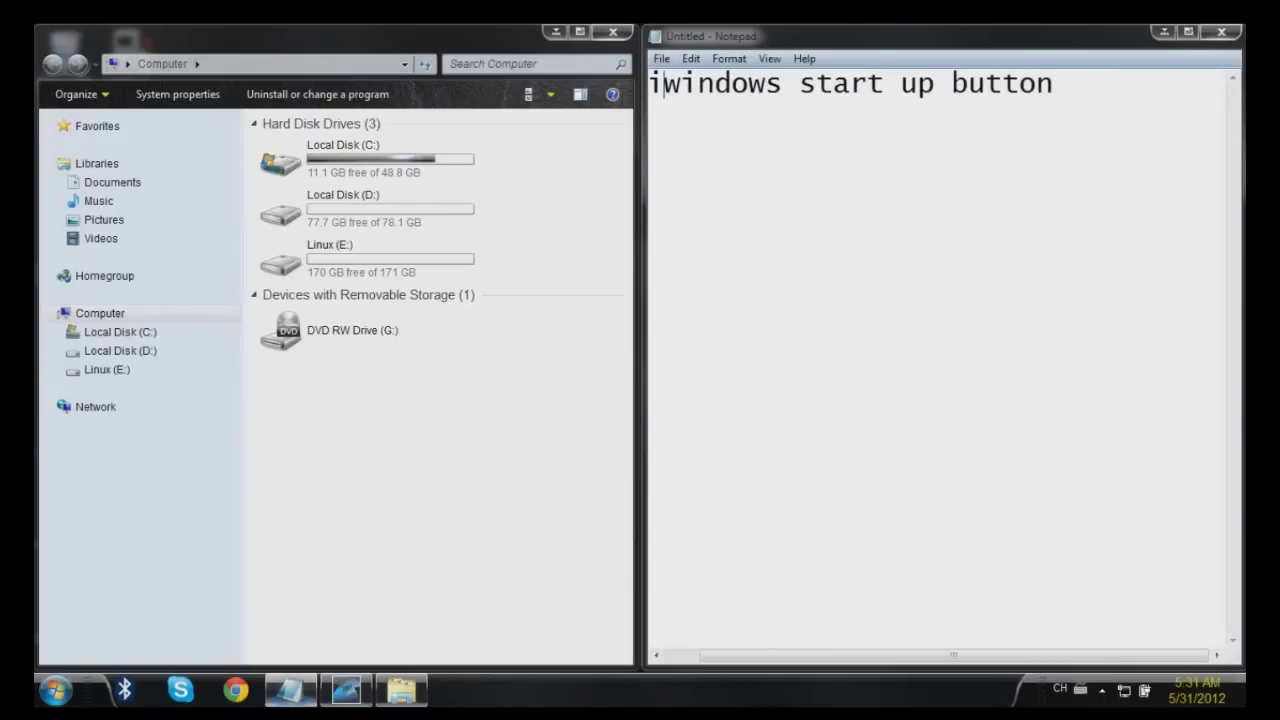
key("Delete")
key("Delete")
key("Delete")
key("Delete")
key("Delete")
key("Delete")
key("Delete")
key("Delete")
key("Delete")
key("Delete")
key("Delete")
key("Delete")
key("Delete")
key("Delete")
key("Delete")
key("Delete")
key("Delete")
key("Delete")
key("Delete")
key("Delete")
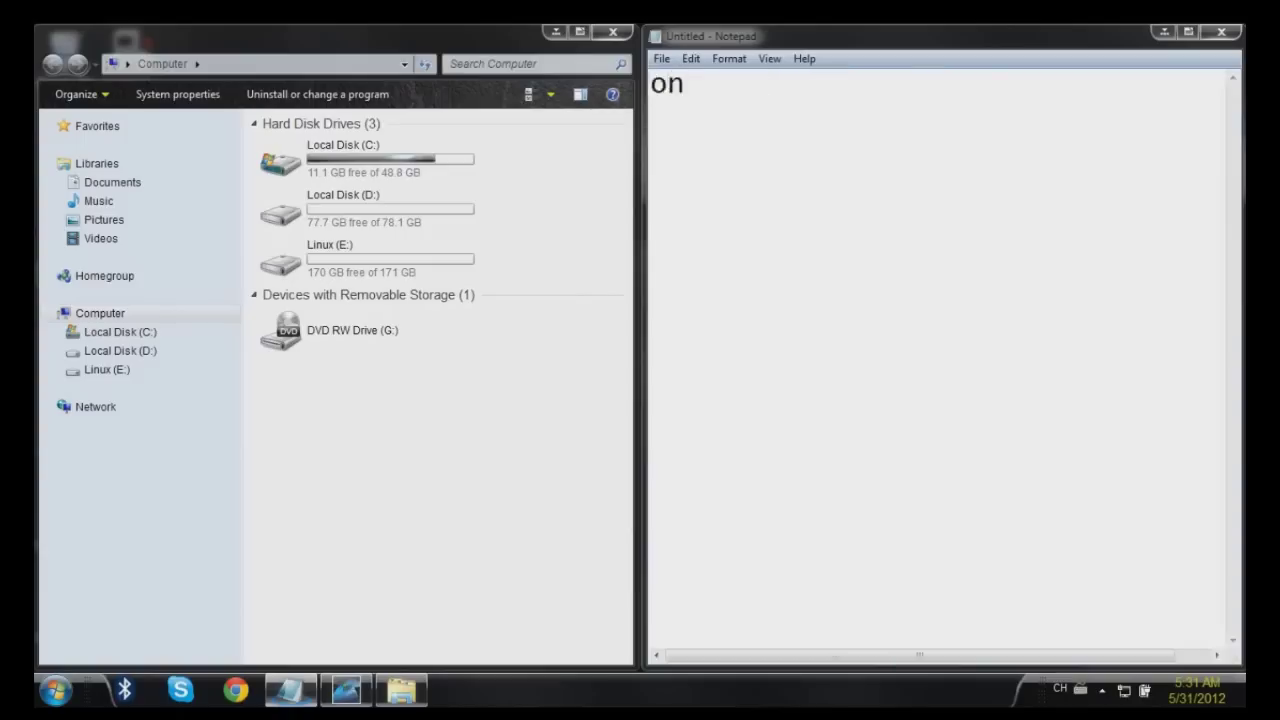
Write the note "right click on computer and choose "manage"" in Notepad
type("right click")
key("BackSpace")
type("ck ")
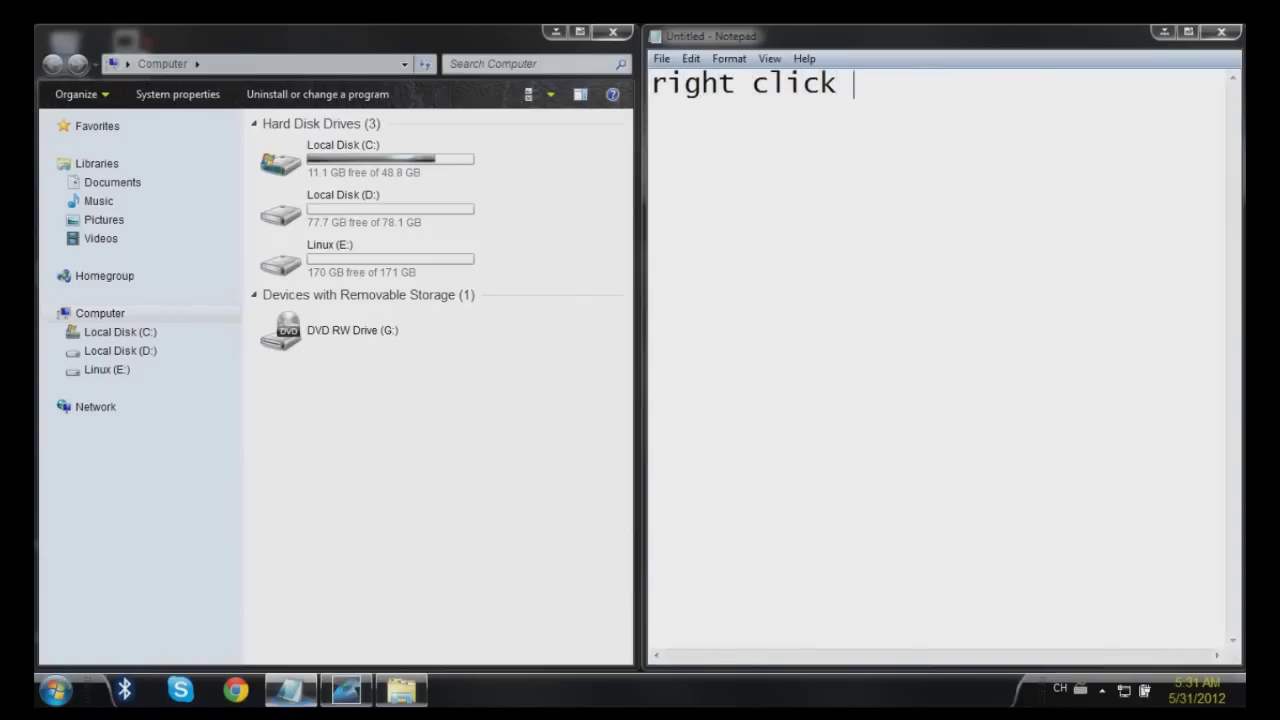
type("o")
key("BackSpace")
type("n comp")
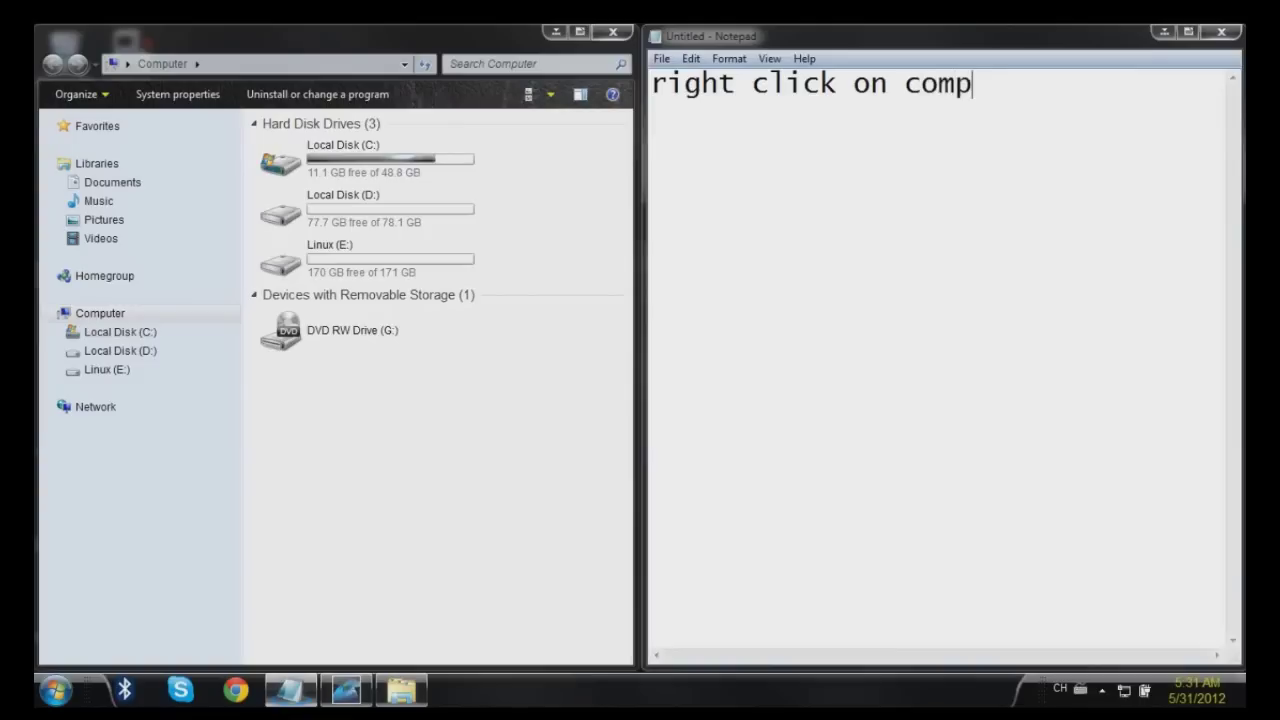
type("uter and")
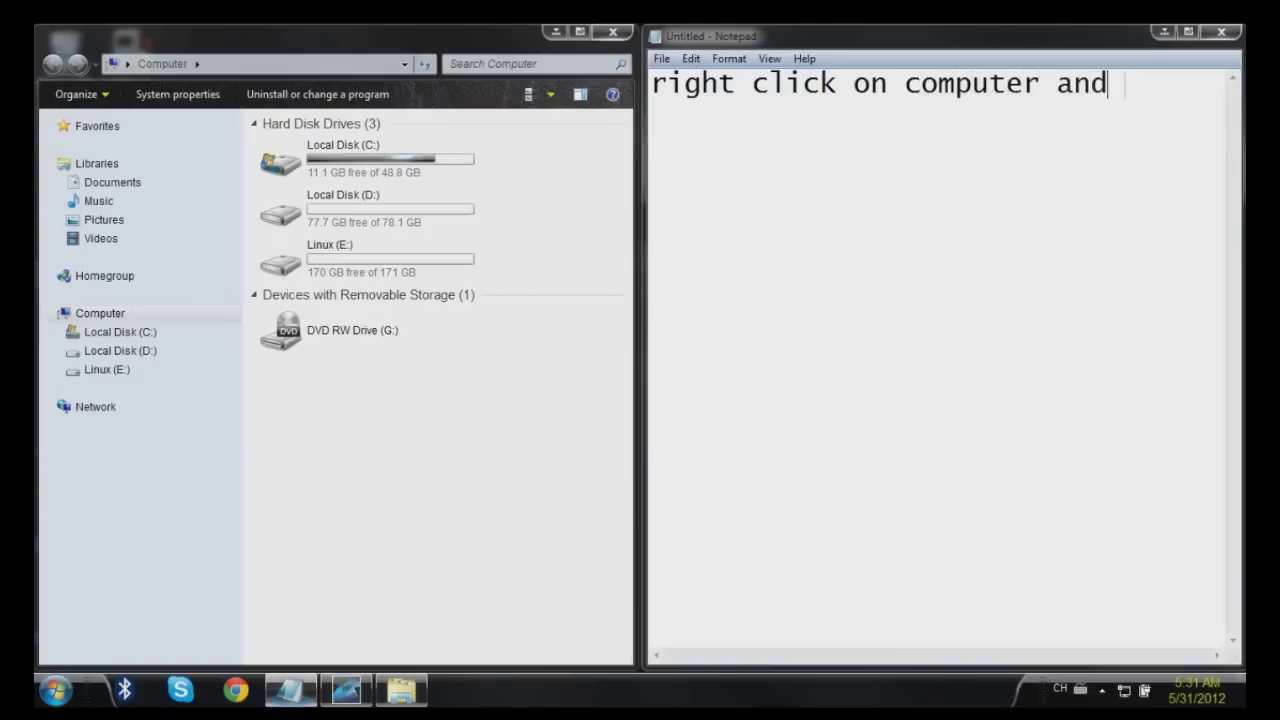
type(" choose ")
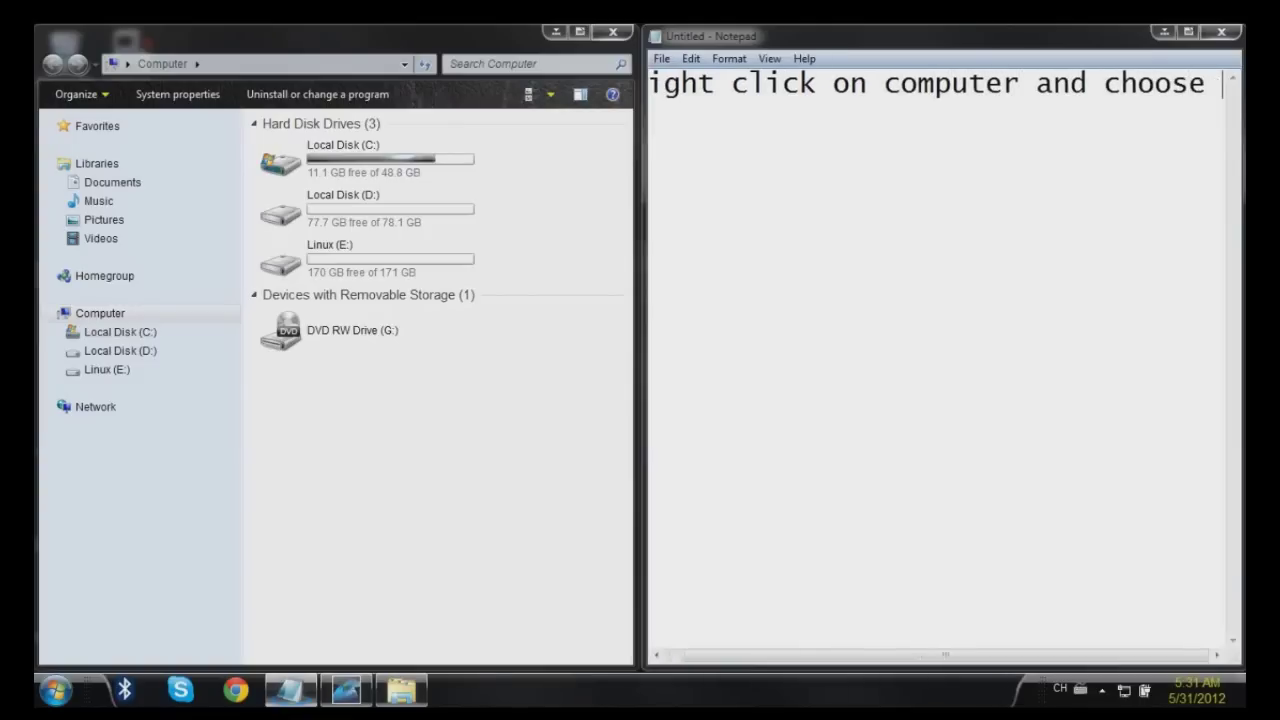
type("\"manage\"")
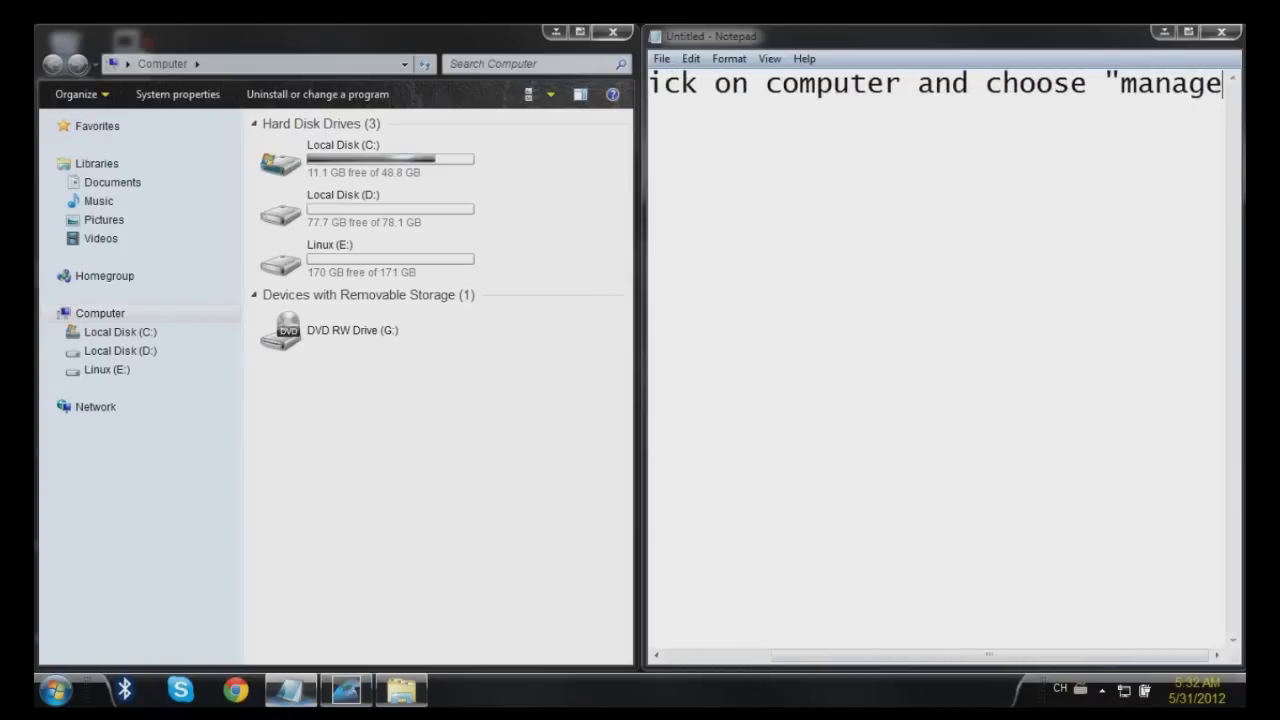
Open Computer Management through the Manage option of Computer in the Start menu
left_click(55, 690)
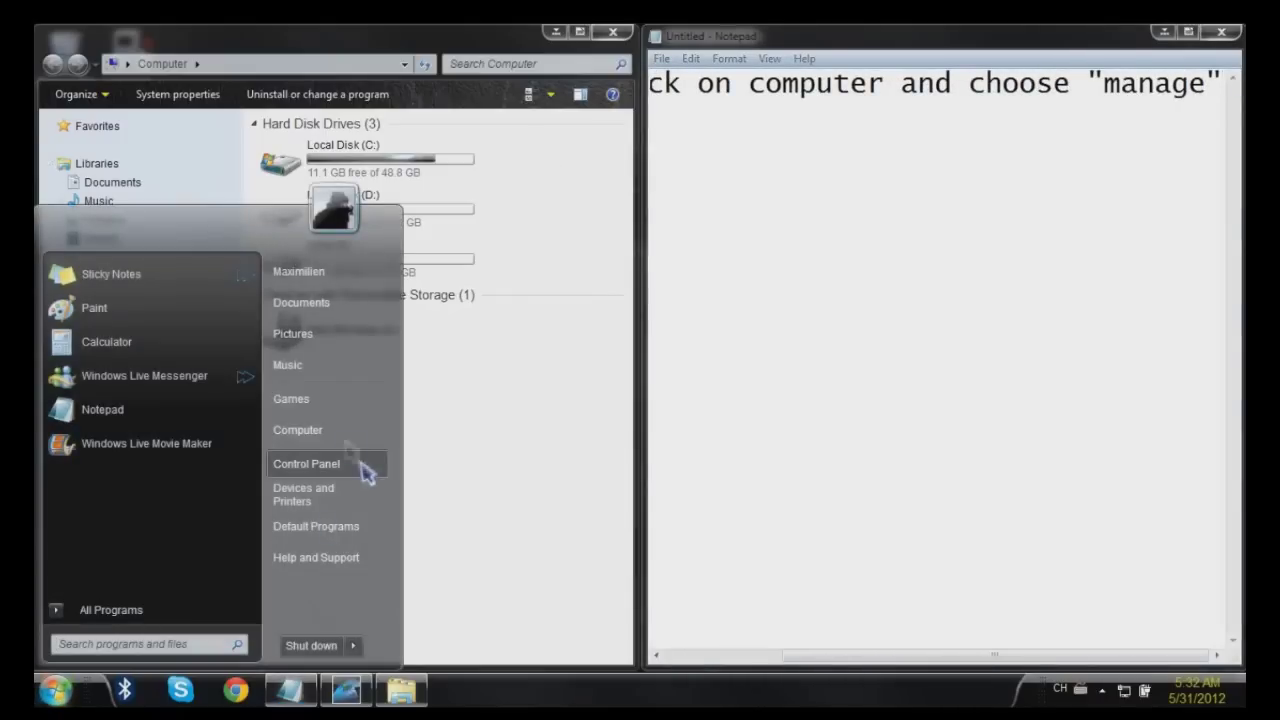
right_click(346, 436)
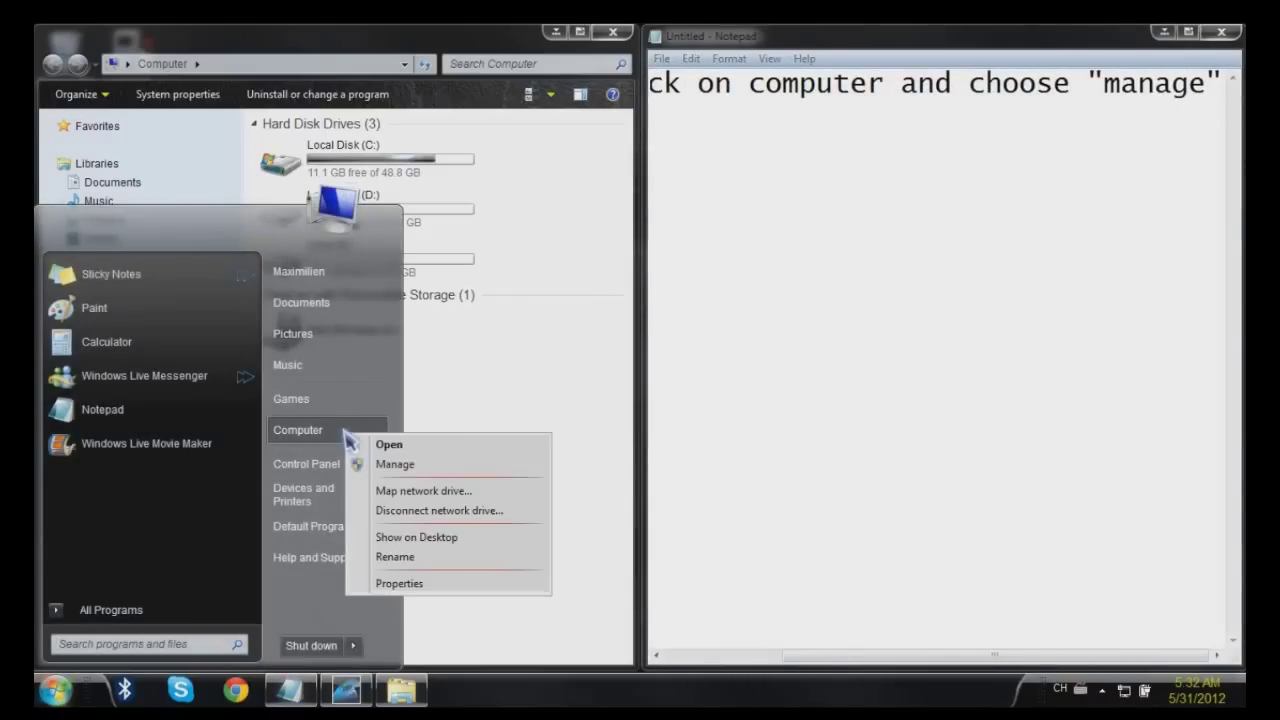
left_click(392, 466)
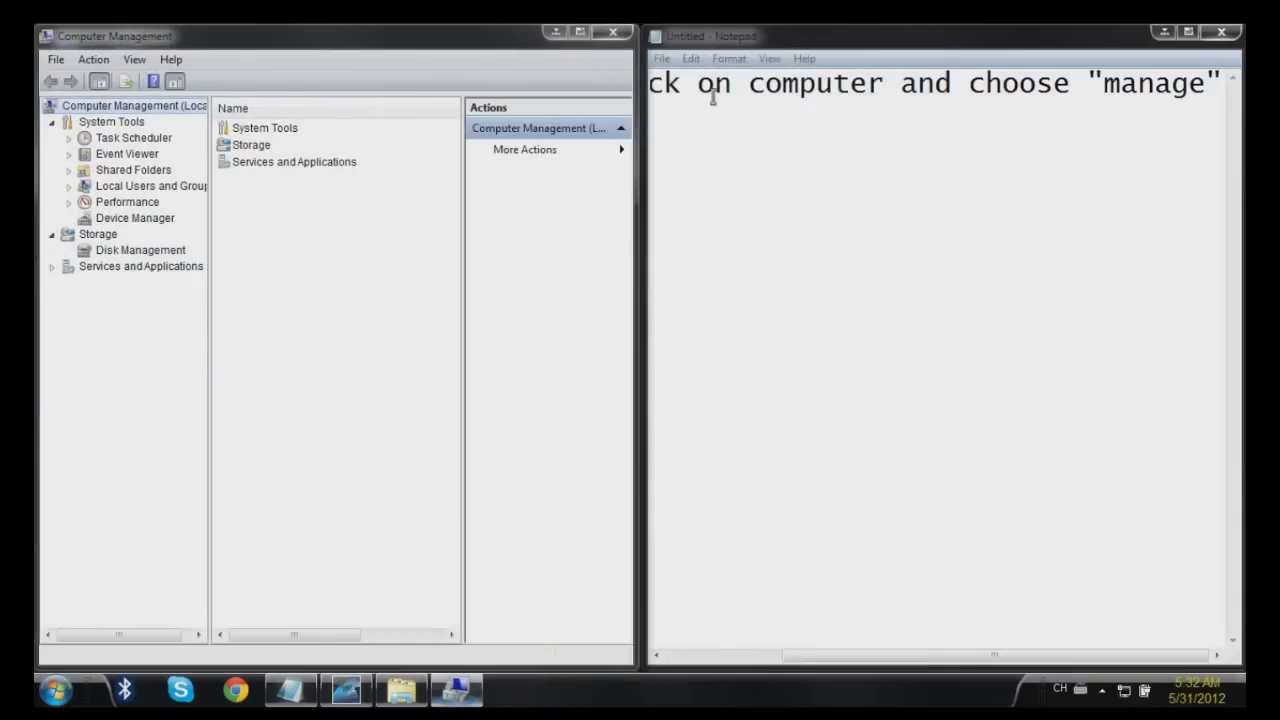
Replace the note's text in Notepad with: go on "Storage/Disk Management"
left_click(714, 90)
left_click_drag(1219, 87, 493, 115)
key("BackSpace")
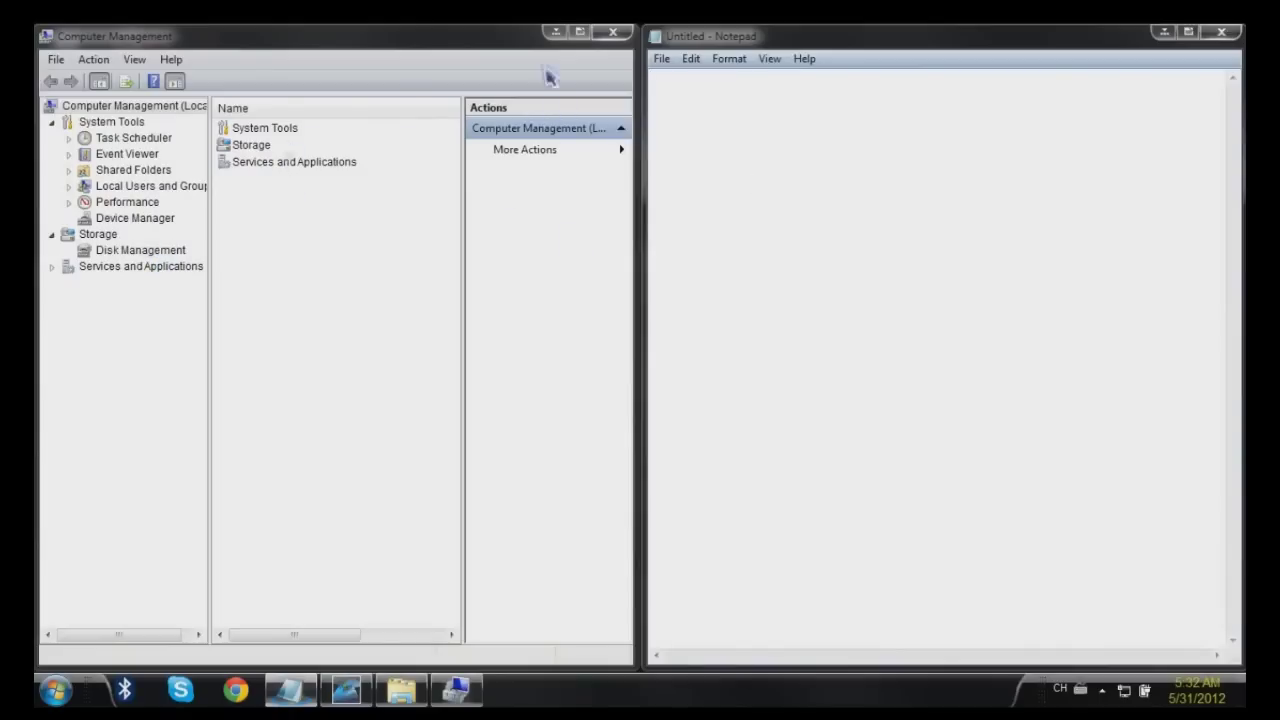
type("go on")
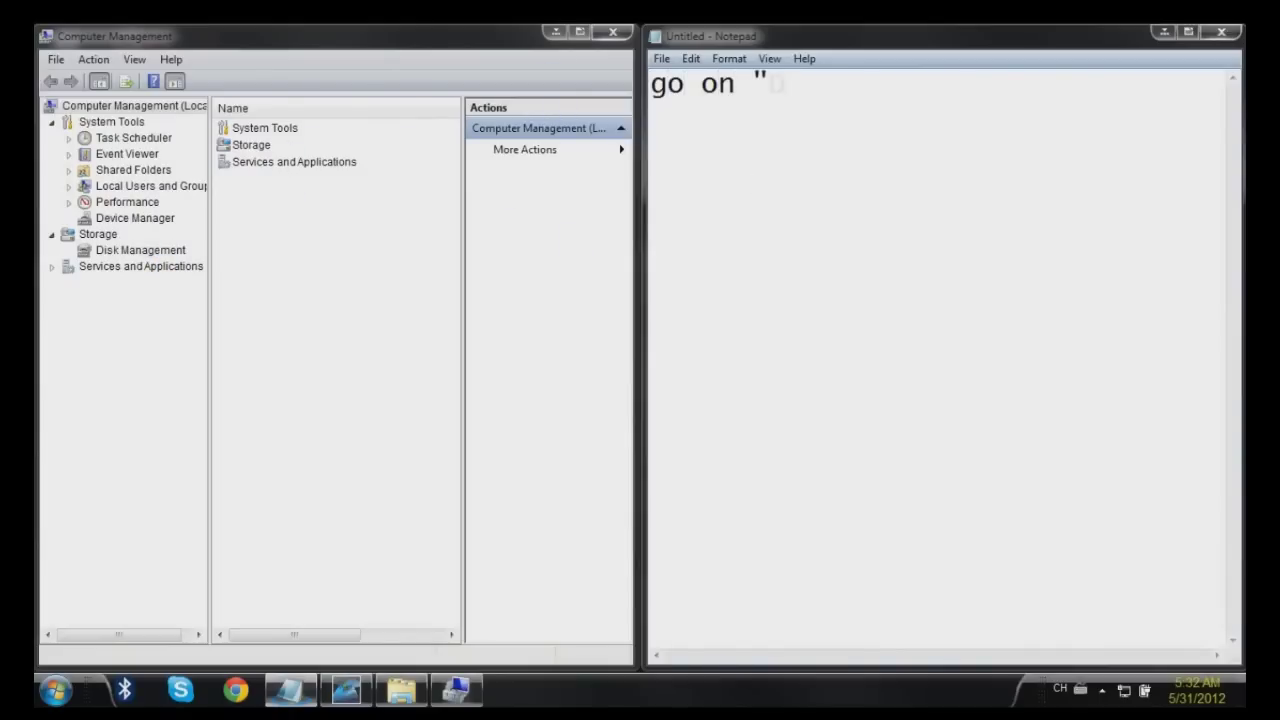
key("BackSpace")
key("BackSpace")
type("Storage")
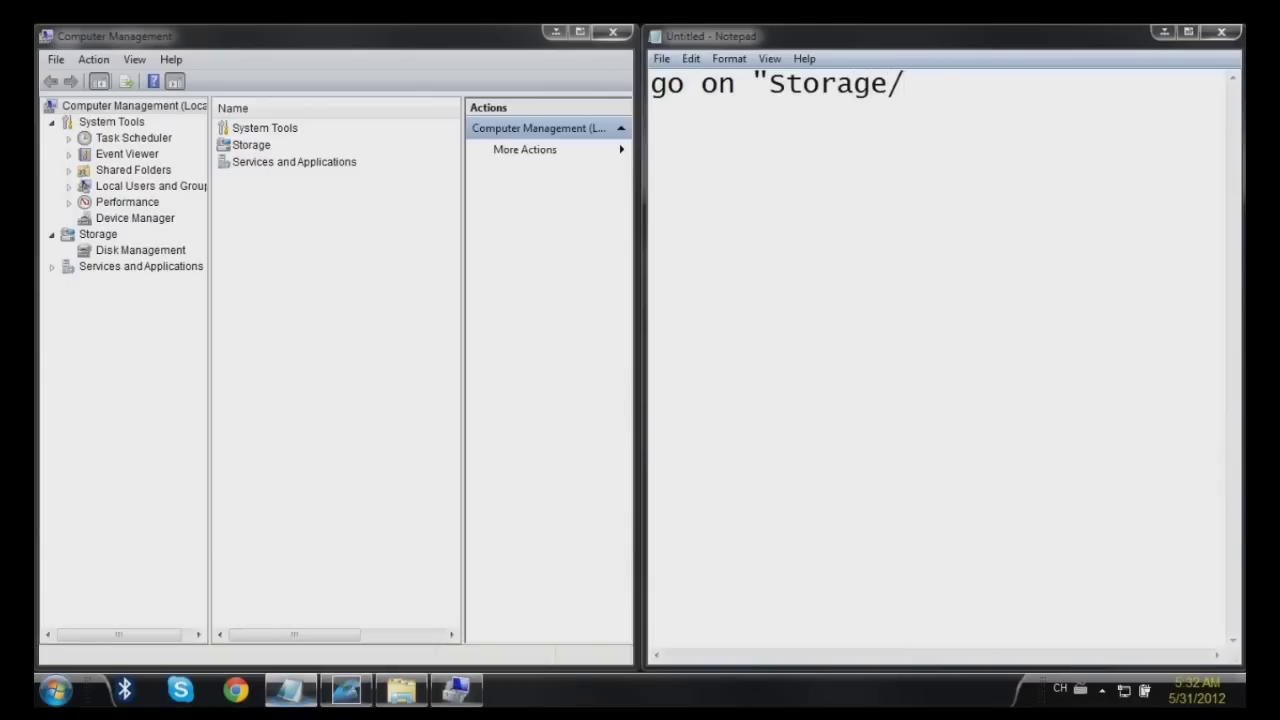
type("/Disk Managm")
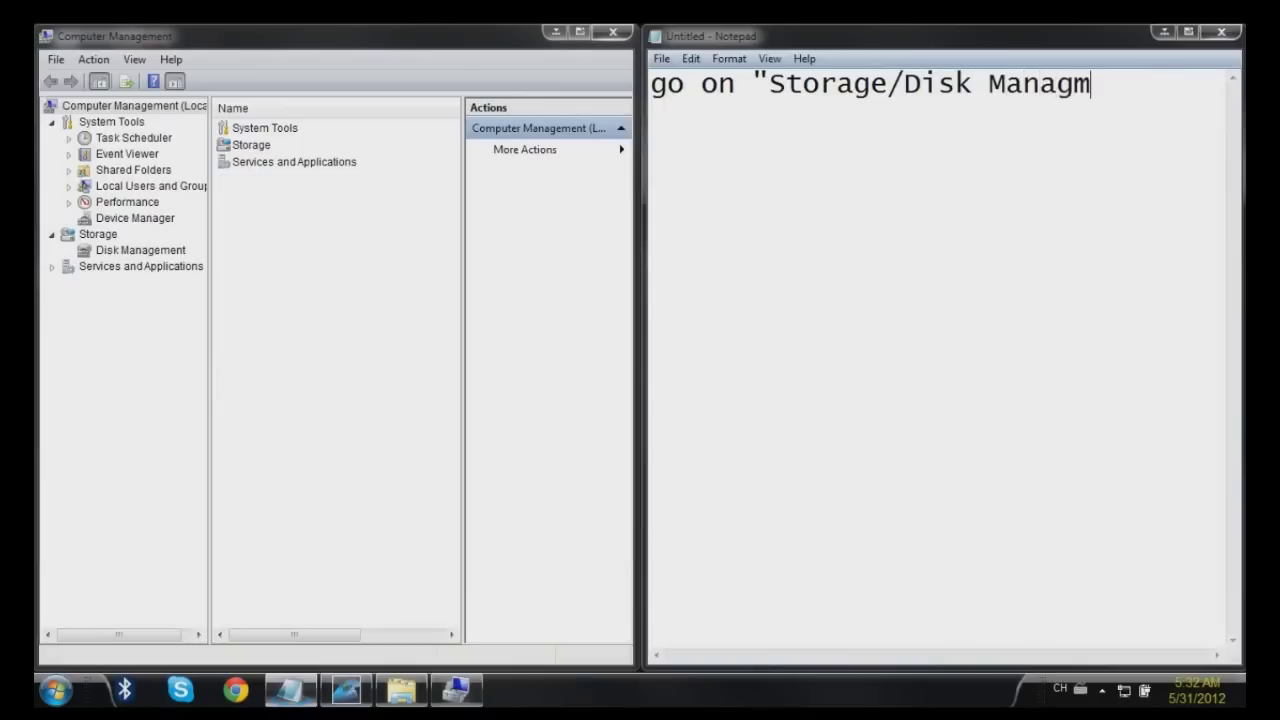
type("ment")
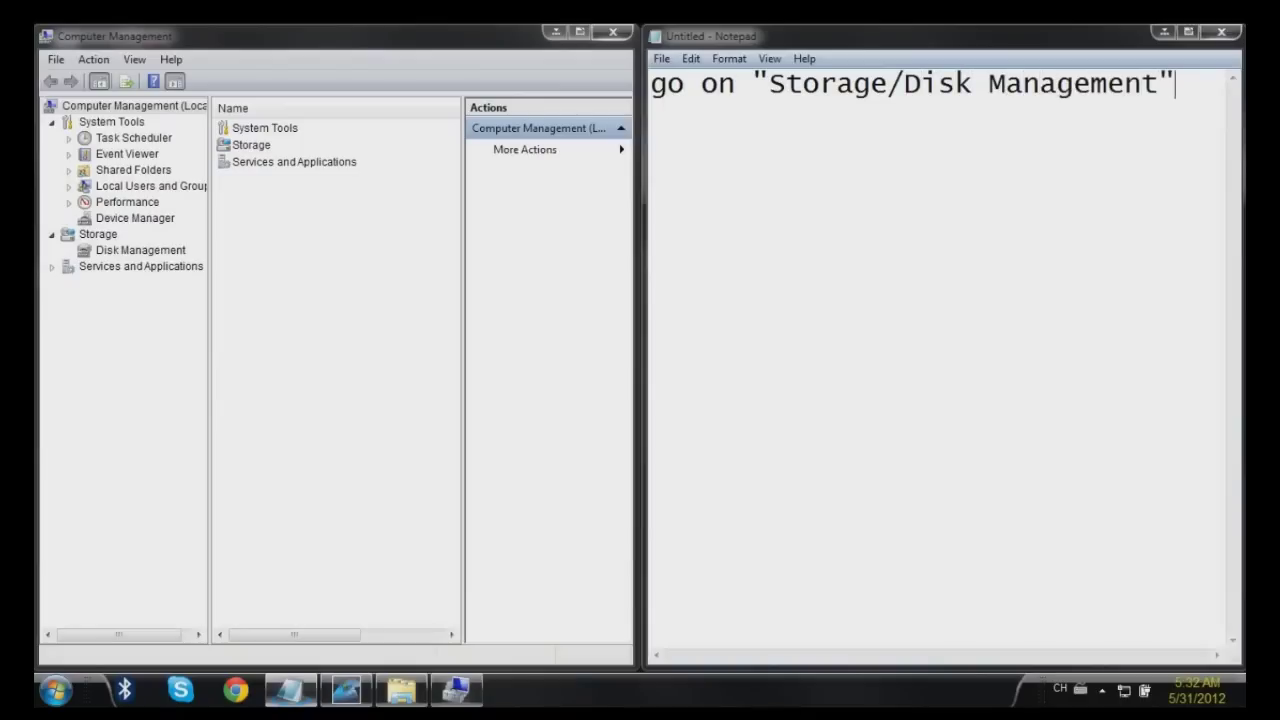
Open Disk Management from the Storage group in Computer Management and maximize the window
left_click(52, 234)
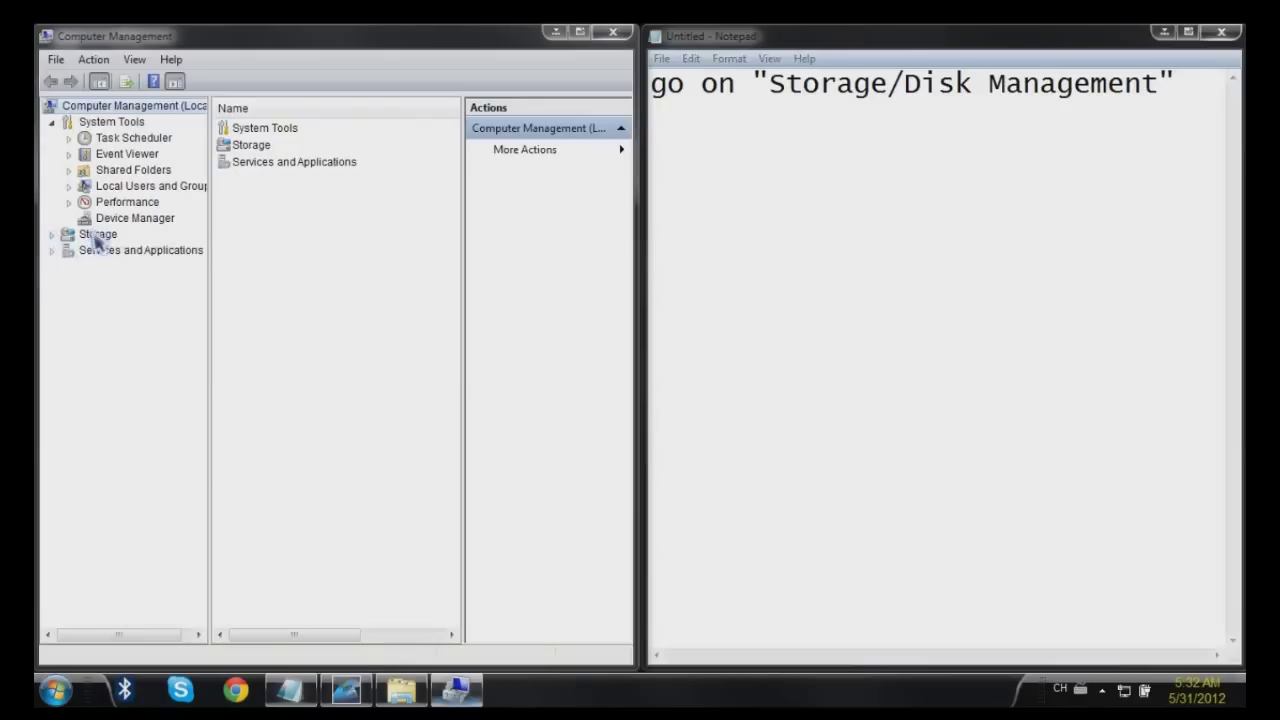
left_click(96, 235)
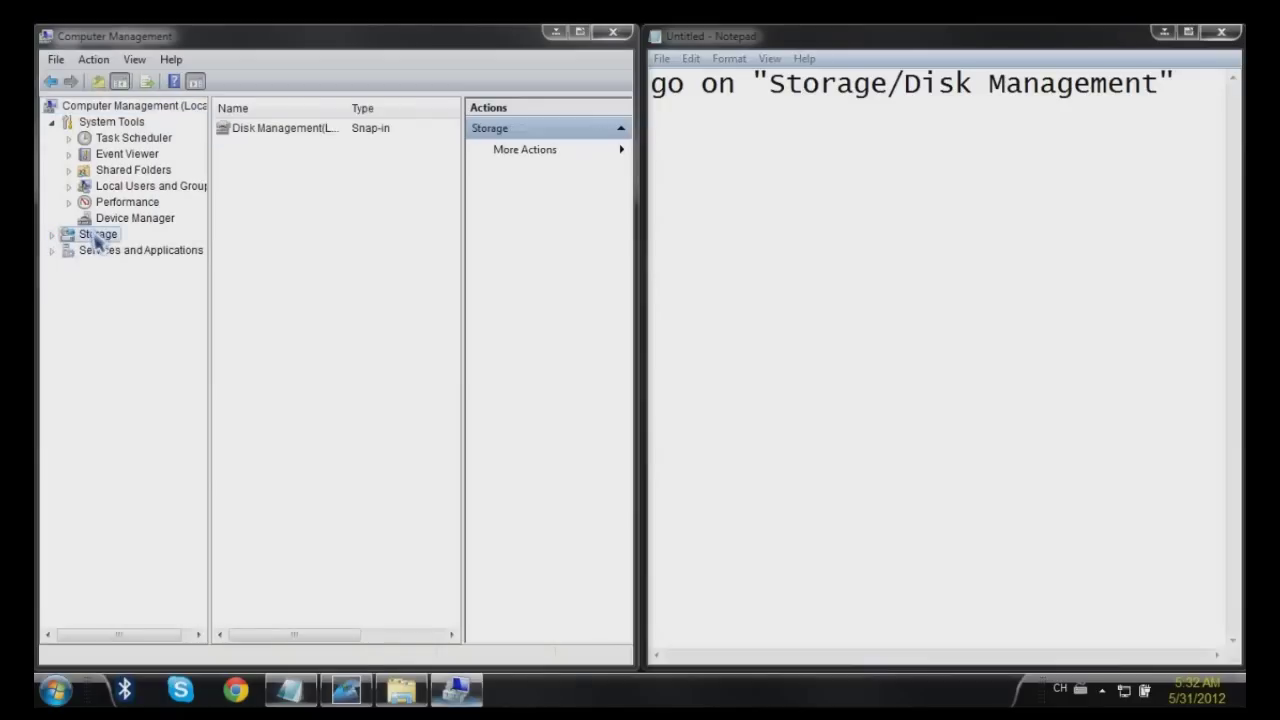
left_click(285, 130)
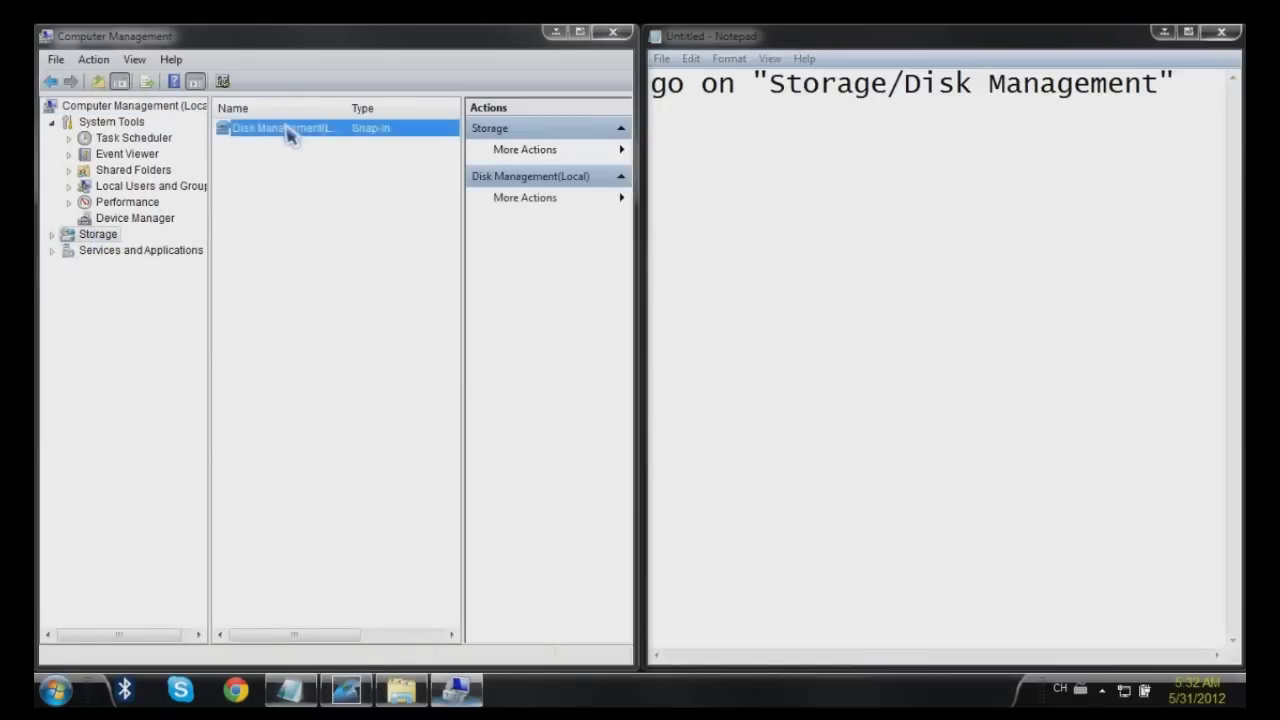
double_click(345, 138)
left_click(580, 32)
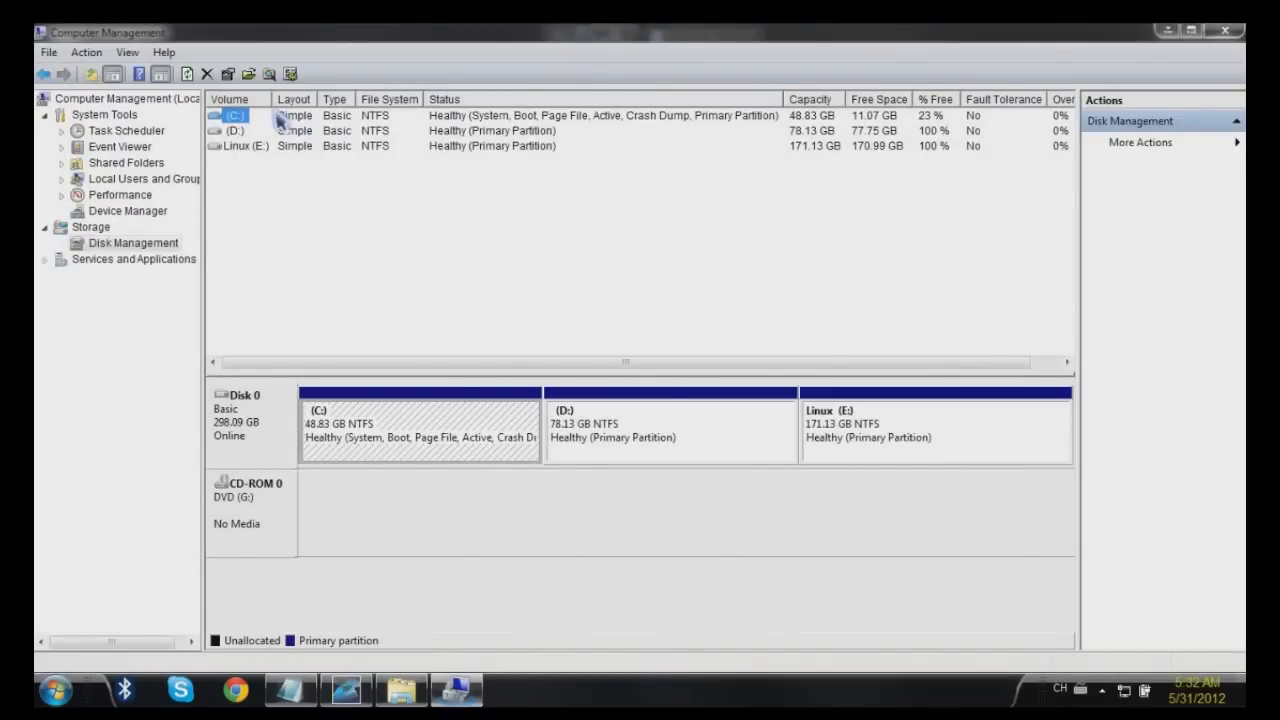
Look through the C:, D: and Linux (E:) partitions of Disk 0, and return Computer Management to its half-screen layout beside the note
key("Down")
key("Down")
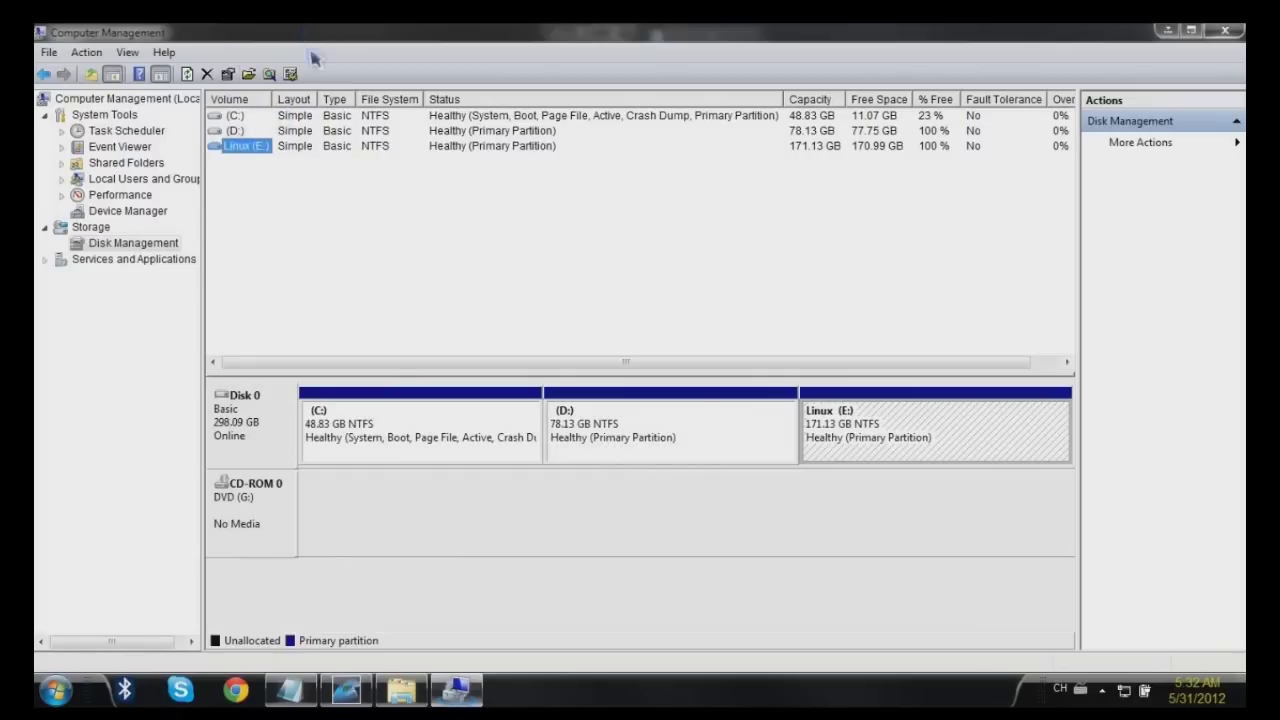
left_click(346, 422)
left_click(622, 425)
left_click(944, 453)
key("super+Left")
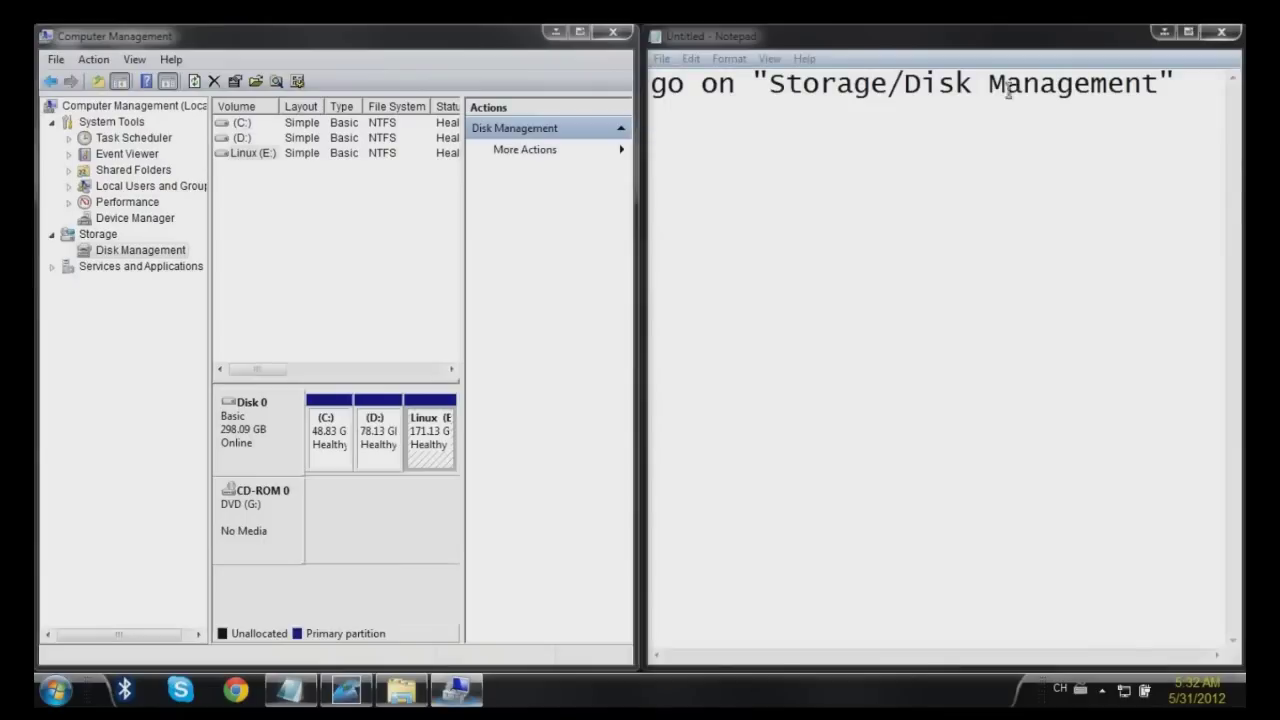
Replace the note's text with "Firstly, before doing anything, make sure that"
left_click_drag(1193, 82, 429, 137)
key("BackSpace")
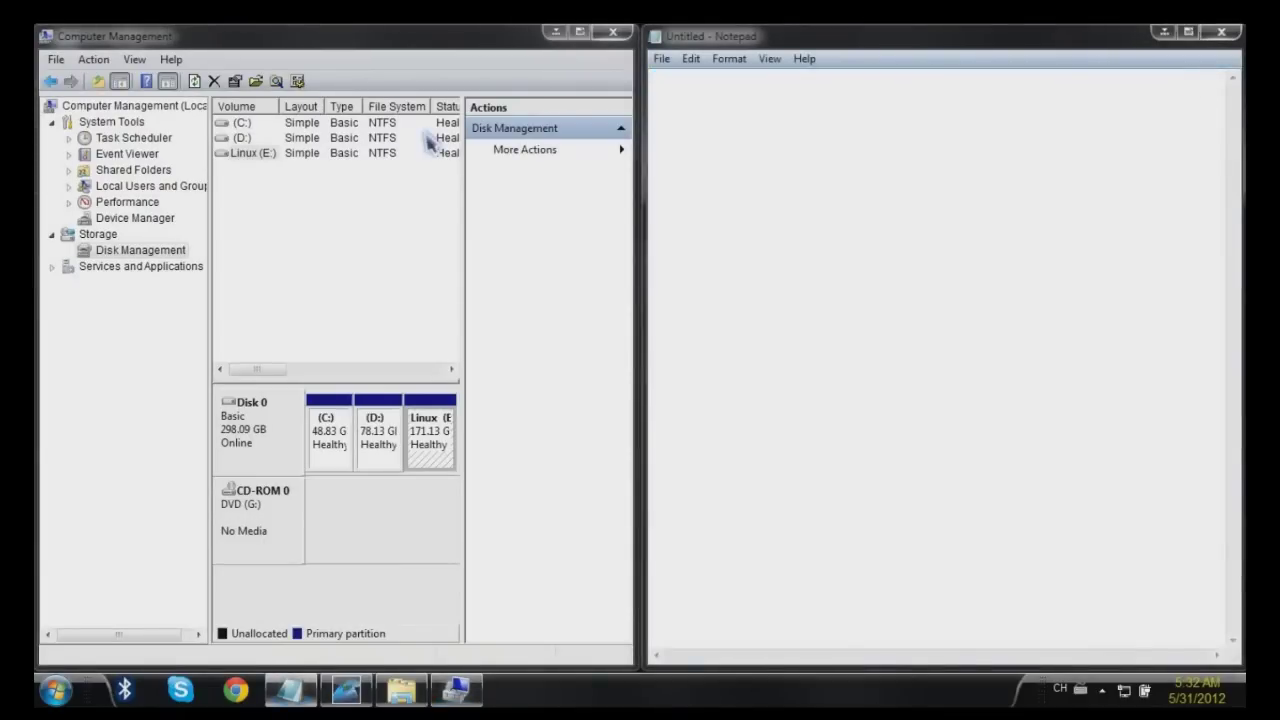
type("Firs")
type("tly")
type(", before")
type(" doing anyth")
type("ing, be")
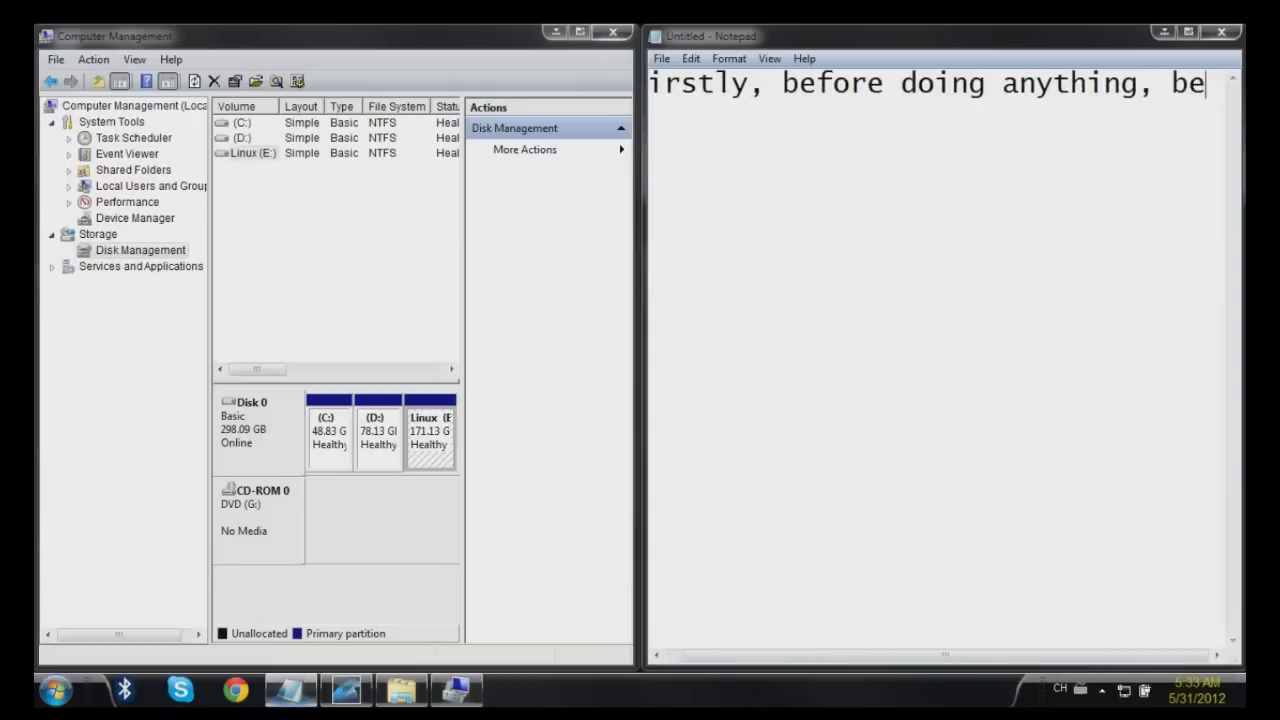
key("BackSpace")
key("BackSpace")
type("make ")
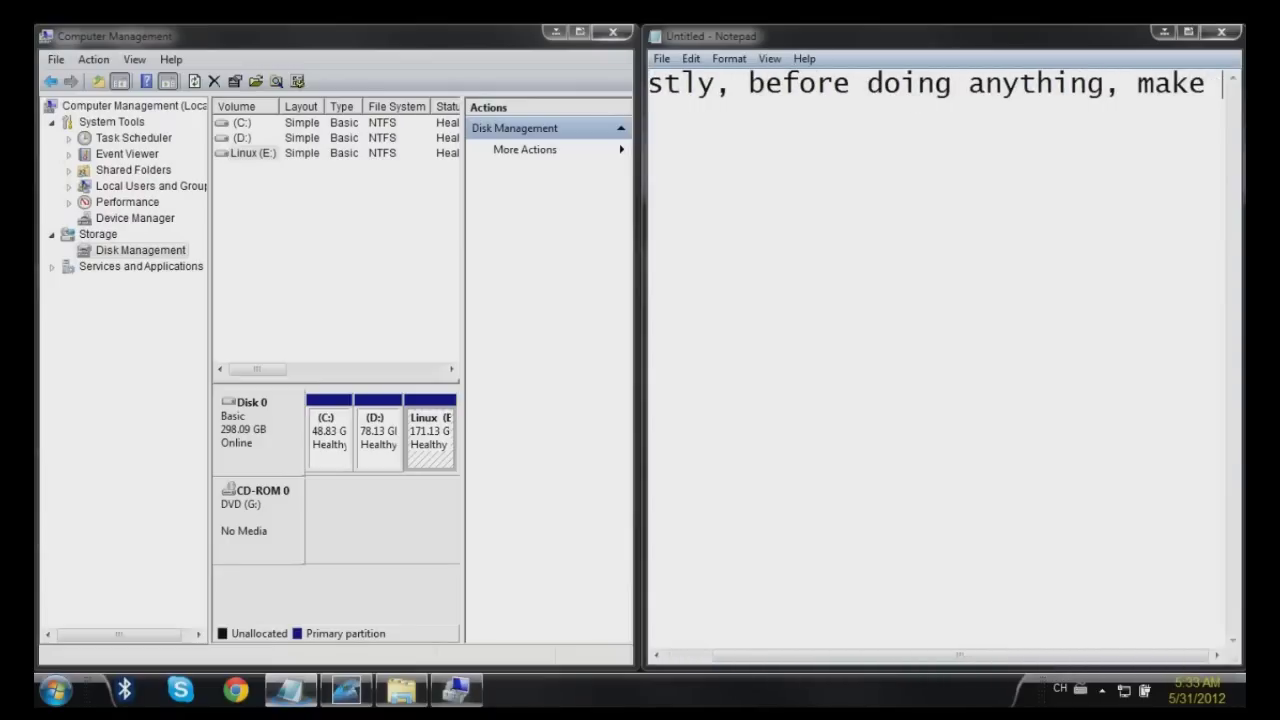
type("sure that")
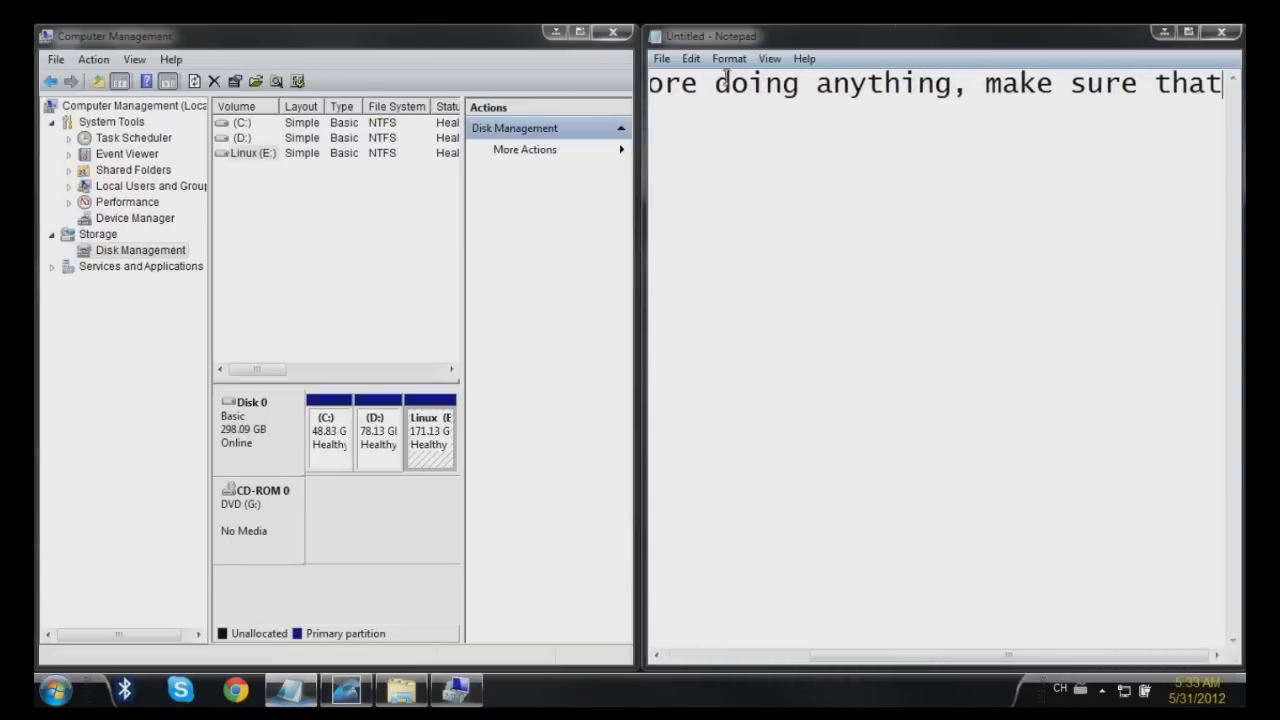
Maximize Notepad and complete the sentence with "the partition you want to modify is formated or that your files are back up"
left_click(1188, 32)
type("the ")
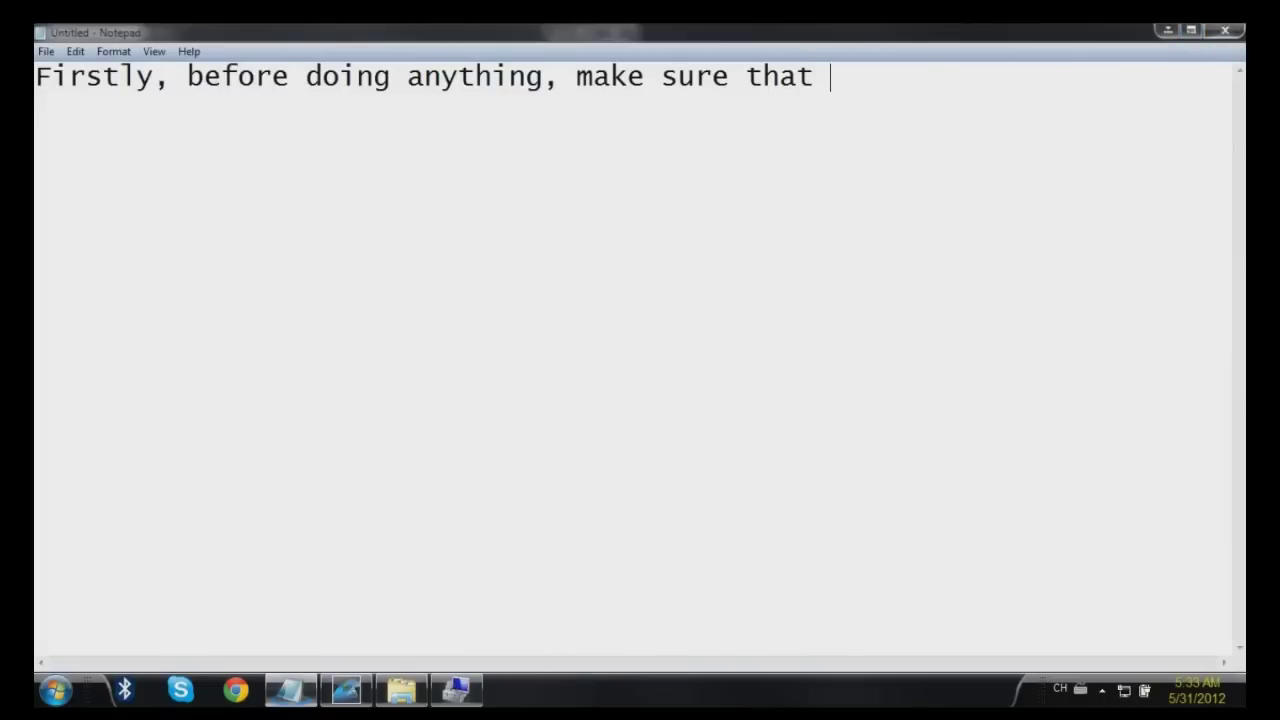
type("prti")
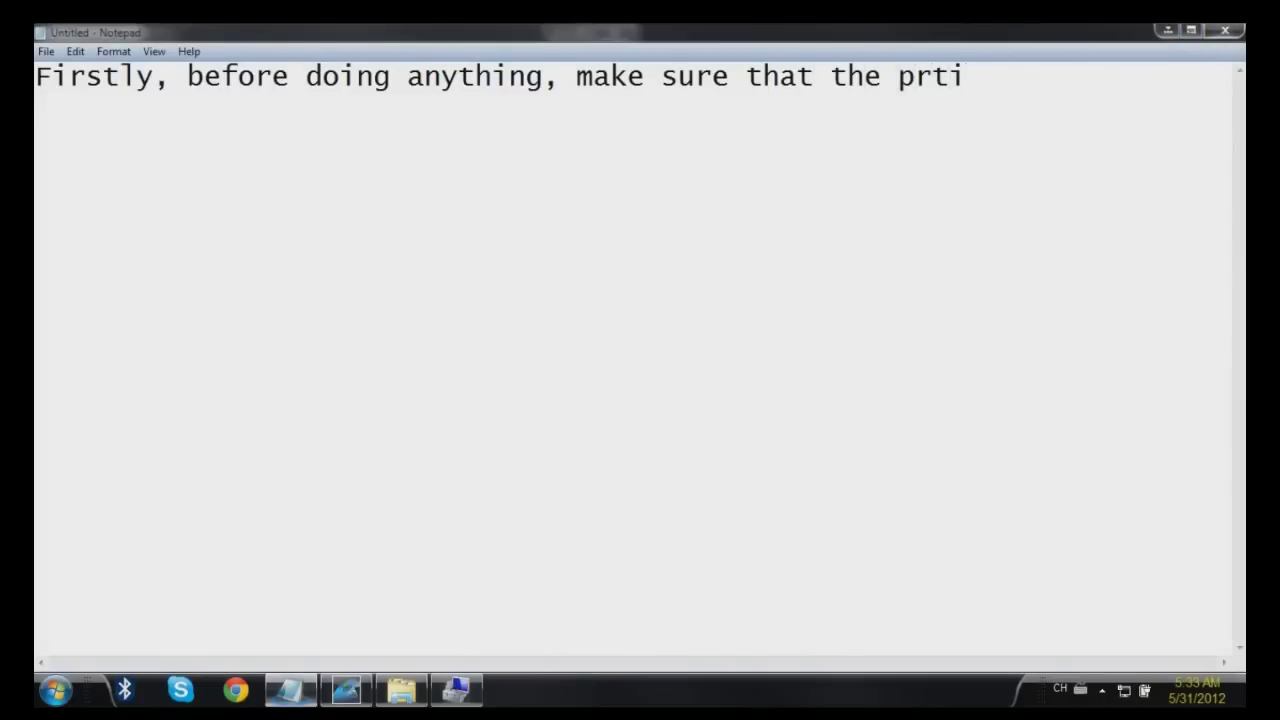
key("BackSpace")
type("artition you wa")
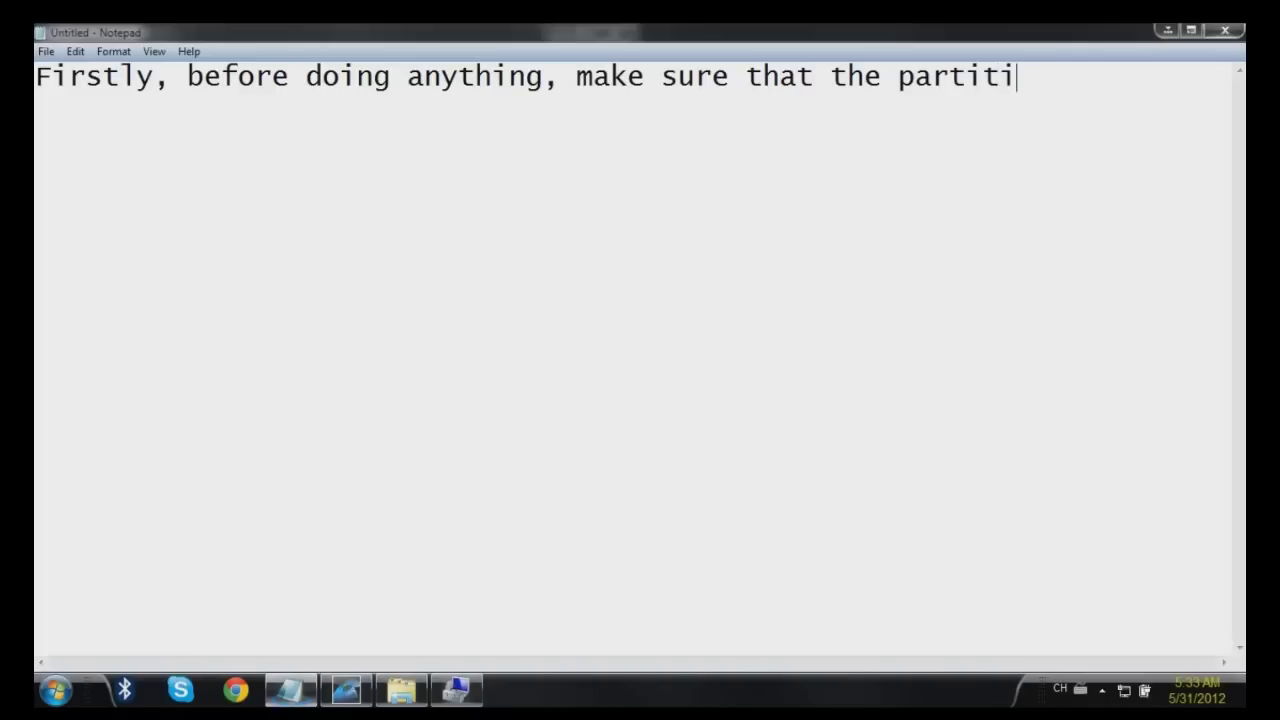
type("nt to ")
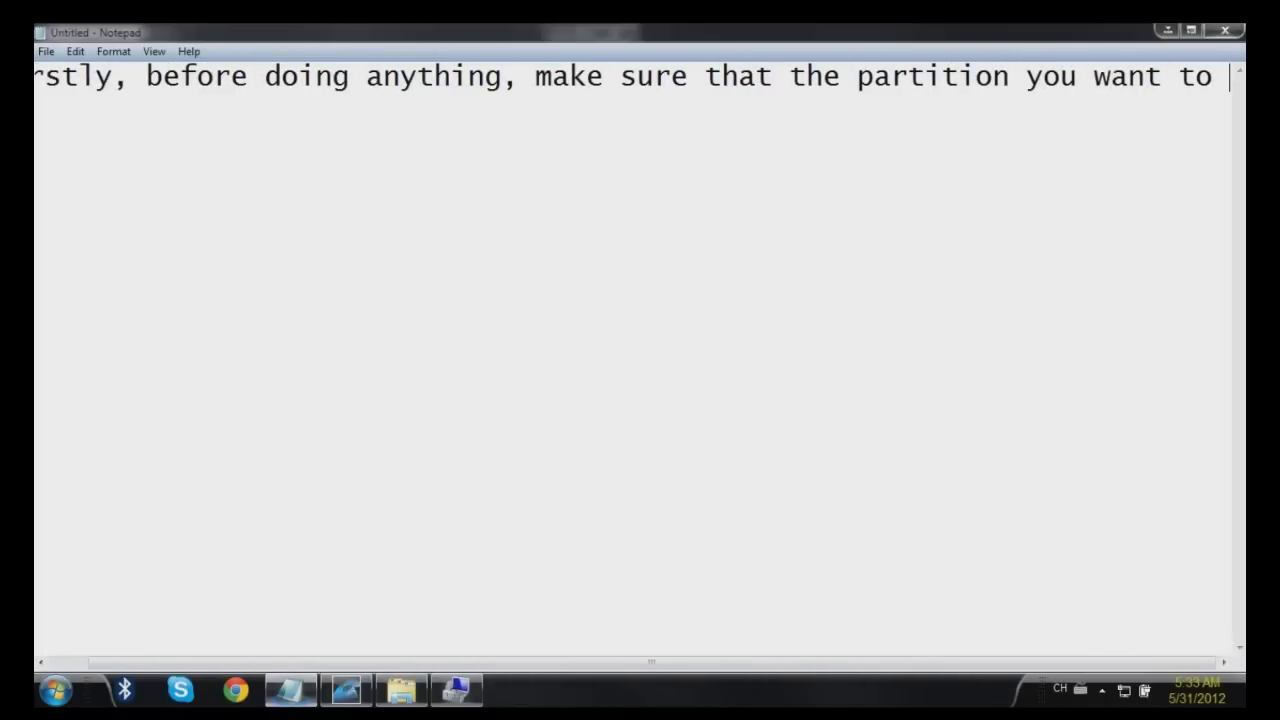
type("modify is for")
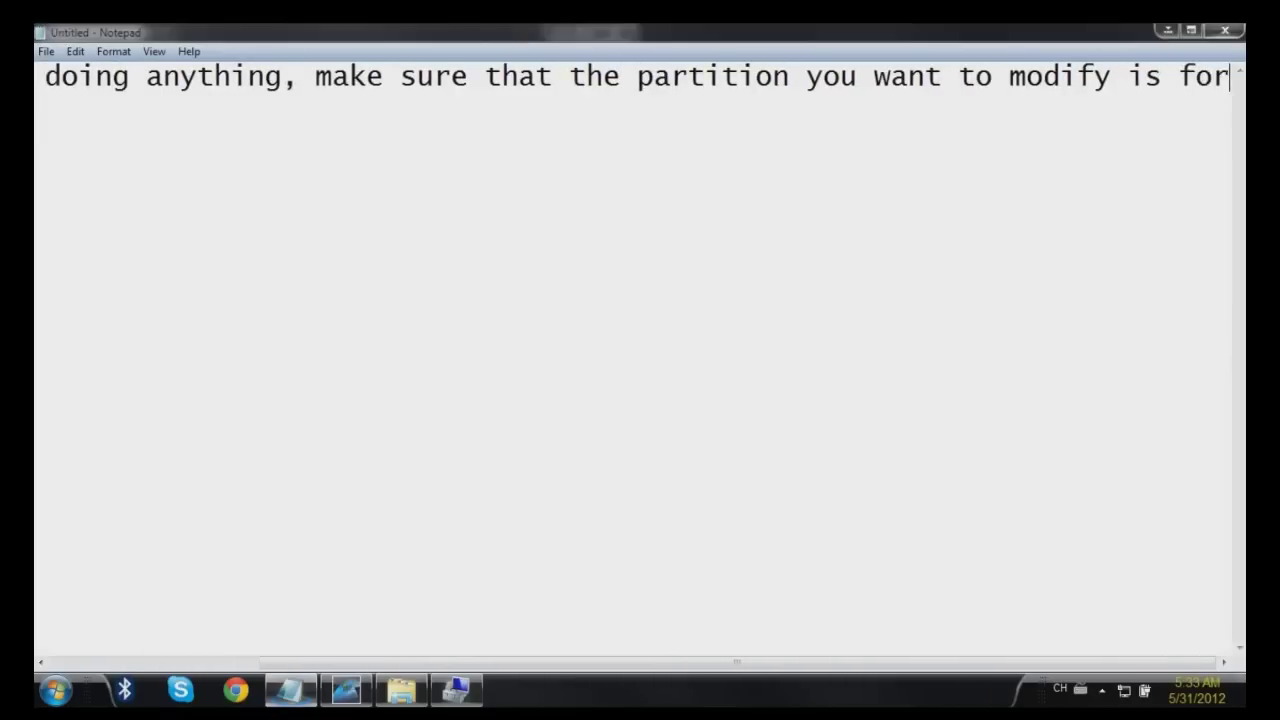
type("mated")
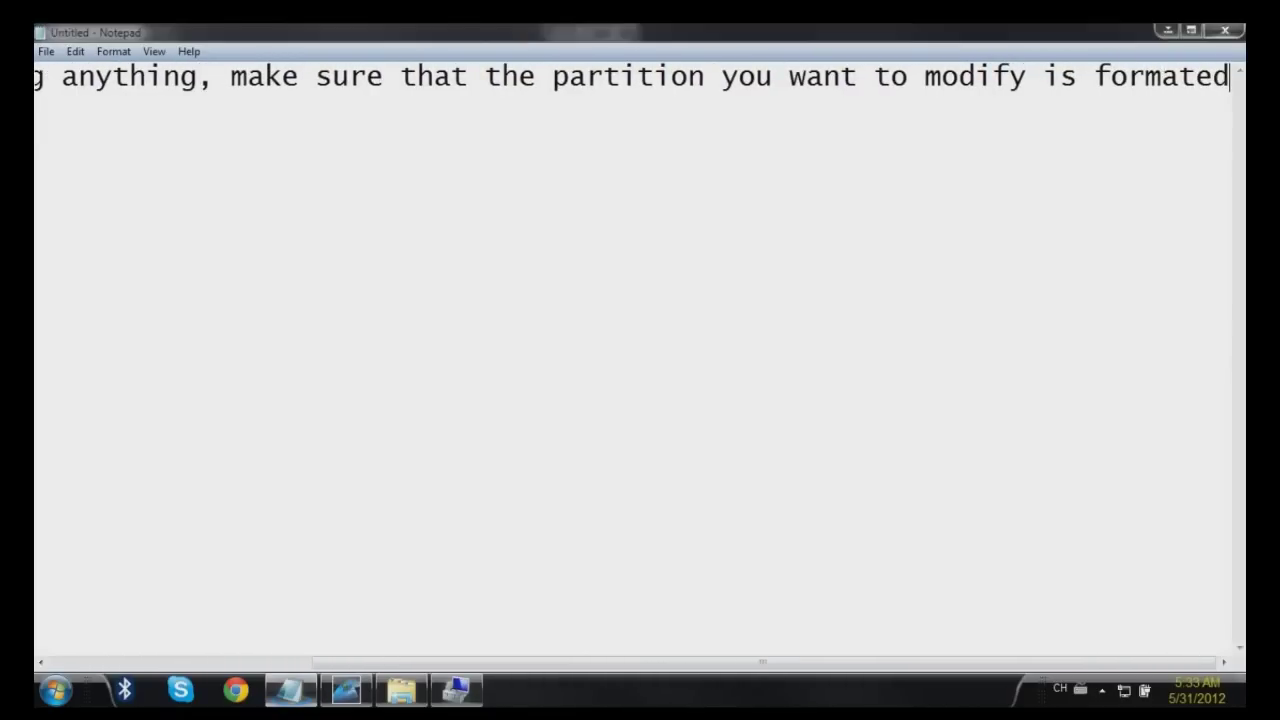
type("/or that your files are back up")
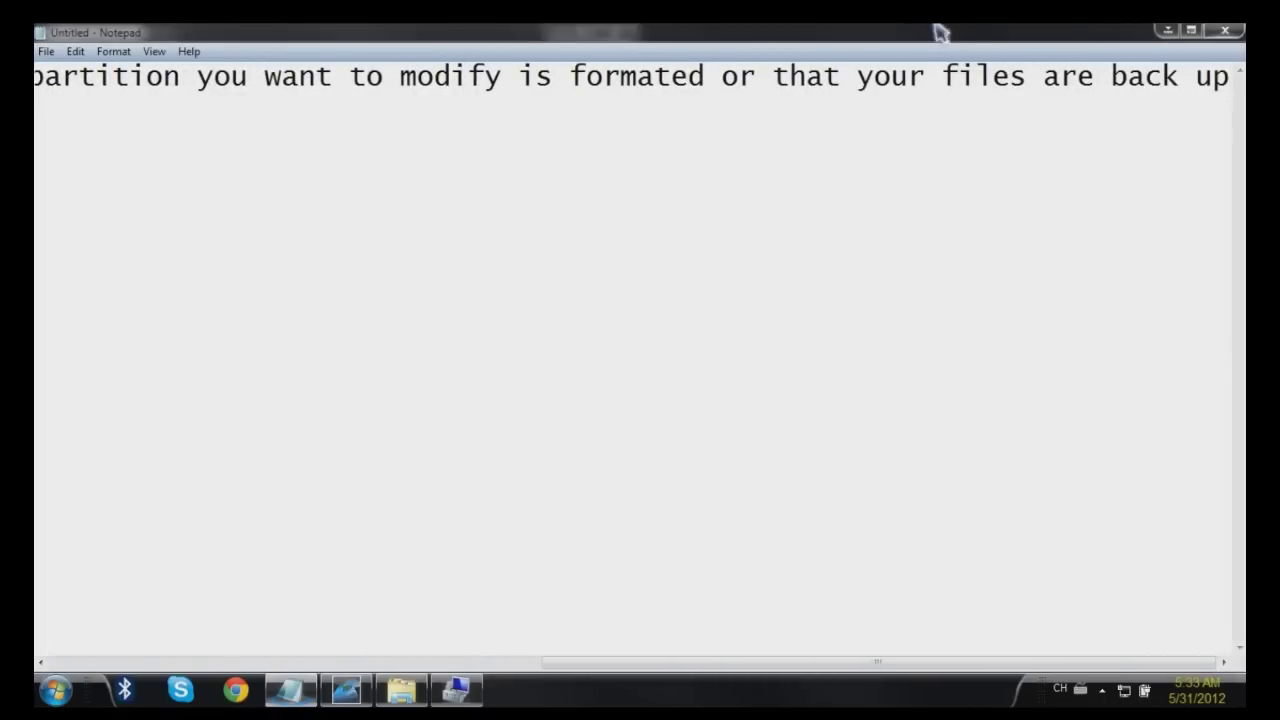
Replace the whole backup warning in the note with "Now right click on your partition"
left_click_drag(1077, 52, 894, 30)
key("ctrl+a")
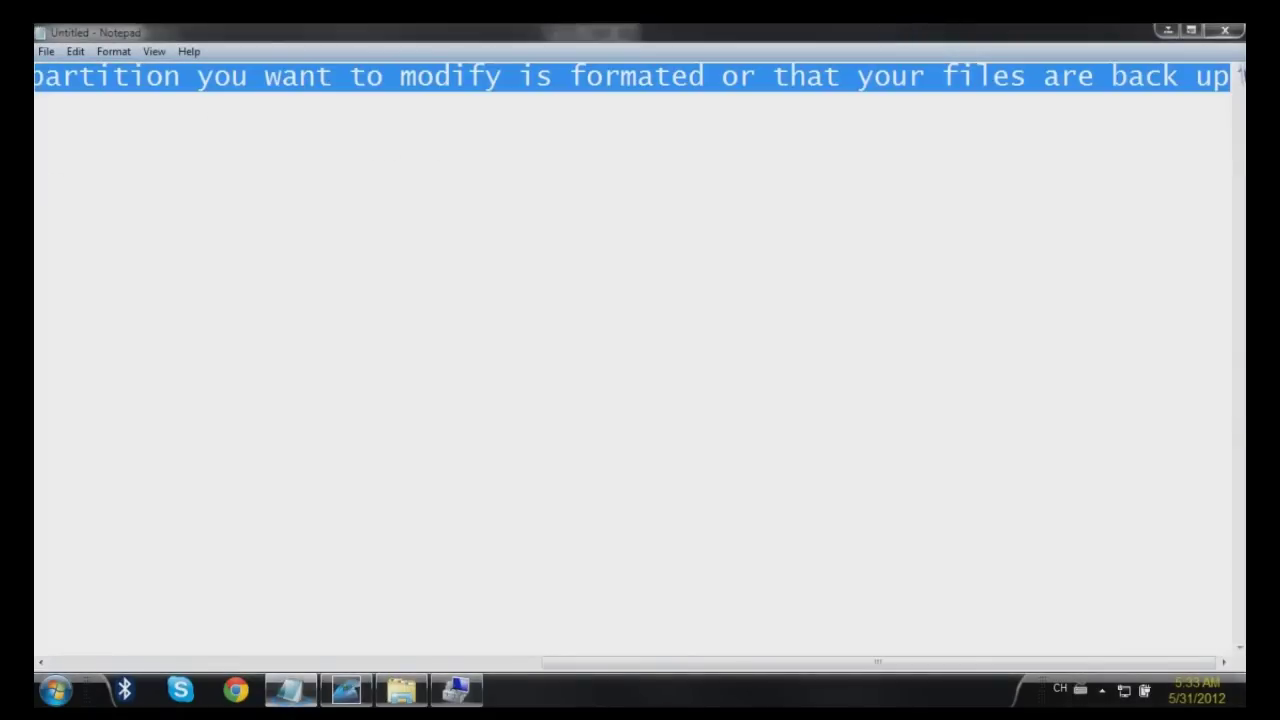
key("Delete")
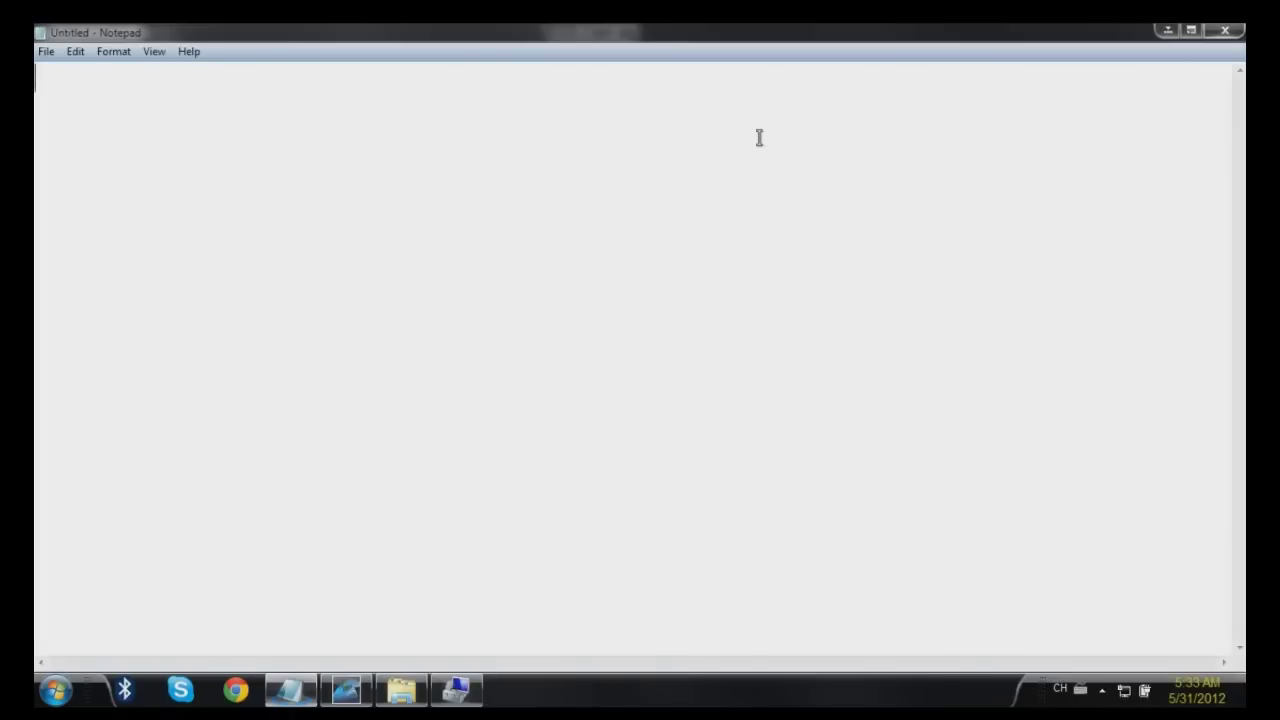
type("Now right cl")
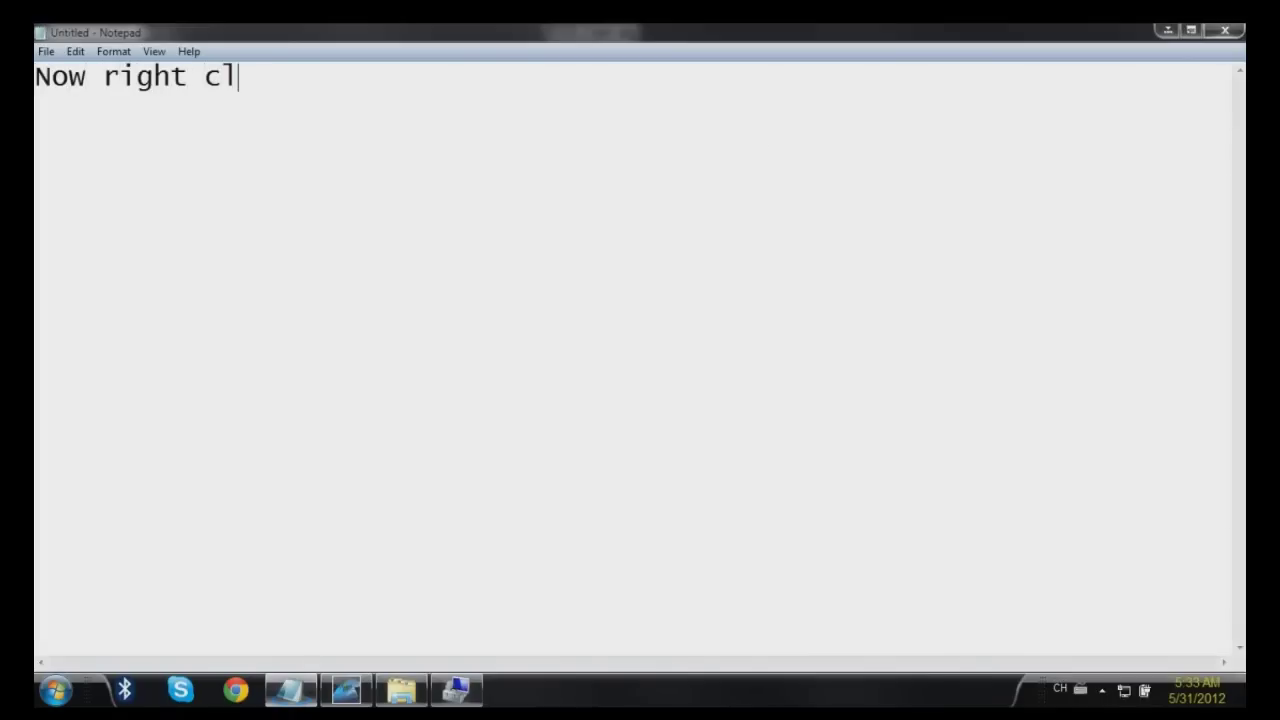
type("ick on your partition")
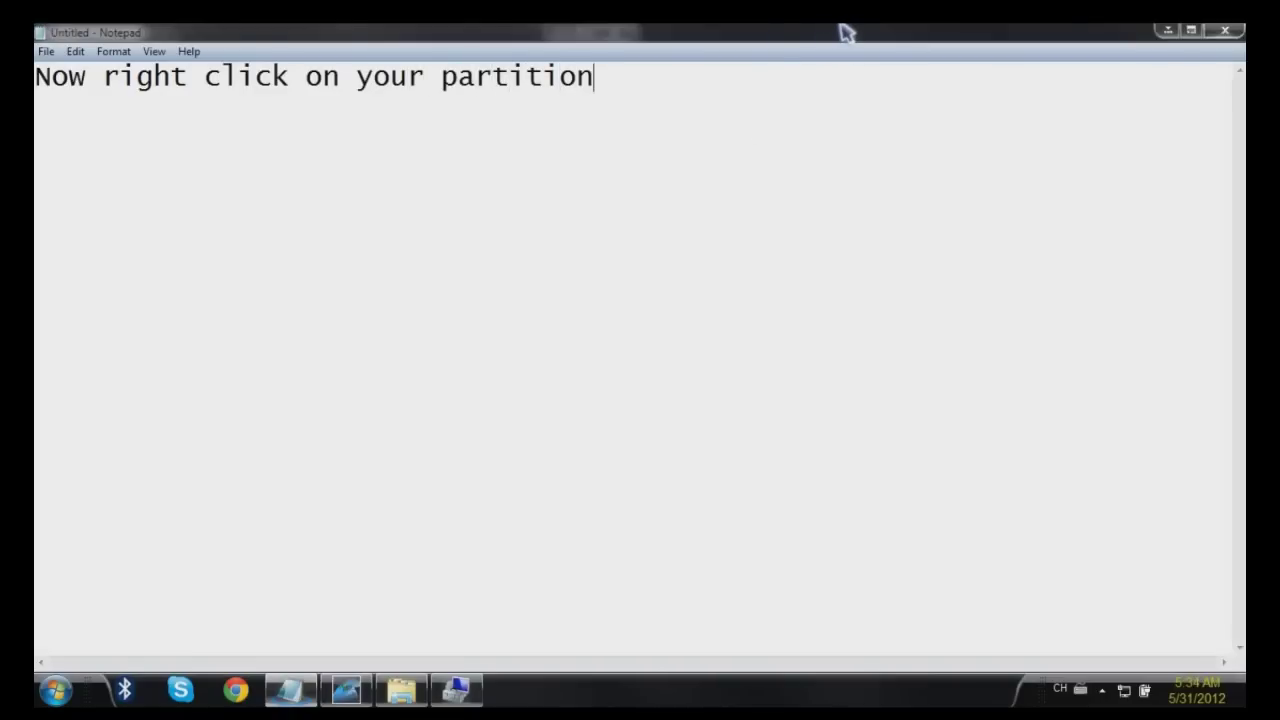
Continue the note's sentence with ", let's say you want to make a new one"
type(", let")
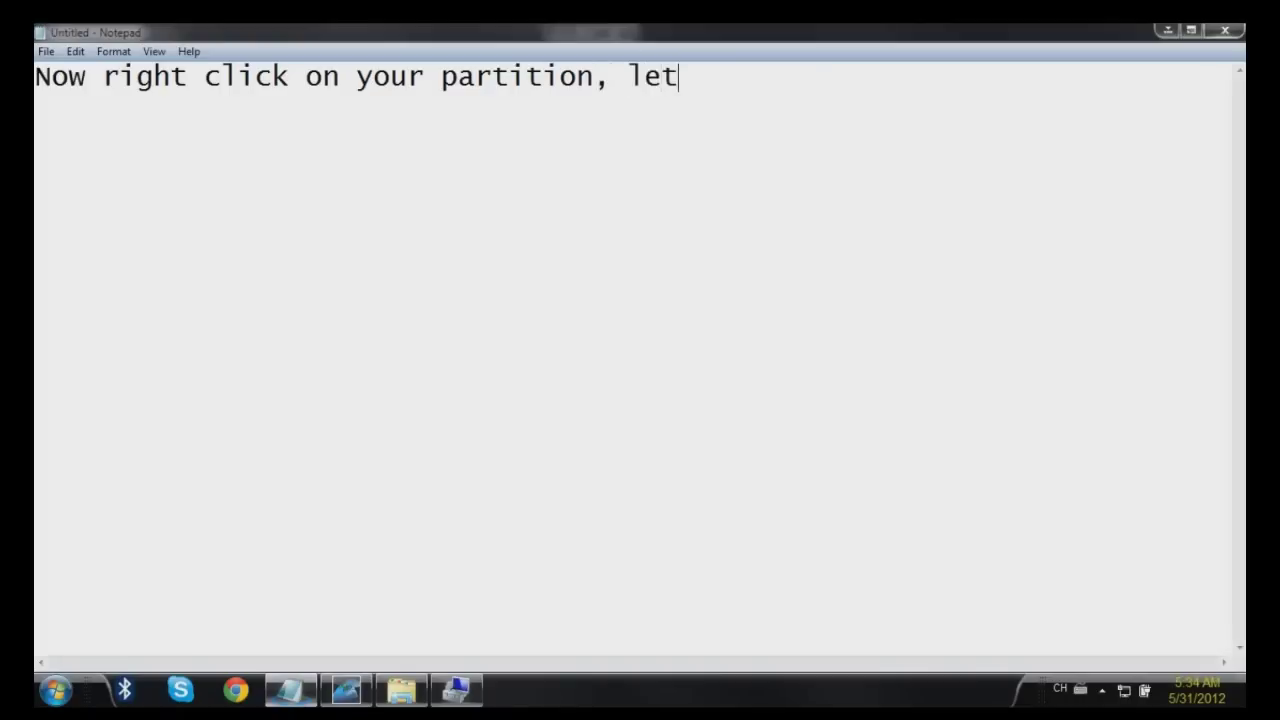
type("'s say")
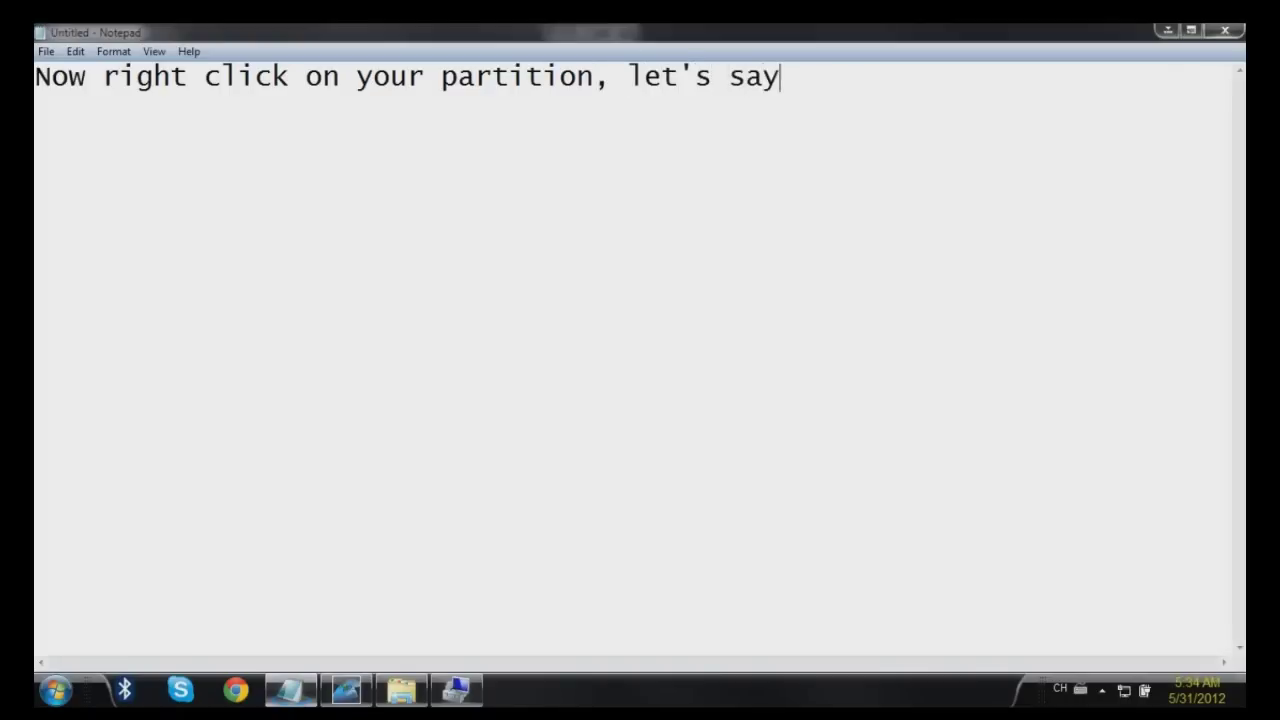
type(" yo")
key("BackSpace")
type("t")
key("BackSpace")
type("you wa")
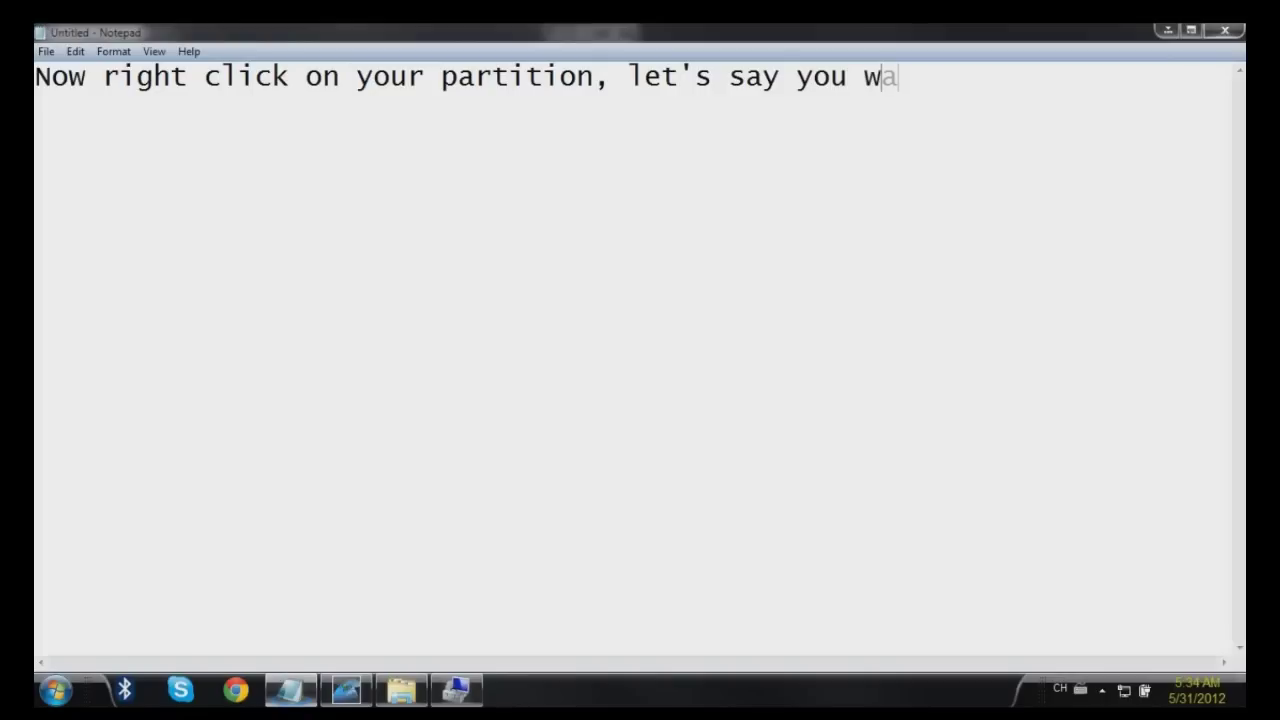
type("nt to make a new ")
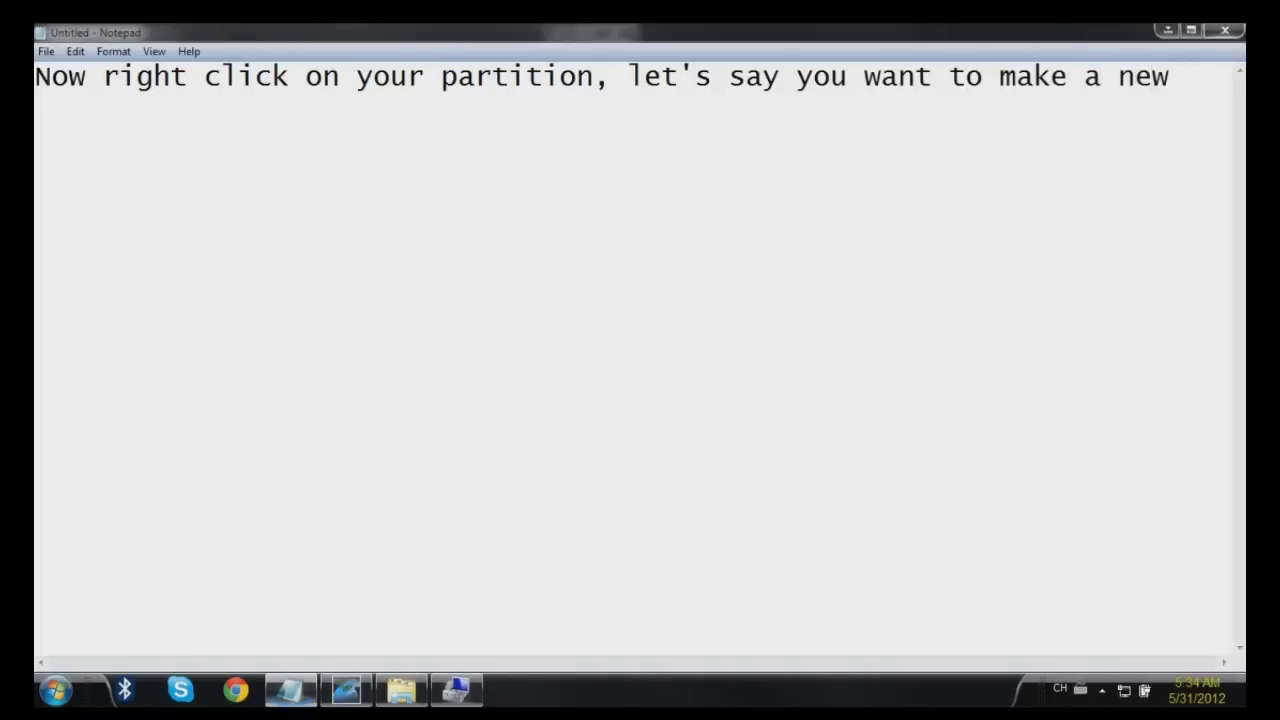
type("one")
Switch from the note to a maximized Computer Management with a wider volume pane, and open the Shrink Volume dialog for Linux (E:)
left_click_drag(826, 29, 1245, 282)
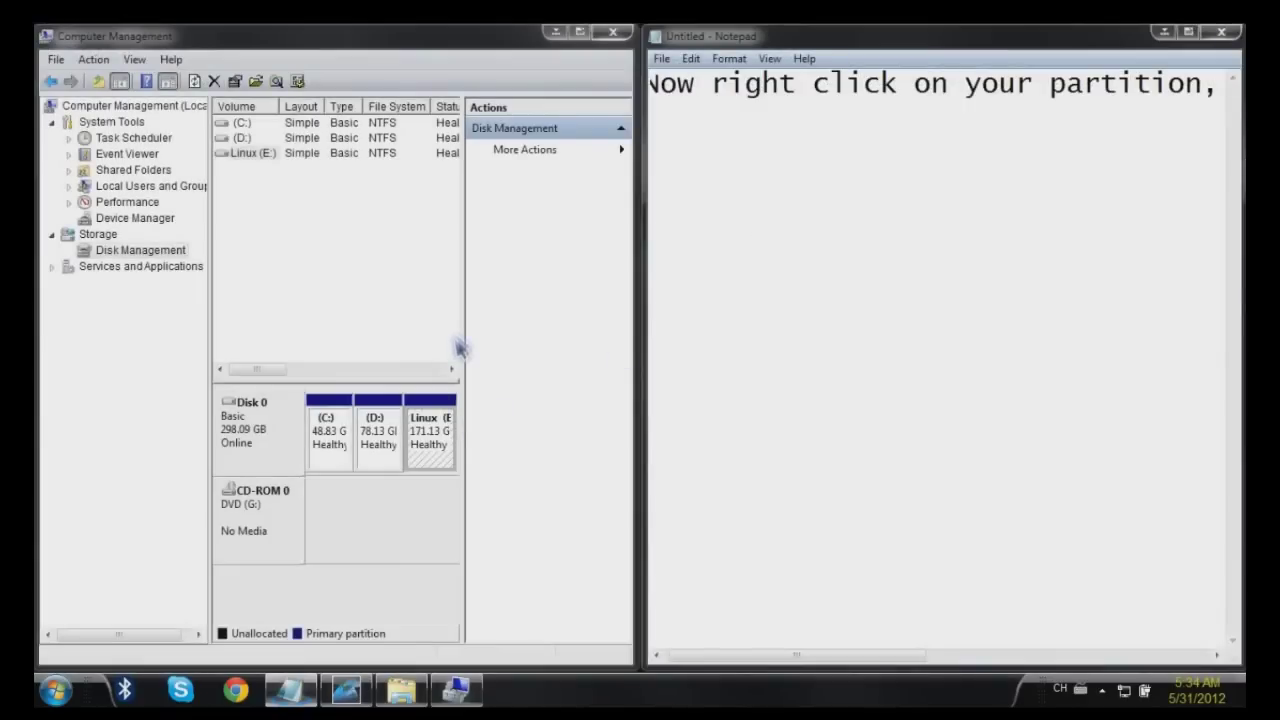
left_click_drag(463, 338, 543, 345)
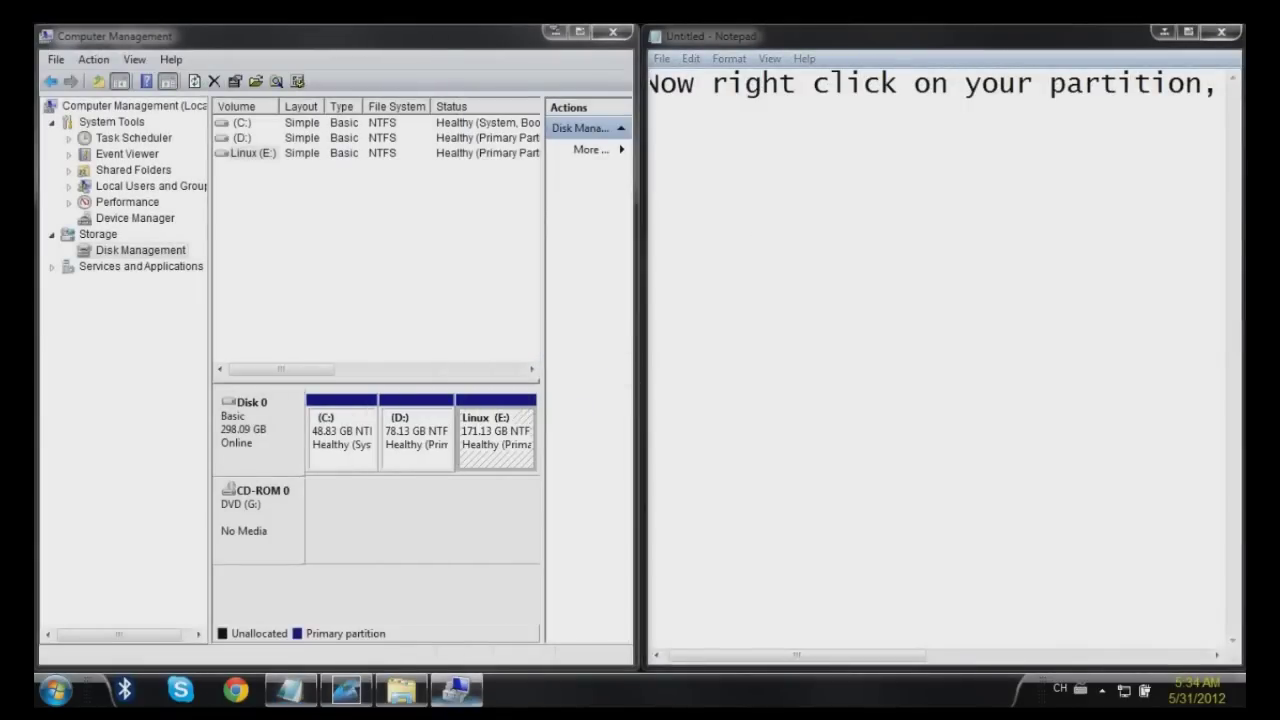
left_click(580, 31)
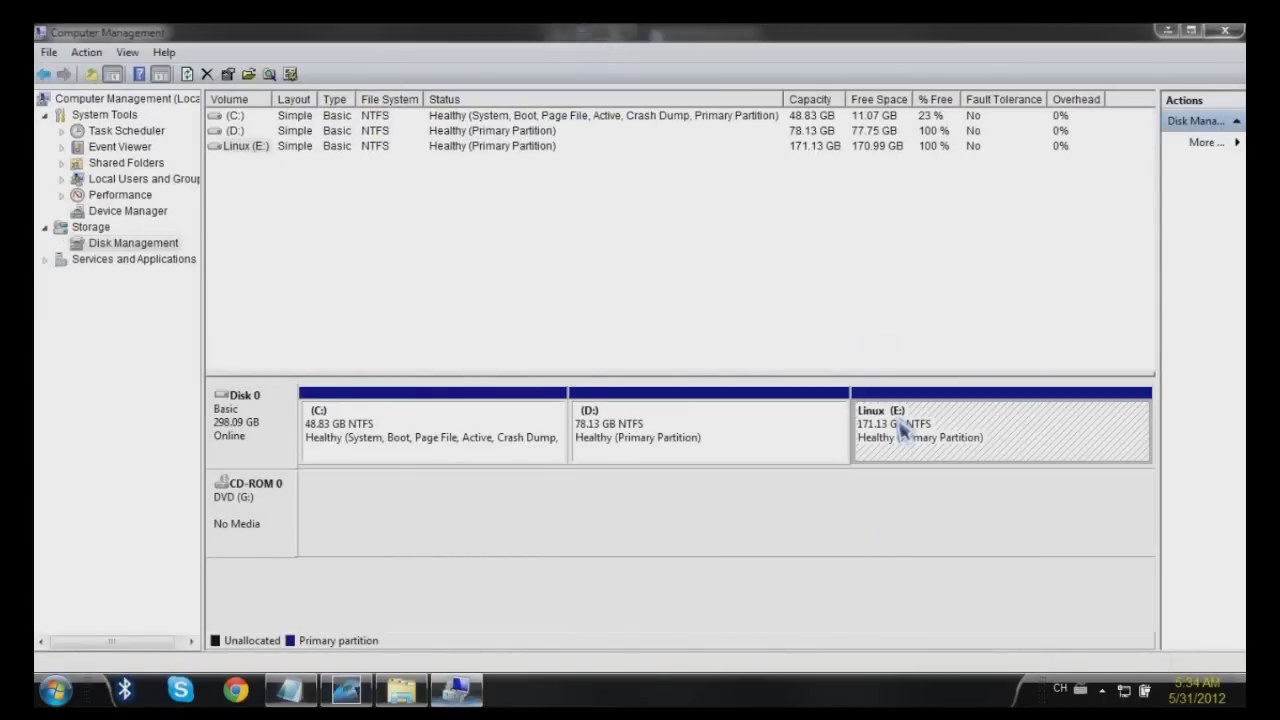
right_click(902, 429)
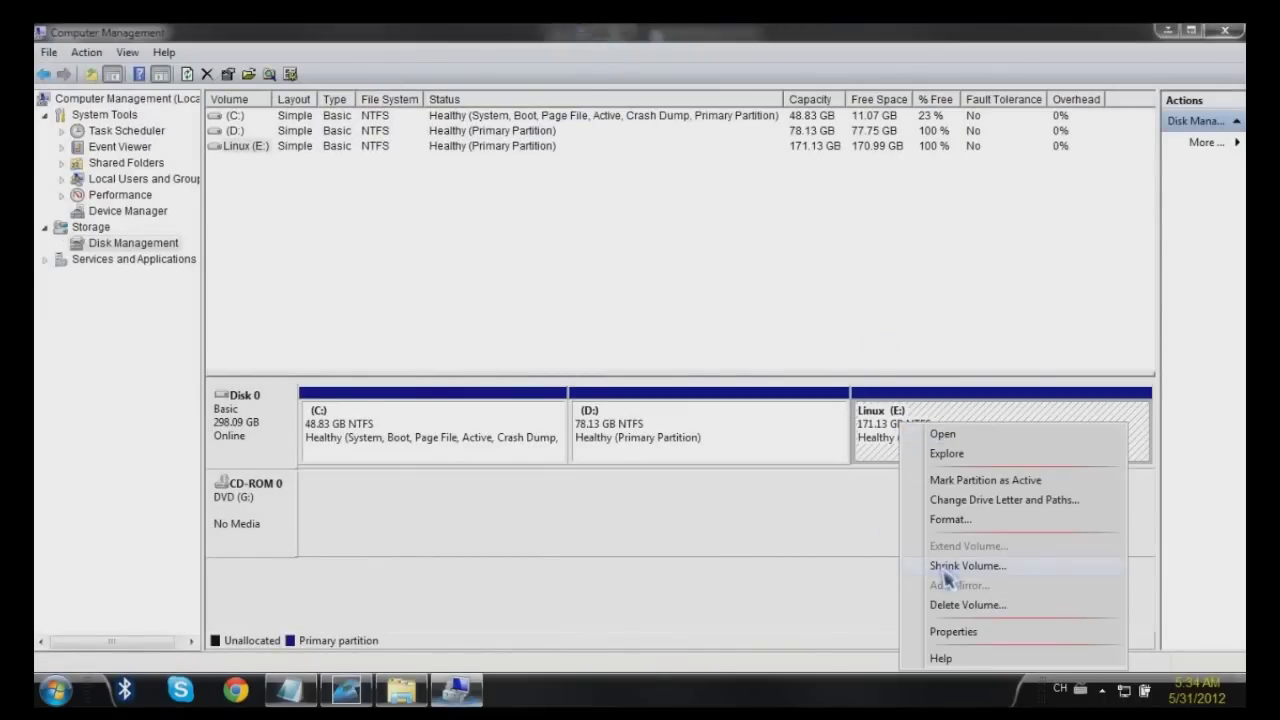
left_click(946, 567)
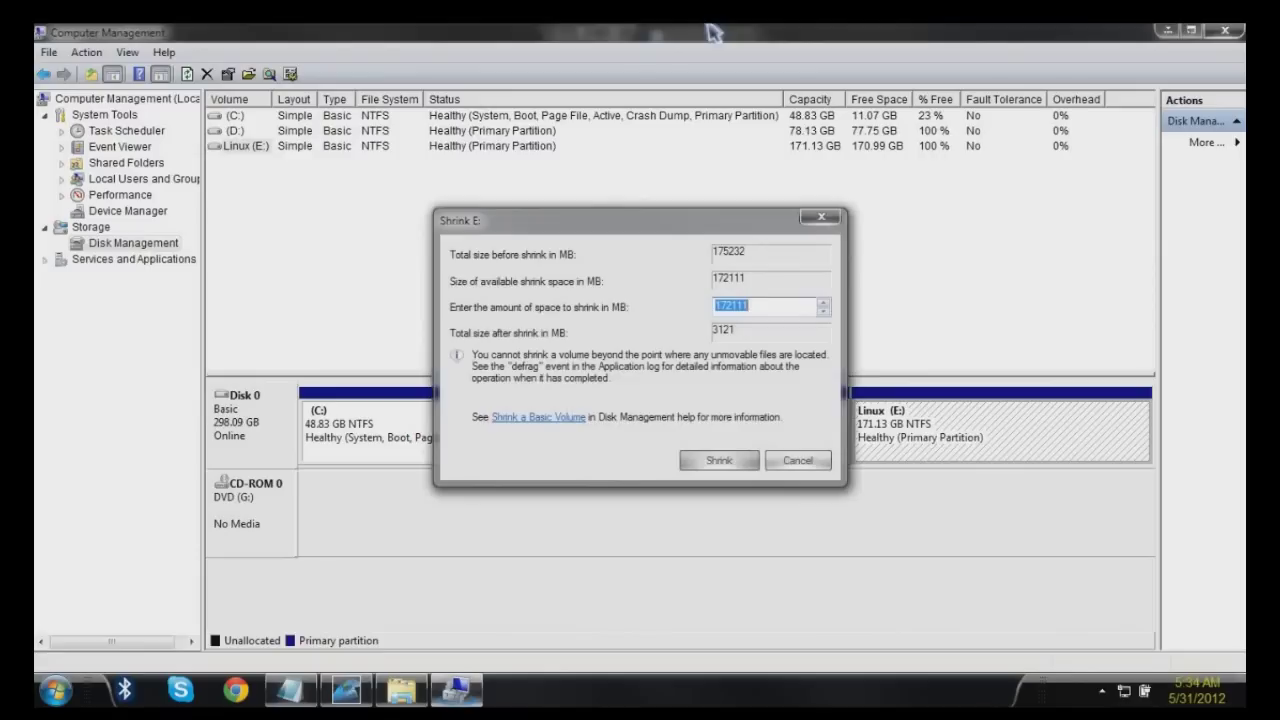
Move the Shrink E: dialog off the Linux (E:) volume, and in Notepad put "let's say you want to make a new" on its own line
left_click_drag(613, 230, 406, 143)
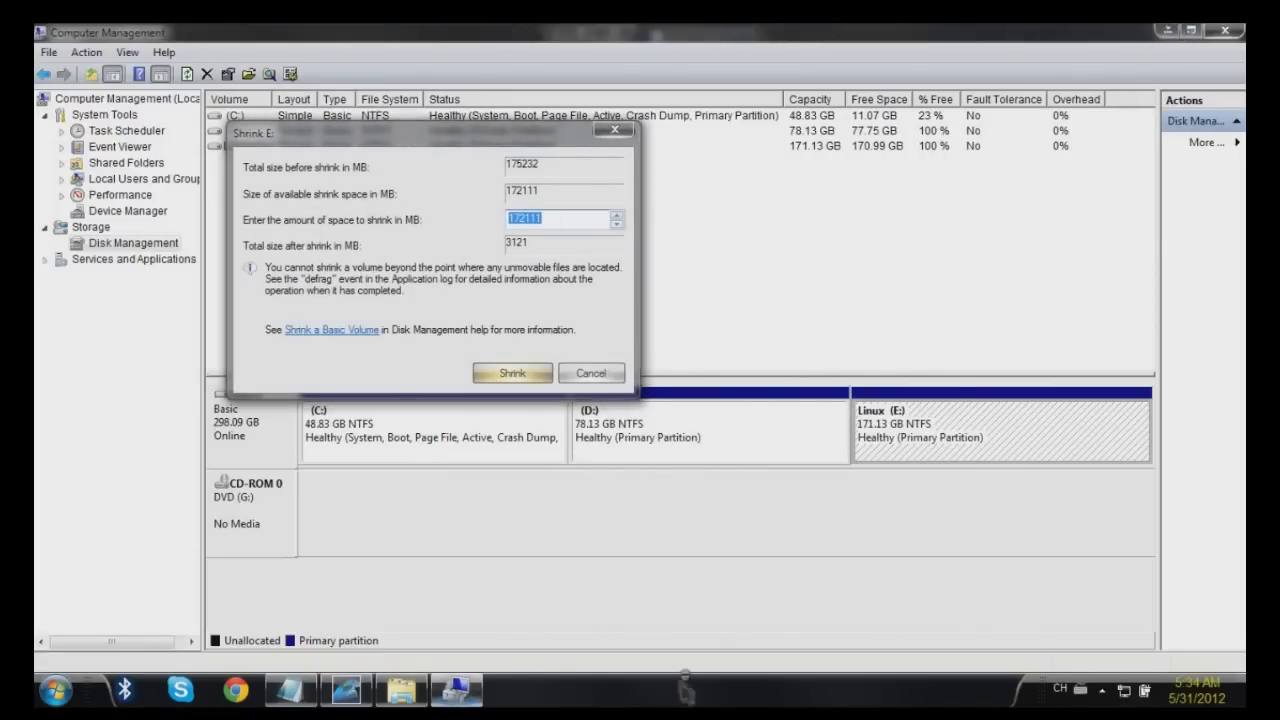
left_click(290, 690)
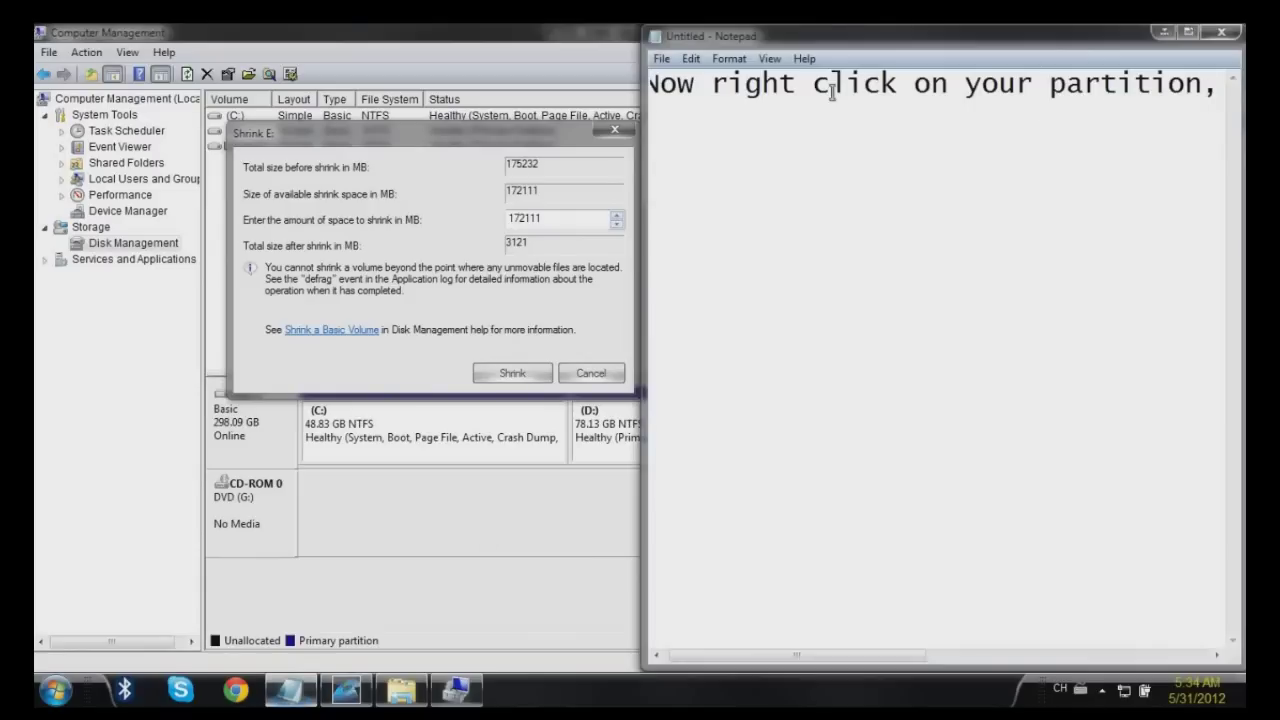
key("Return")
type("let's say you want to make a new")
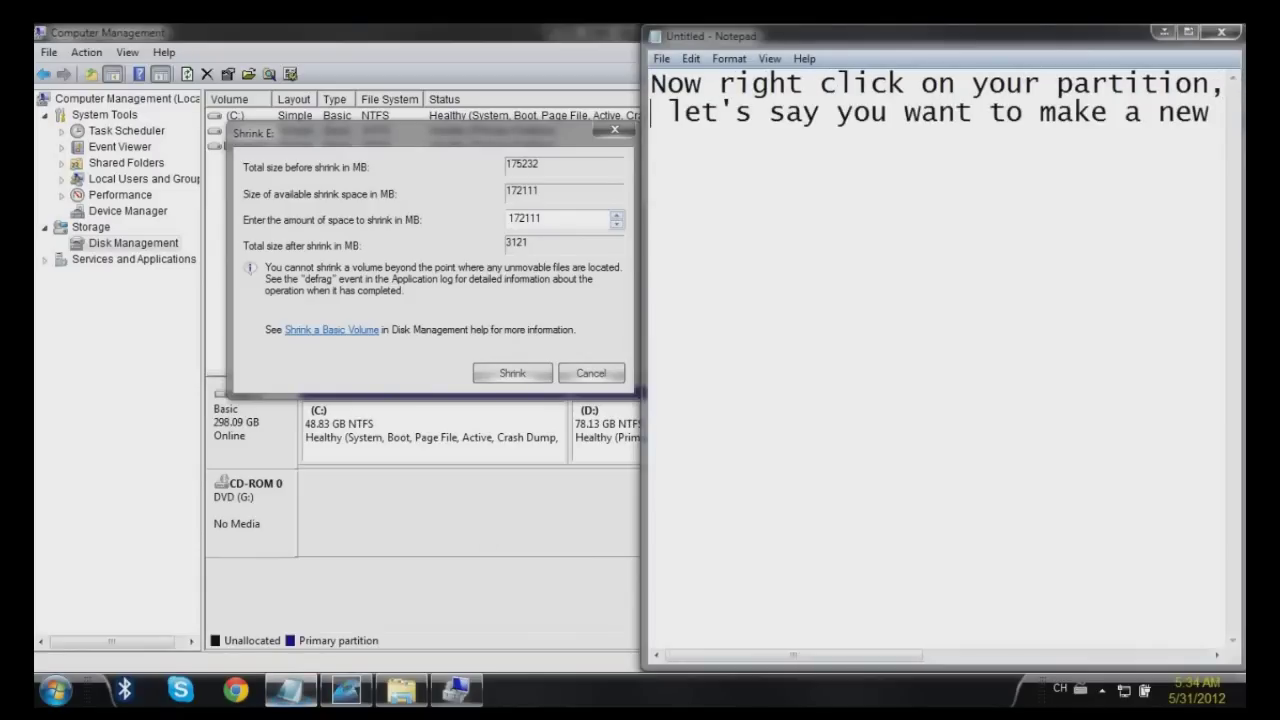
Replace the whole note with: Click on "shrink", it means
key("ctrl+a")
key("BackSpace")
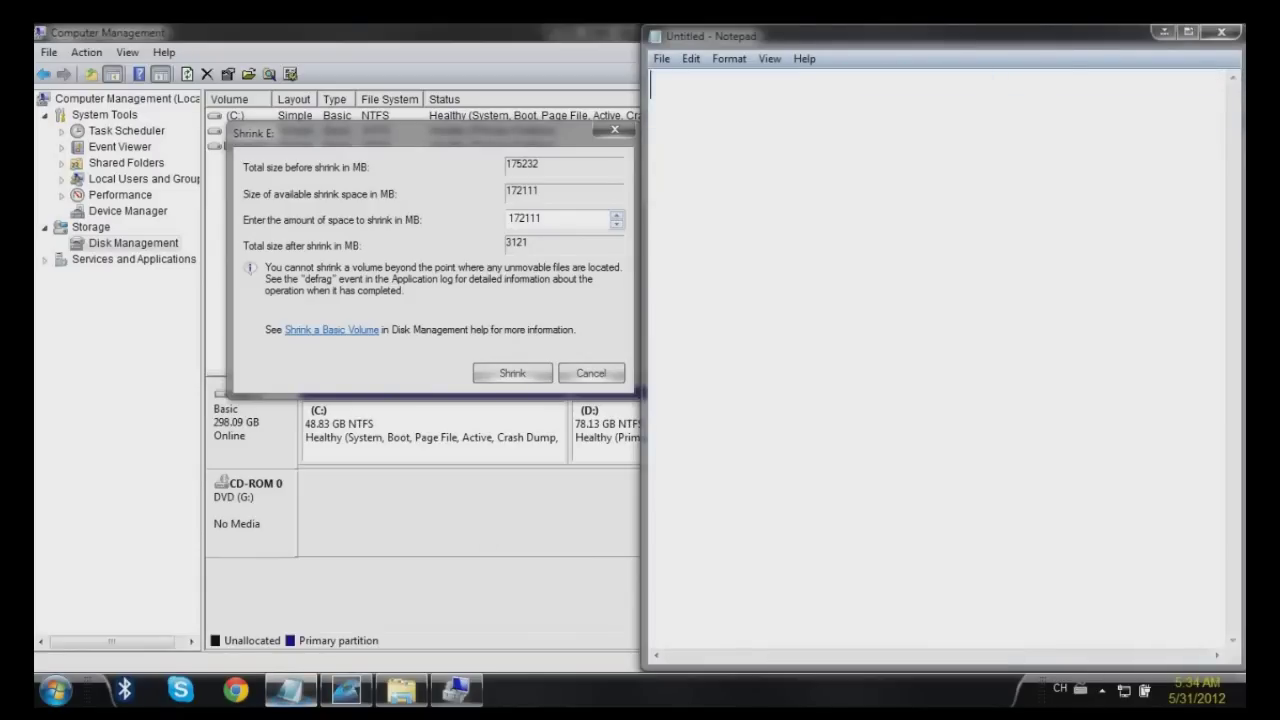
type("Clis")
key("BackSpace")
type("ck on ")
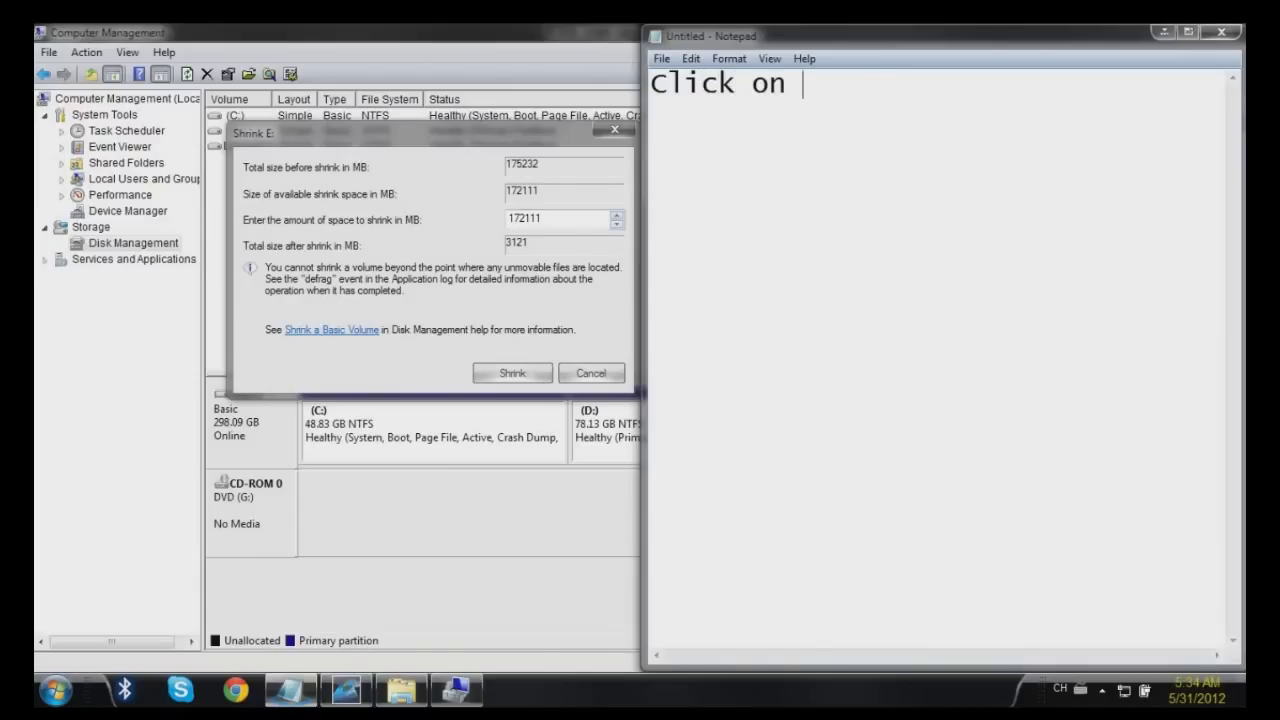
type("\"shrink")
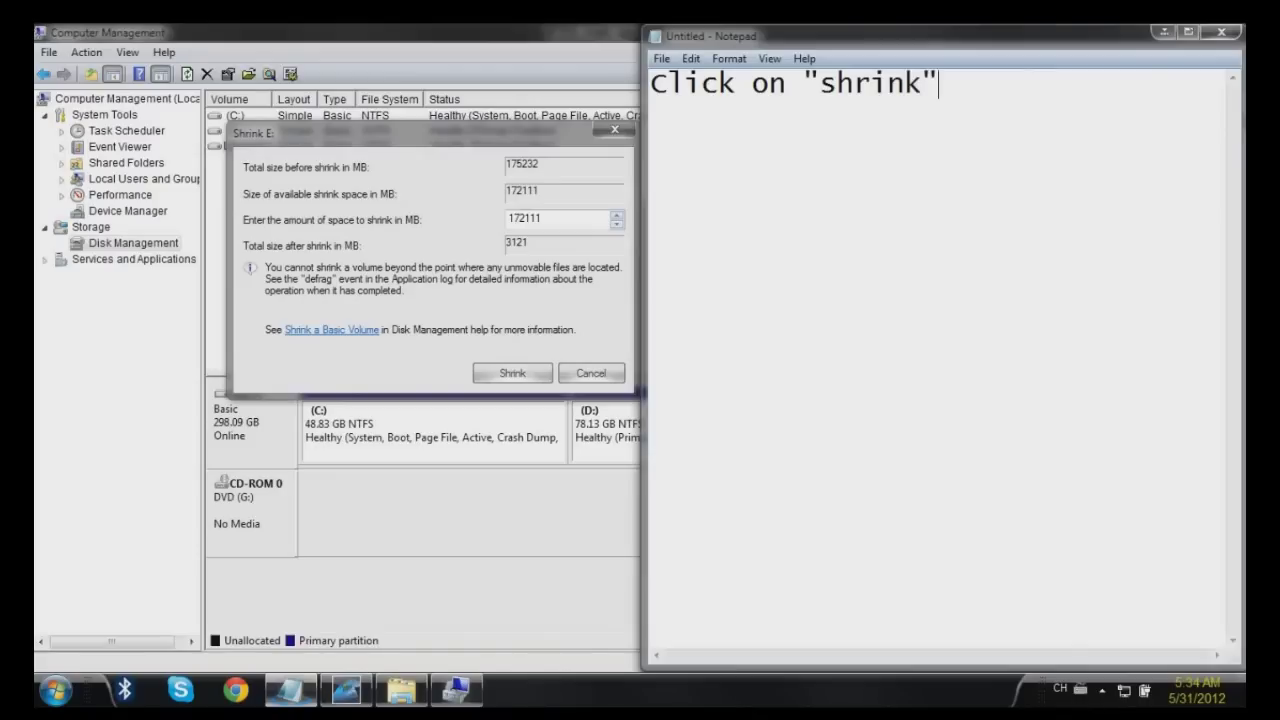
type("\", it means")
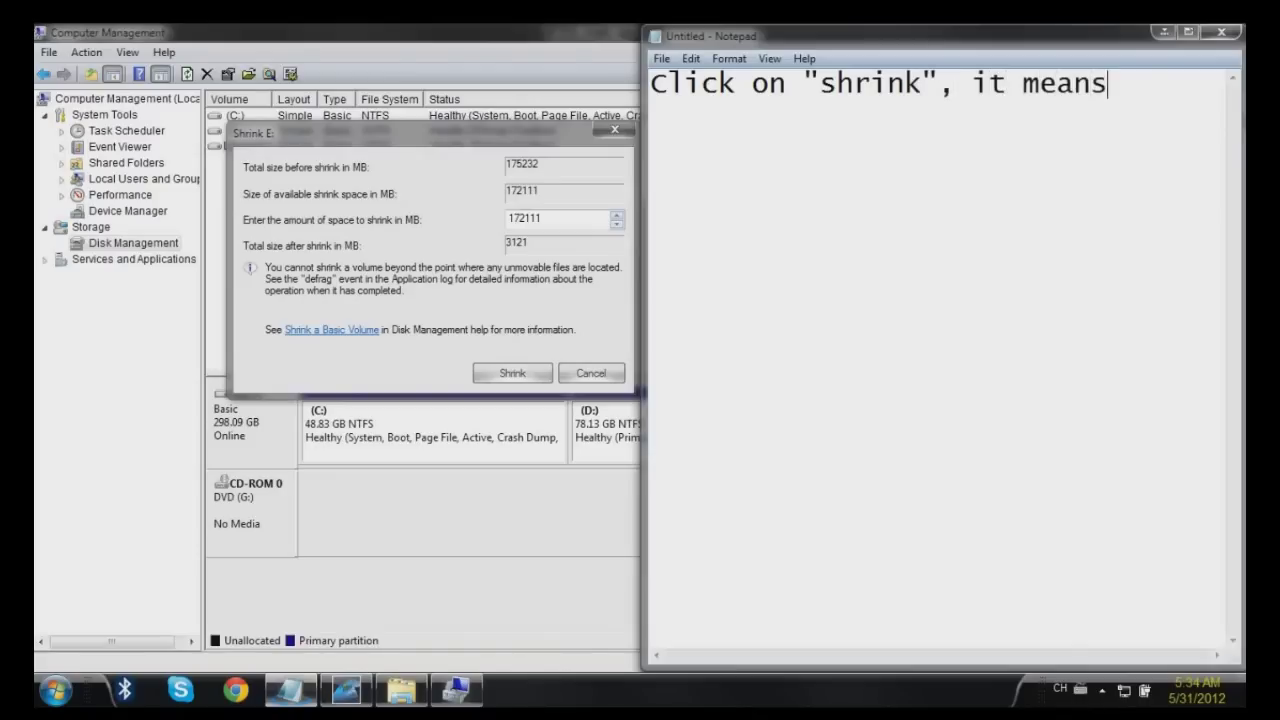
Continue the note's sentence with "that you want to reduce your partition"
type(" that ")
type("you want to")
type(" reduce")
type(" your part")
type("ito")
key("BackSpace")
type("ion")
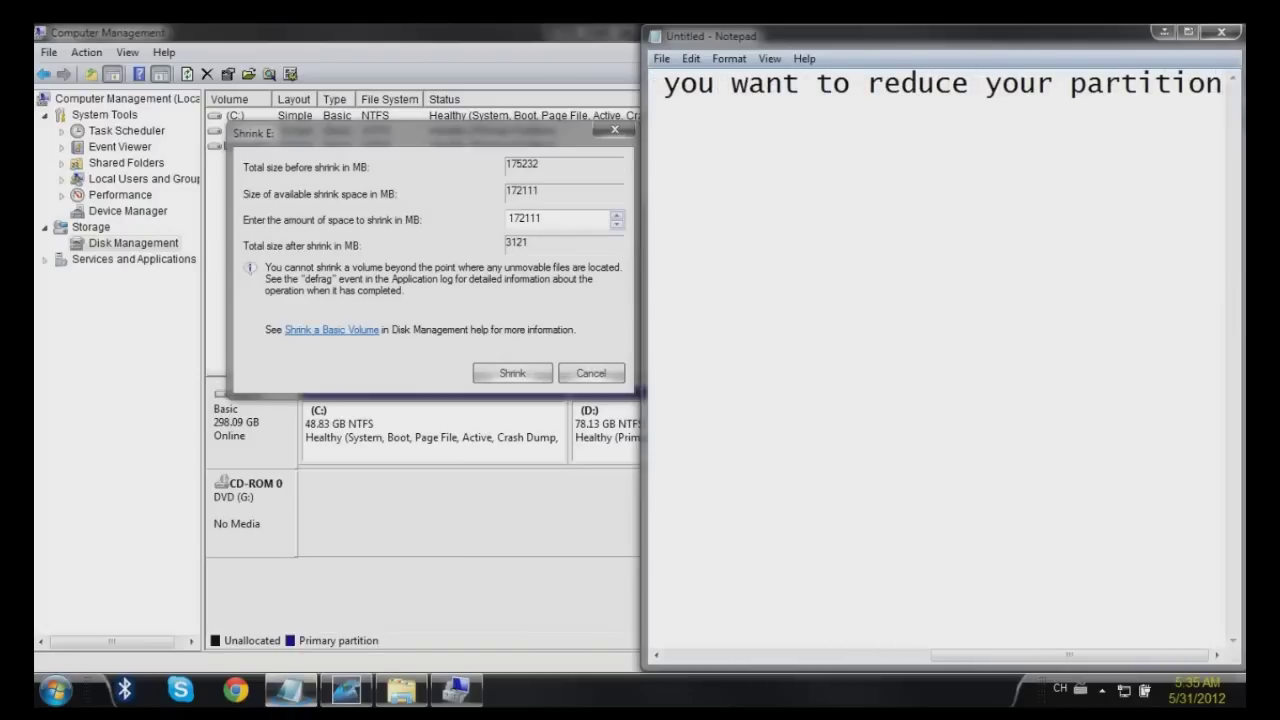
Switch back to the Shrink E: dialog and set the amount of space to shrink to 50000 MB
left_click(532, 133)
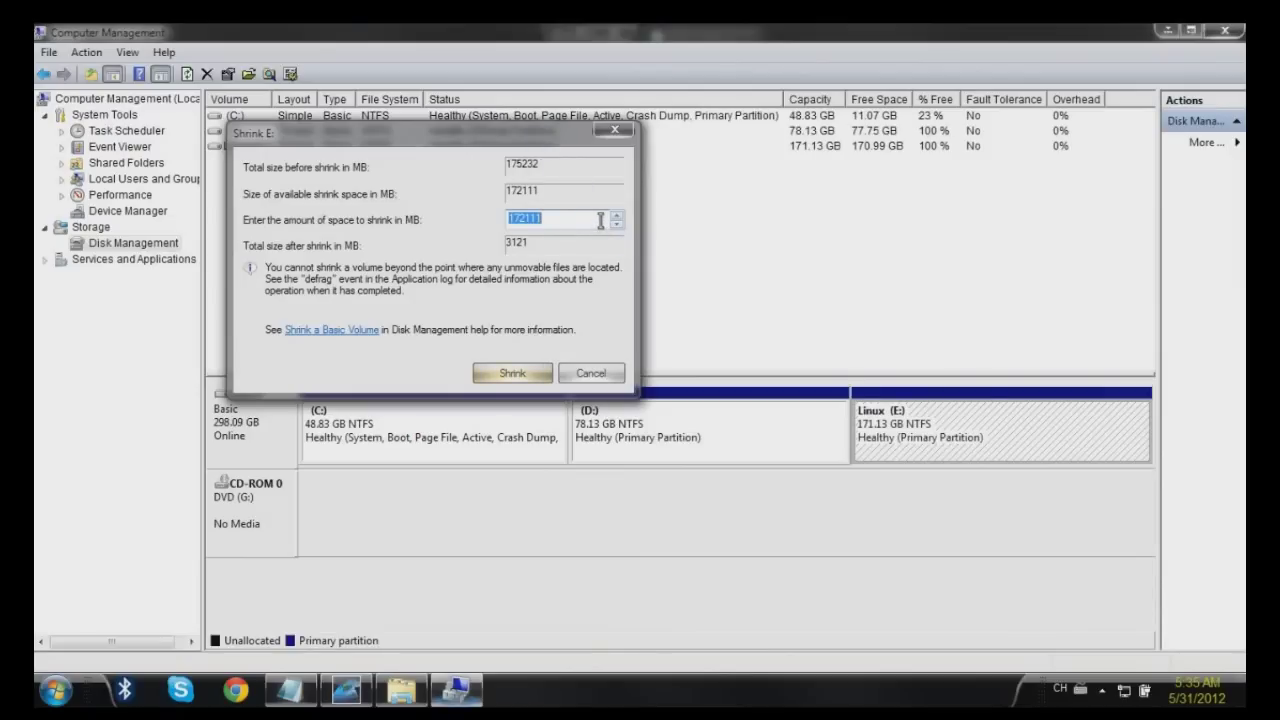
key("BackSpace")
type("50")
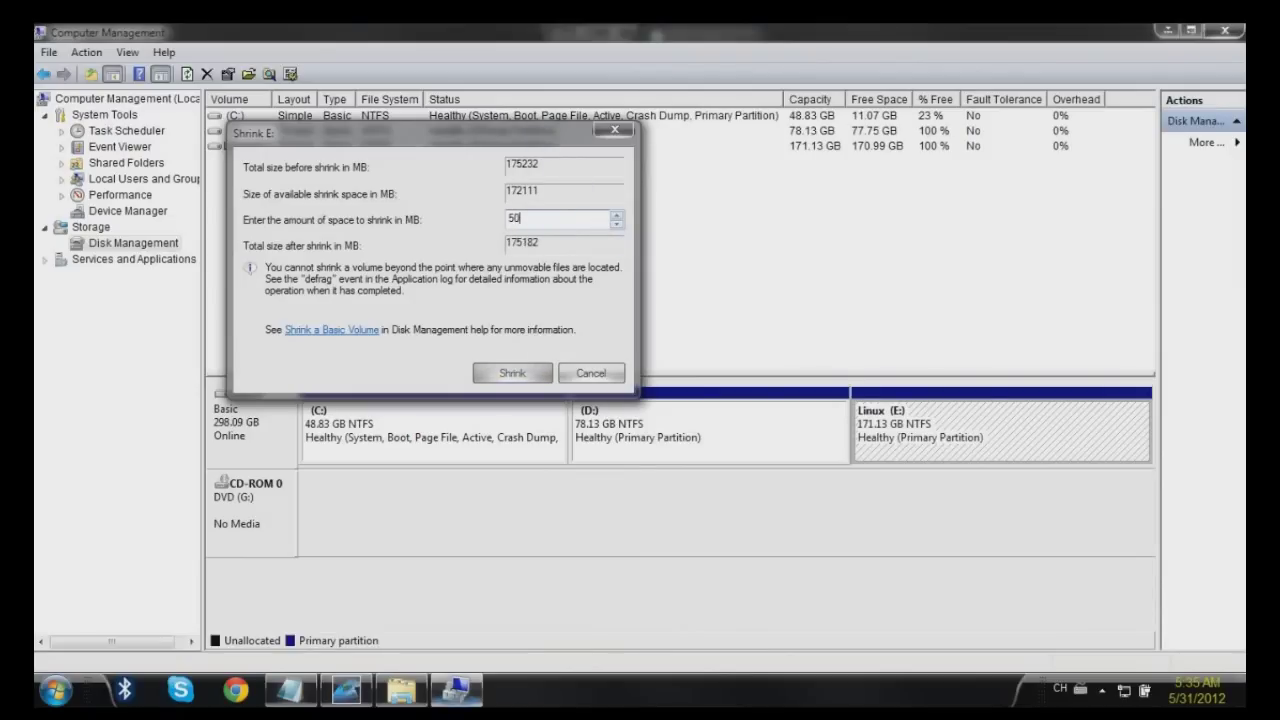
type("000")
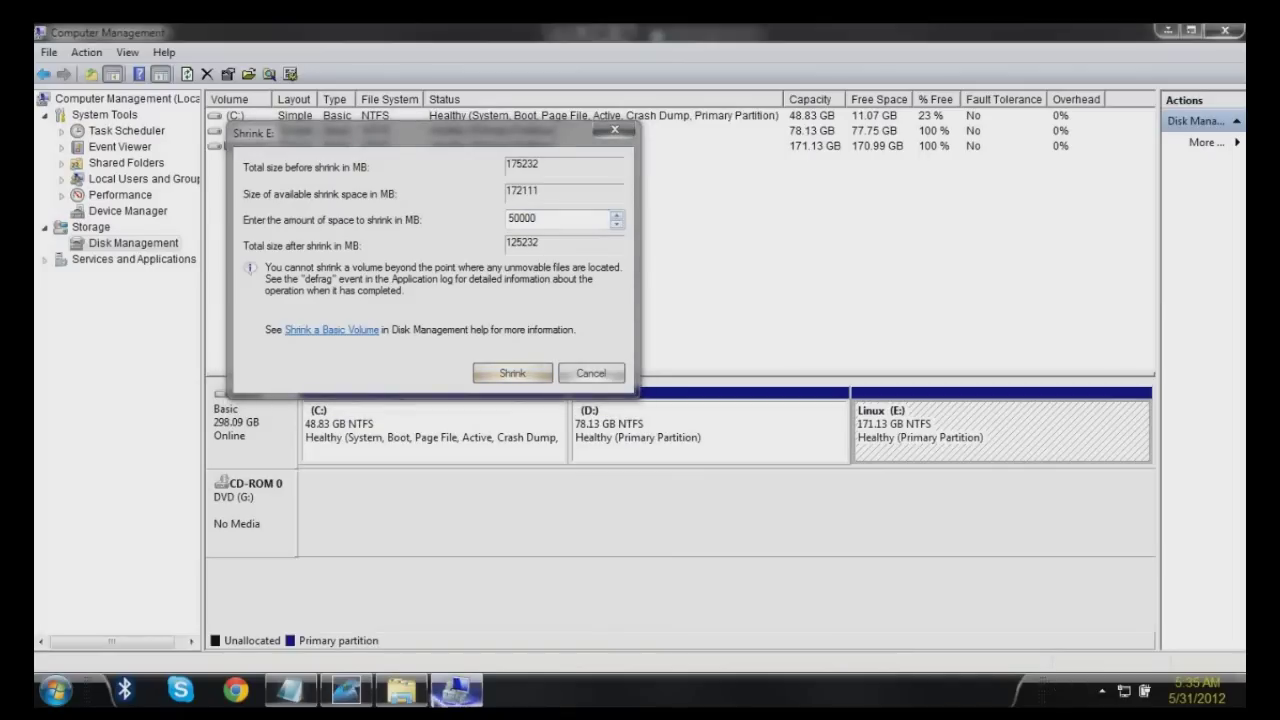
Return to Notepad and replace the whole note with "Values are in MB, 1 GB = 1000MB"
mouse_move(401, 690)
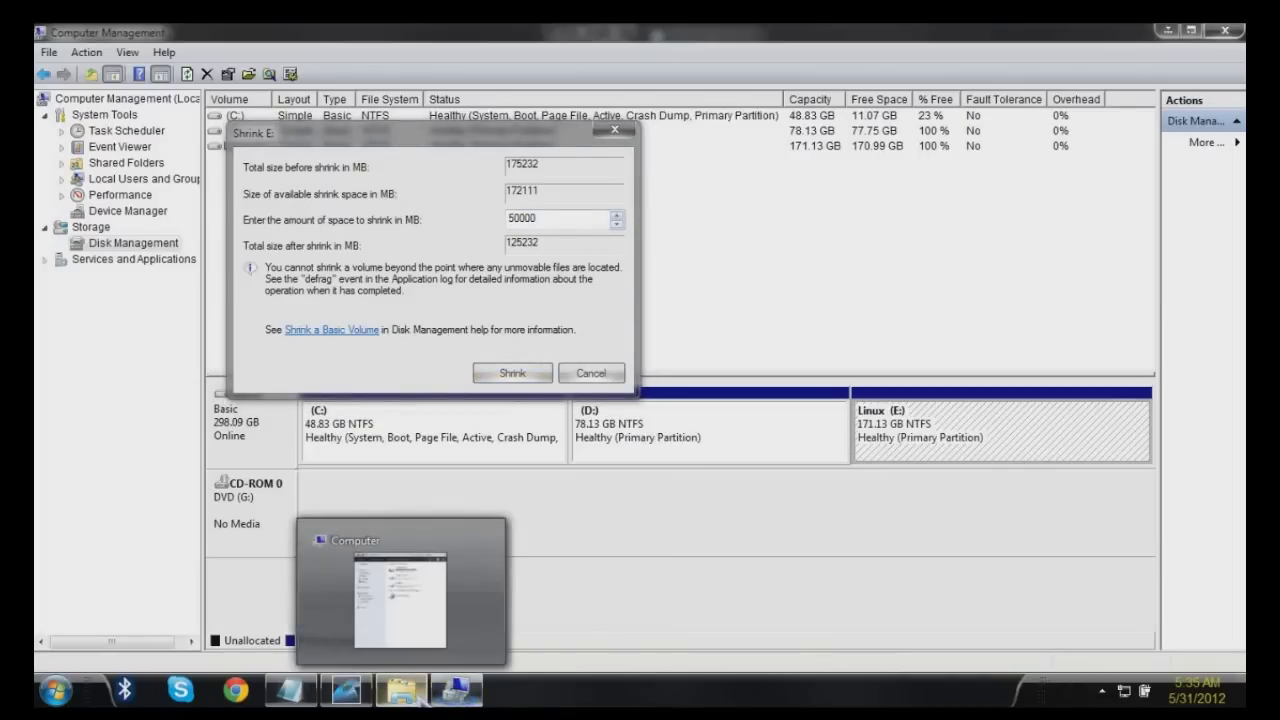
left_click(290, 690)
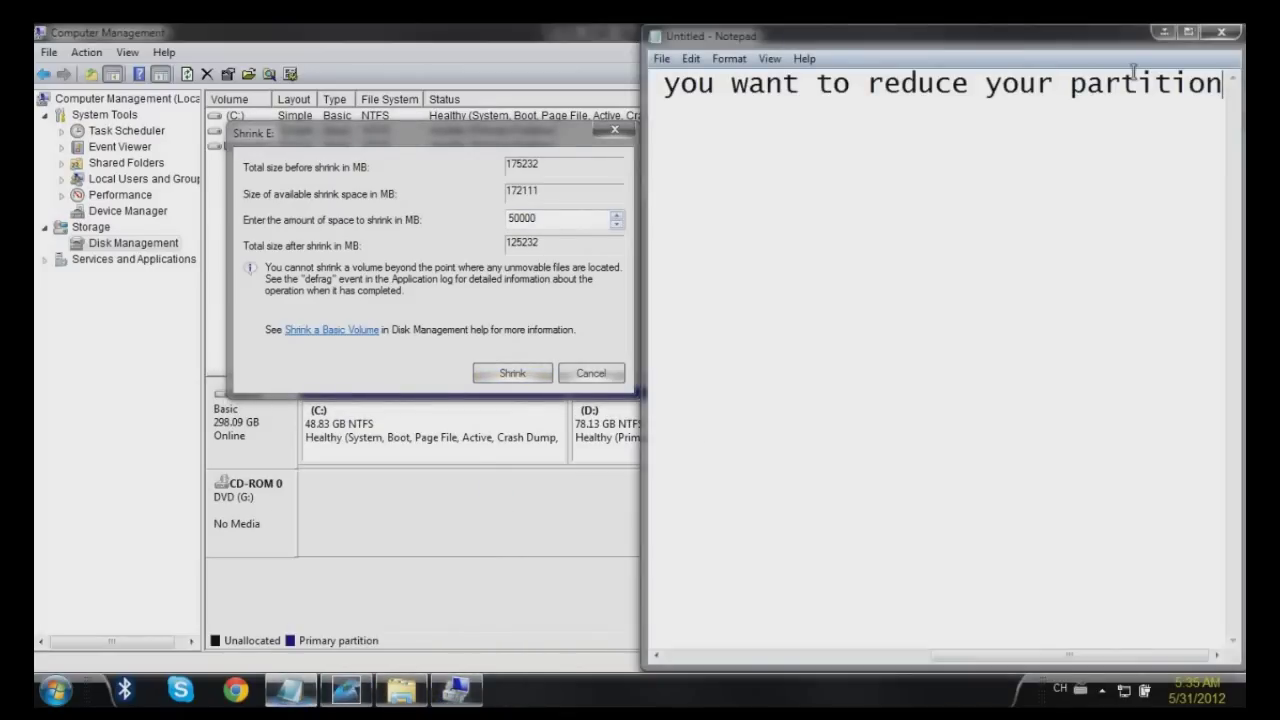
key("ctrl+a")
key("Delete")
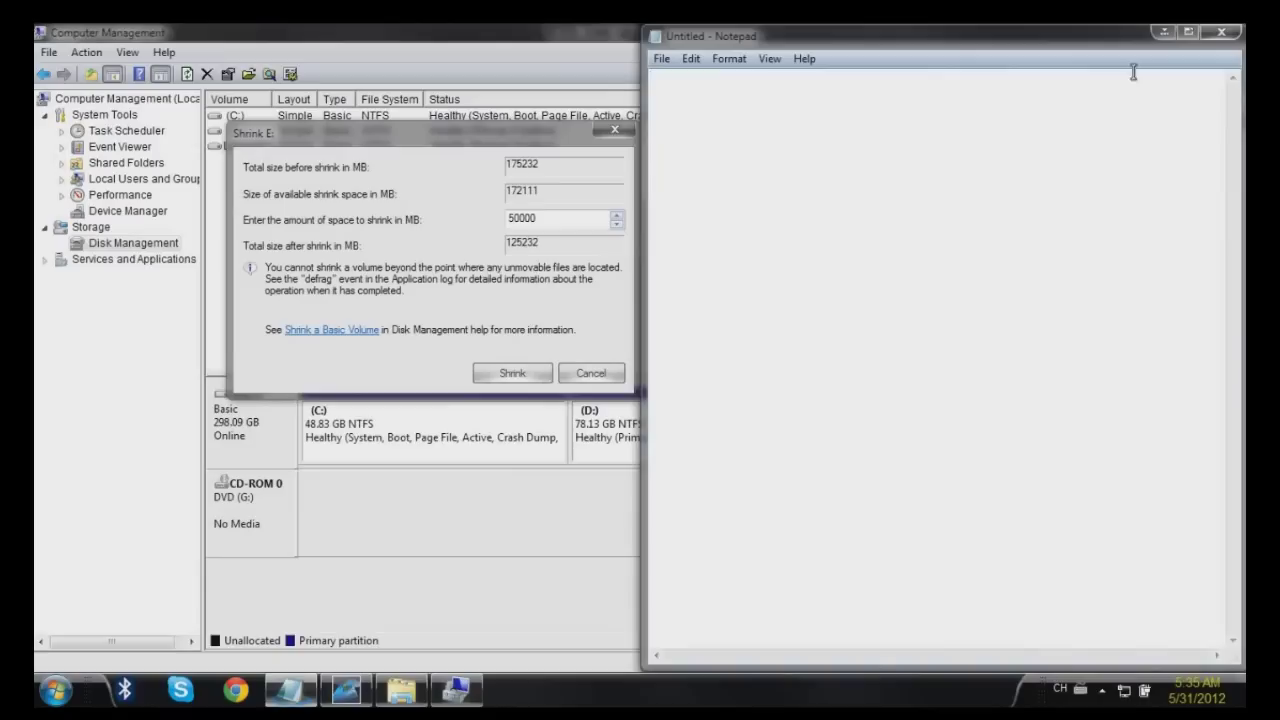
type("Valuea")
key("BackSpace")
key("BackSpace")
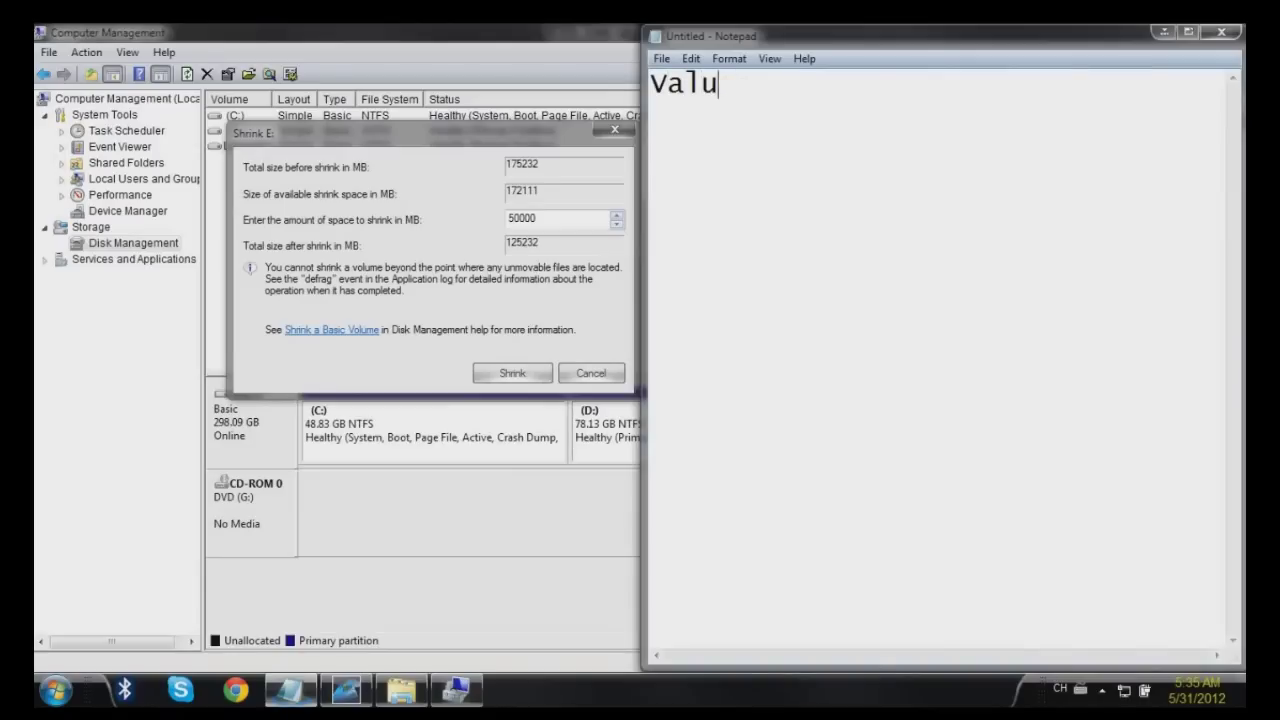
type("w")
key("BackSpace")
type("es are un")
key("BackSpace")
key("BackSpace")
type("in MB")
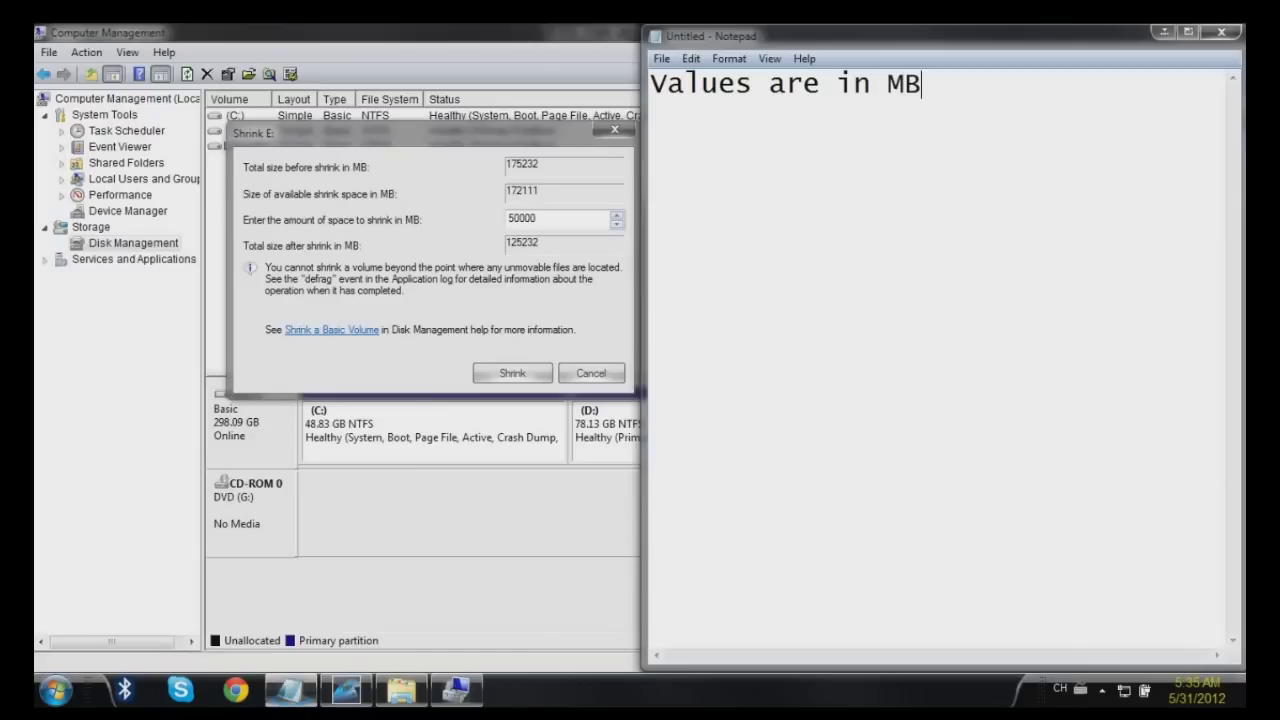
type(", 1 GB = 1")
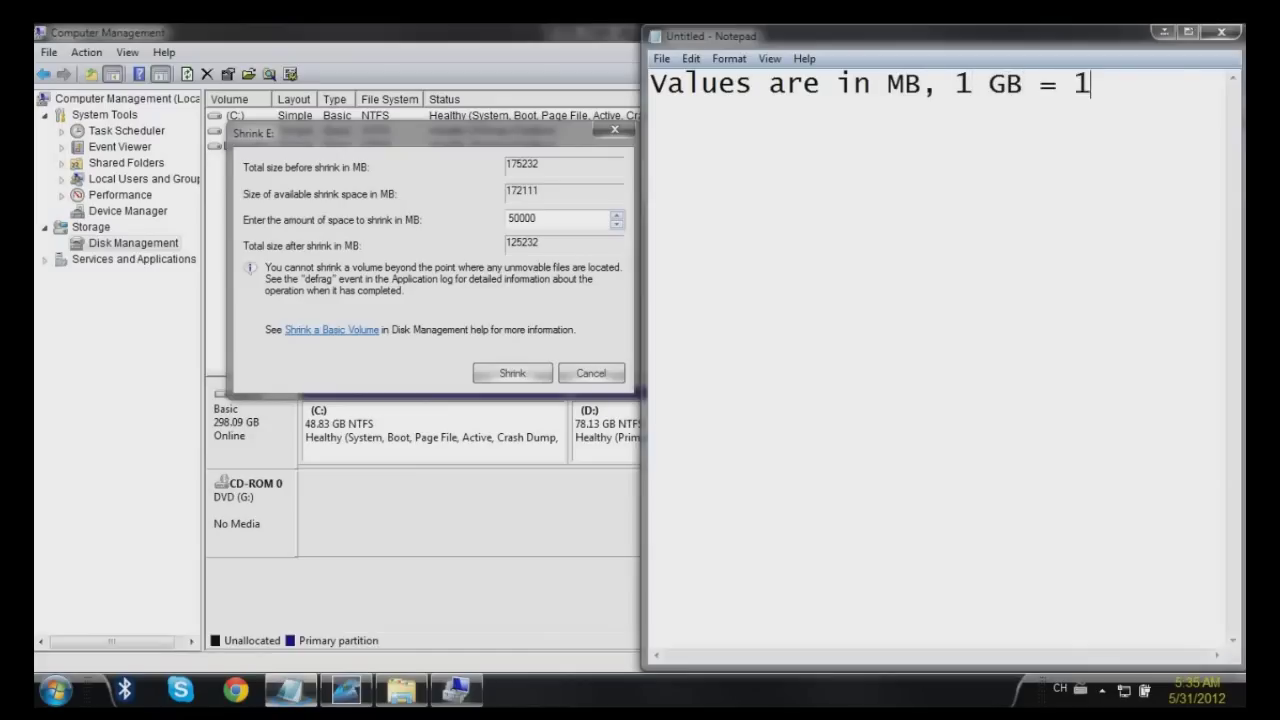
type("000MB ")
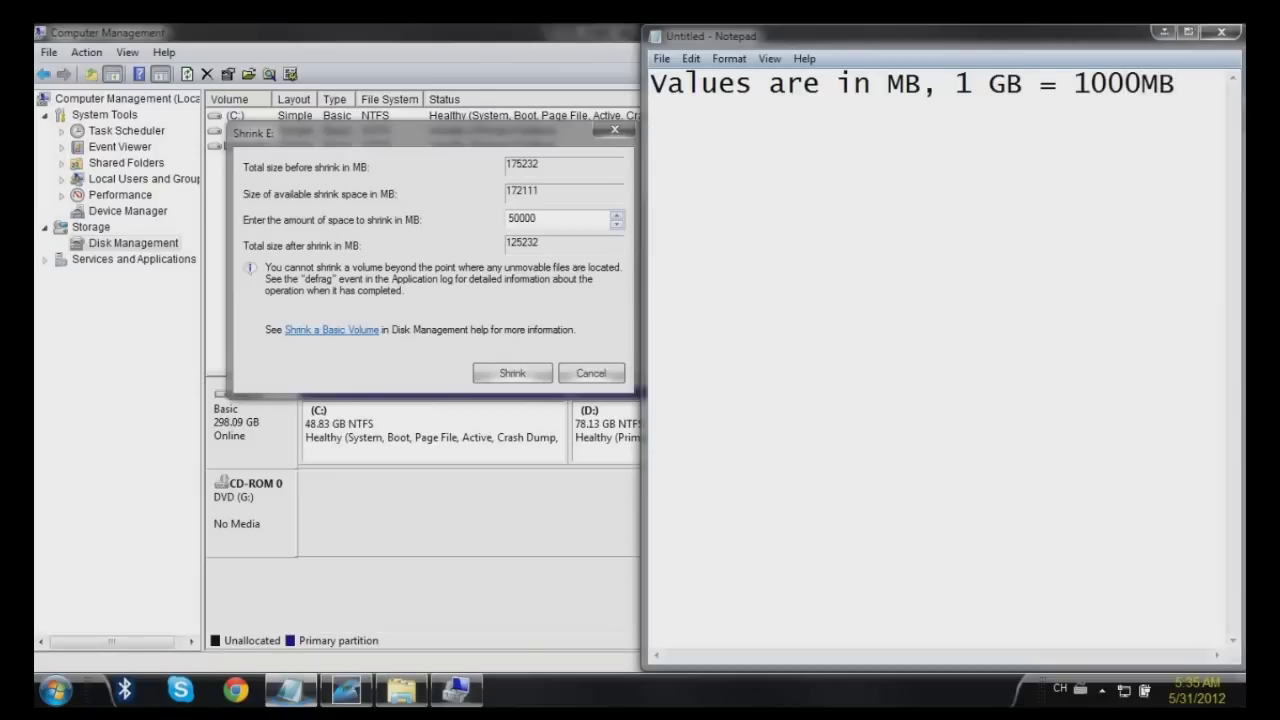
Add a second line to the note reading "here i made my partition reduce by 50000MB, 50GB"
type("here i")
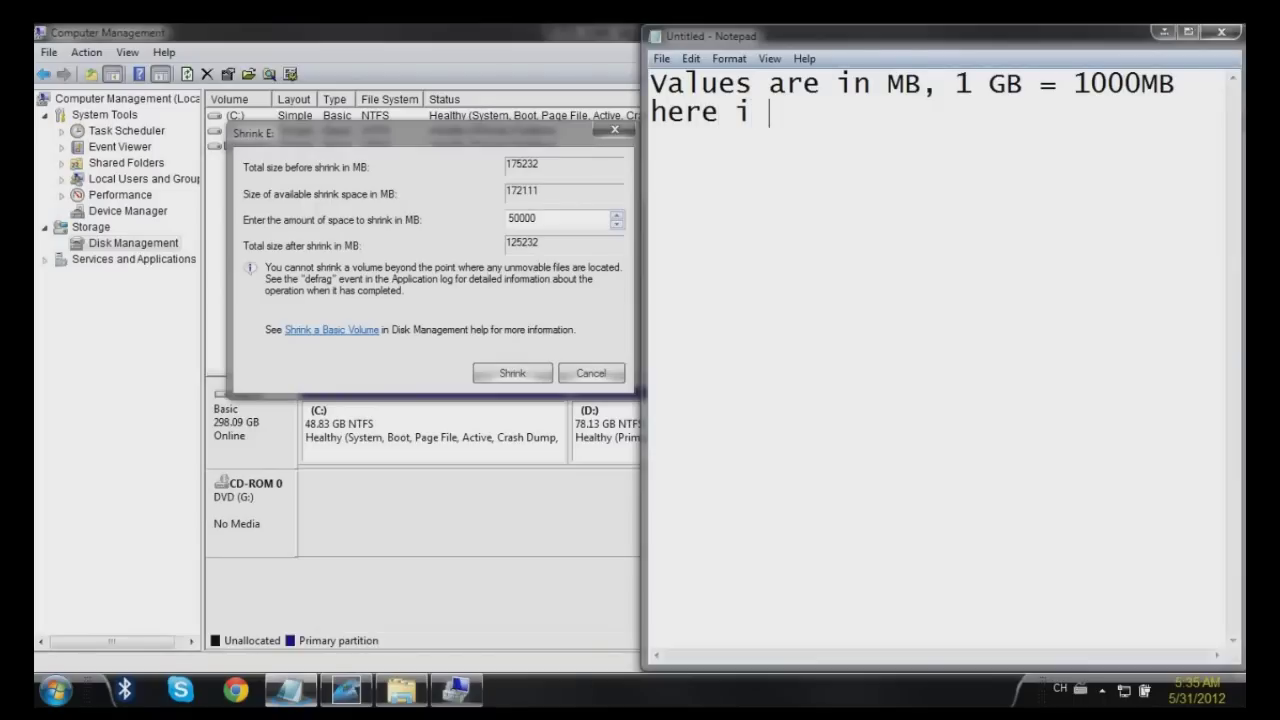
type("made")
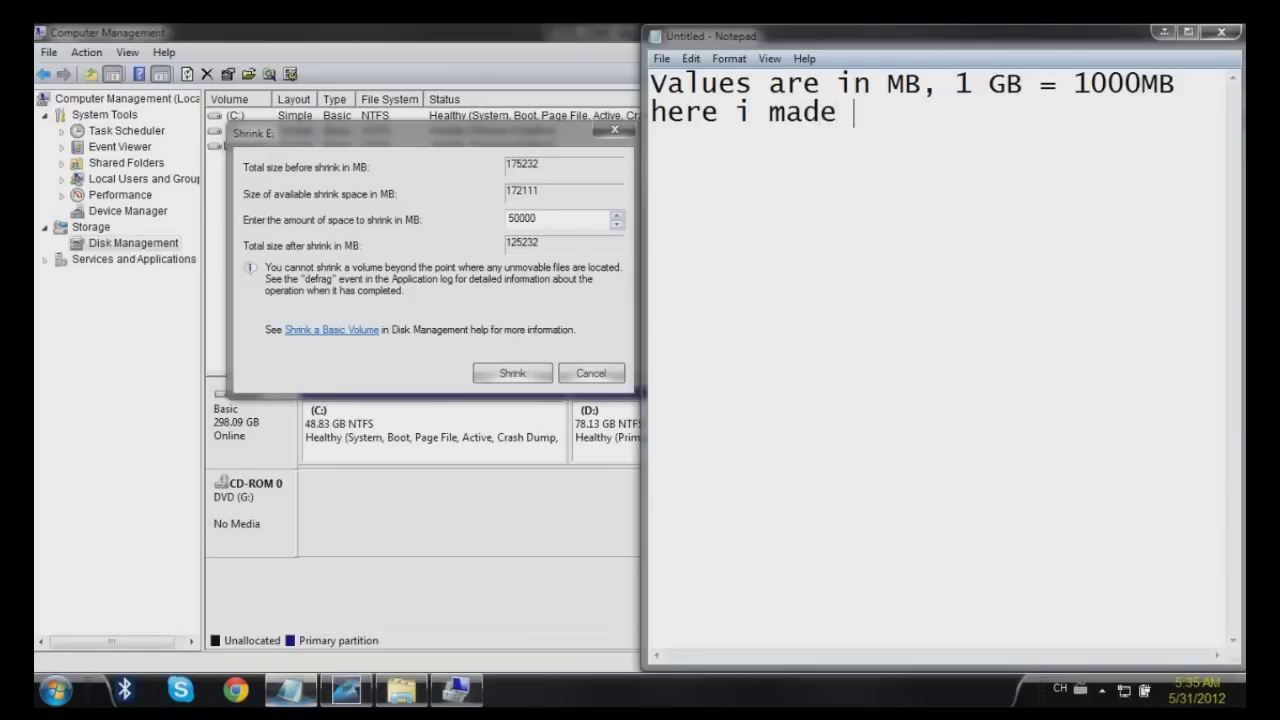
type(" my partition reduce")
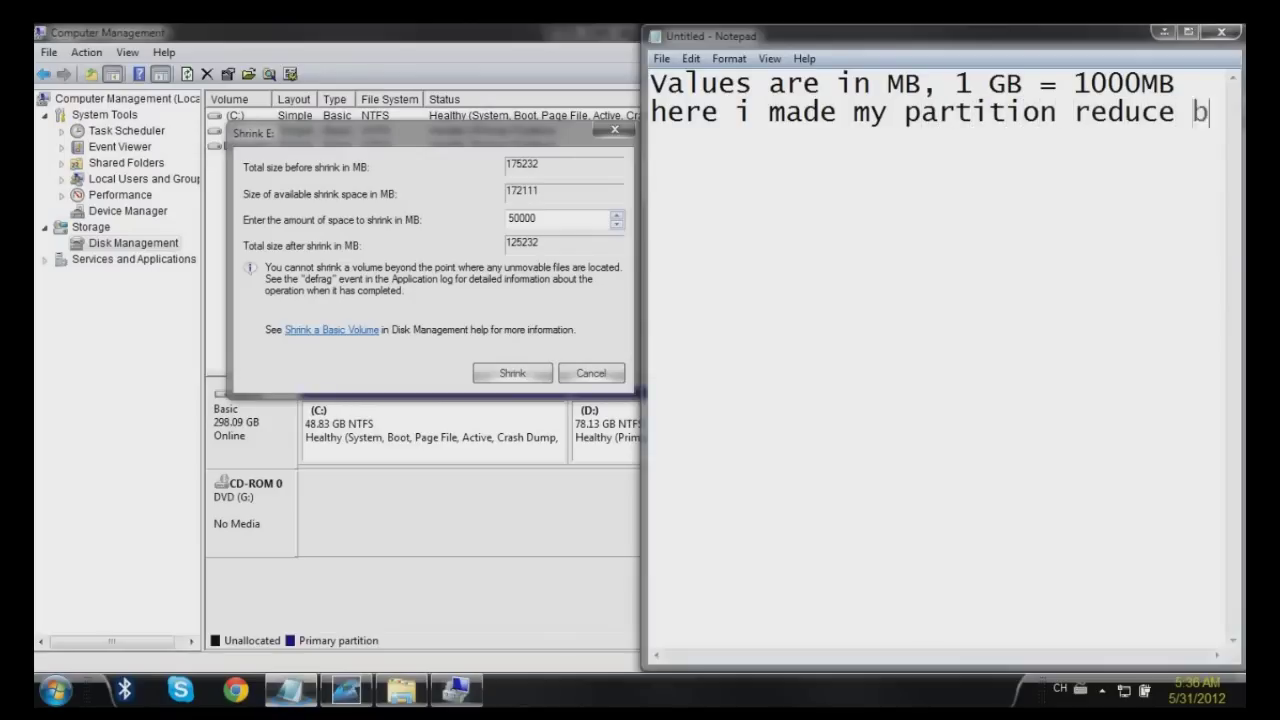
type(" by 50")
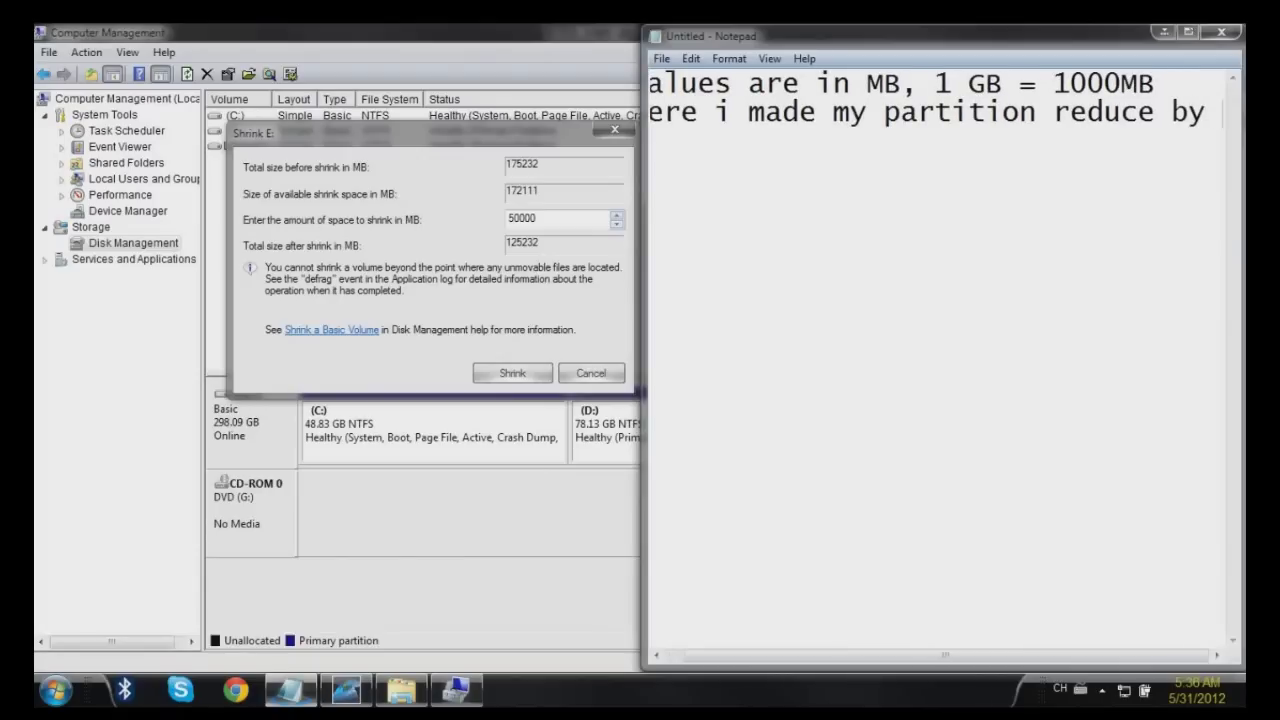
type("000")
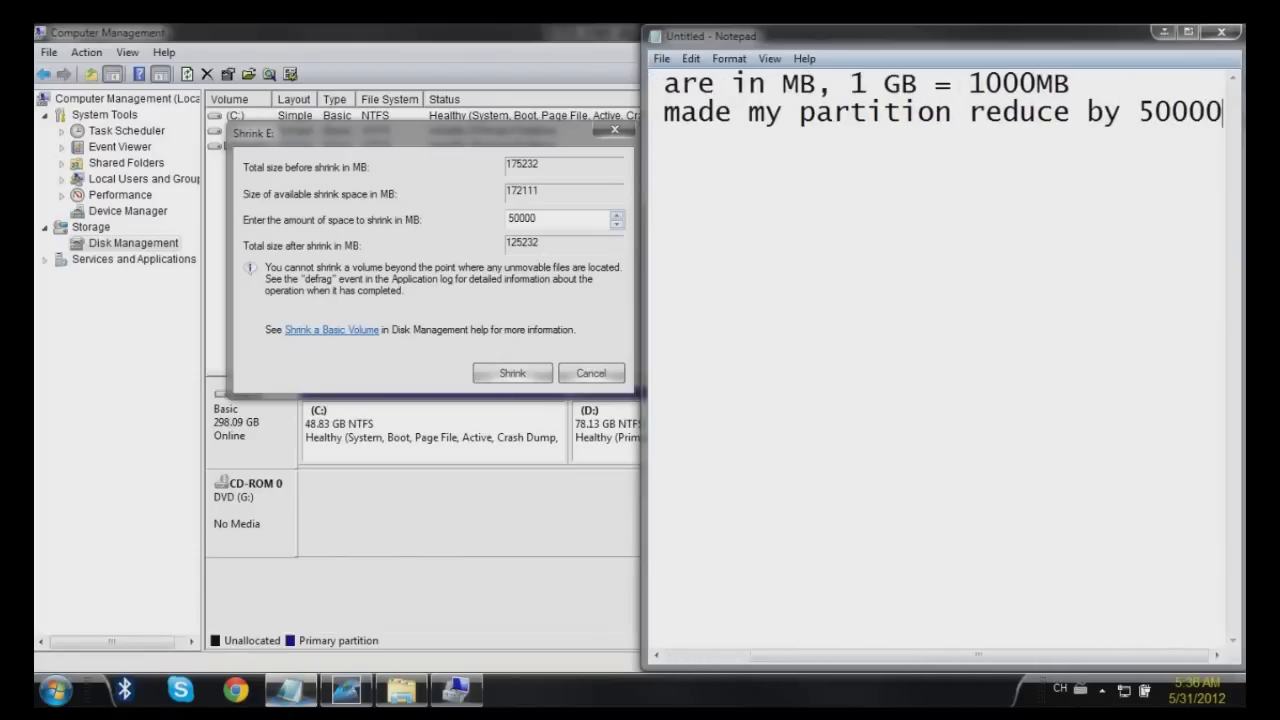
type("MB")
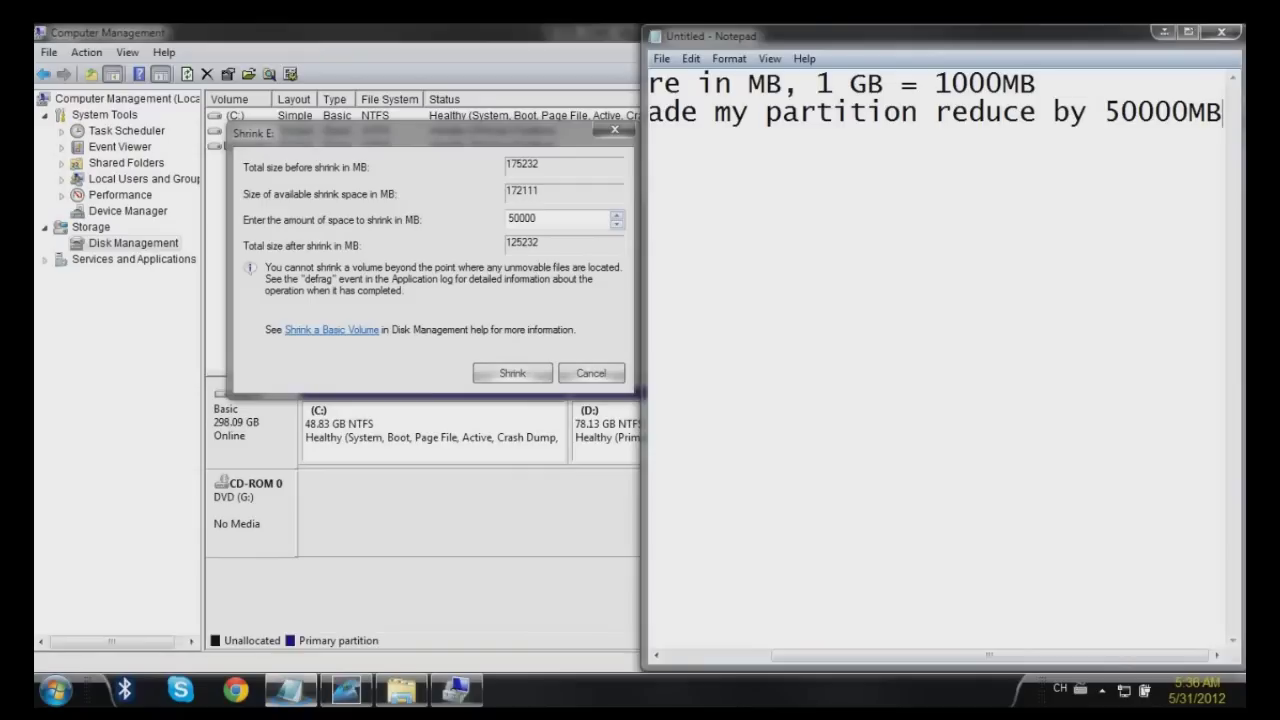
type(", %0")
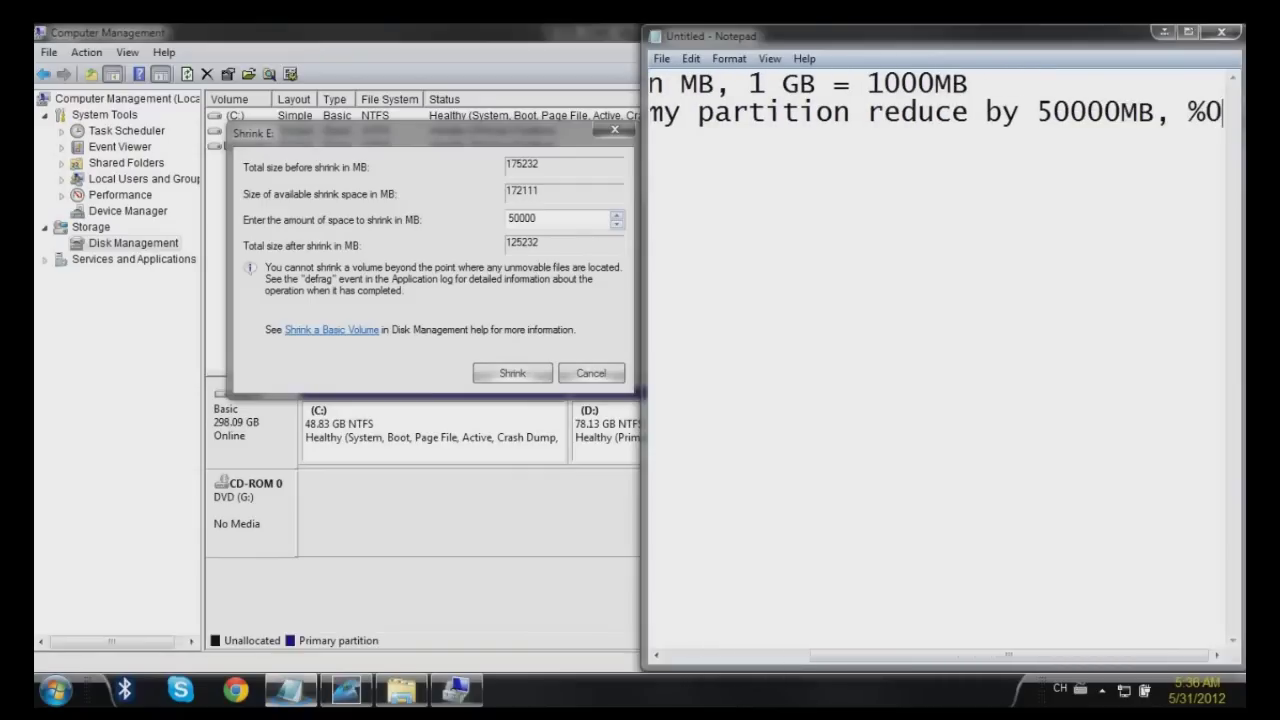
key("BackSpace")
type("50GB")
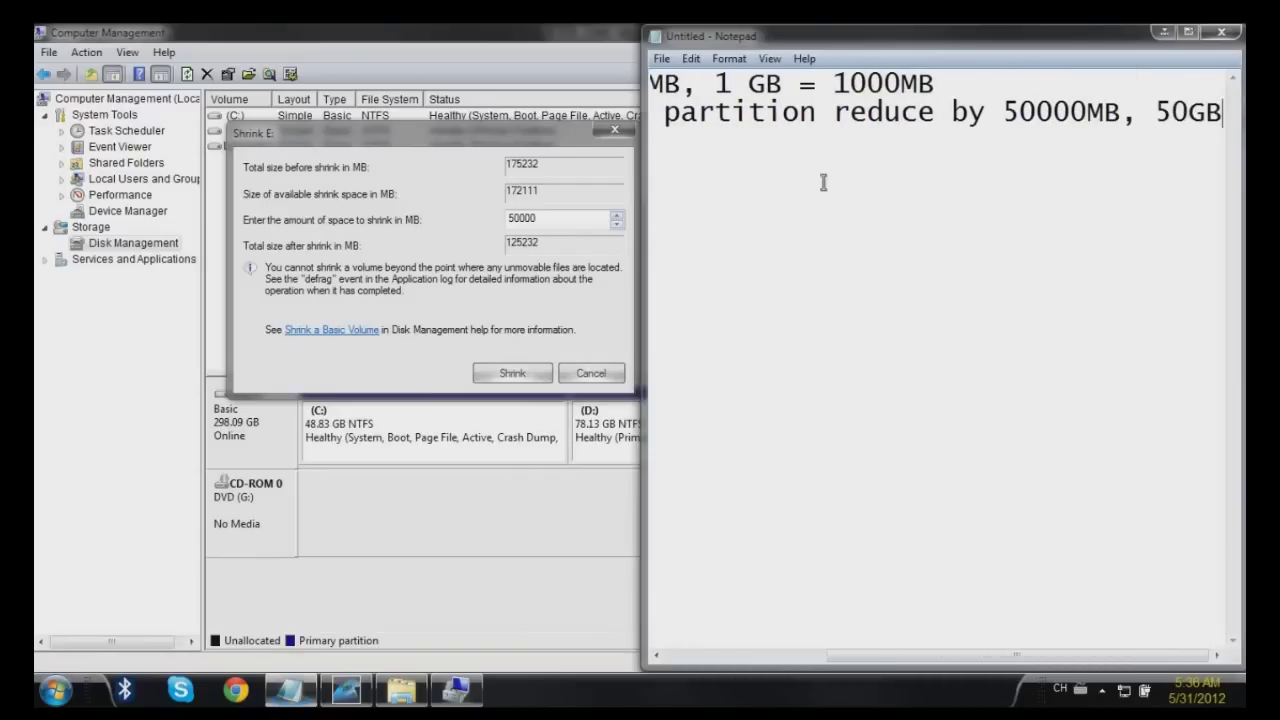
Run the shrink on Linux (E:) and point out the new unallocated space and the Linux (E:) volume by selecting them
left_click(499, 140)
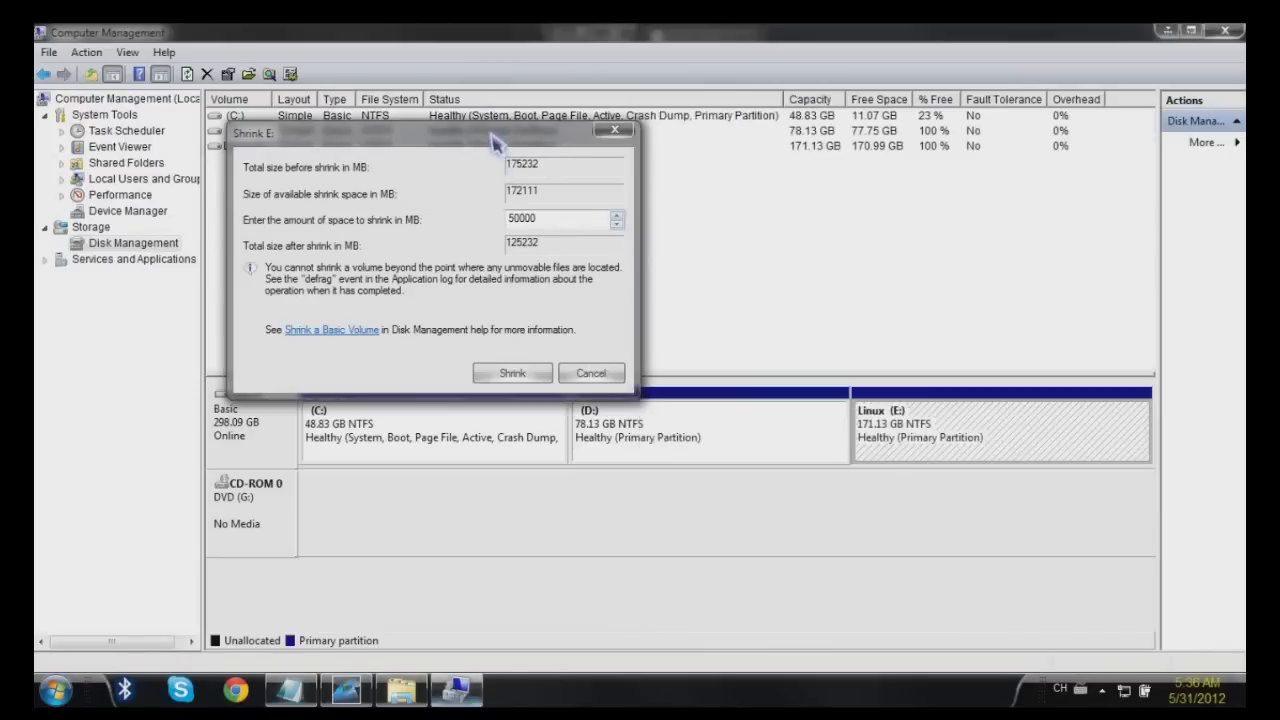
left_click(512, 373)
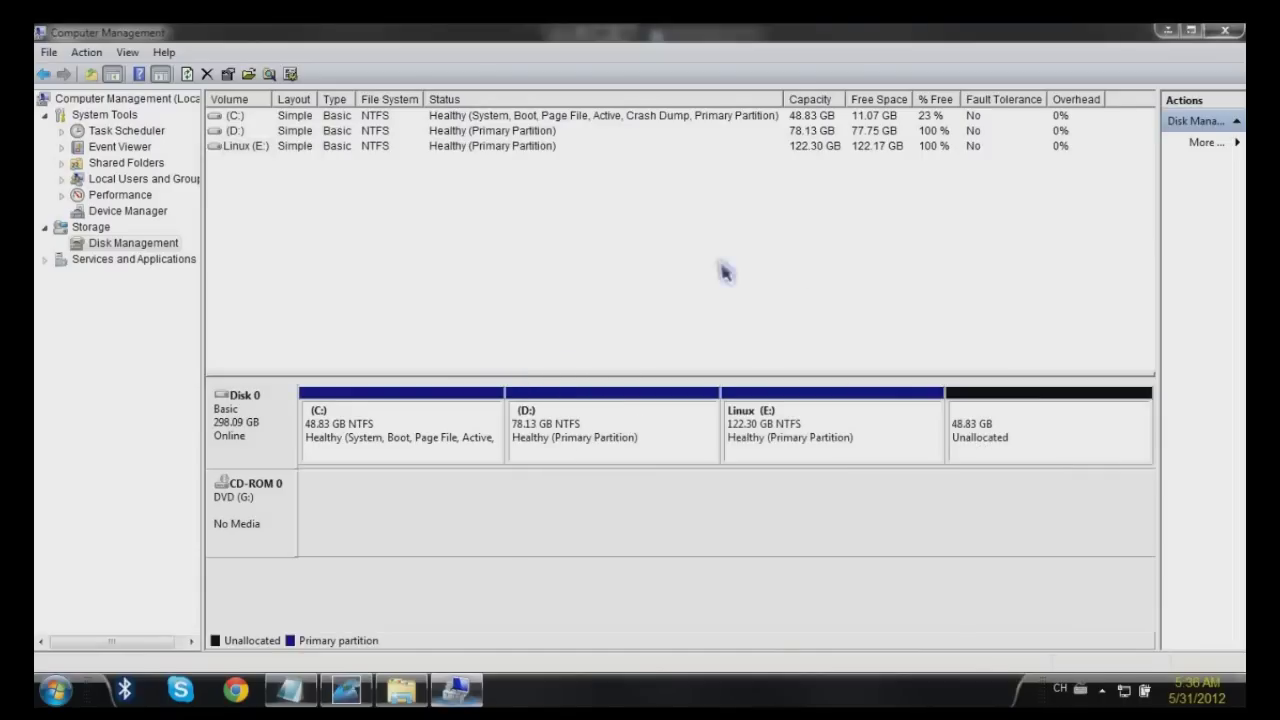
left_click(986, 443)
left_click(875, 435)
left_click(998, 424)
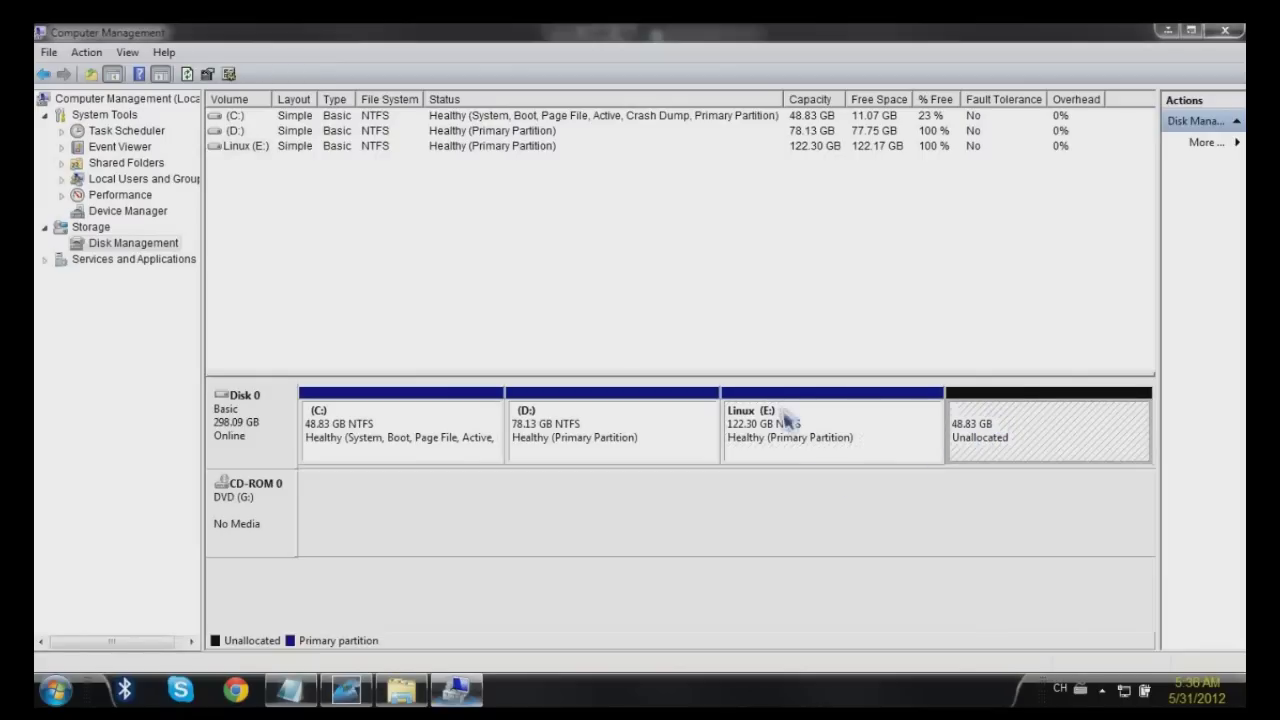
left_click(755, 428)
Restore Computer Management to its smaller window beside Notepad and clear the text of the note
double_click(534, 33)
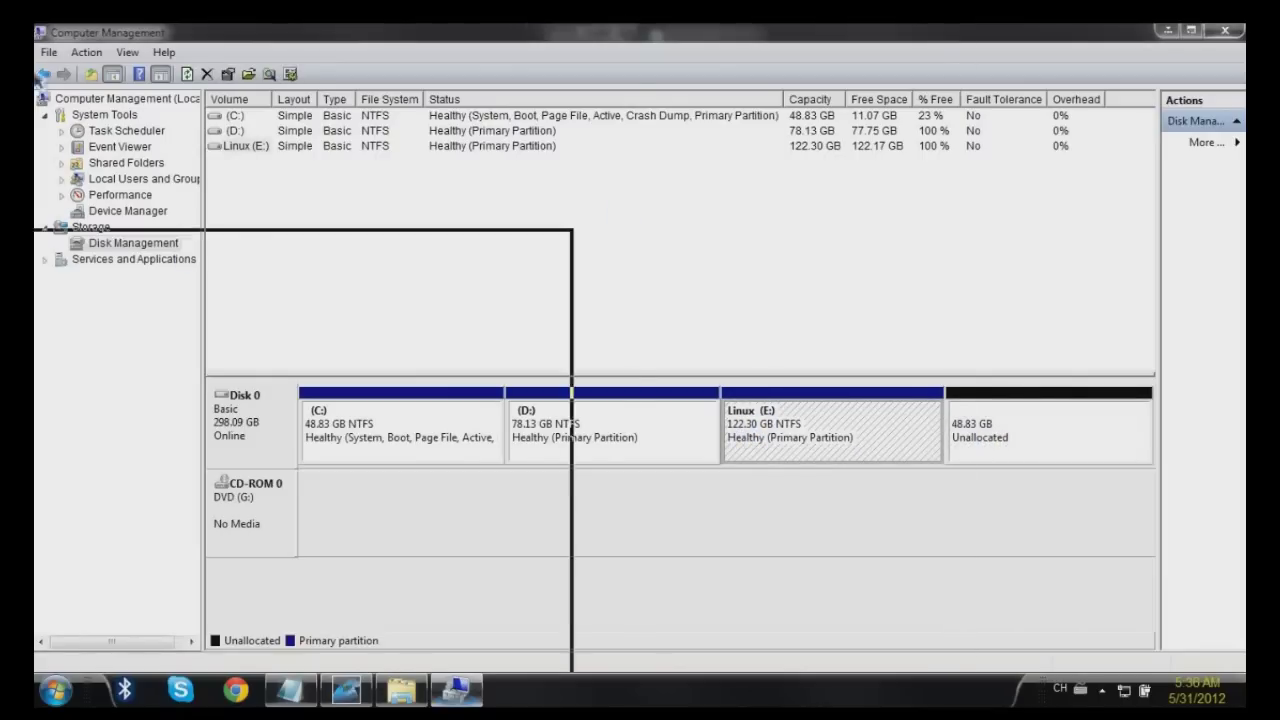
left_click(652, 82)
left_click_drag(660, 84, 1218, 186)
key("BackSpace")
left_click_drag(908, 117, 666, 107)
key("BackSpace")
key("BackSpace")
key("BackSpace")
key("BackSpace")
key("BackSpace")
key("BackSpace")
key("BackSpace")
key("BackSpace")
key("BackSpace")
key("BackSpace")
key("BackSpace")
key("BackSpace")
key("BackSpace")
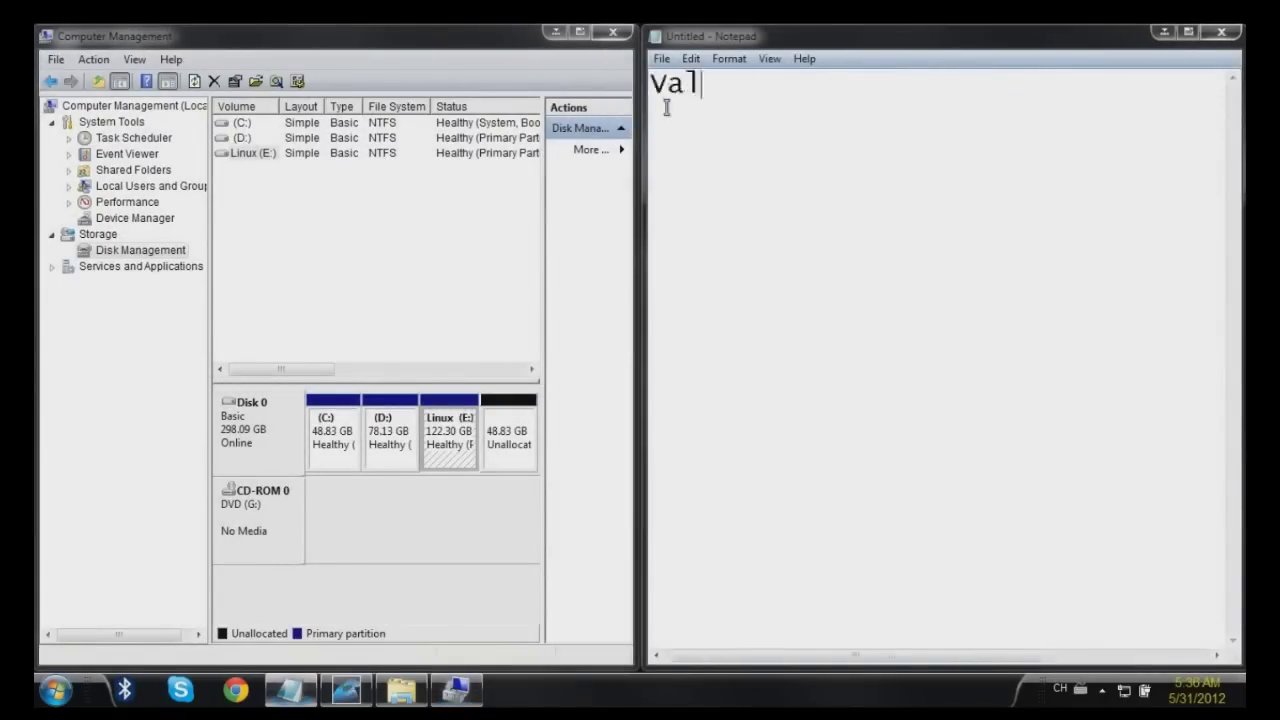
Write "Your new partition" in the empty note
type("Your ")
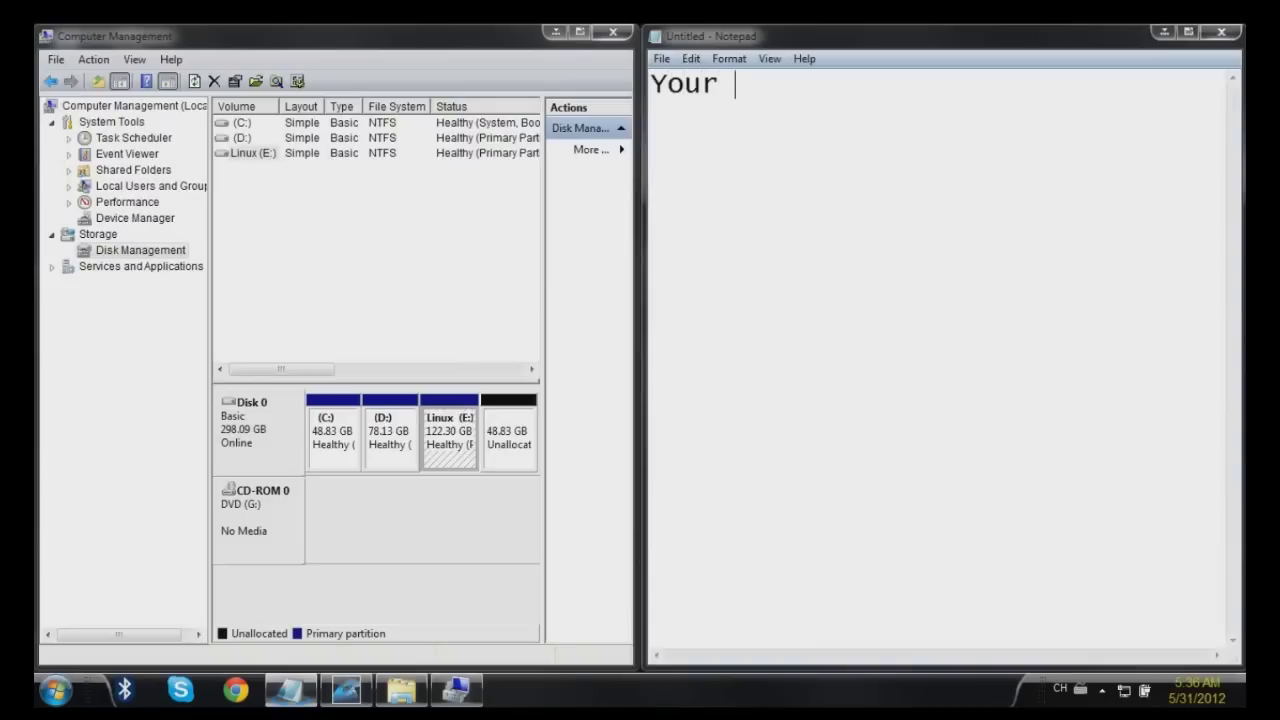
type("partition")
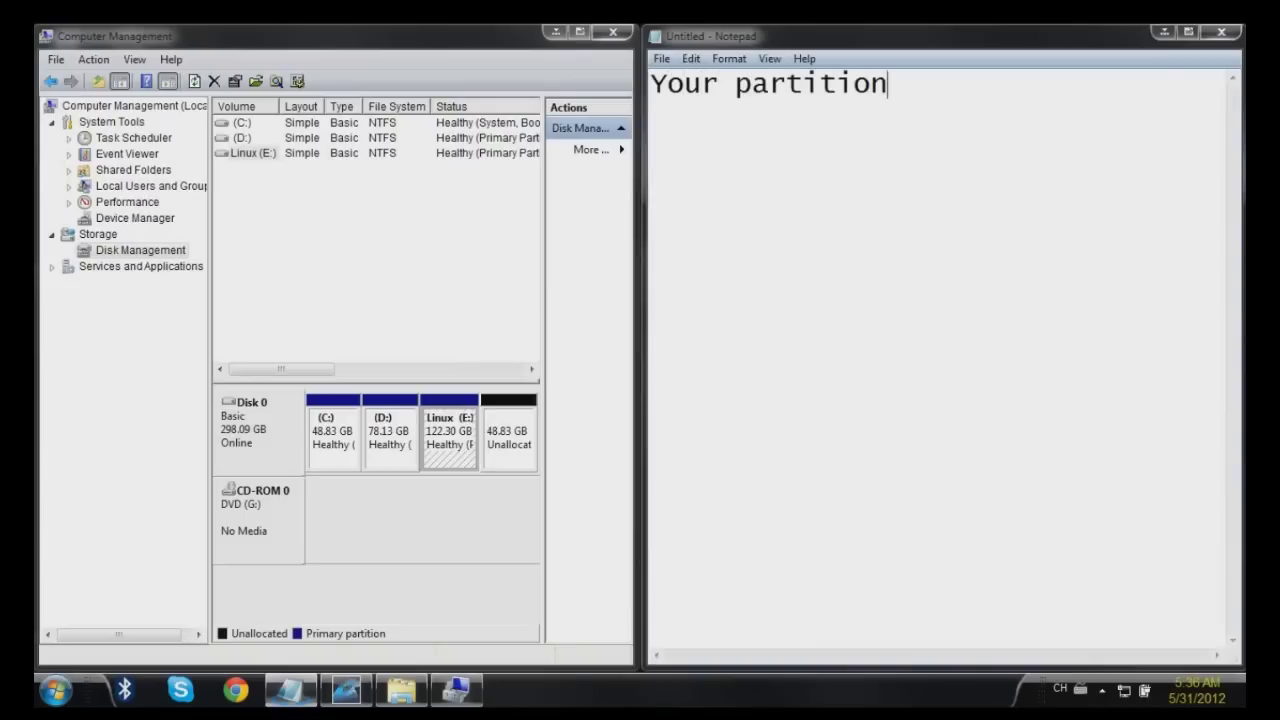
type(" i")
key("BackSpace")
left_click(719, 83)
type("nex")
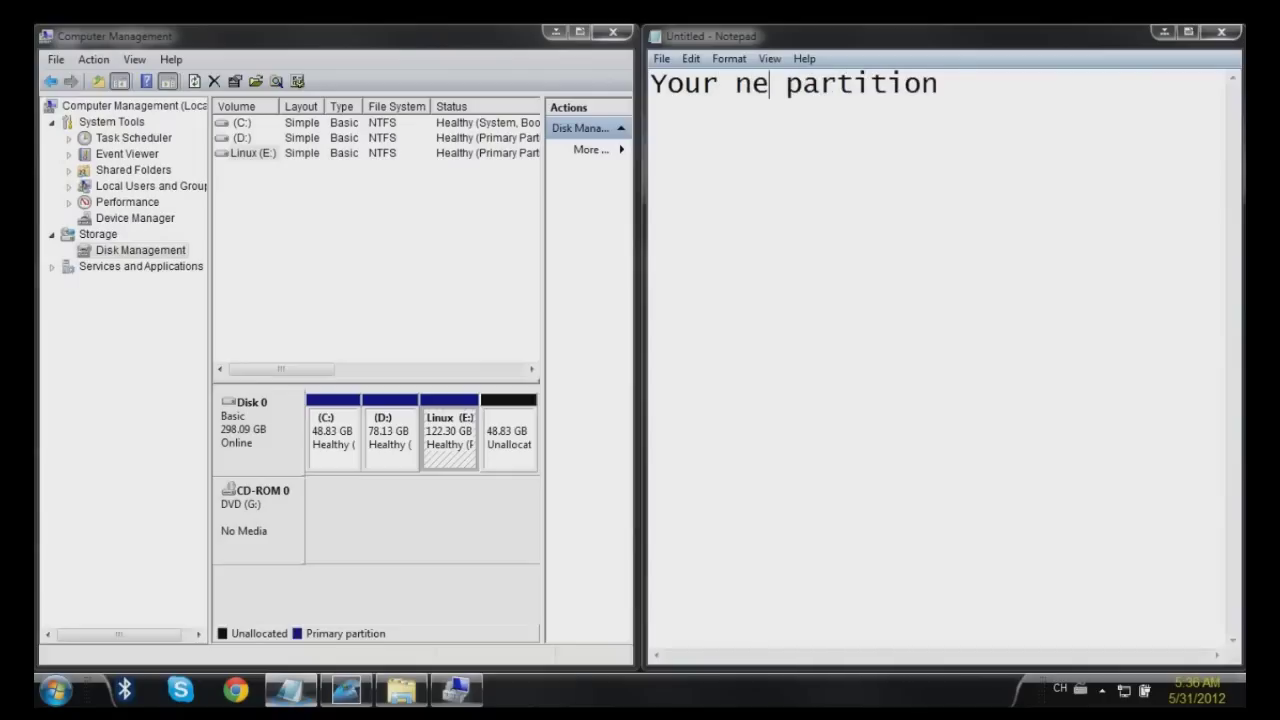
key("BackSpace")
type("w")
Complete the note's sentence with "isn't visible yet" after "Your new partition"
left_click(961, 85)
type("i")
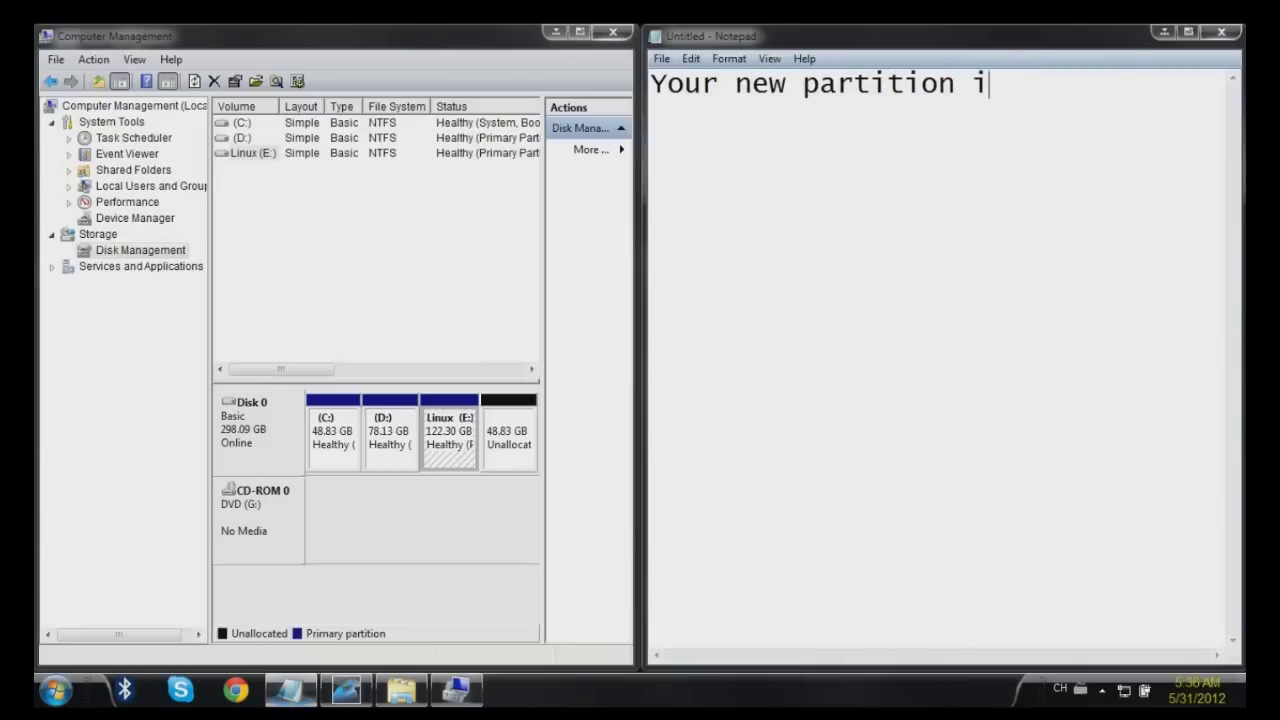
type("s'")
key("BackSpace")
type("n")
key("BackSpace")
type("'nt")
type("n")
type("'t visible yet")
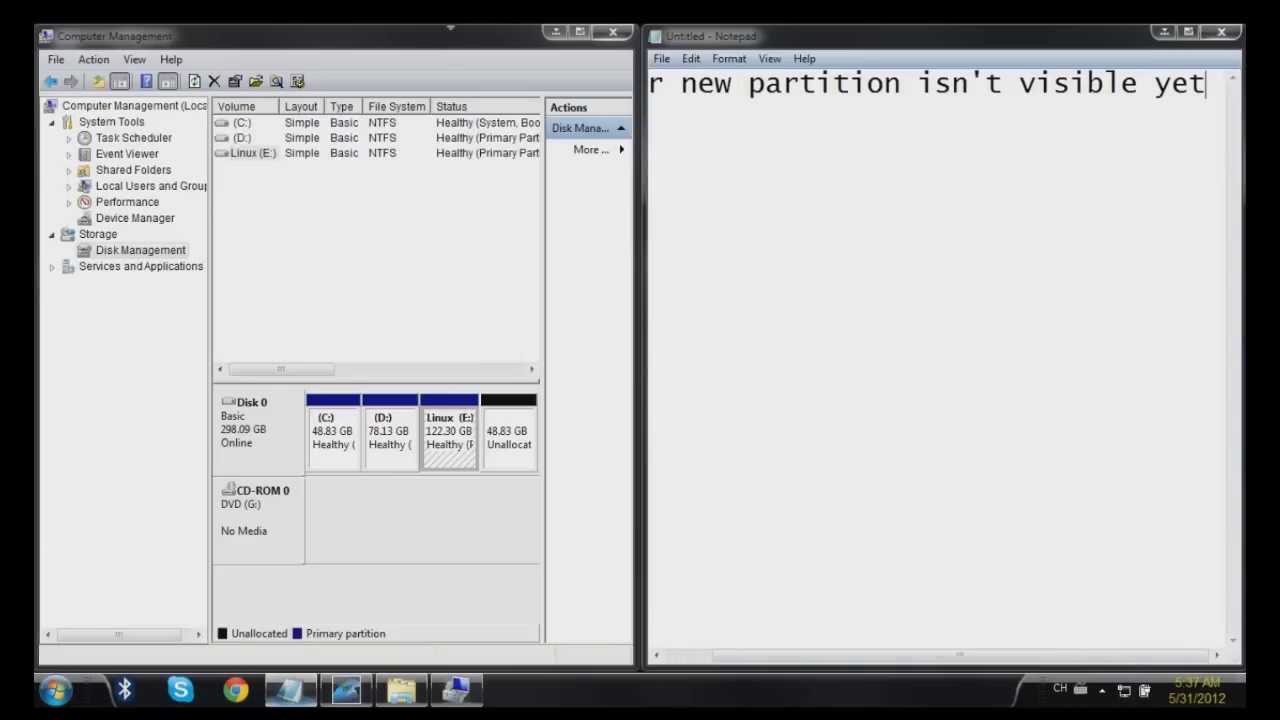
Maximize Computer Management and start a new simple volume on the unallocated space of Disk 0
left_click(455, 42)
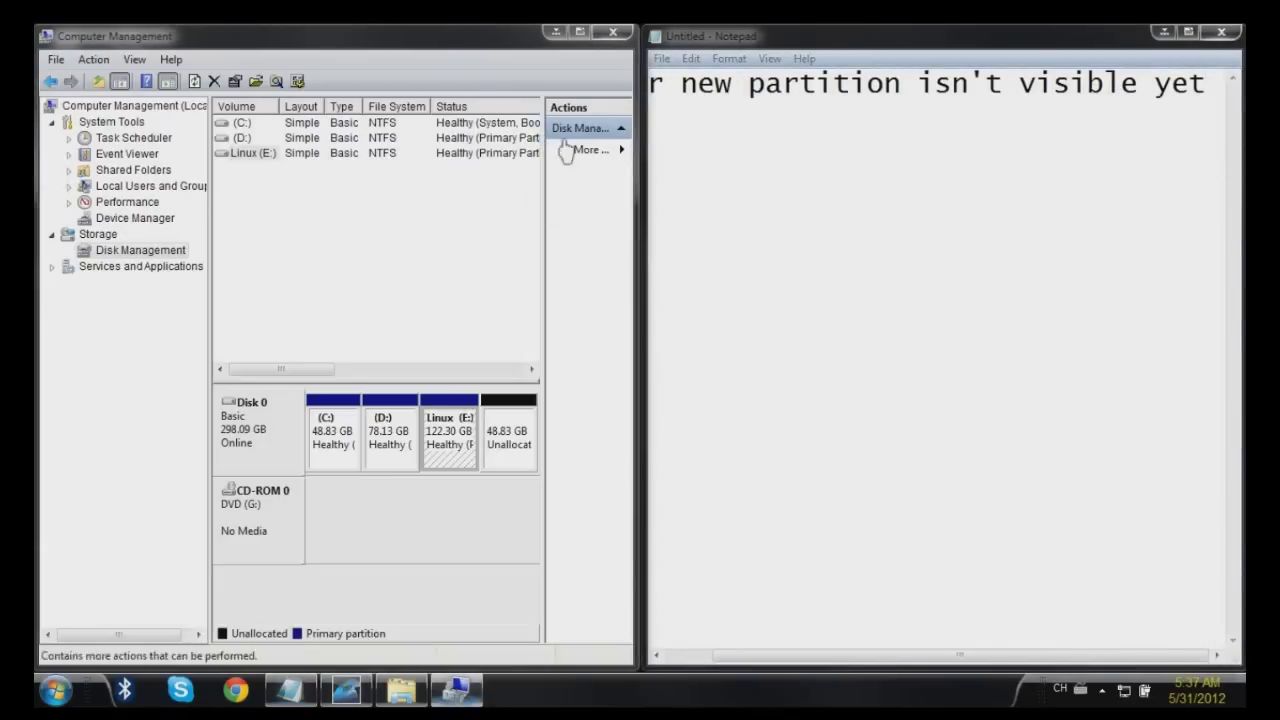
left_click(584, 32)
right_click(958, 423)
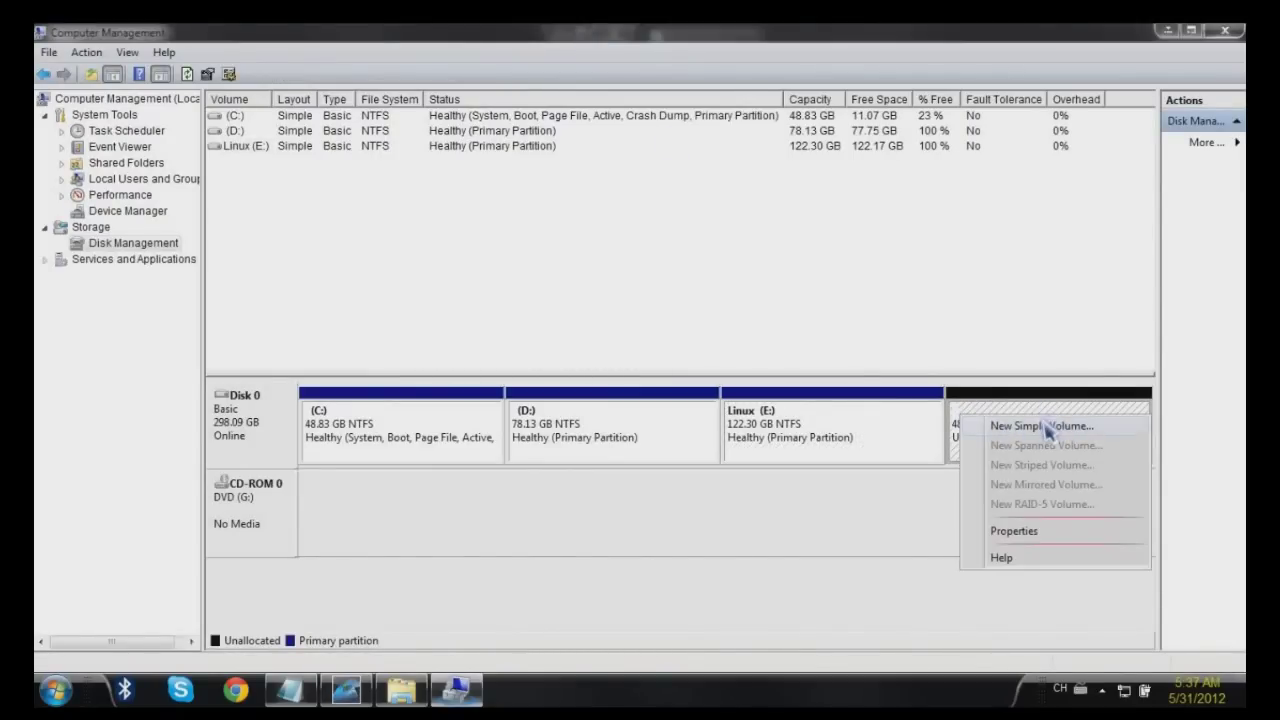
left_click(1052, 427)
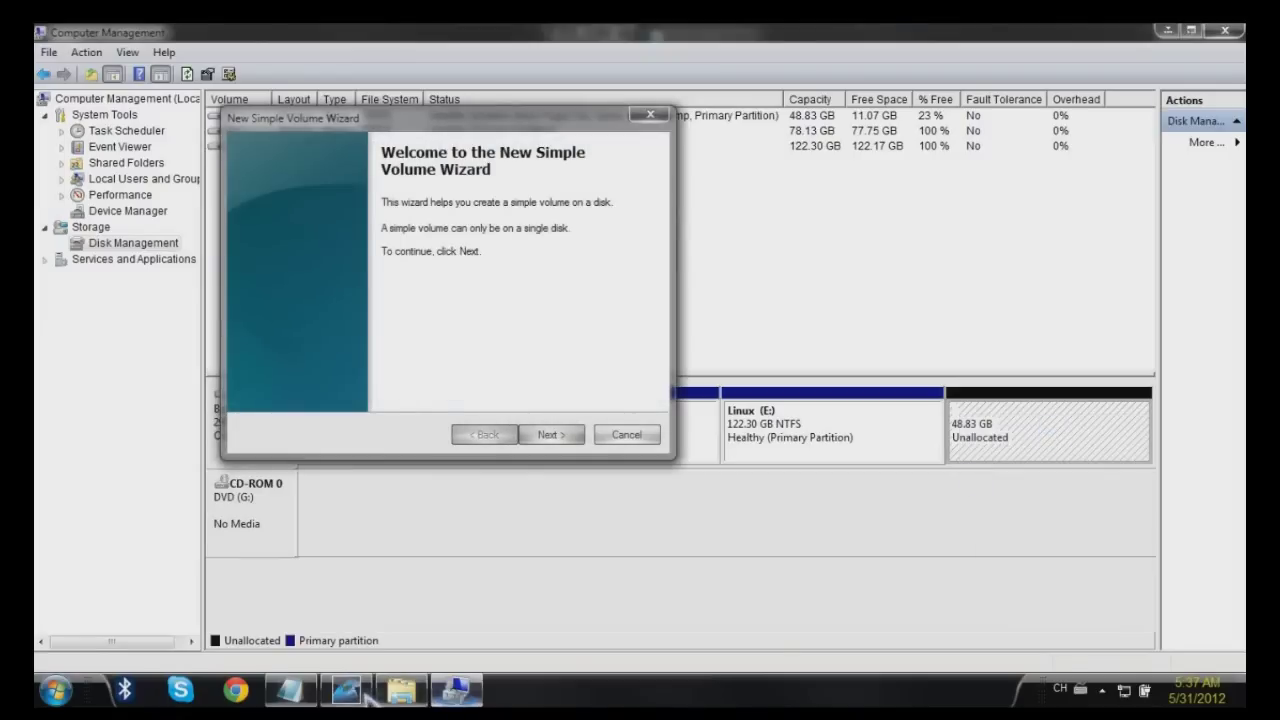
Return to Notepad and replace the note with "click on make a New simple volume"
left_click(290, 690)
left_click_drag(1210, 82, 651, 200)
key("Delete")
type("click on make a ")
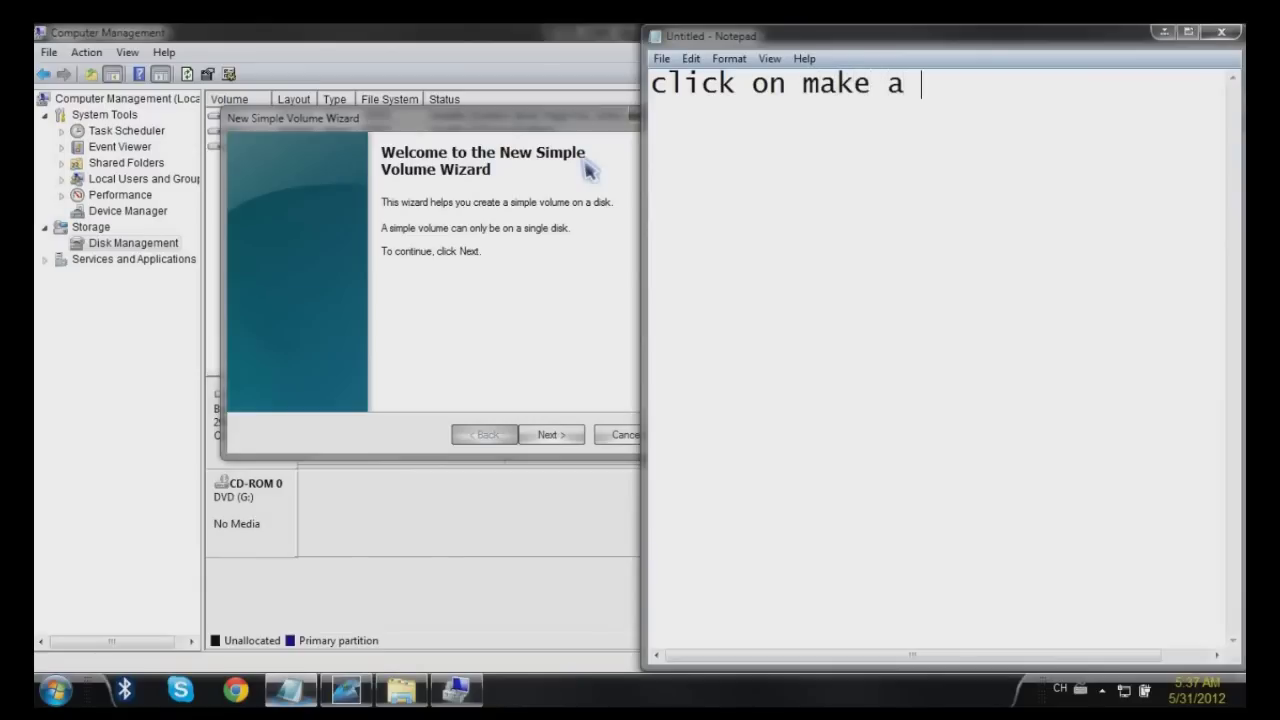
type("New simpl")
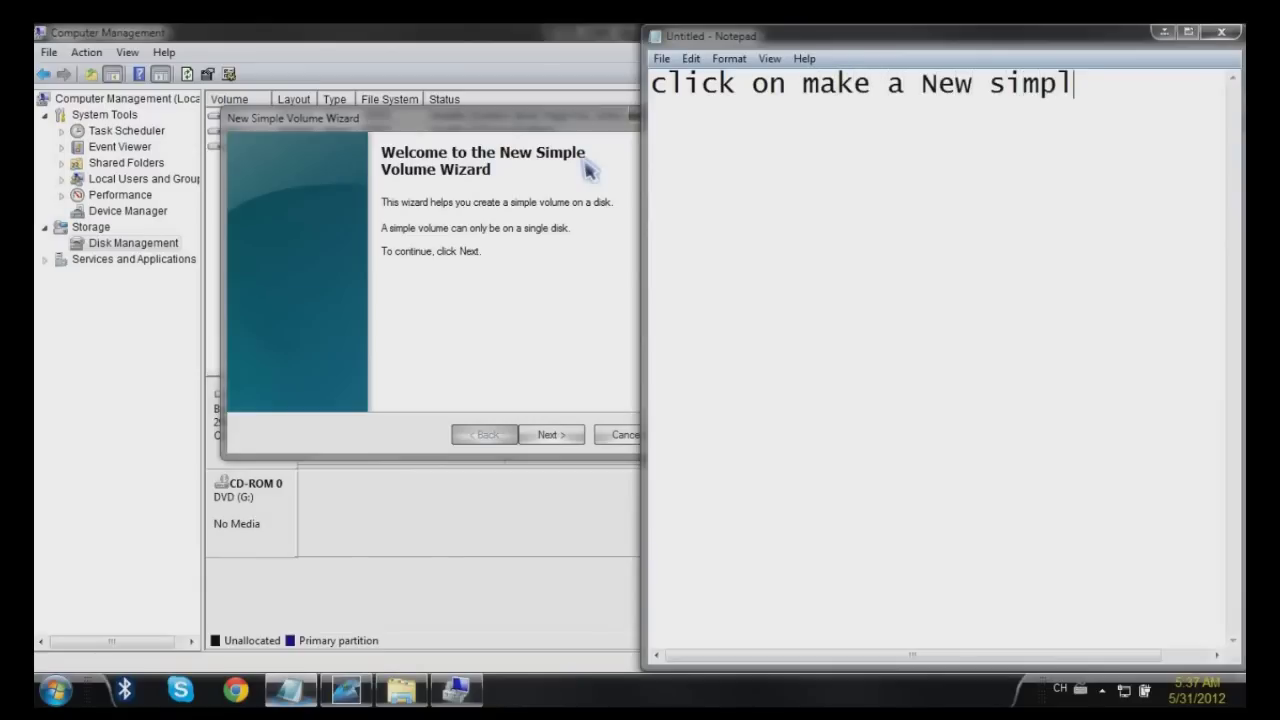
type("e volume")
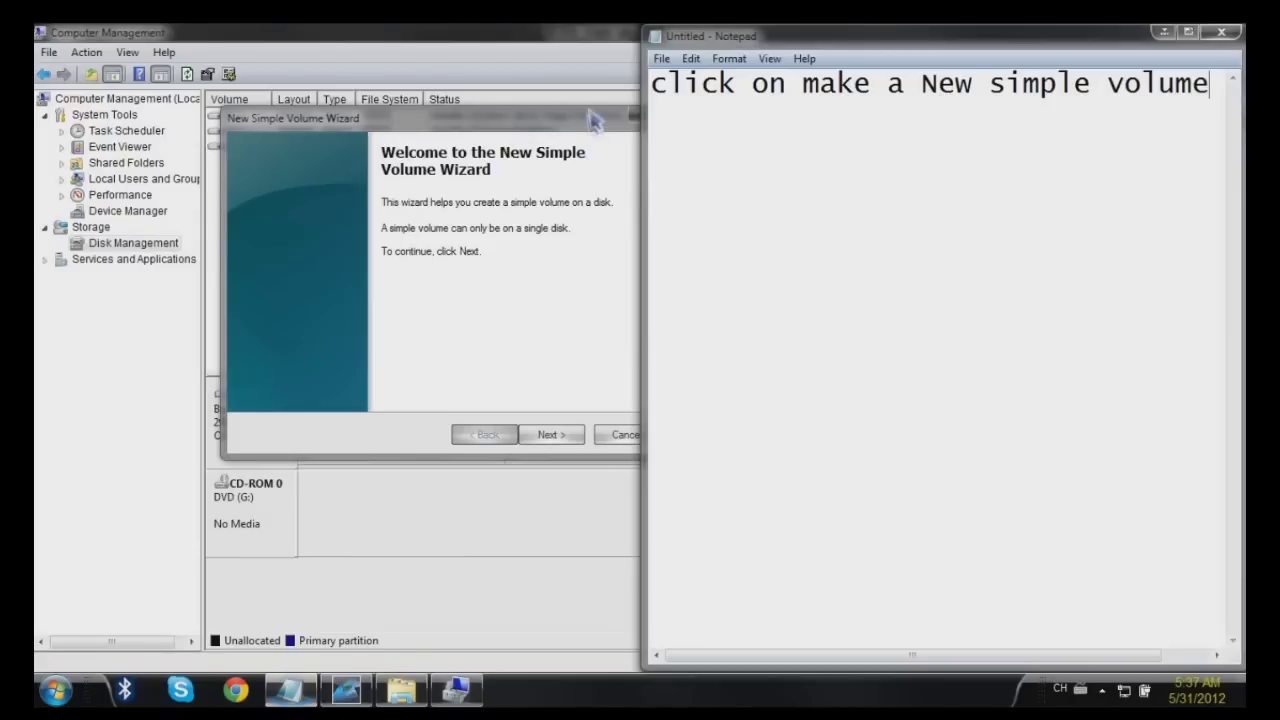
In the New Simple Volume Wizard, accept the 50000 MB volume size and keep F as the drive letter
left_click(591, 243)
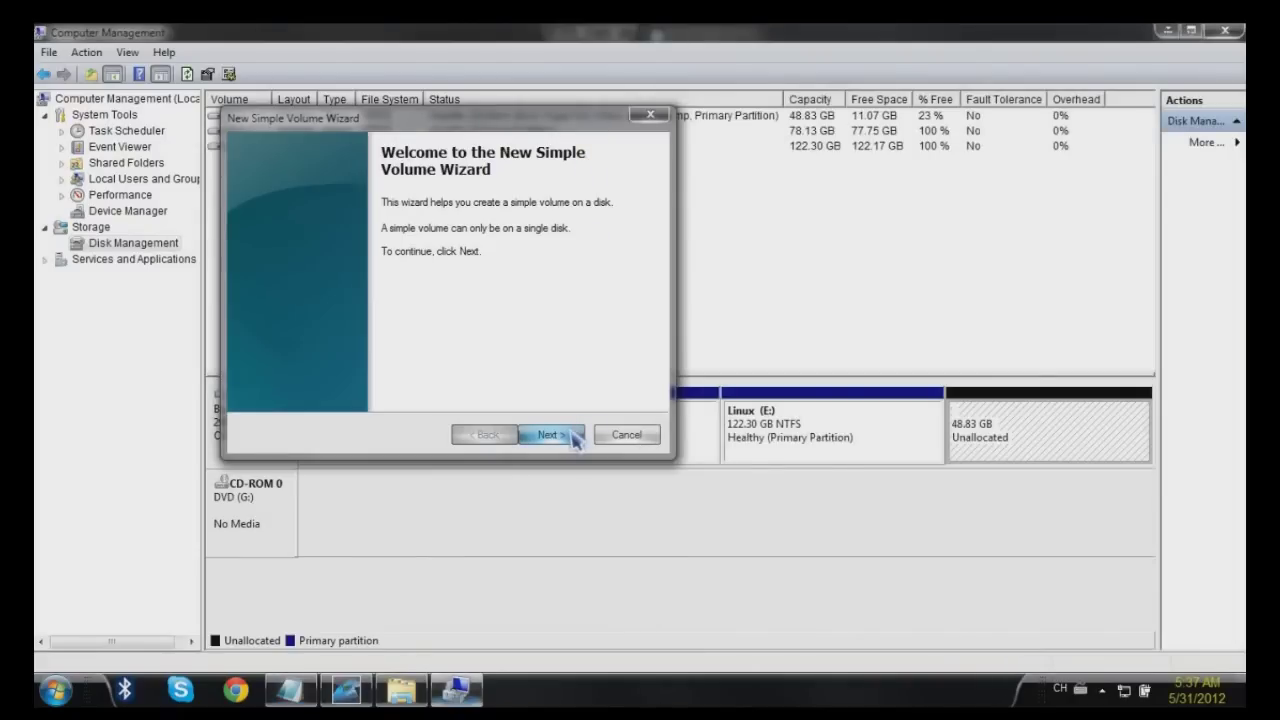
left_click(550, 435)
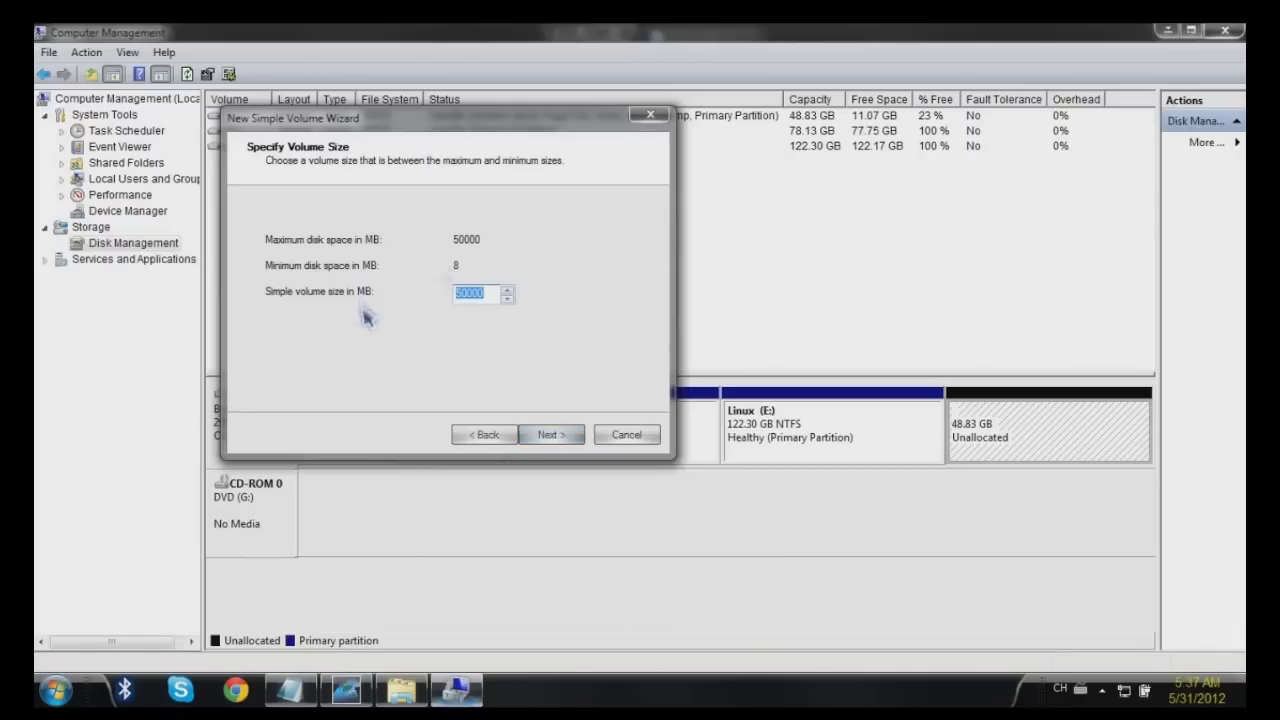
left_click(538, 437)
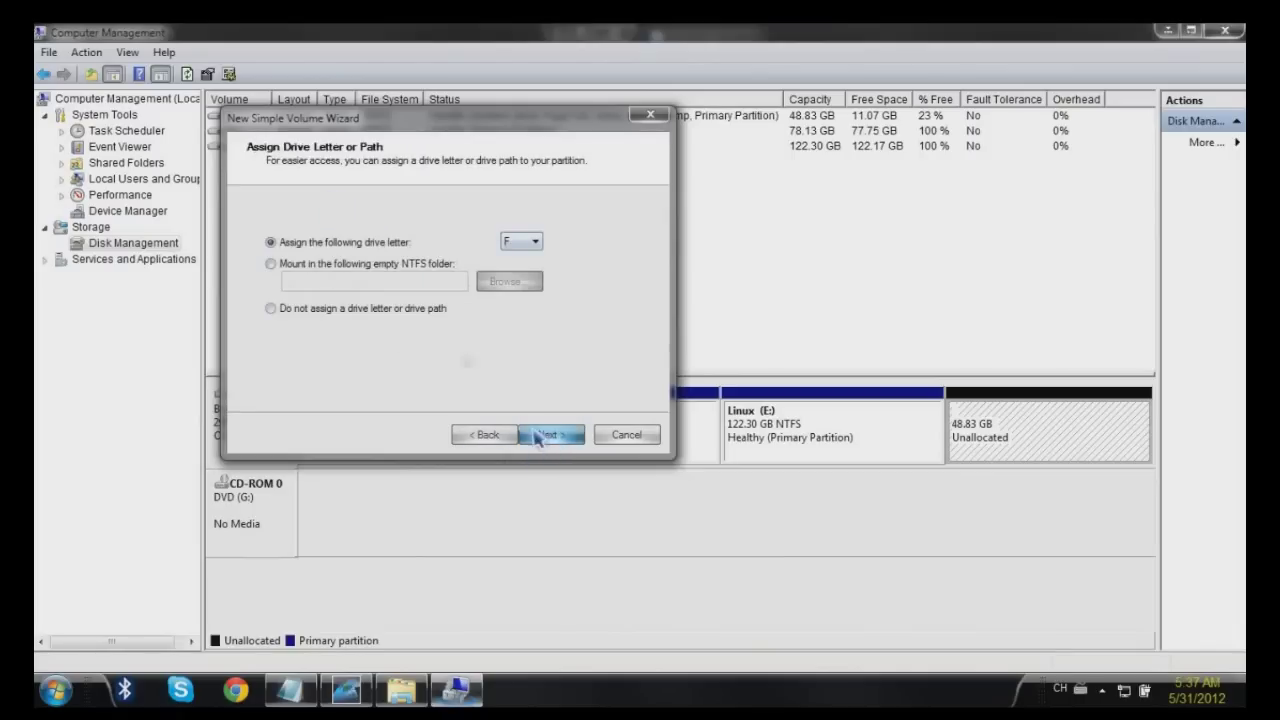
left_click(533, 241)
left_click(537, 252)
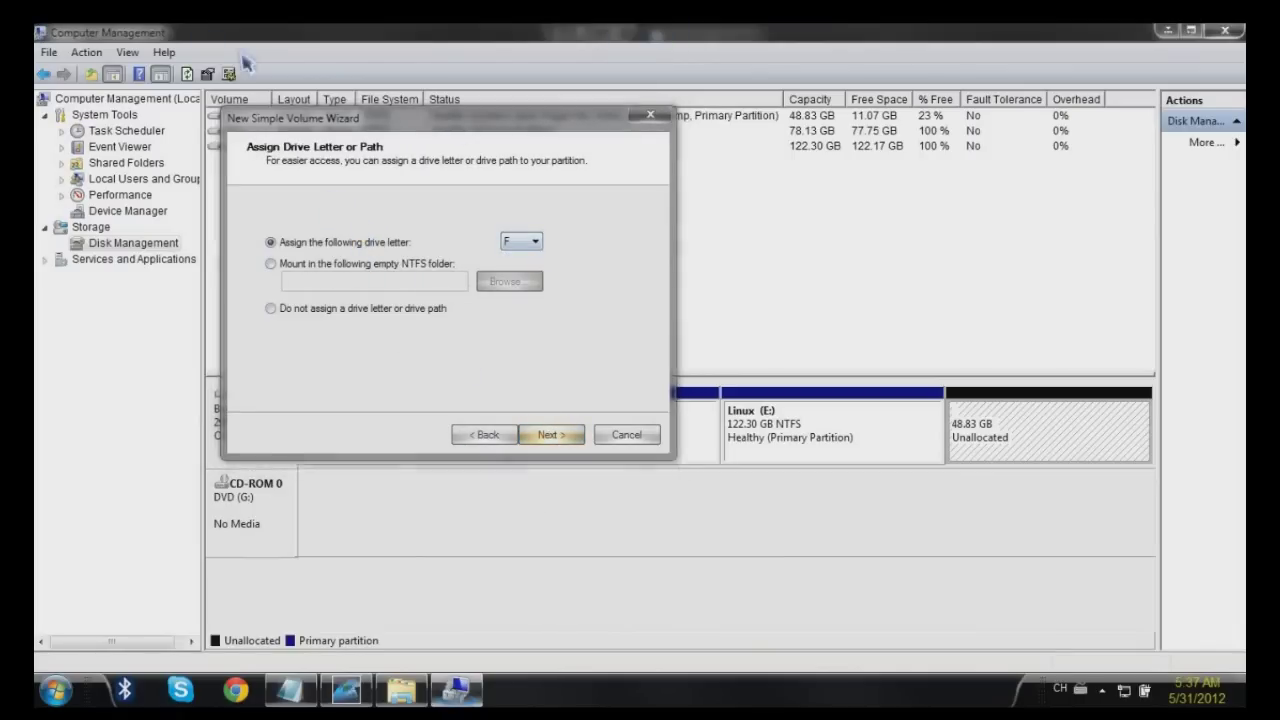
Return to Notepad and add a second line reading "assign a Drive letter."
left_click(290, 690)
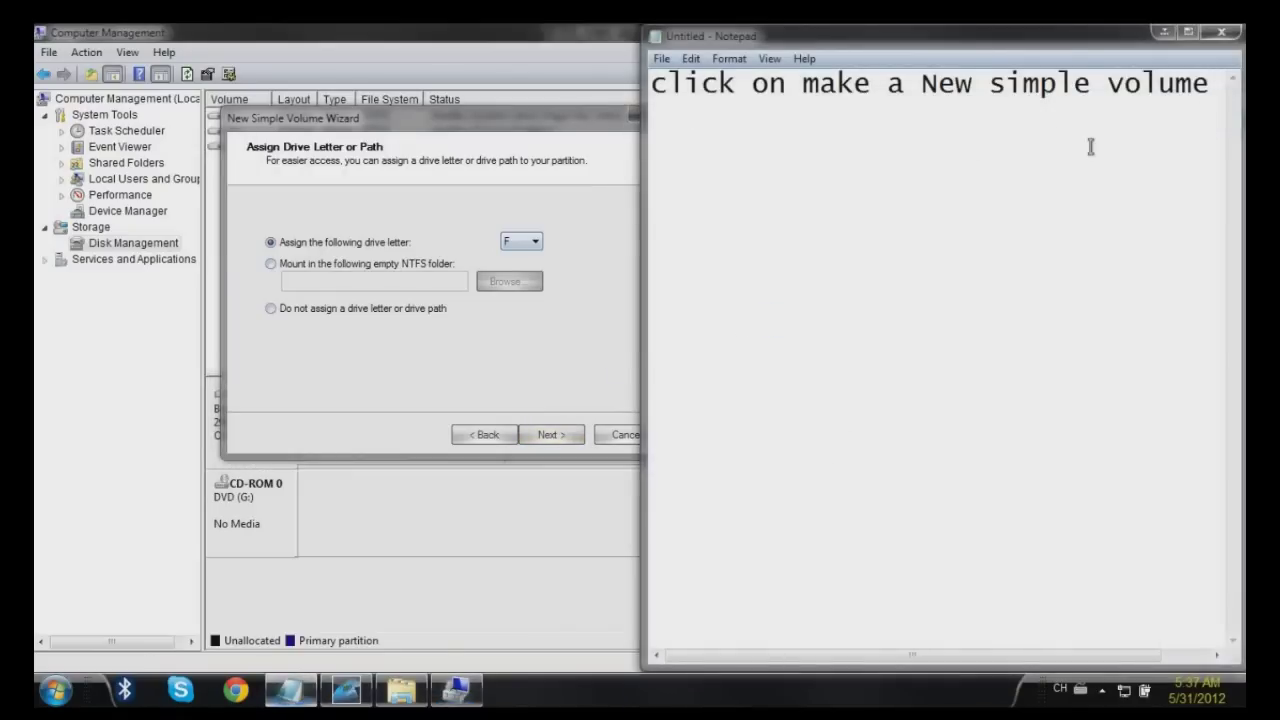
type("ssign ")
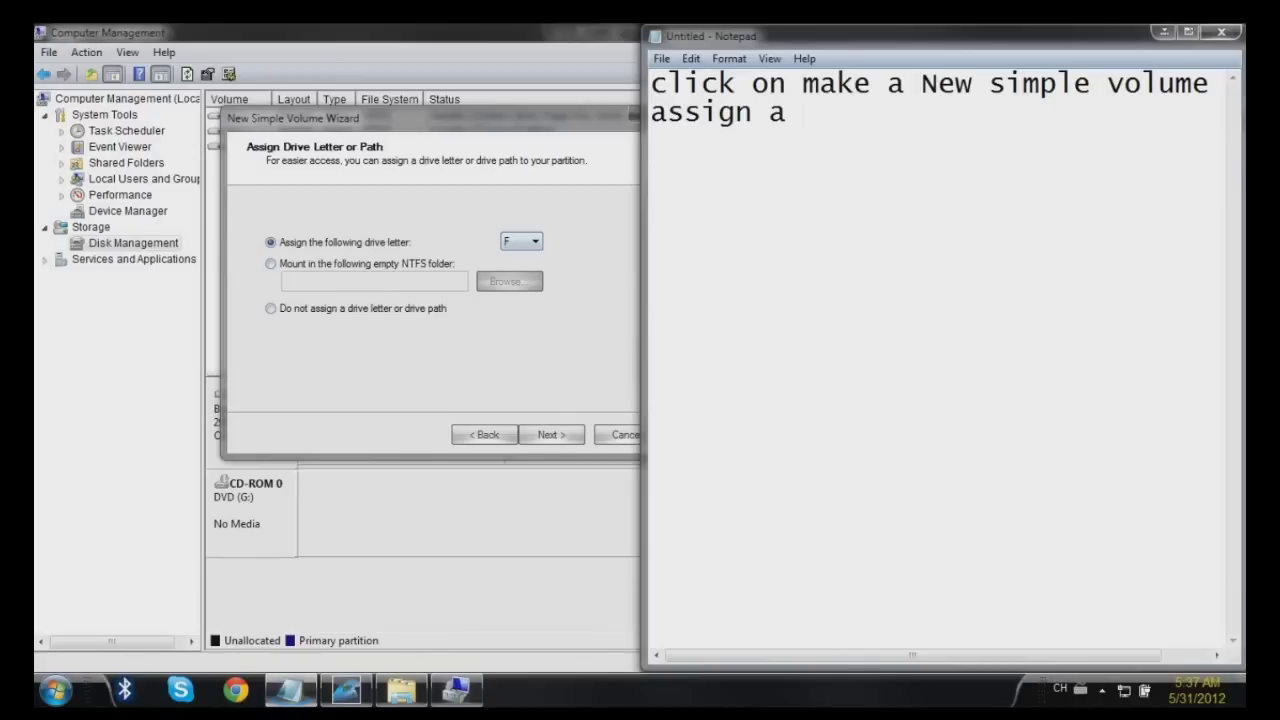
type("a Drive letter.")
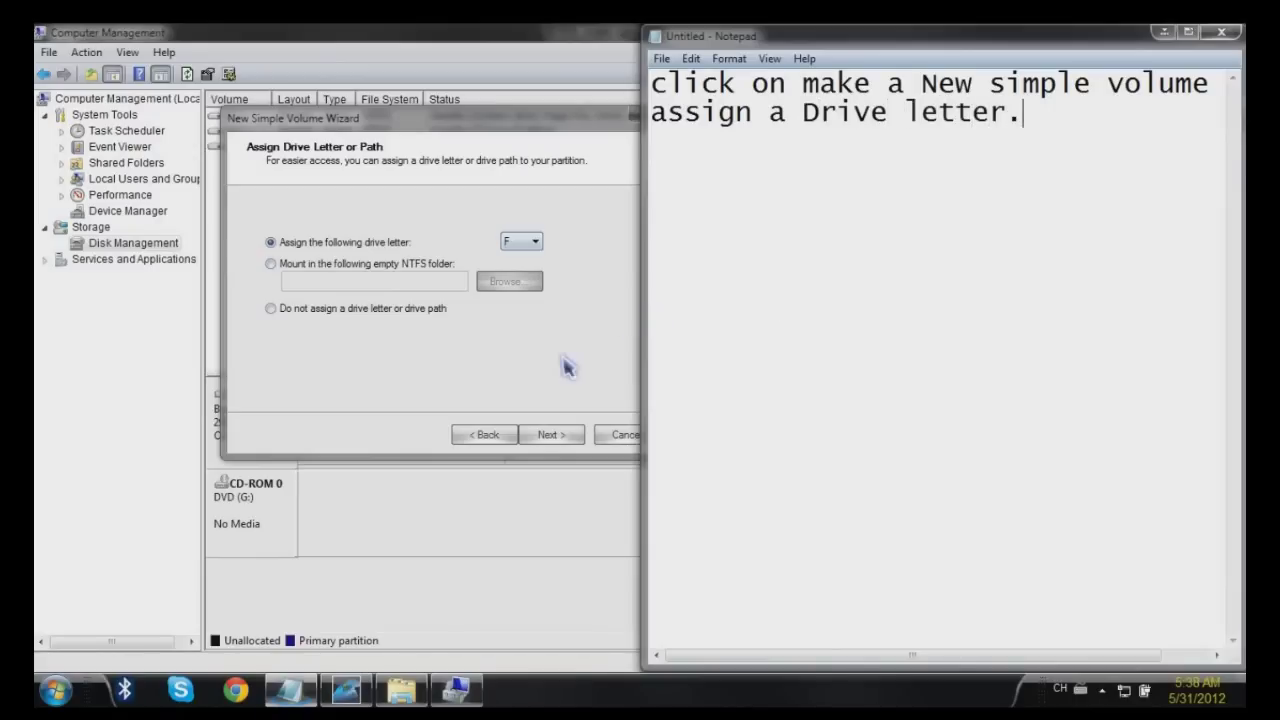
Accept drive letter F, choose not to format the volume, and finish the New Simple Volume Wizard
left_click(569, 367)
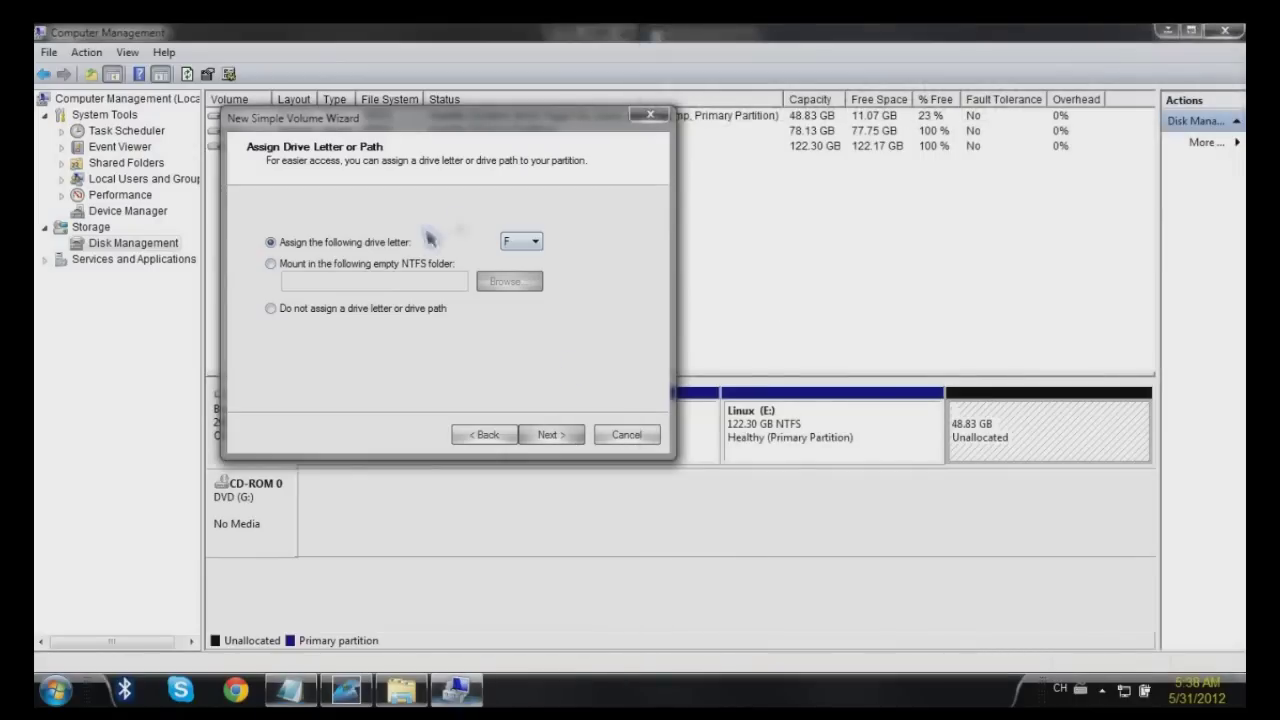
left_click(567, 437)
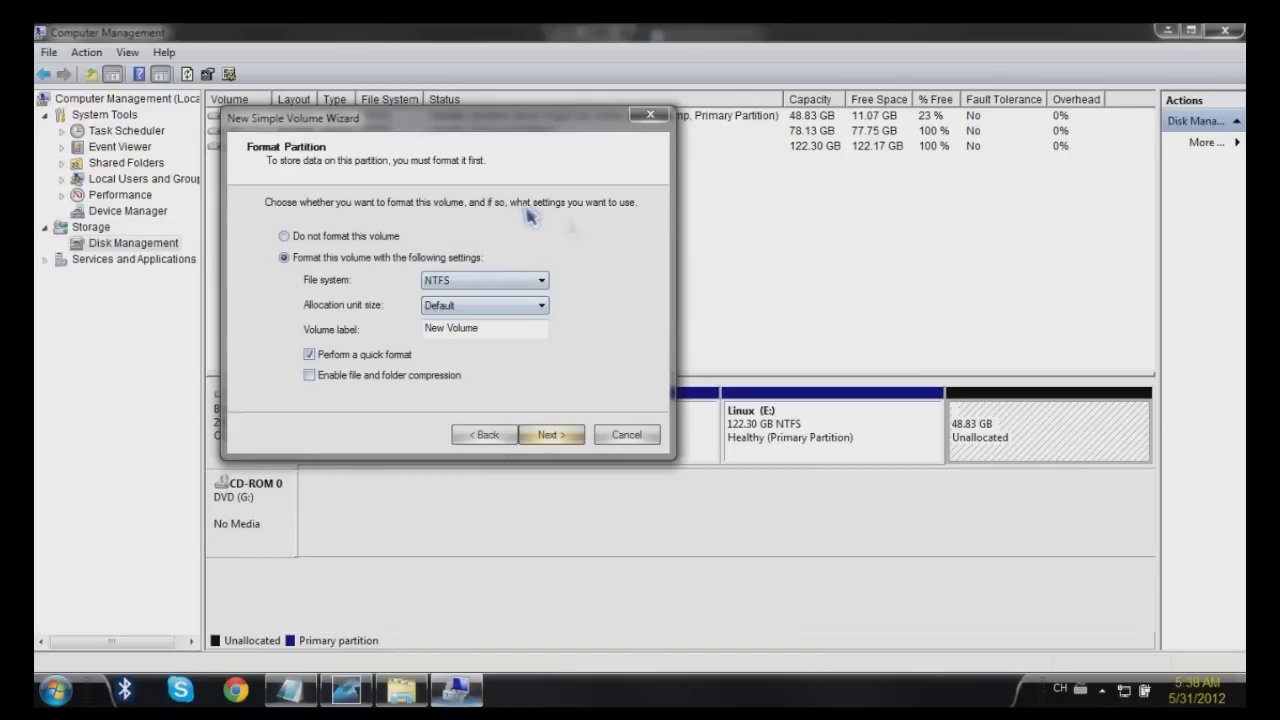
left_click(381, 235)
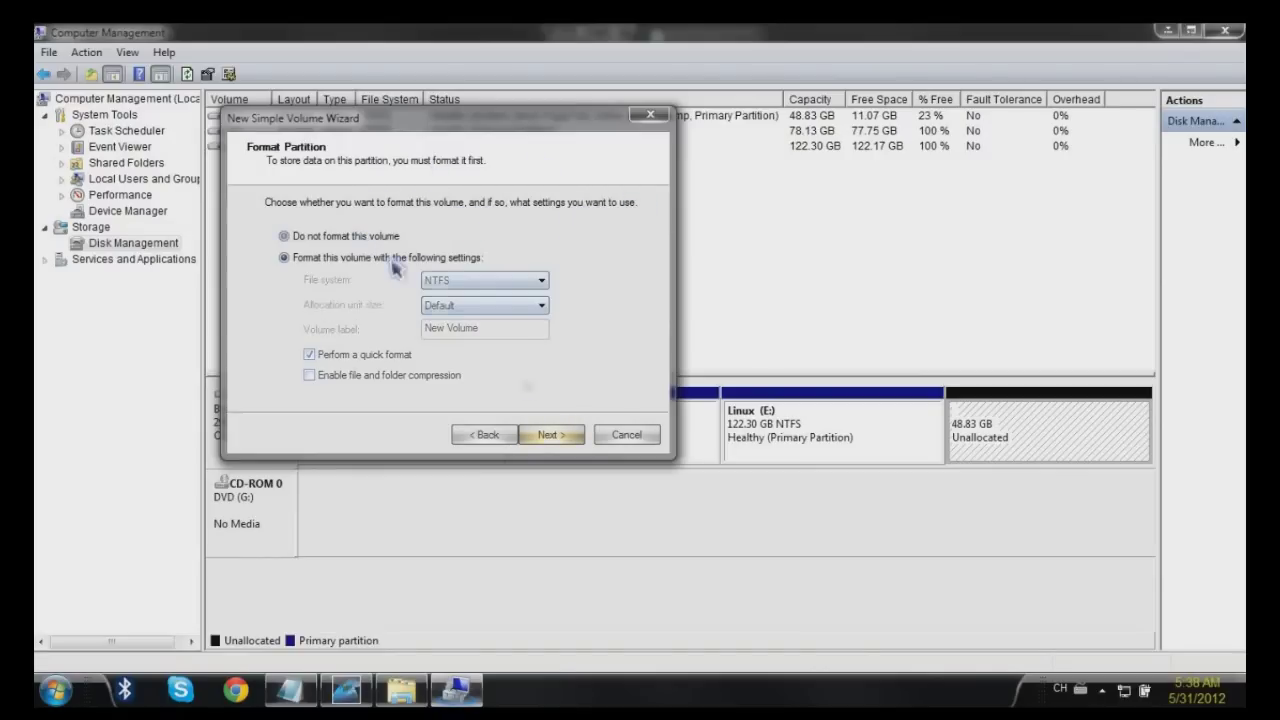
left_click(551, 435)
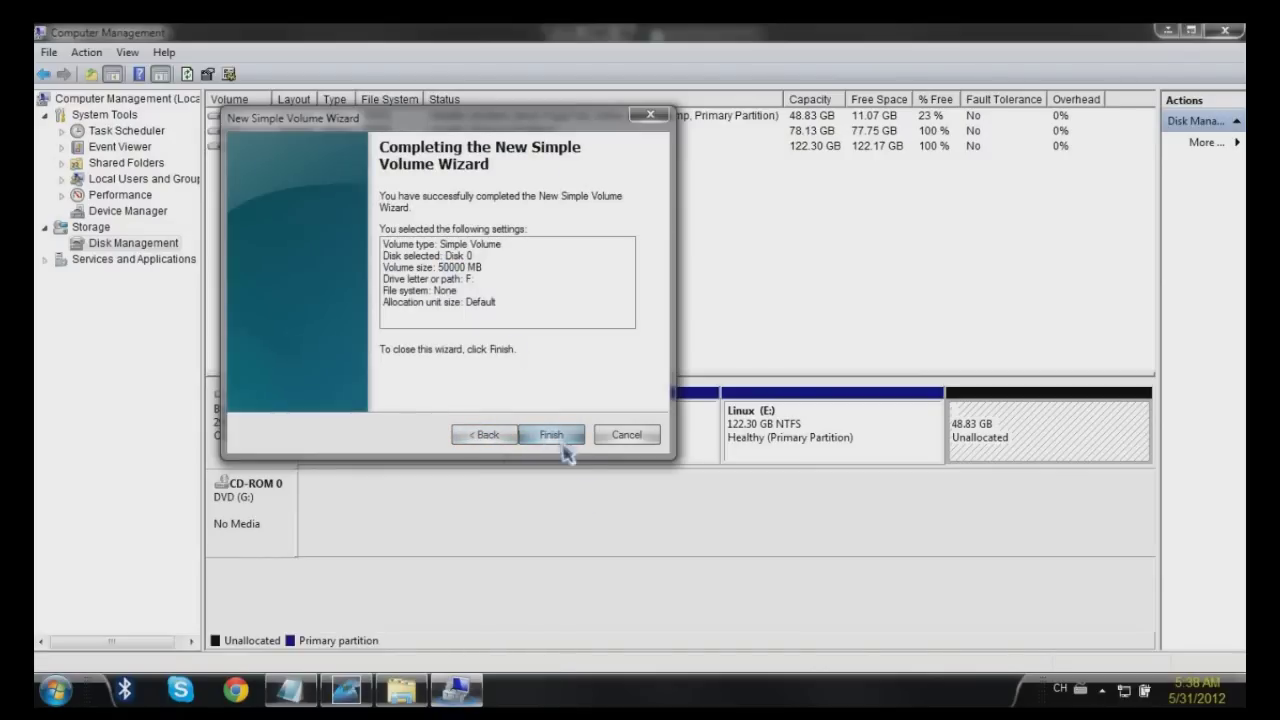
left_click(553, 435)
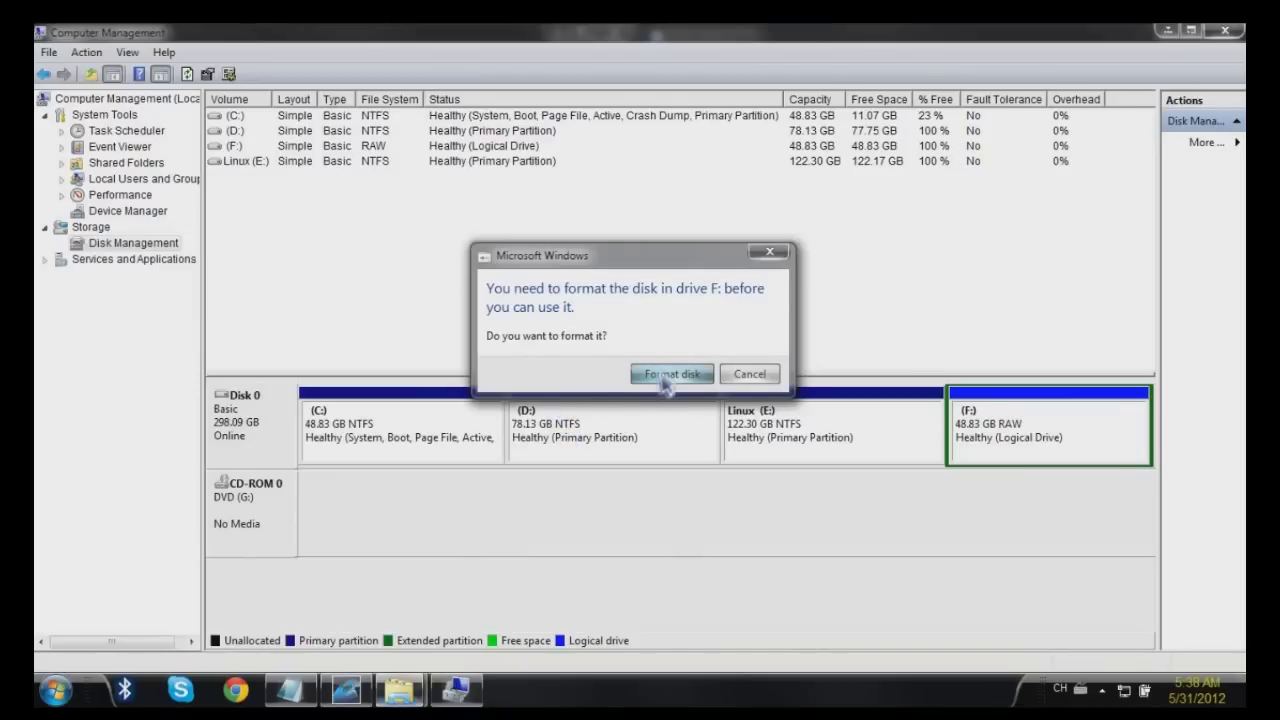
Return to Notepad and add a third line reading "Format your disk"
left_click(290, 689)
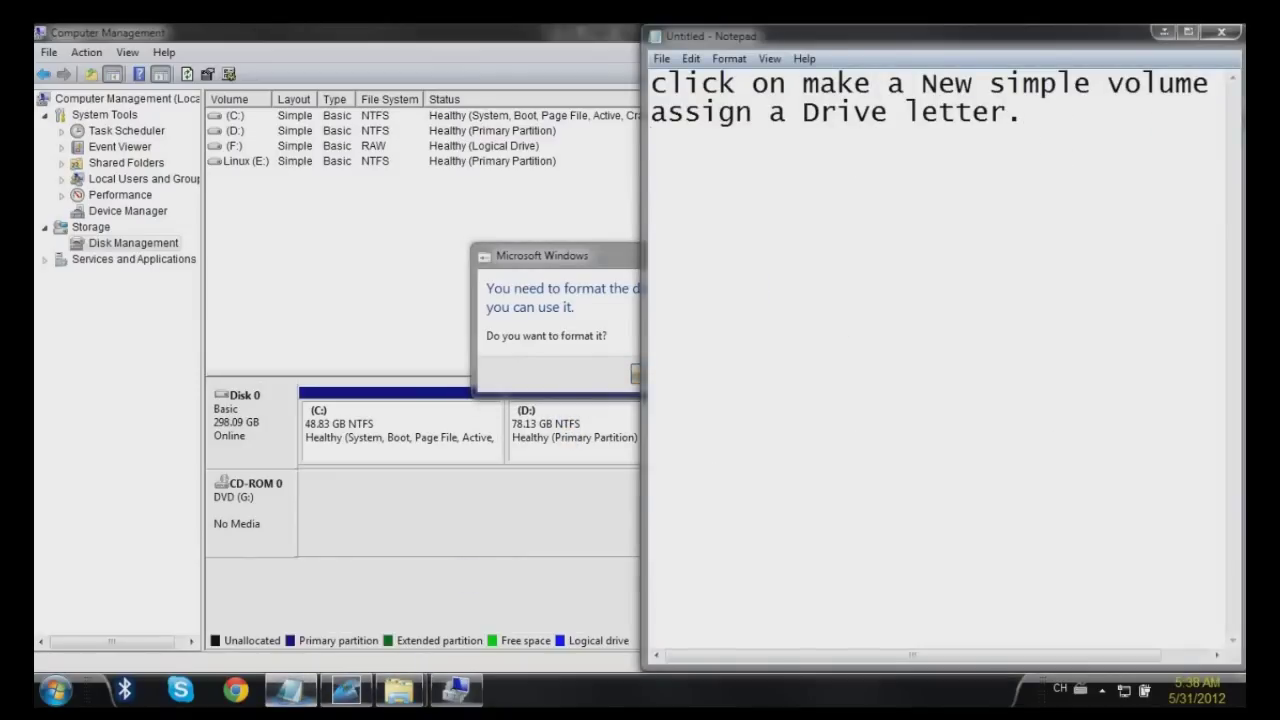
type("Format")
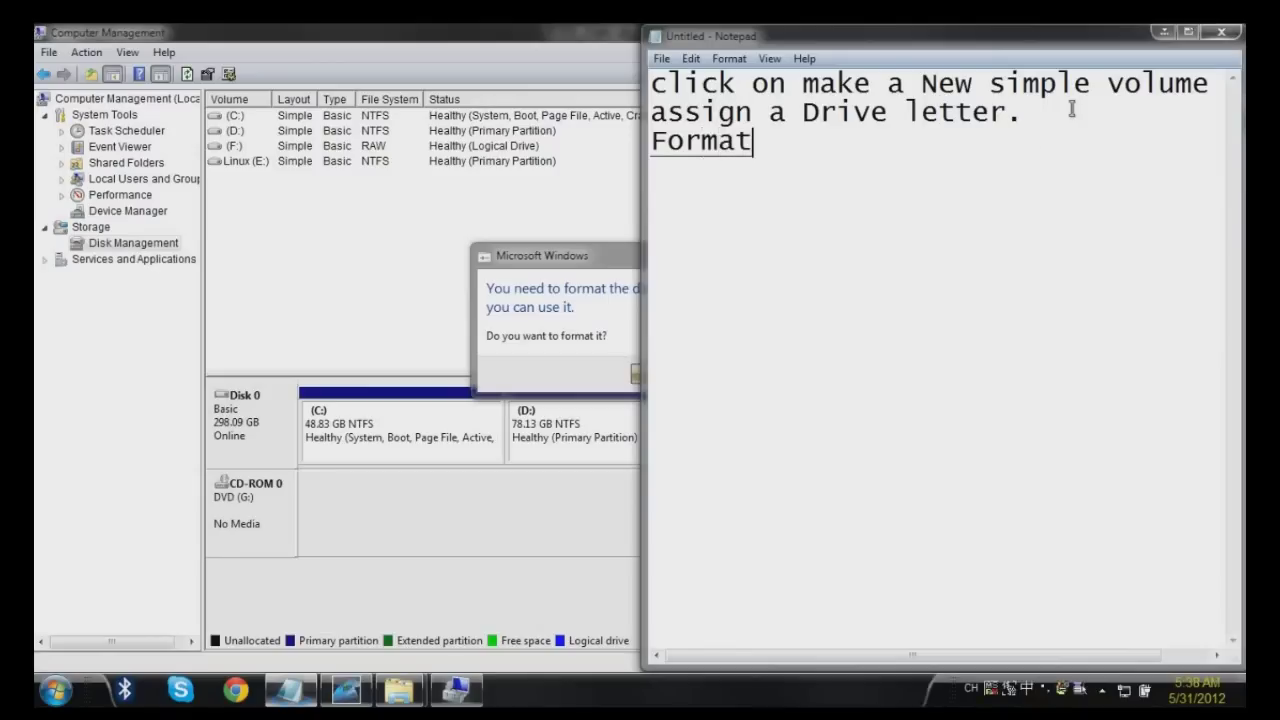
type("you")
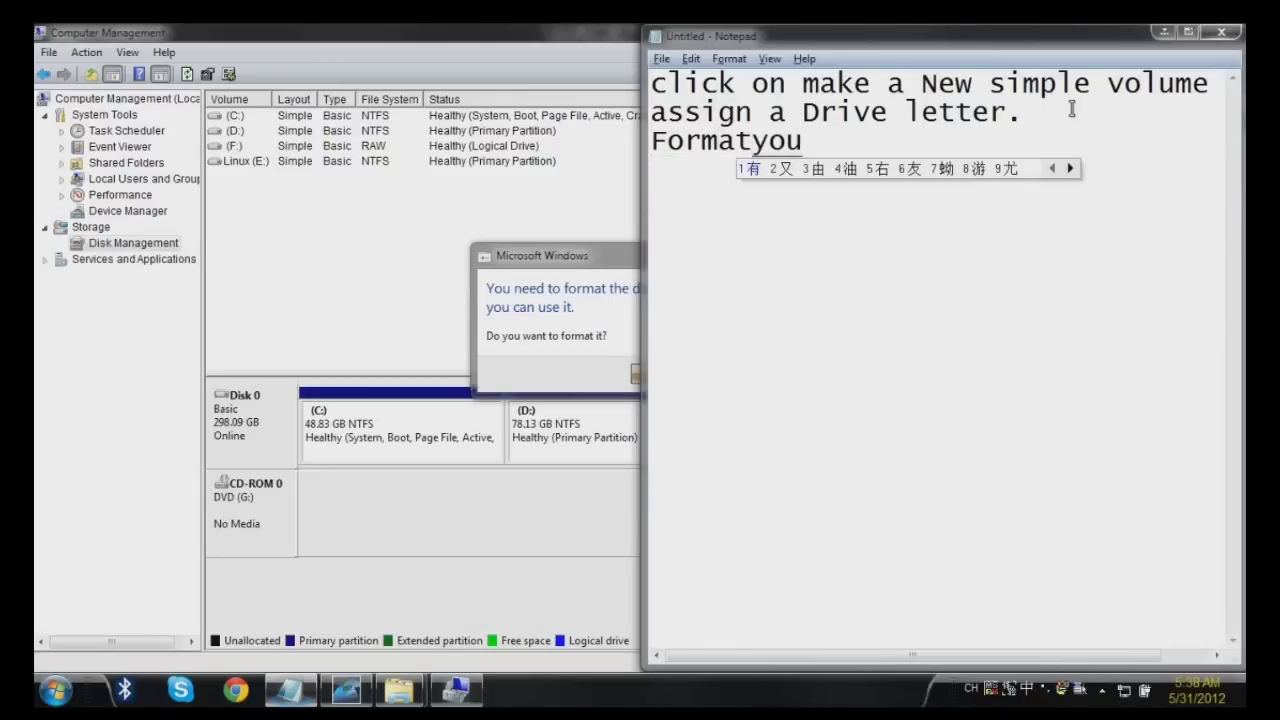
key("Escape")
key("alt+shift")
type("your disk")
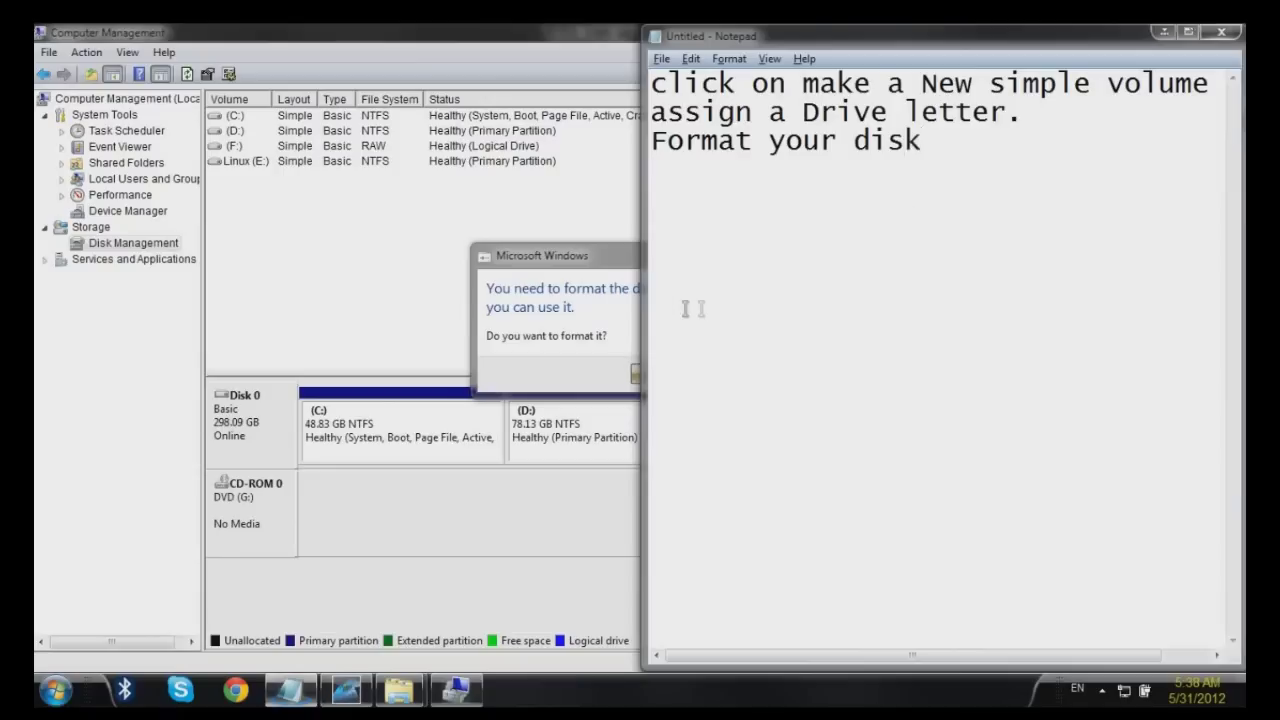
Agree to format the disk in drive F: and add a fourth line "and wait" to the note
left_click(610, 276)
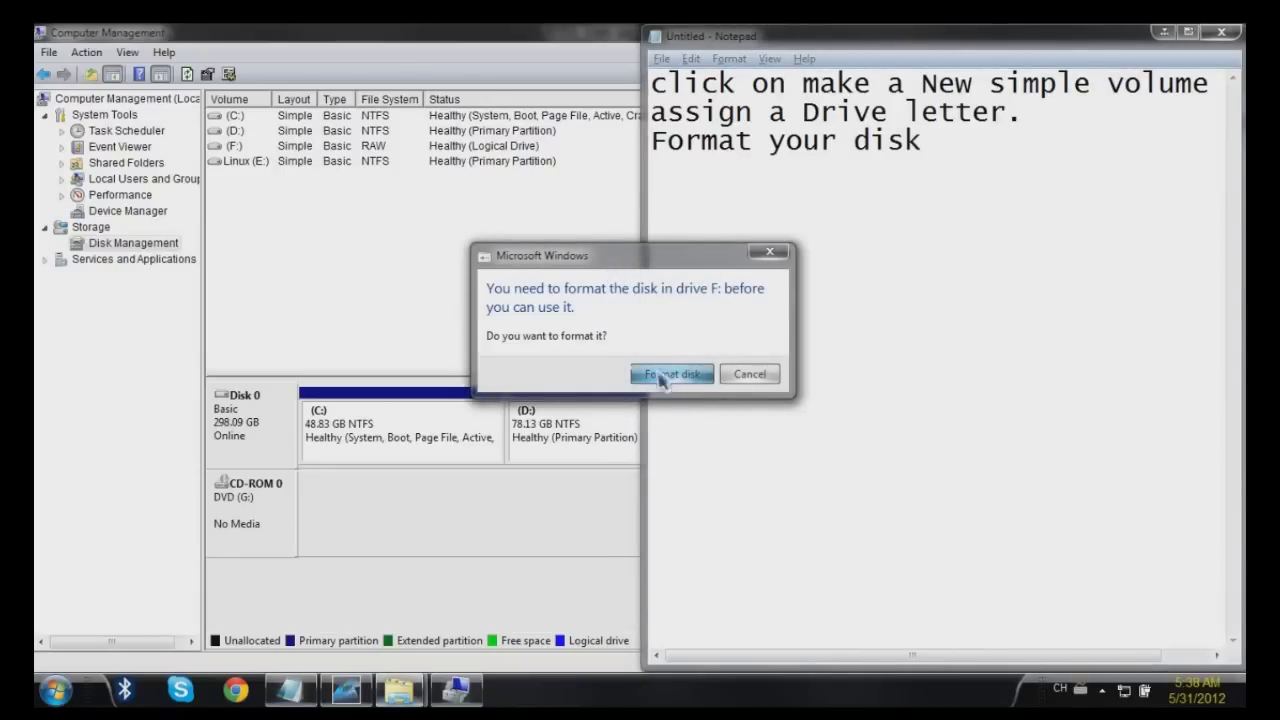
left_click(664, 378)
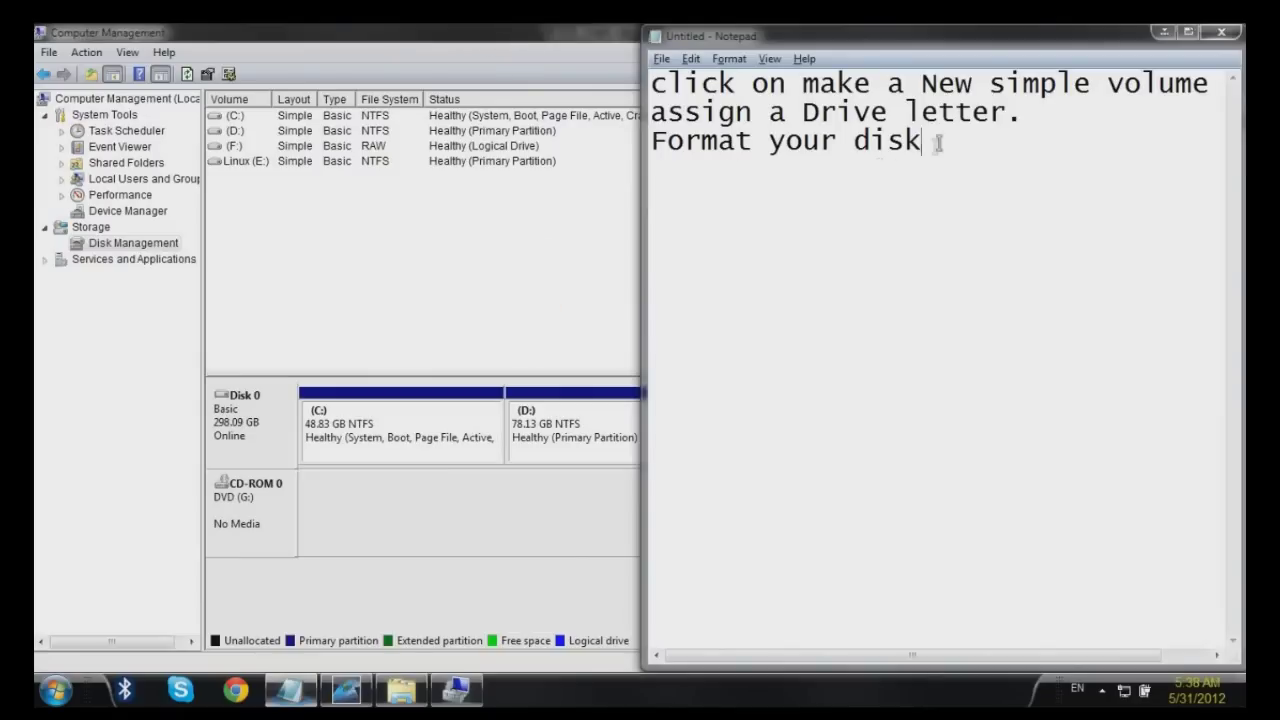
key("Return")
type("and wait")
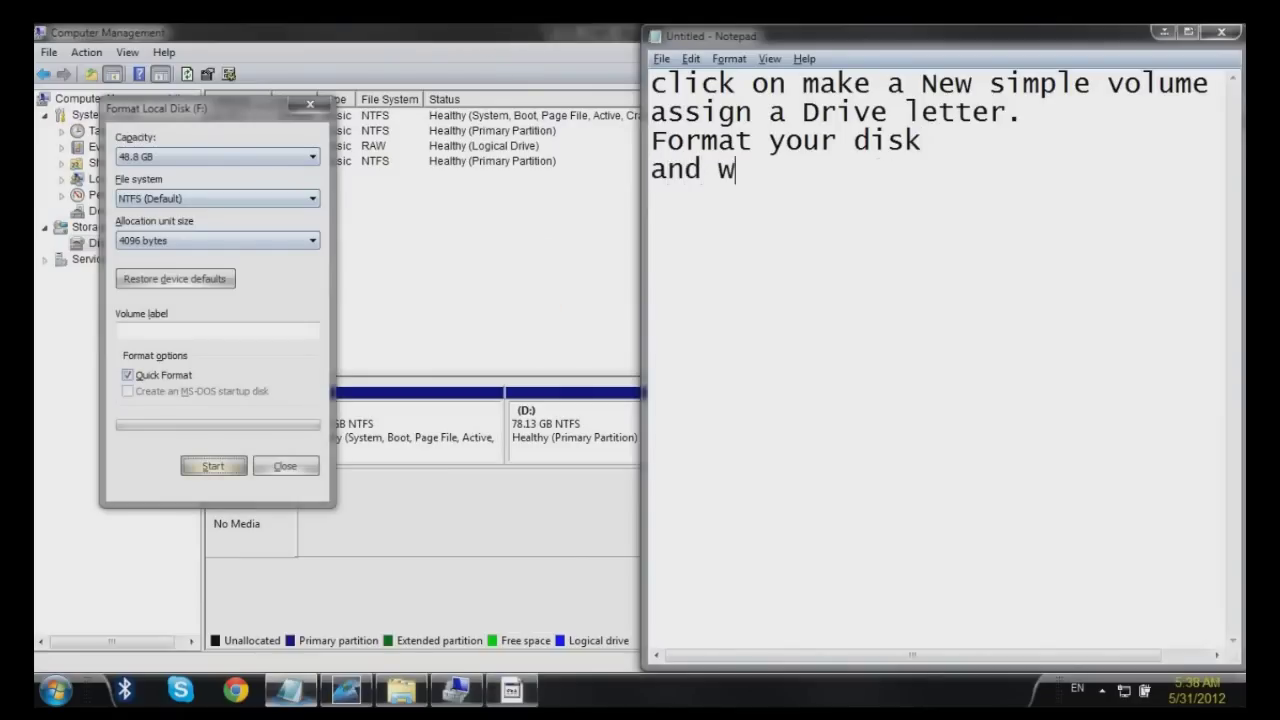
Run a quick format of Local Disk (F:) with NTFS and 4096-byte allocation units, accepting the data erasure
left_click(225, 132)
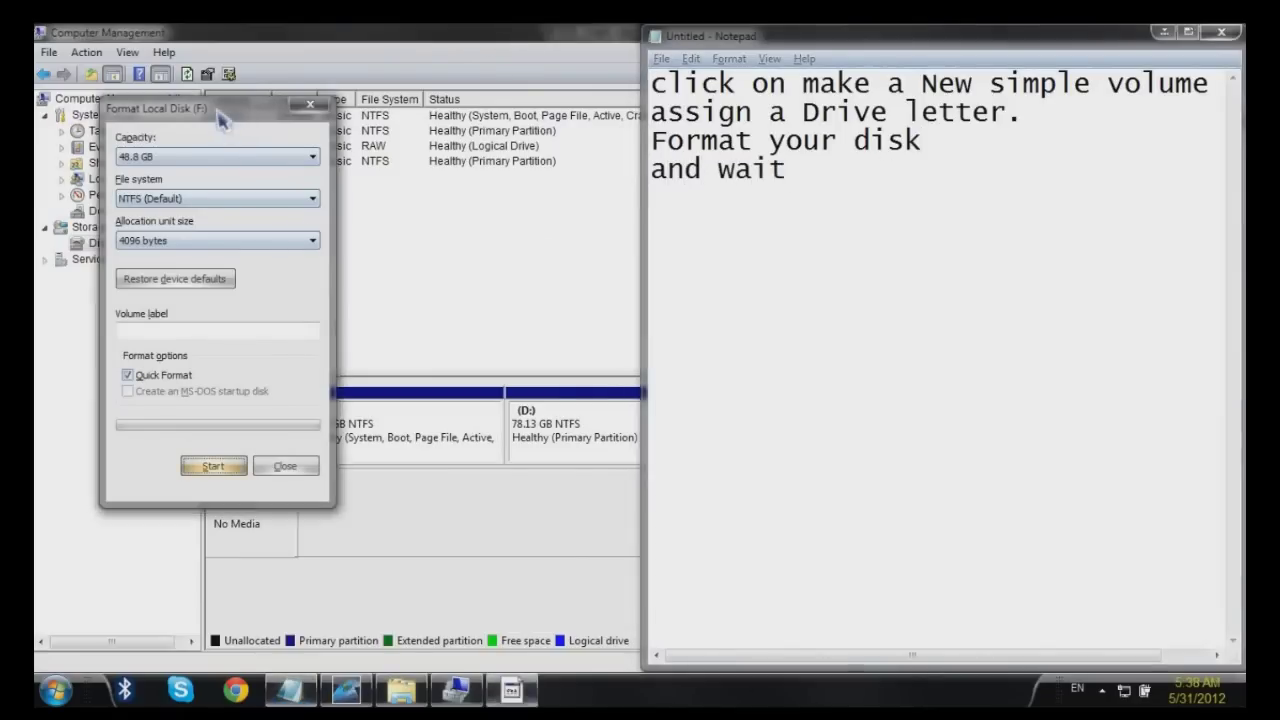
left_click(212, 467)
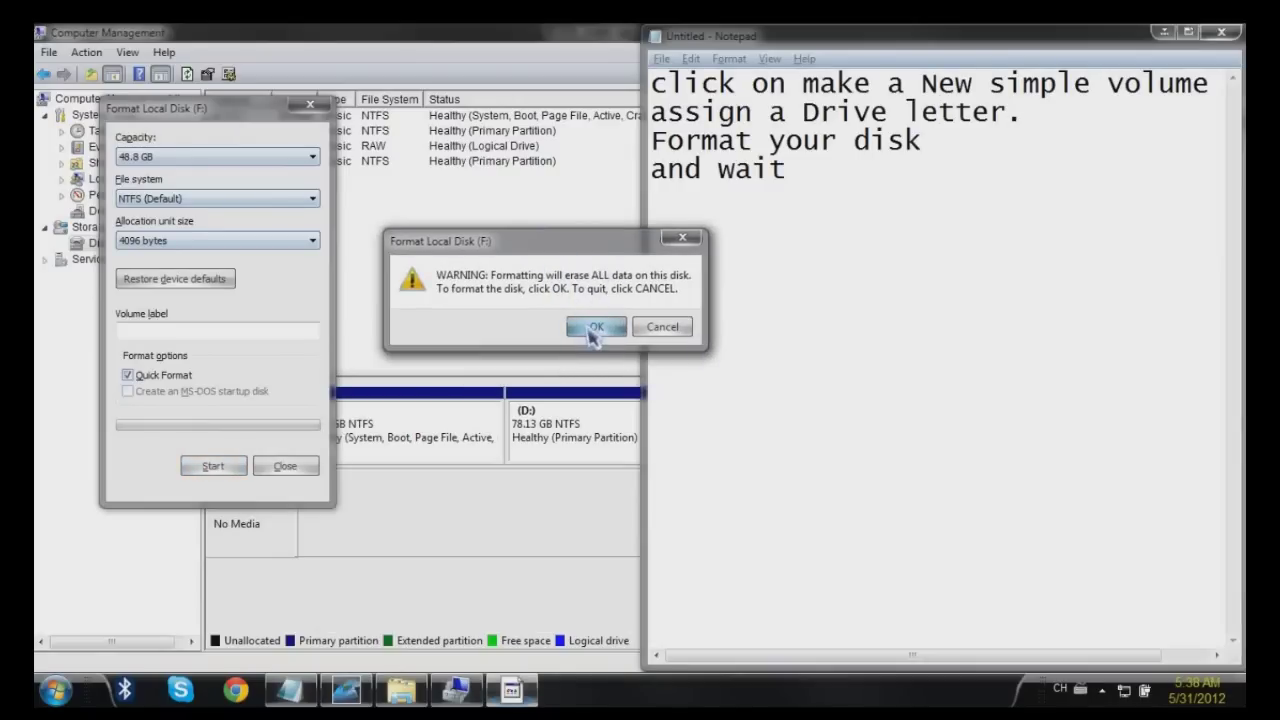
left_click(588, 326)
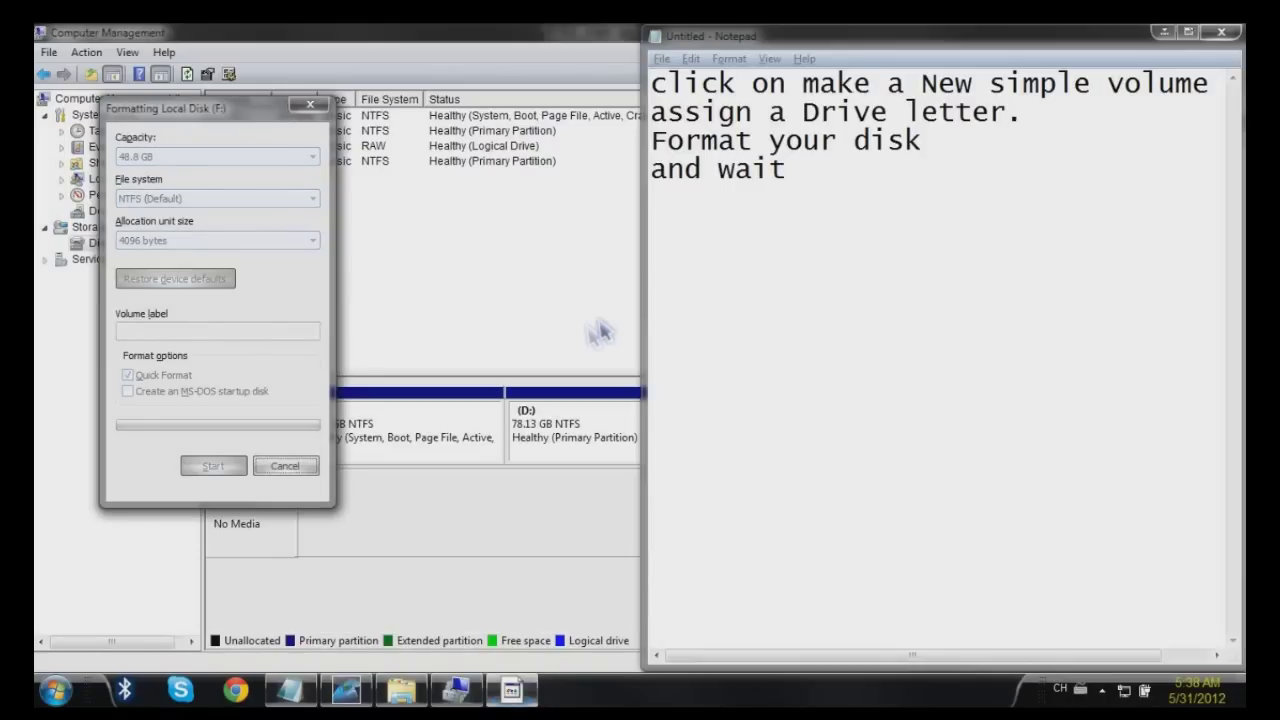
Close the AutoPlay prompt, acknowledge the format completion message, and close the Format Local Disk (F:) dialog
left_click(813, 175)
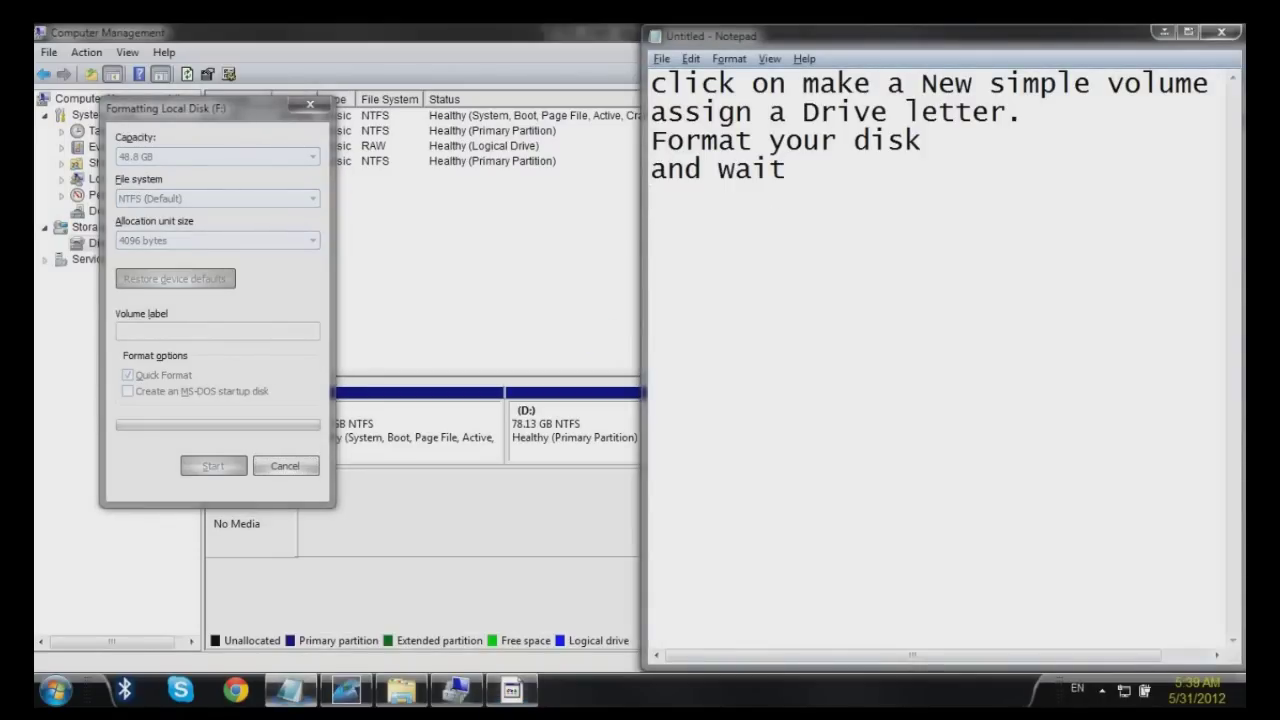
key("ctrl+a")
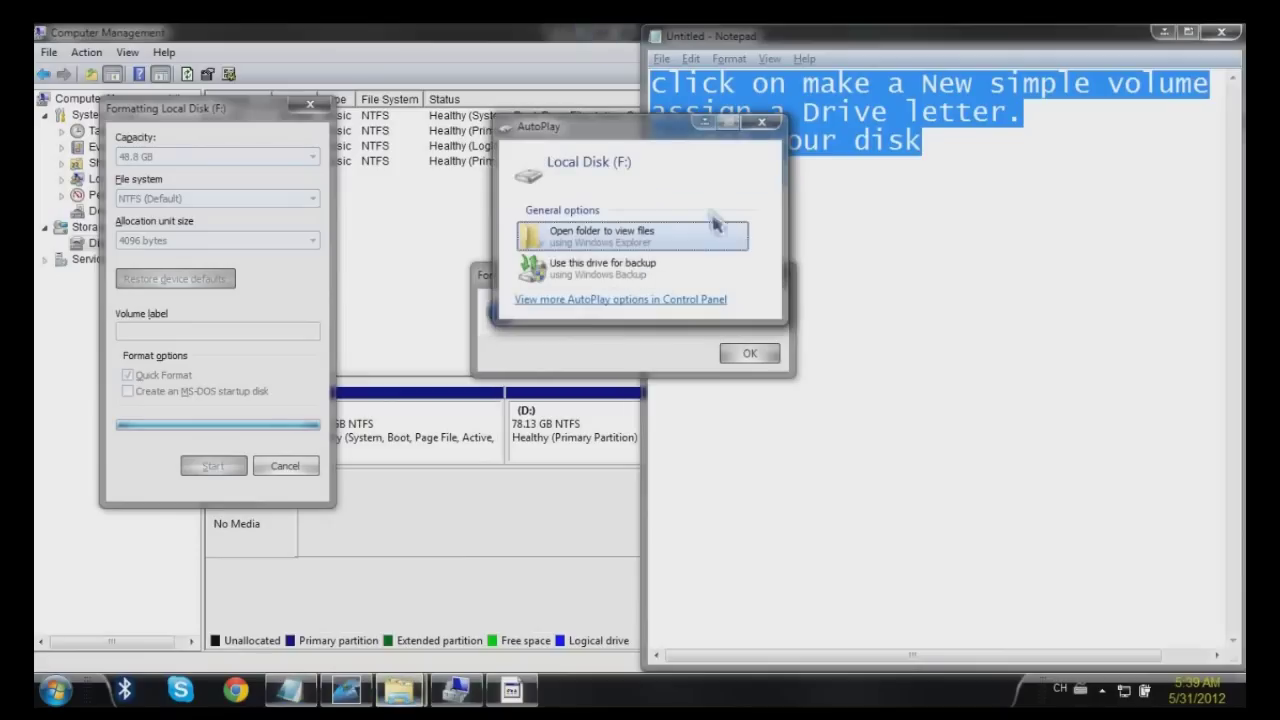
left_click(761, 122)
left_click_drag(685, 277, 639, 230)
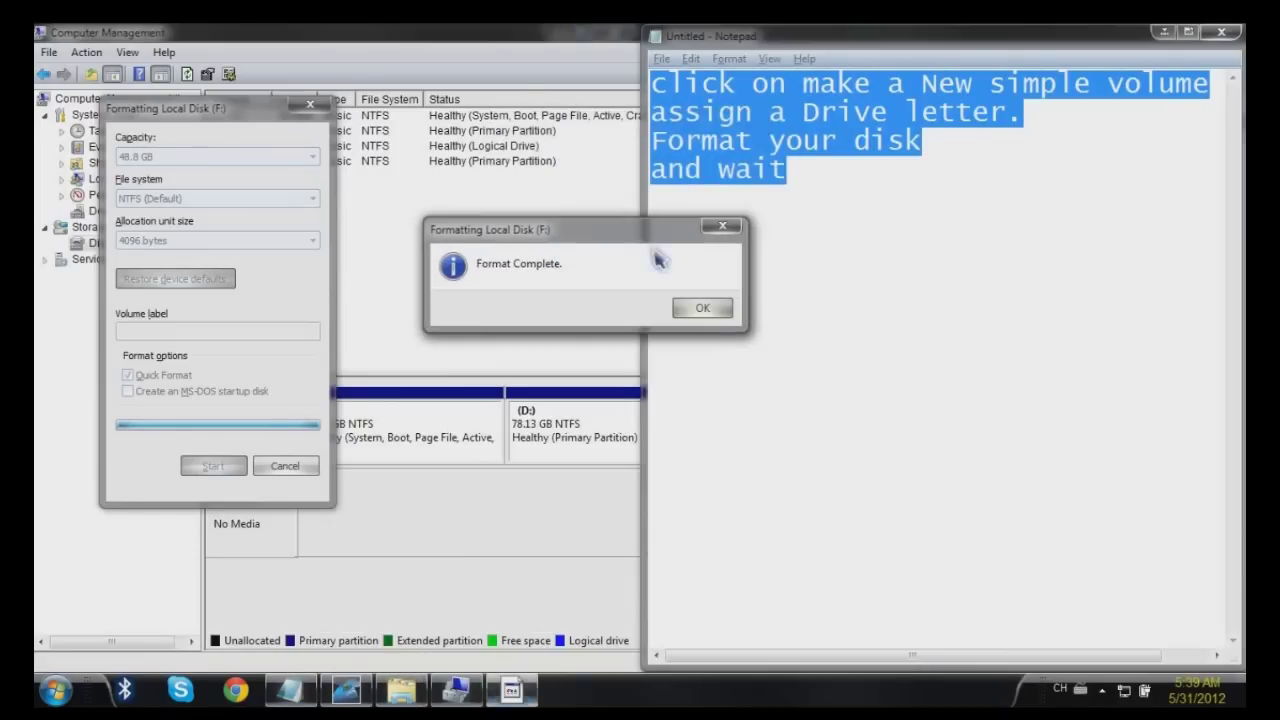
left_click(703, 308)
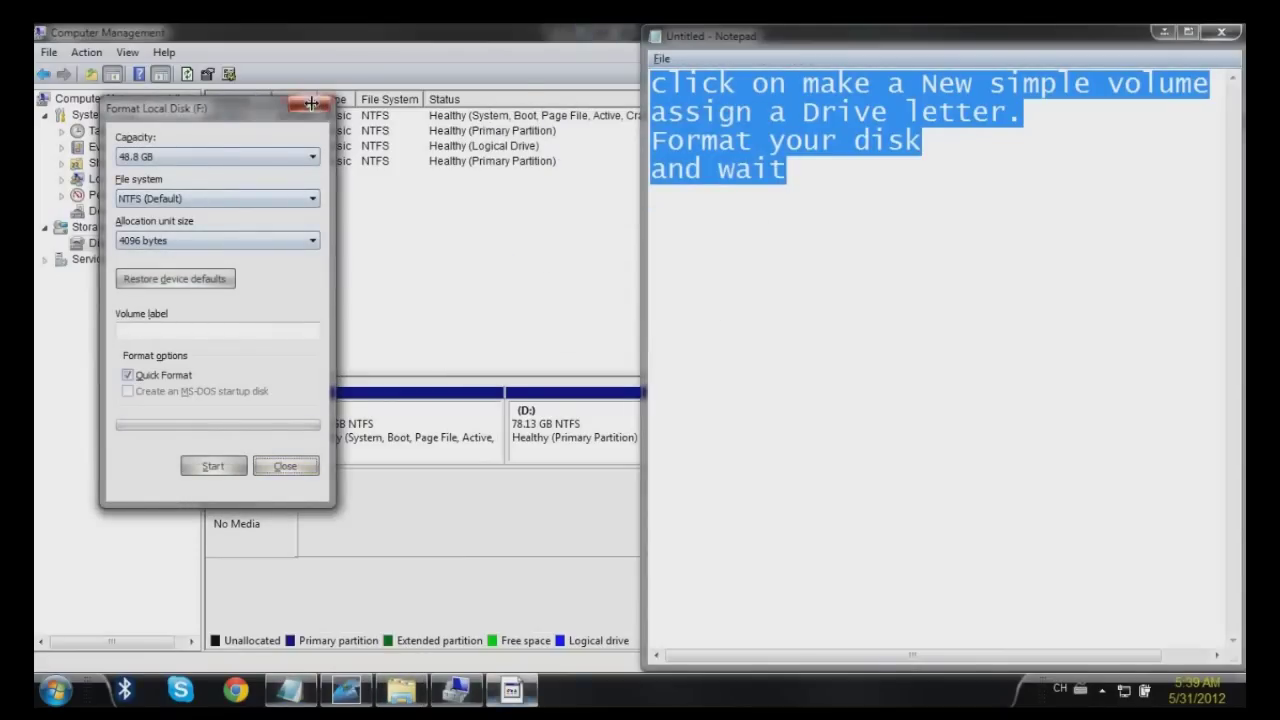
left_click(309, 104)
left_click(609, 48)
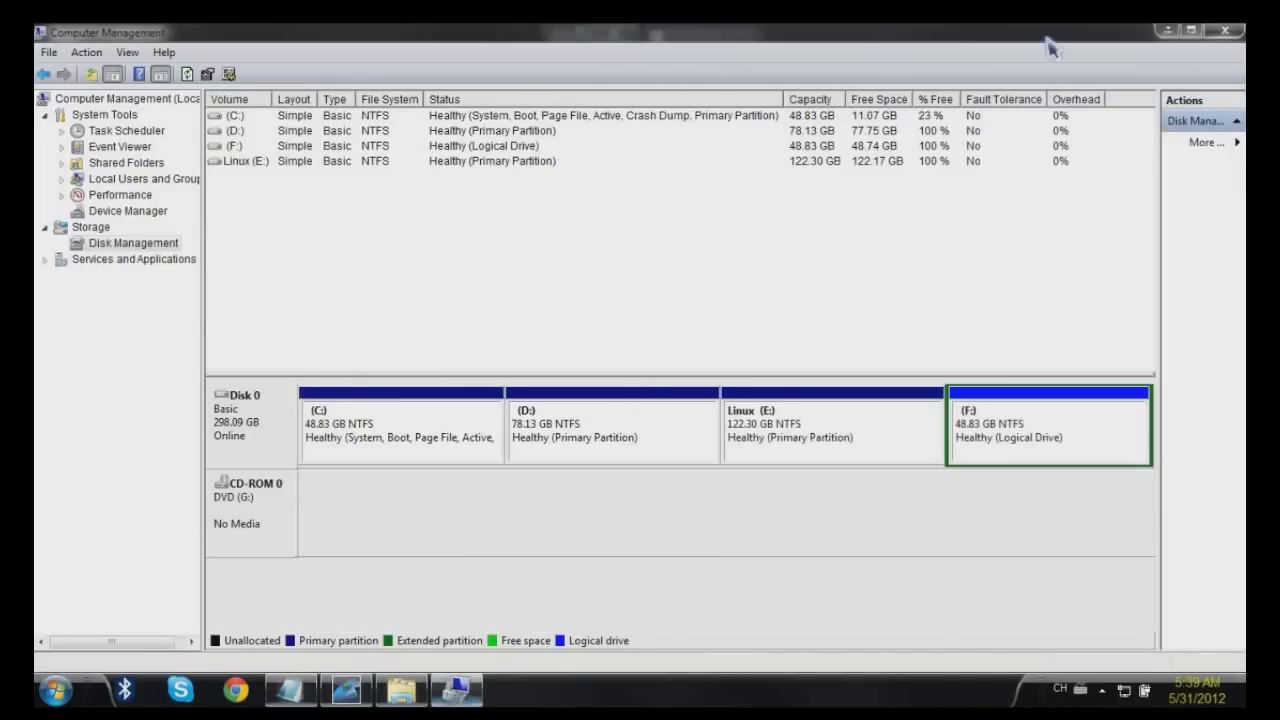
Minimize Computer Management and replace the old Computer window with a newly opened one listing the drives
left_click(1165, 33)
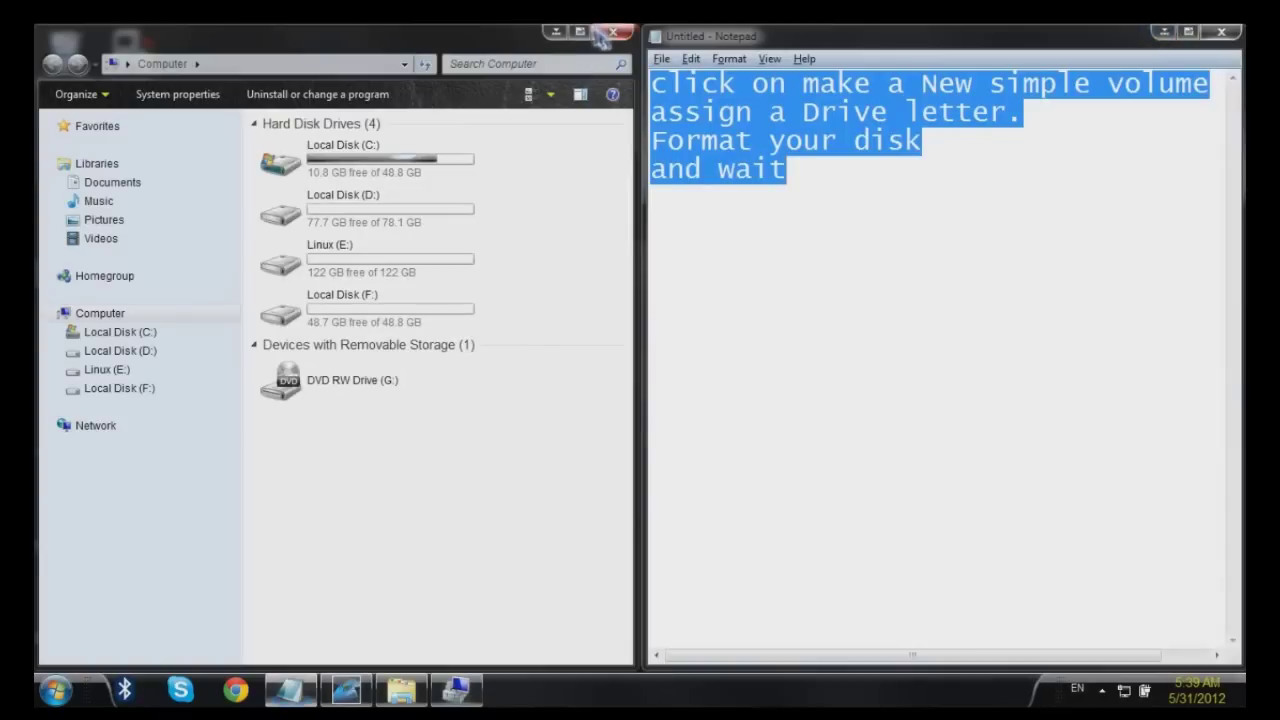
left_click(613, 32)
left_click(55, 690)
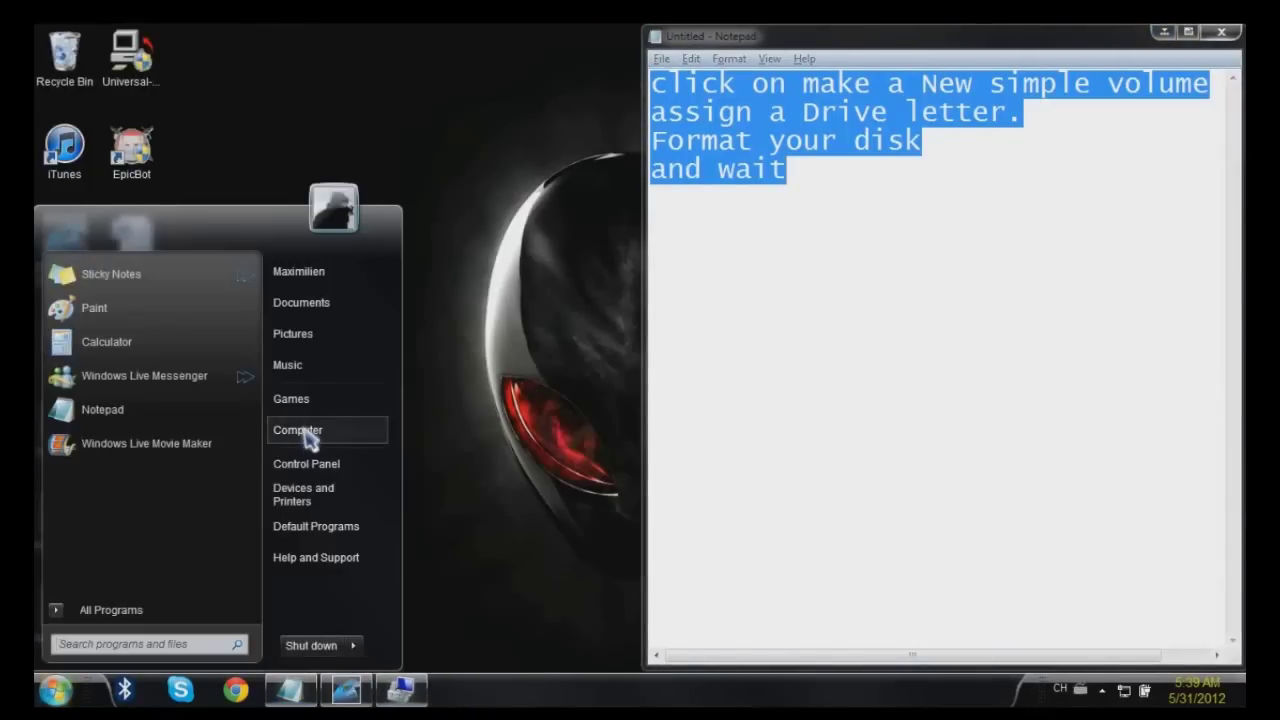
left_click(305, 432)
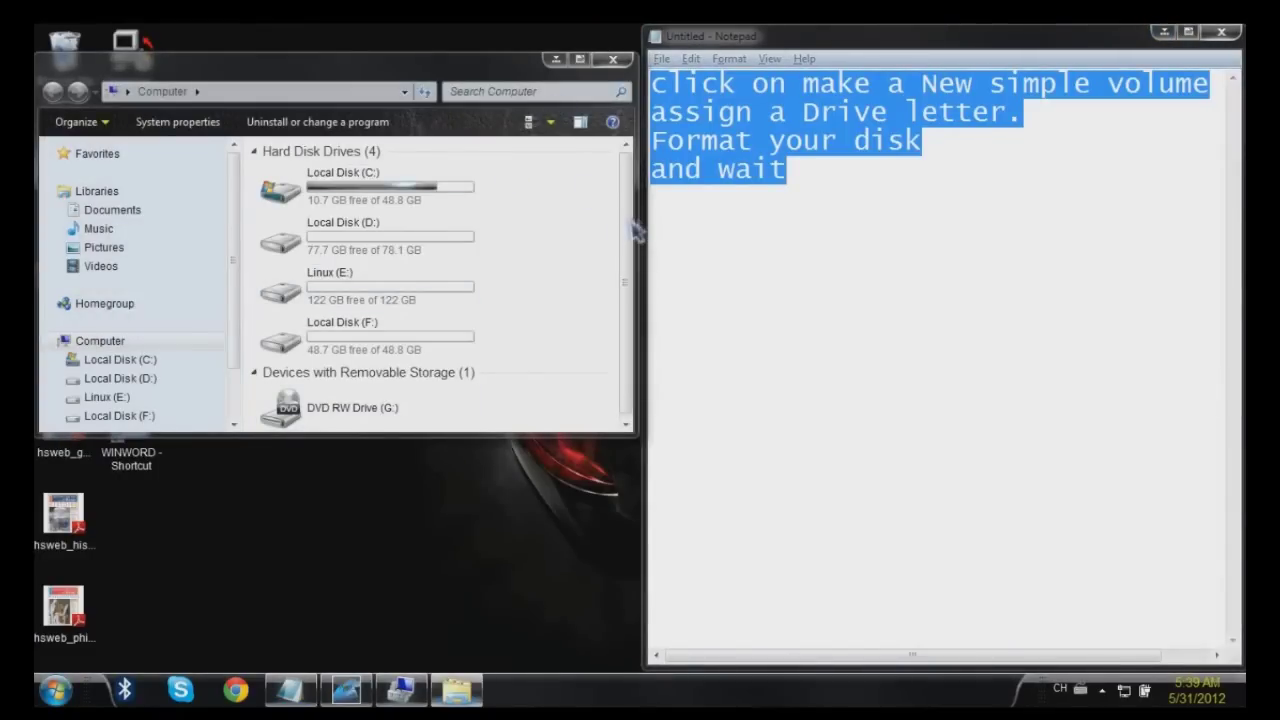
Examine the hard disk drives in the Computer window by stepping through them from Local Disk (F:) and back
left_click(386, 350)
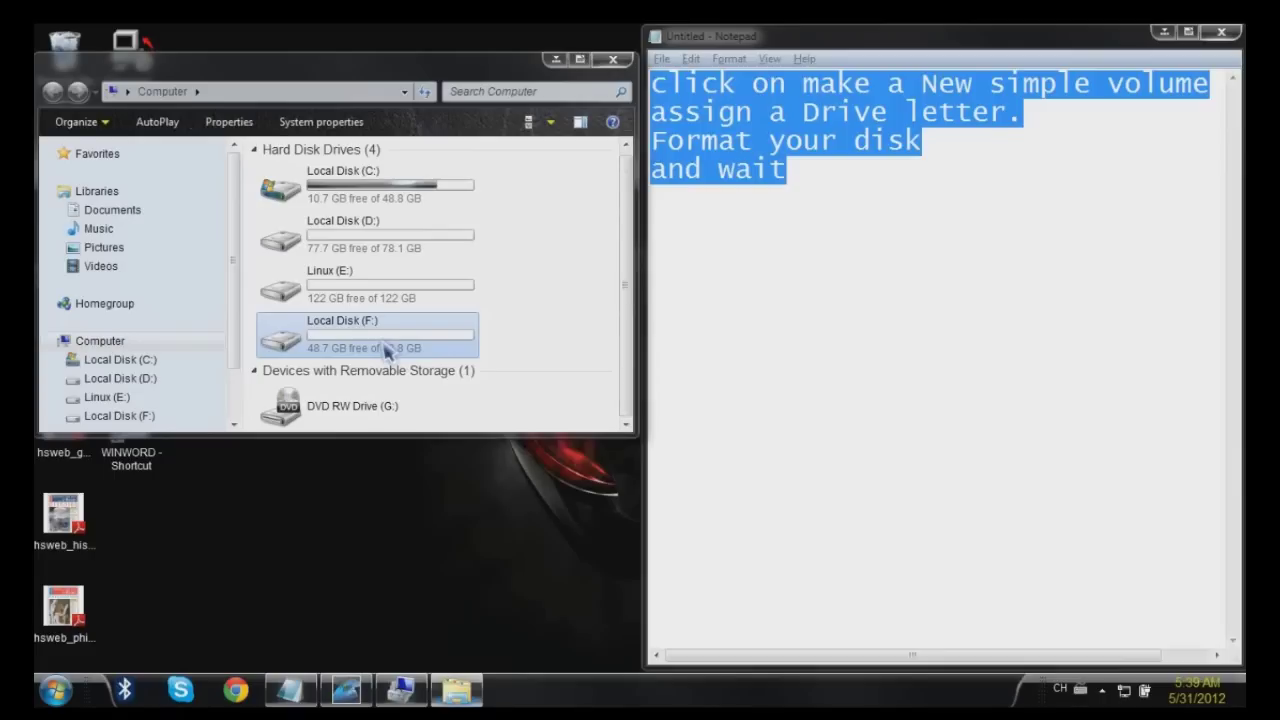
key("Up")
key("Up")
key("Up")
key("Down")
key("Down")
key("Down")
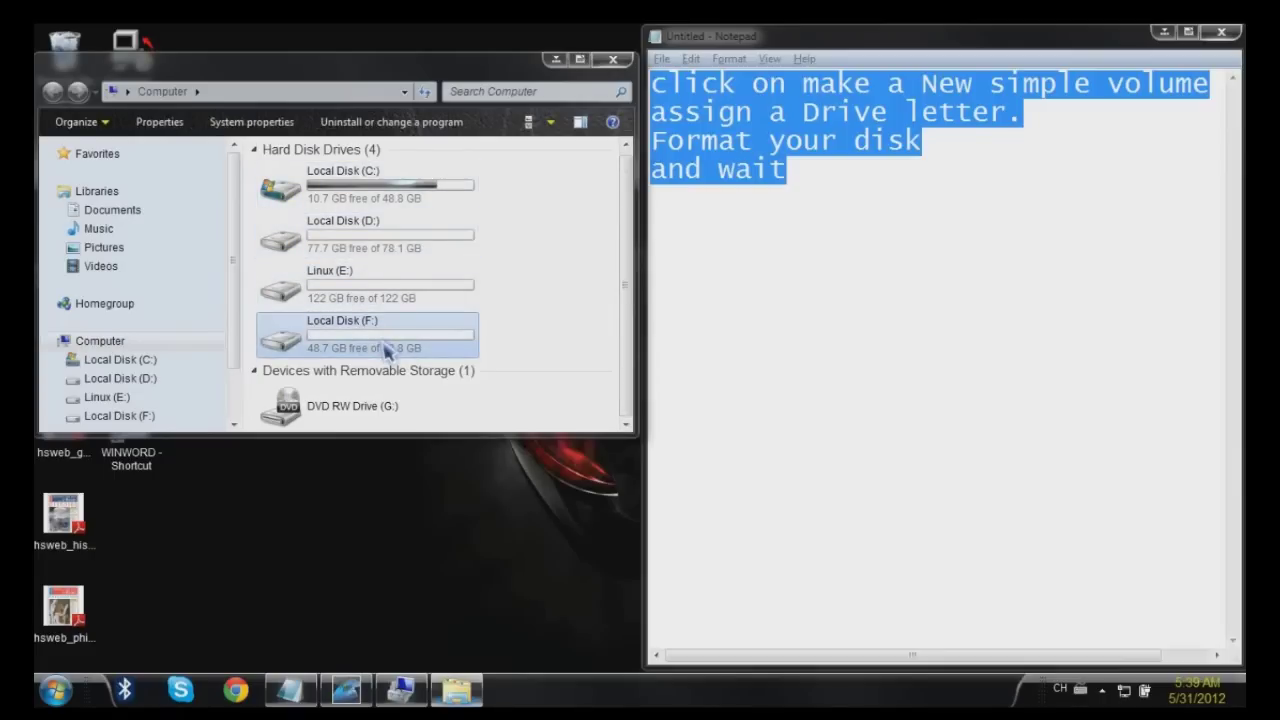
Clear the instructions in Notepad and replace them with the line "now i have 4 partitions."
left_click(886, 178)
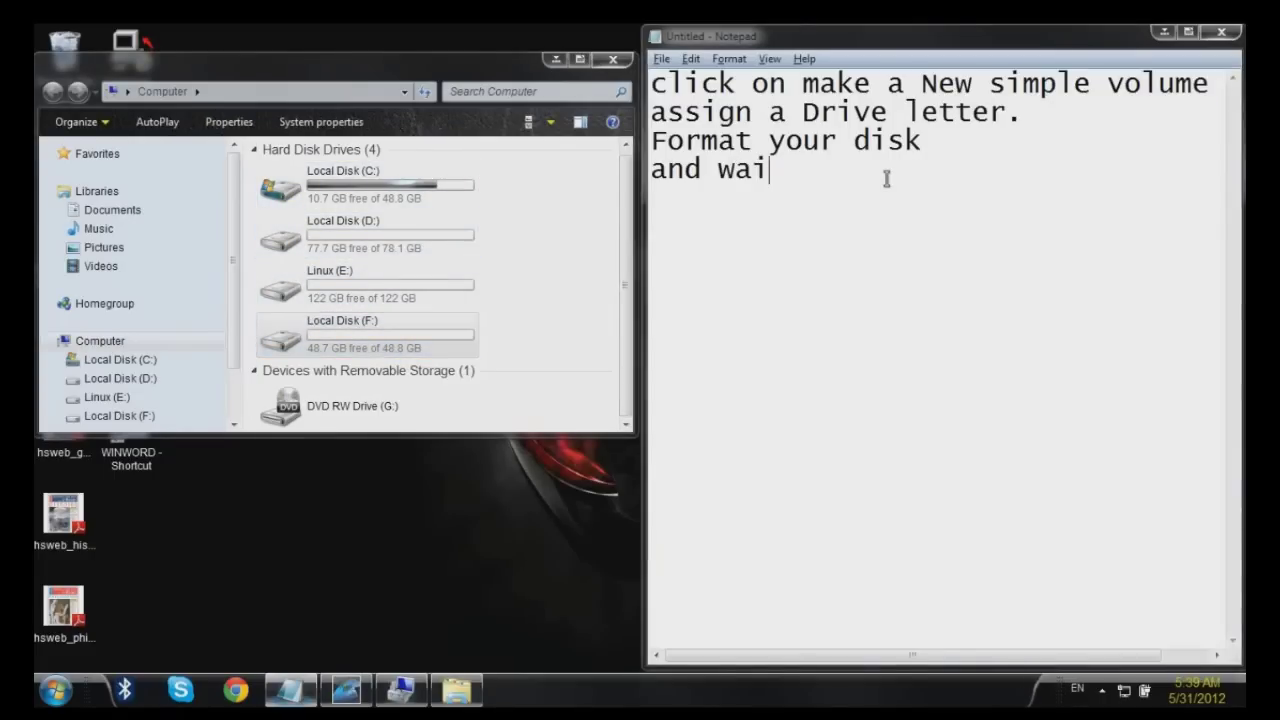
key("BackSpace")
key("BackSpace")
key("BackSpace")
key("BackSpace")
key("BackSpace")
key("BackSpace")
key("BackSpace")
key("BackSpace")
key("BackSpace")
key("BackSpace")
key("BackSpace")
key("BackSpace")
key("BackSpace")
key("BackSpace")
key("BackSpace")
key("BackSpace")
key("BackSpace")
key("BackSpace")
key("BackSpace")
key("BackSpace")
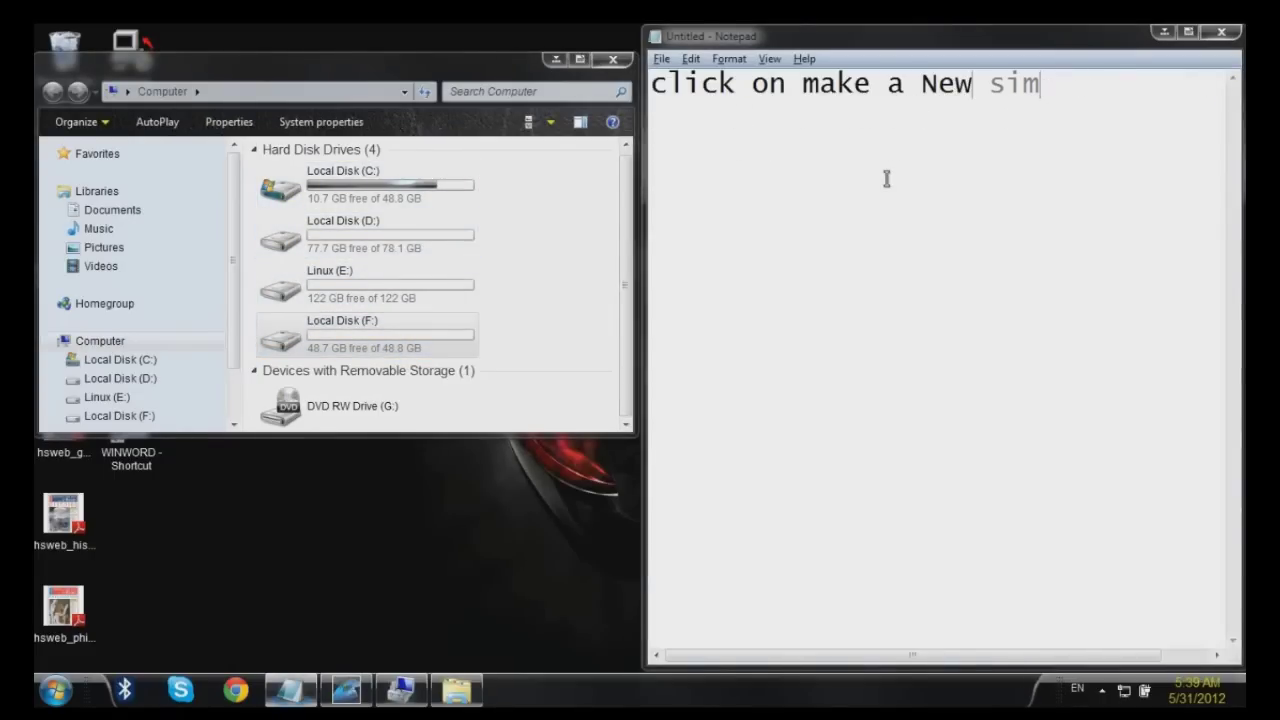
key("BackSpace")
key("BackSpace")
key("BackSpace")
key("BackSpace")
key("BackSpace")
key("BackSpace")
key("BackSpace")
key("BackSpace")
key("BackSpace")
key("BackSpace")
key("BackSpace")
key("BackSpace")
key("BackSpace")
key("BackSpace")
key("BackSpace")
key("BackSpace")
key("BackSpace")
key("BackSpace")
key("BackSpace")
key("BackSpace")
type("now i have 4 partitions.")
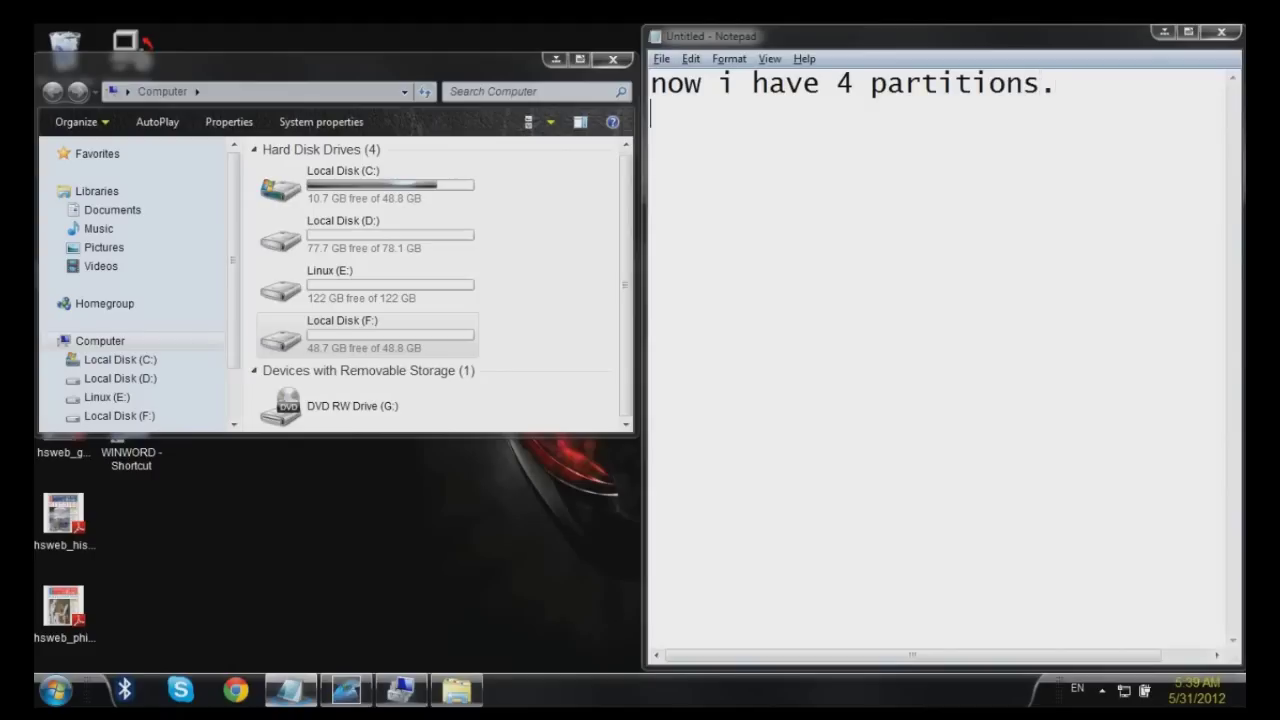
Add a second line to the note reading "Ok now let's say you want to go back and make less partitions"
type("Ok now let's")
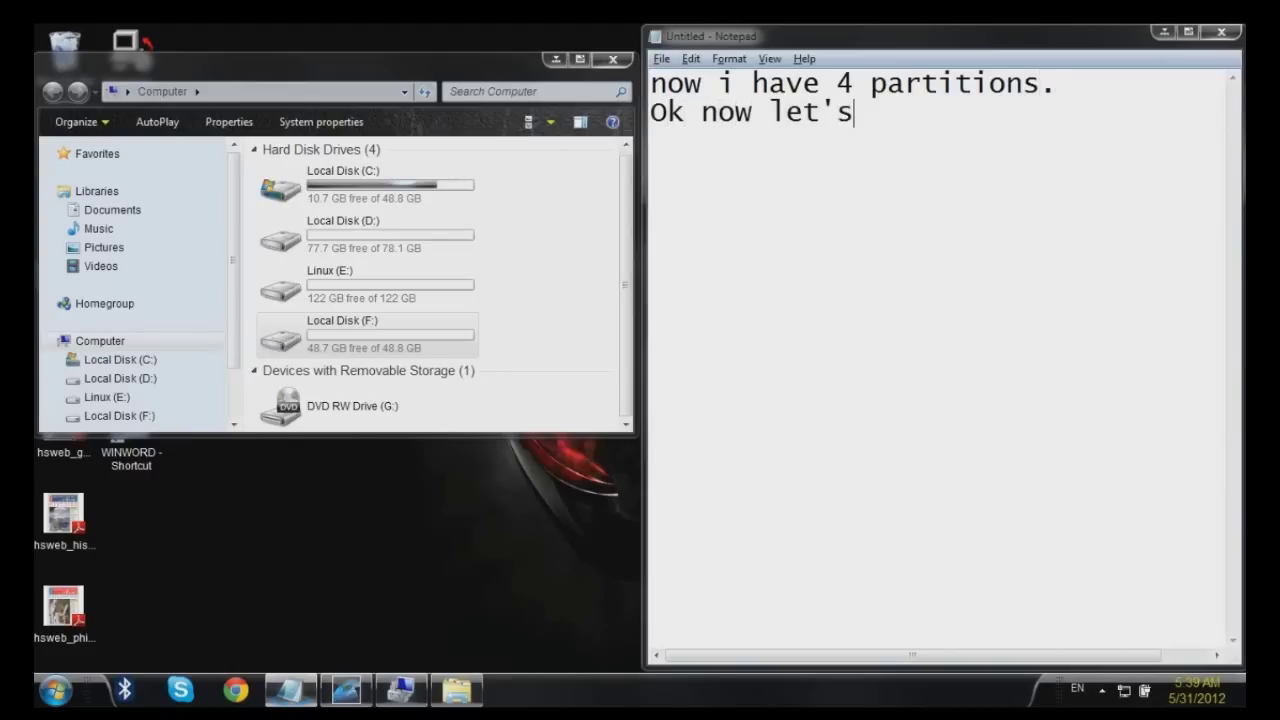
type(" say you want to")
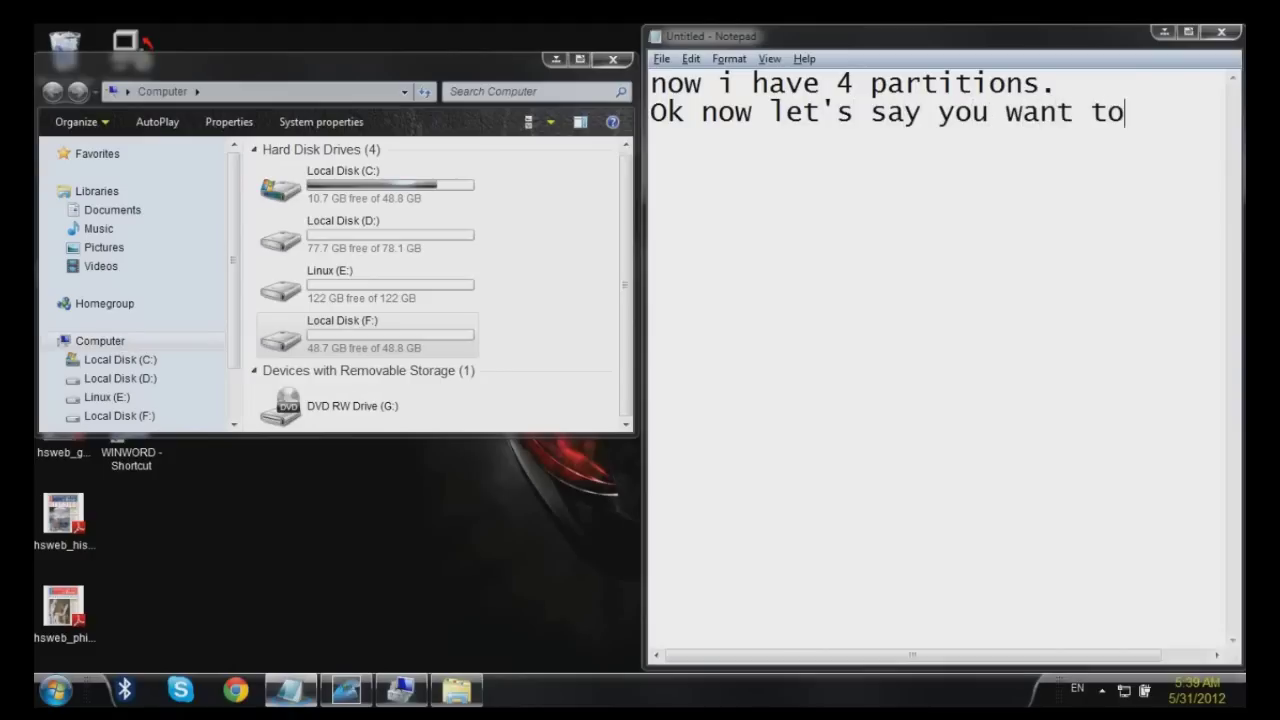
type(" go back and m")
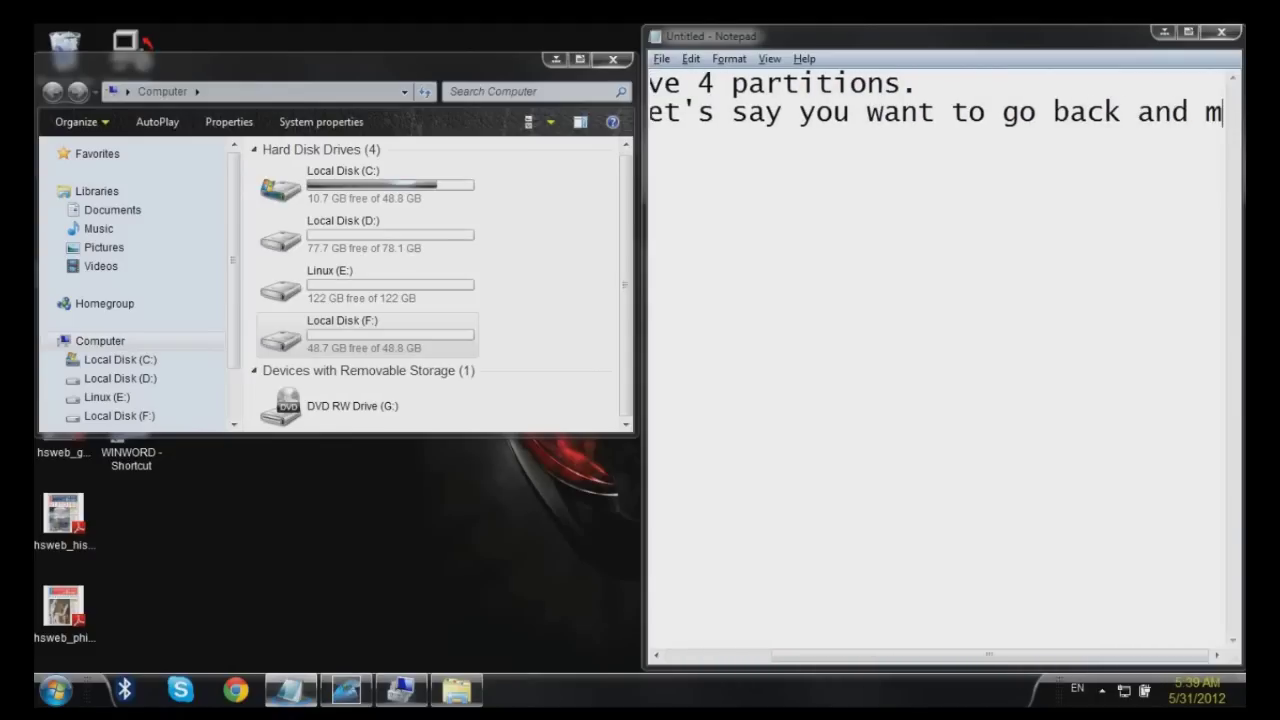
type("ake l")
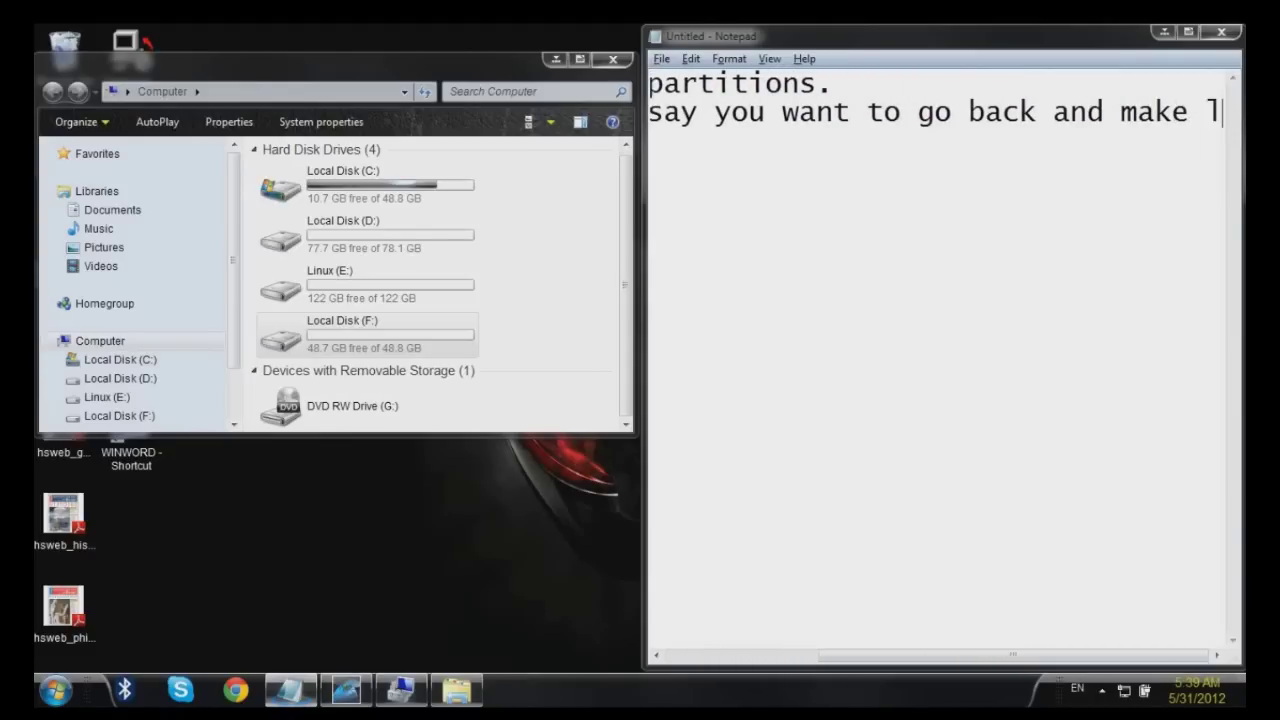
type("ess parti")
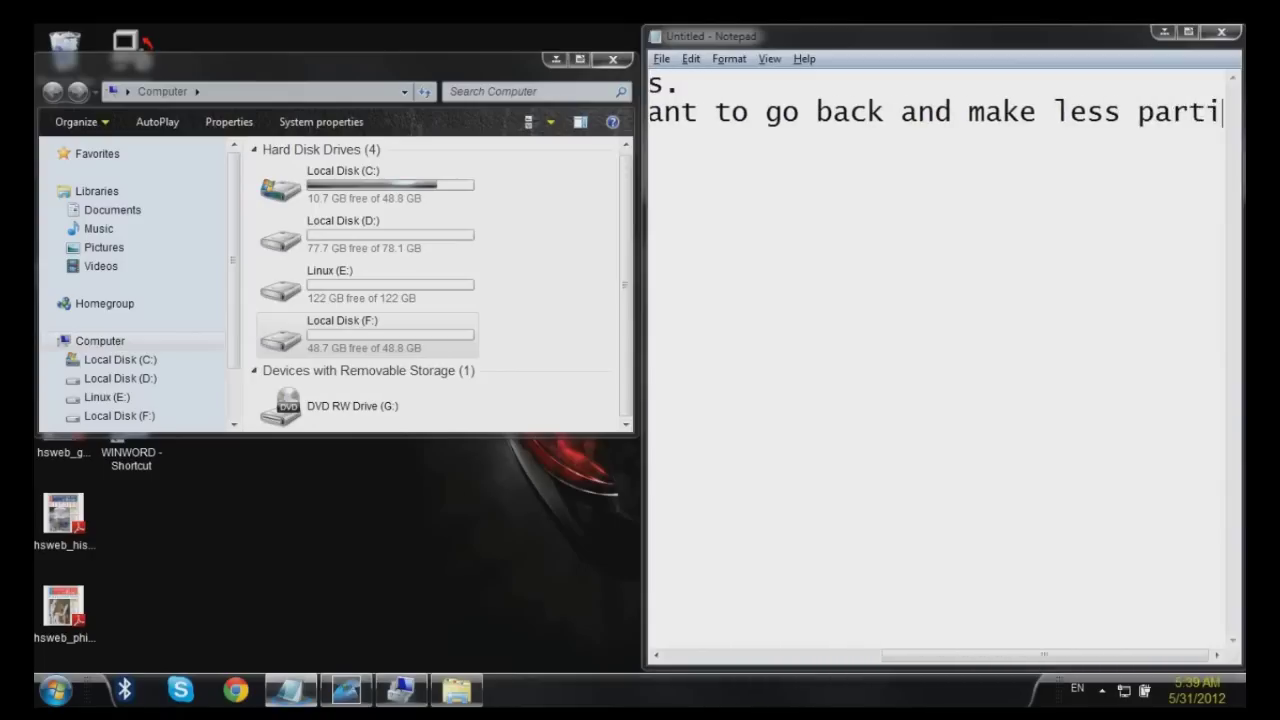
type("tions")
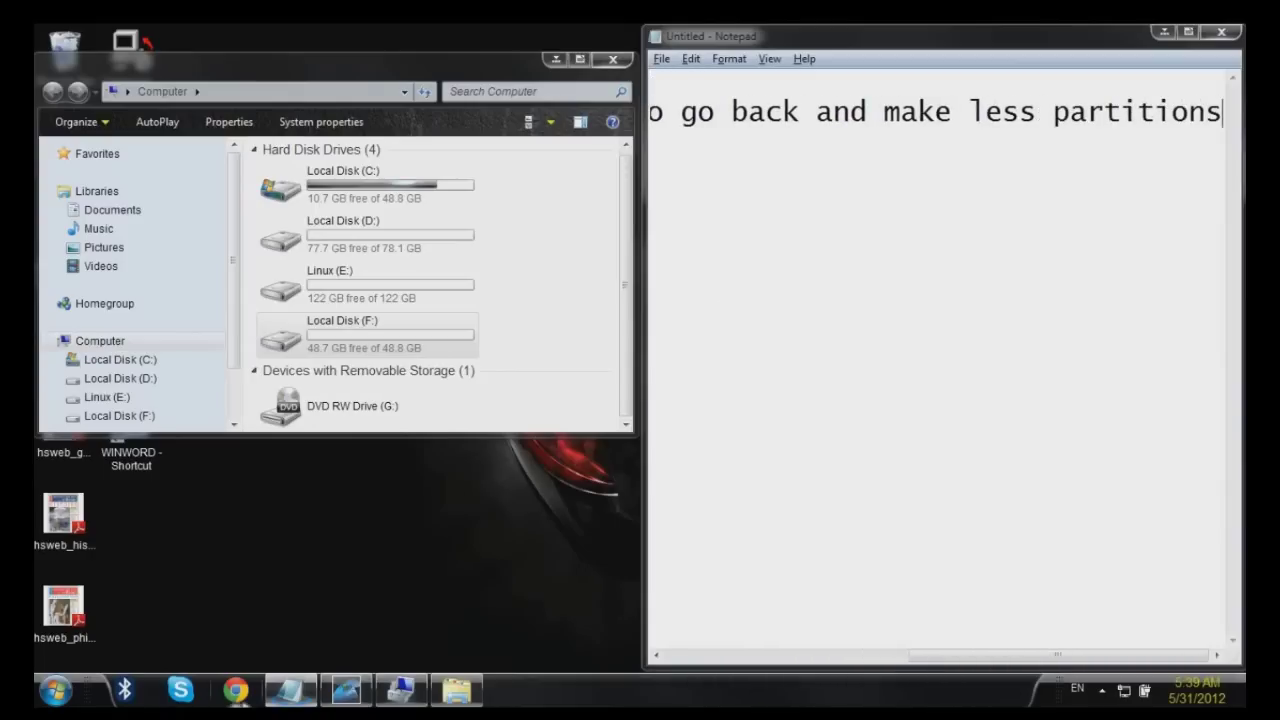
Switch to Computer Management, go over the partitions on Disk 0, and start deleting volume (F:)
left_click(401, 690)
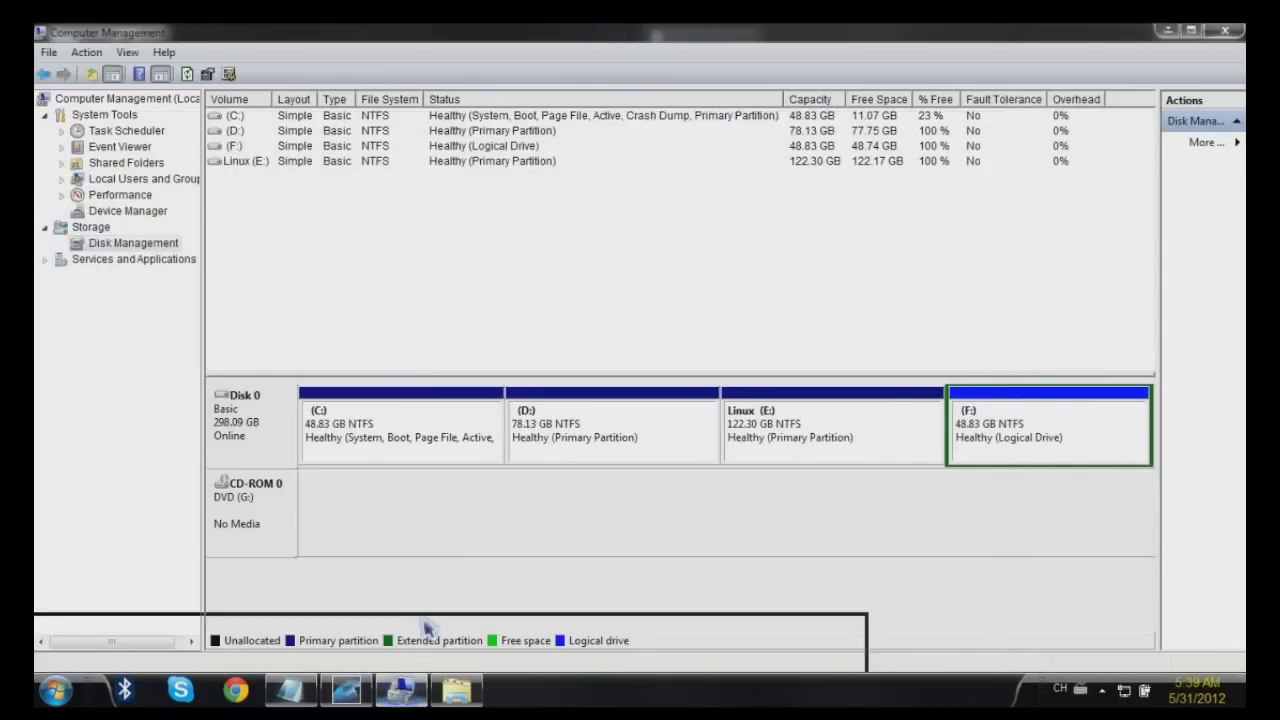
left_click(895, 428)
left_click(991, 420)
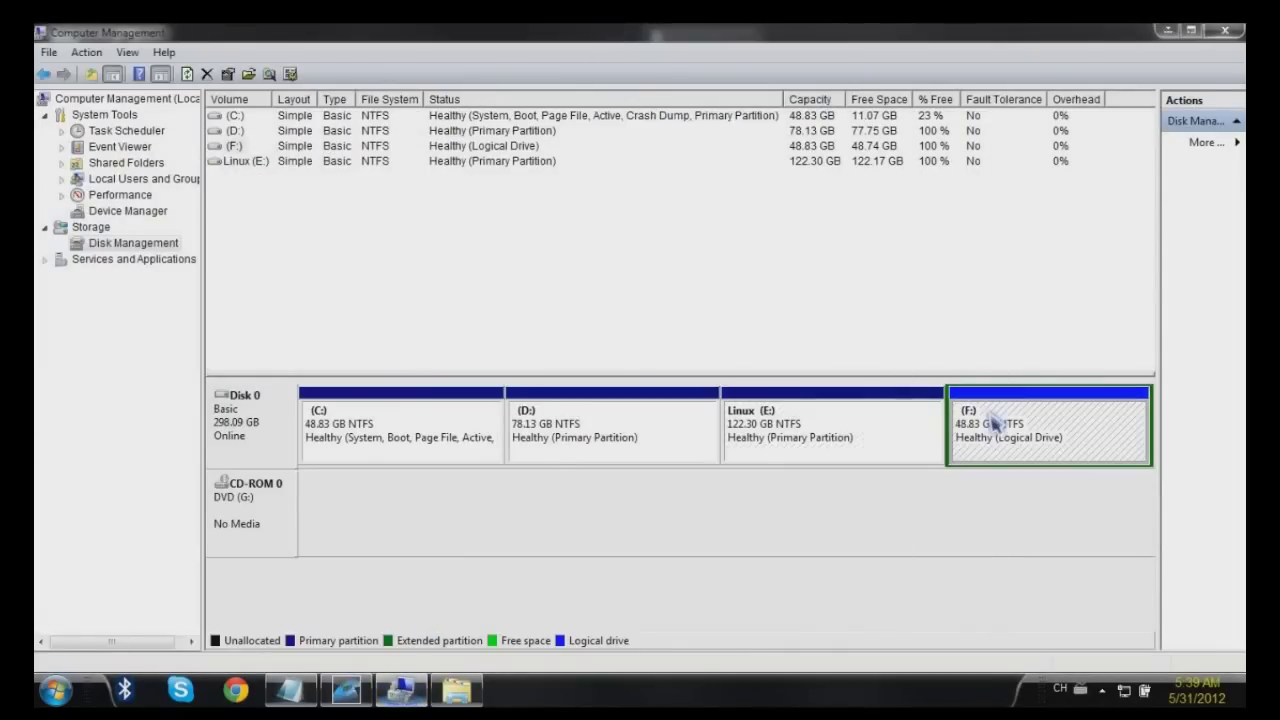
left_click(794, 437)
left_click(650, 430)
left_click(423, 451)
left_click(631, 394)
left_click(806, 434)
right_click(995, 405)
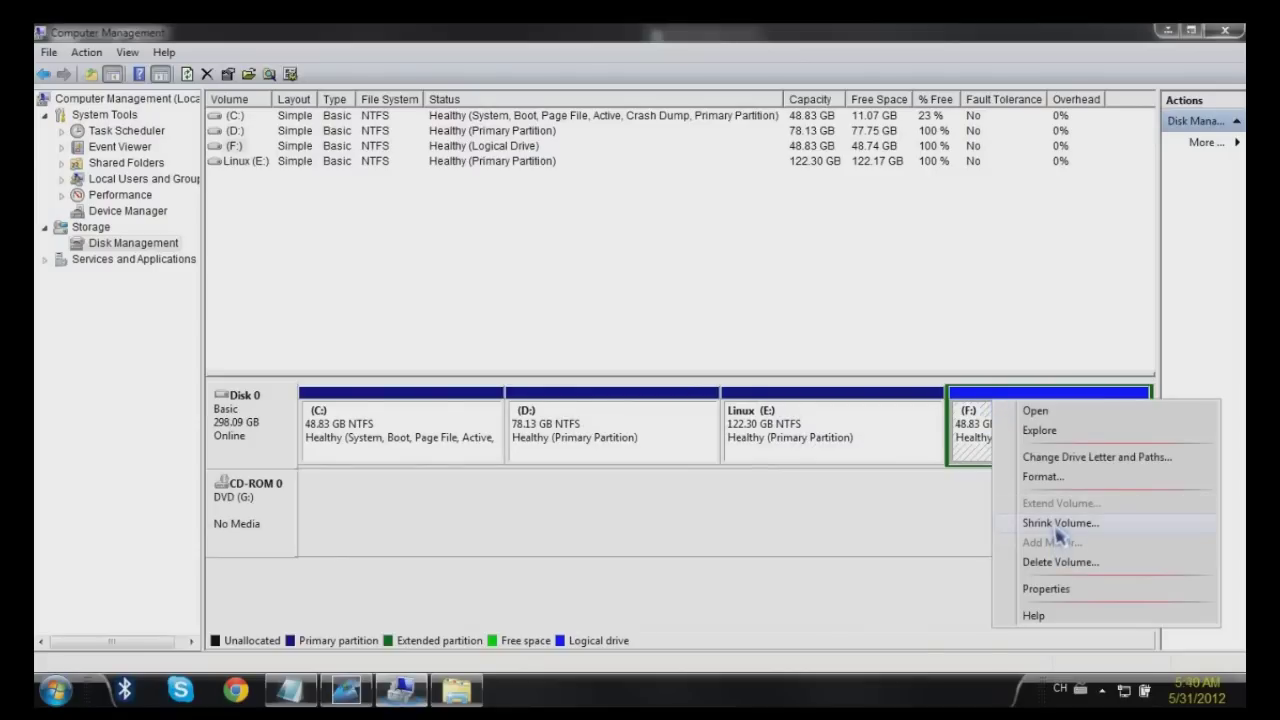
left_click(1052, 562)
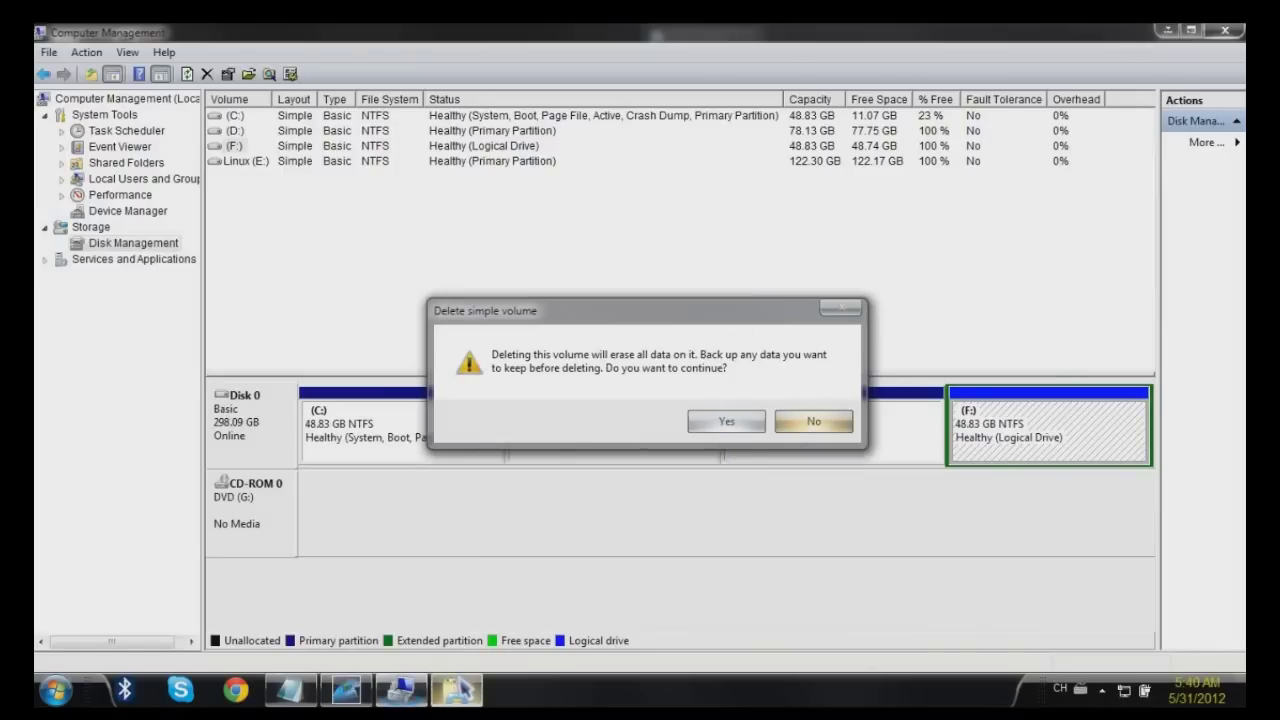
Return to Notepad and replace the whole note with "Delete the volume"
left_click(289, 689)
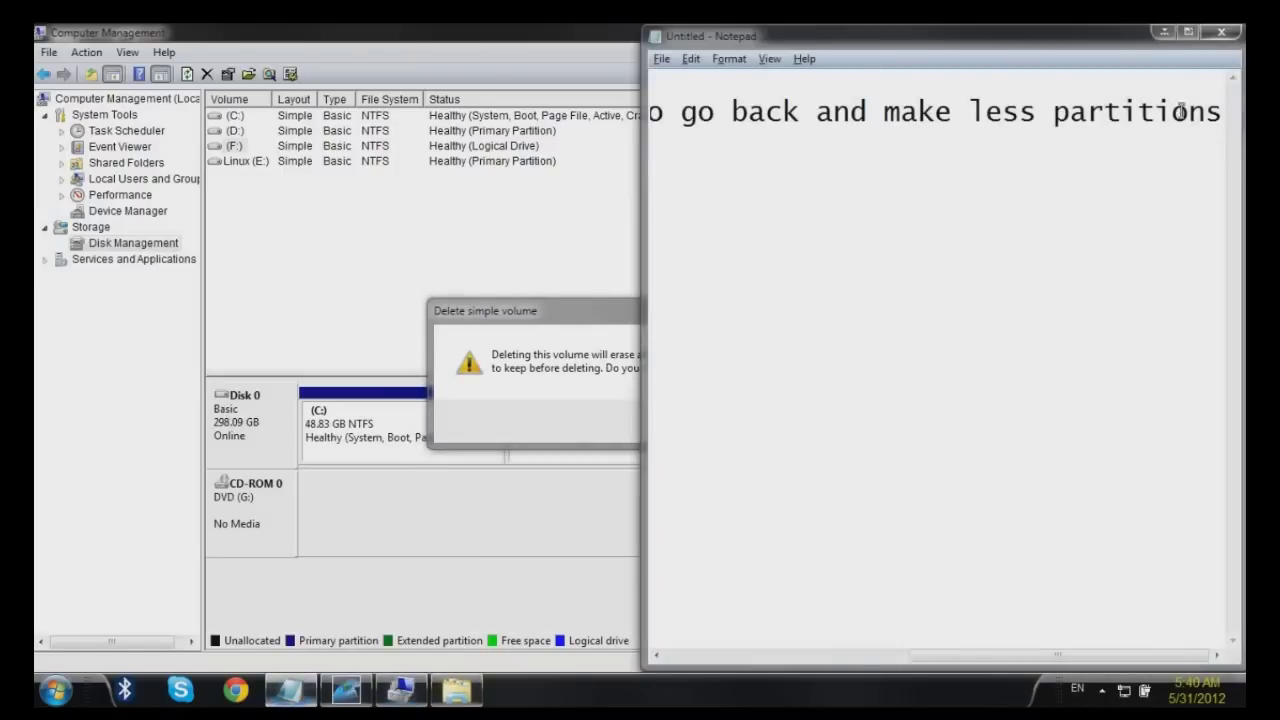
left_click(656, 80)
key("ctrl+a")
key("Delete")
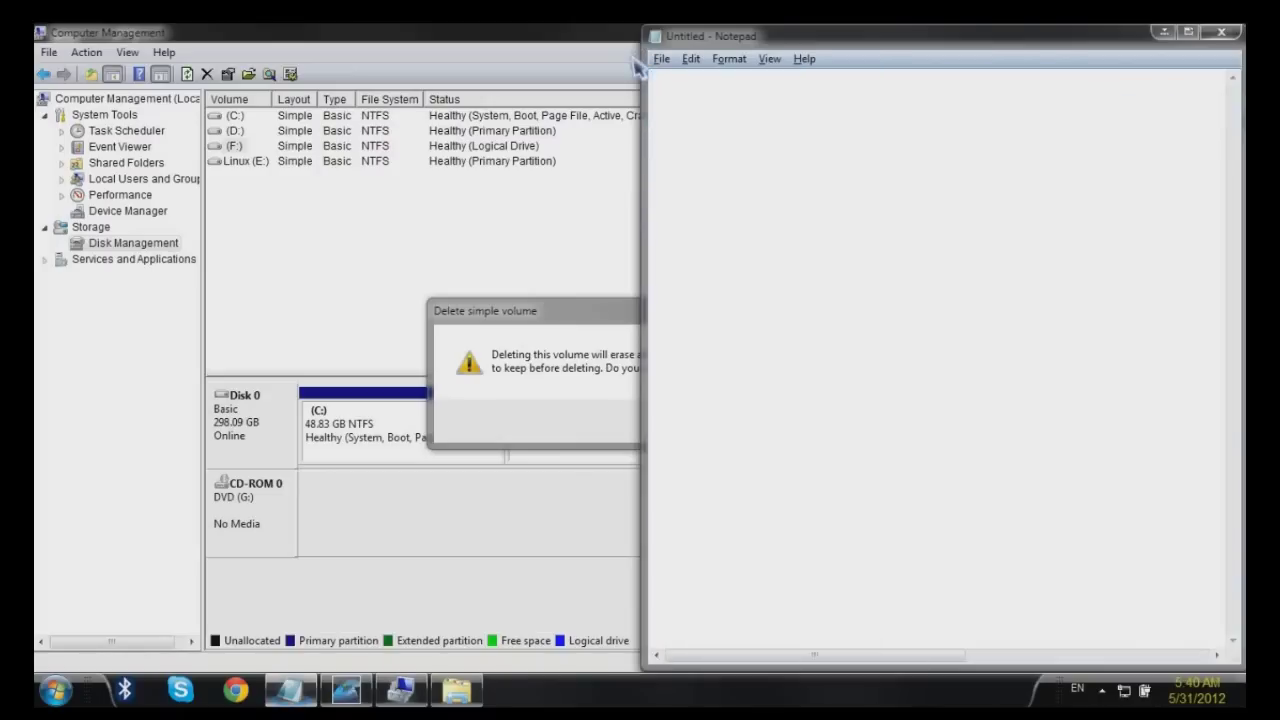
type("Dele")
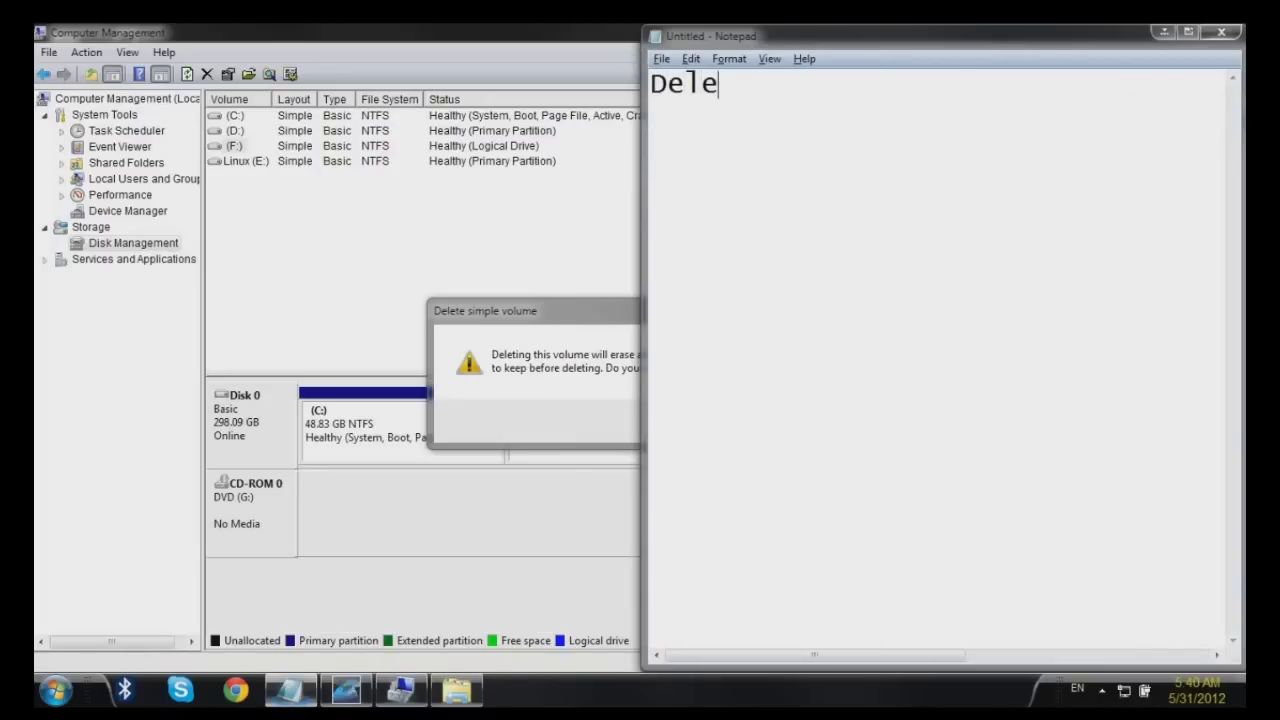
type("te the volume")
Confirm the deletion of volume (F:) in Computer Management and dock its window beside Notepad
left_click(643, 386)
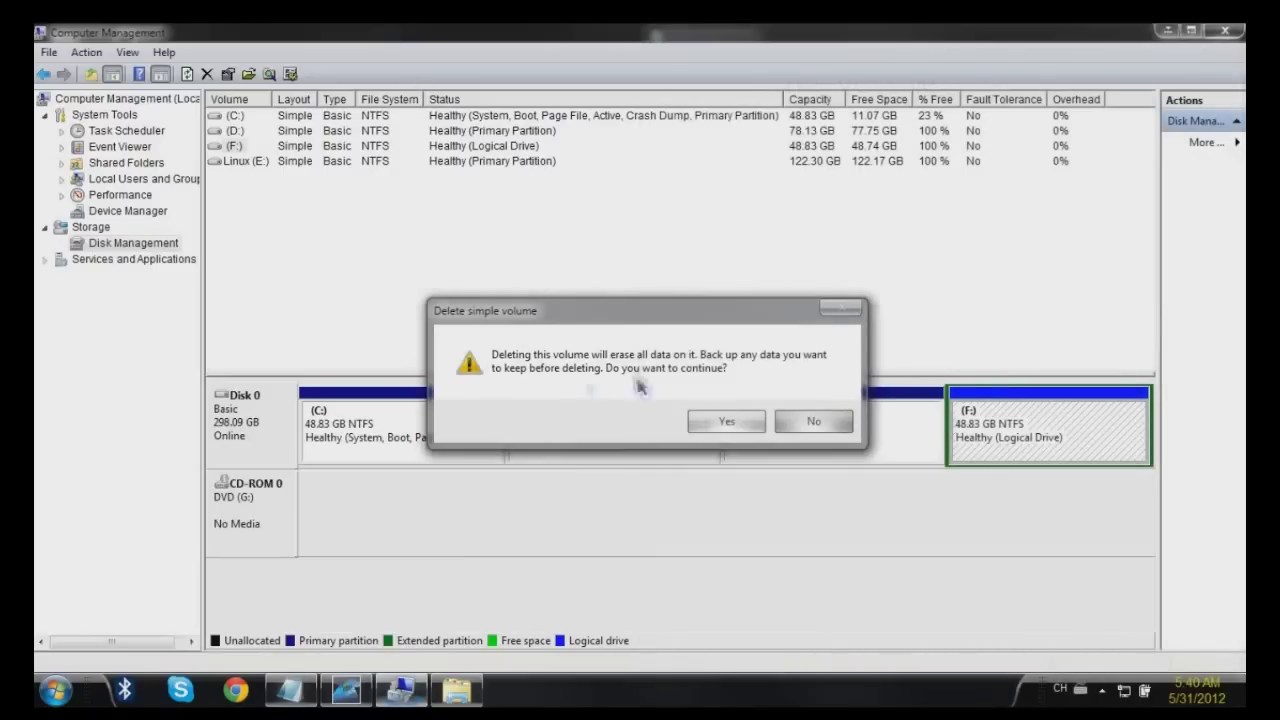
left_click(714, 420)
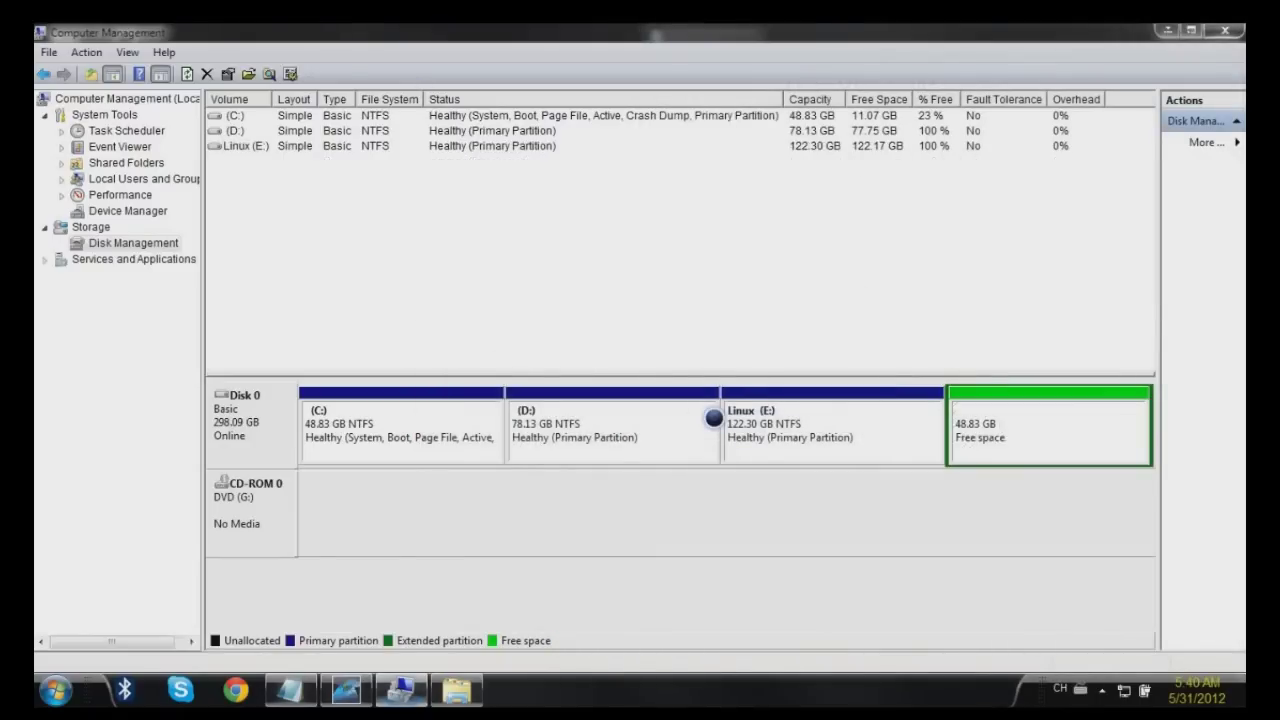
left_click(991, 414)
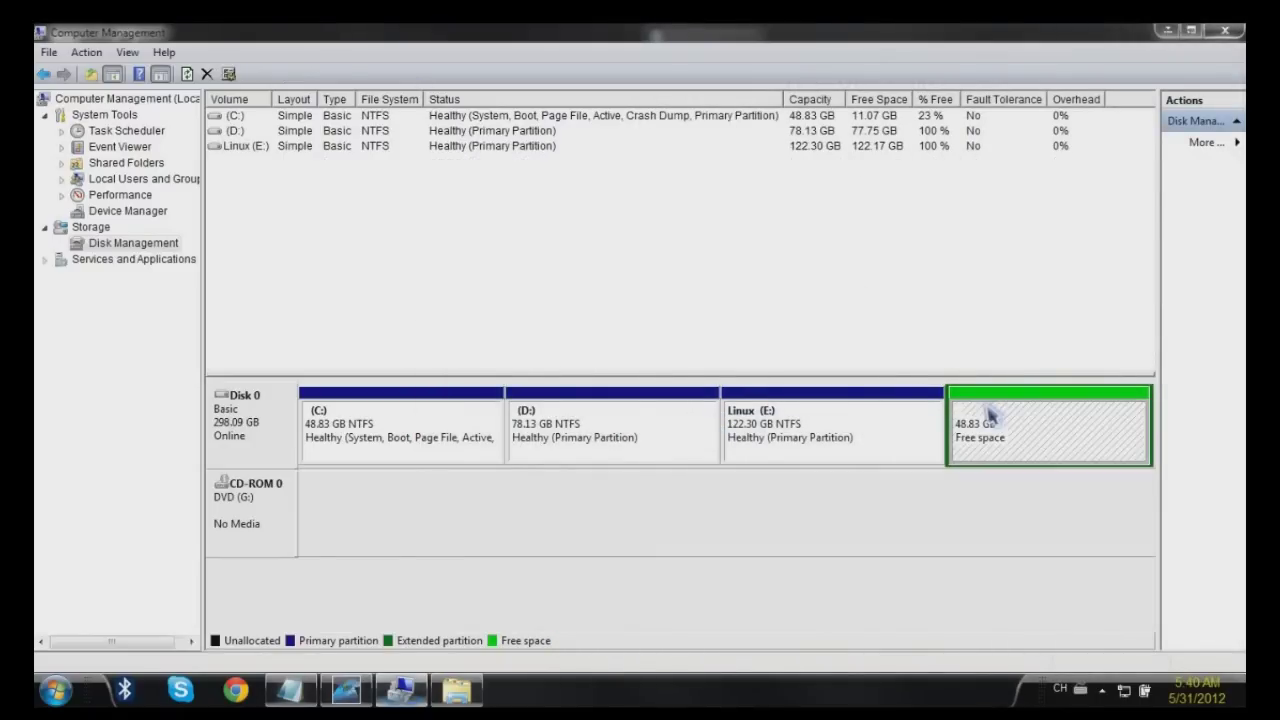
left_click(855, 420)
key("super+Left")
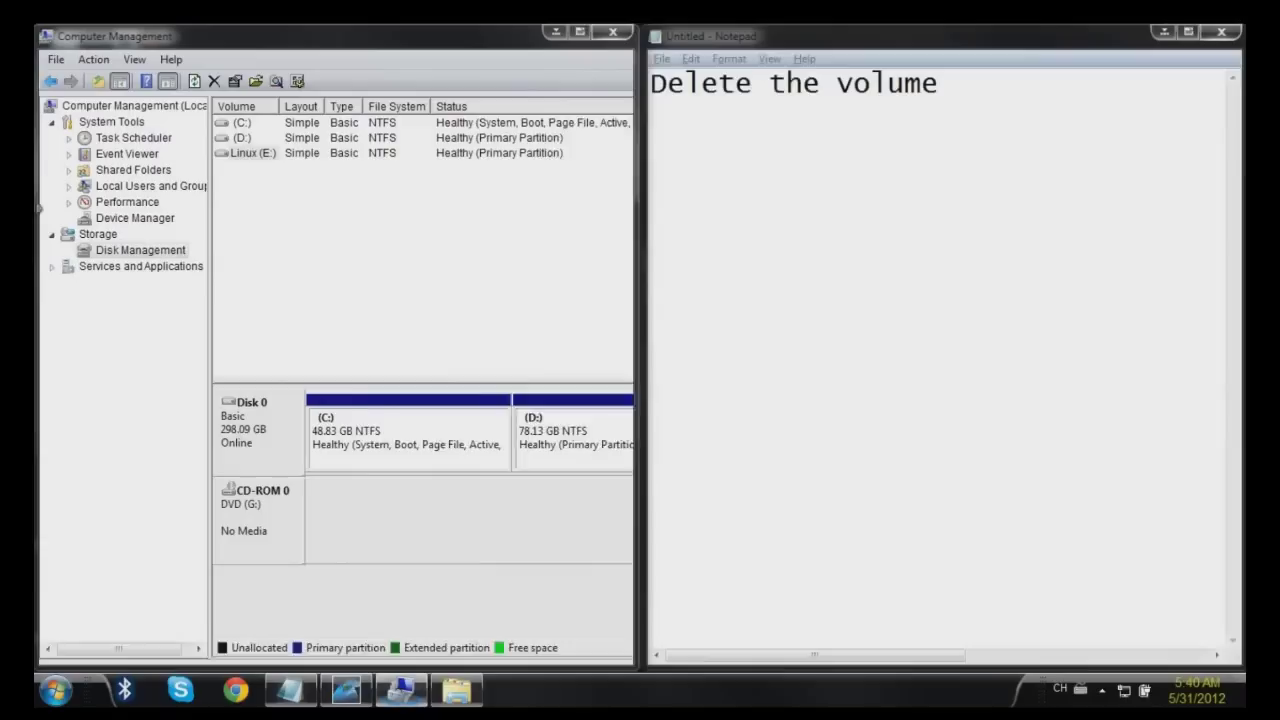
Replace the whole Notepad note with "after you have delete the volume, delete the partition"
left_click(983, 94)
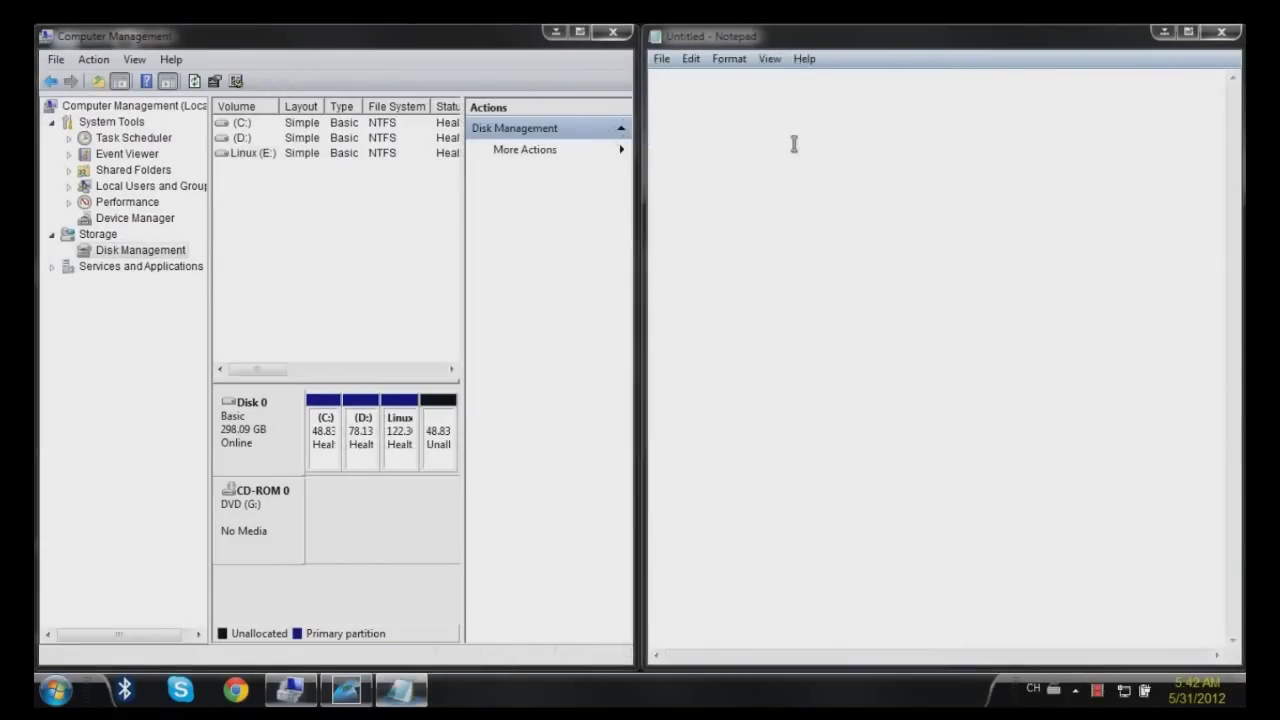
type("after")
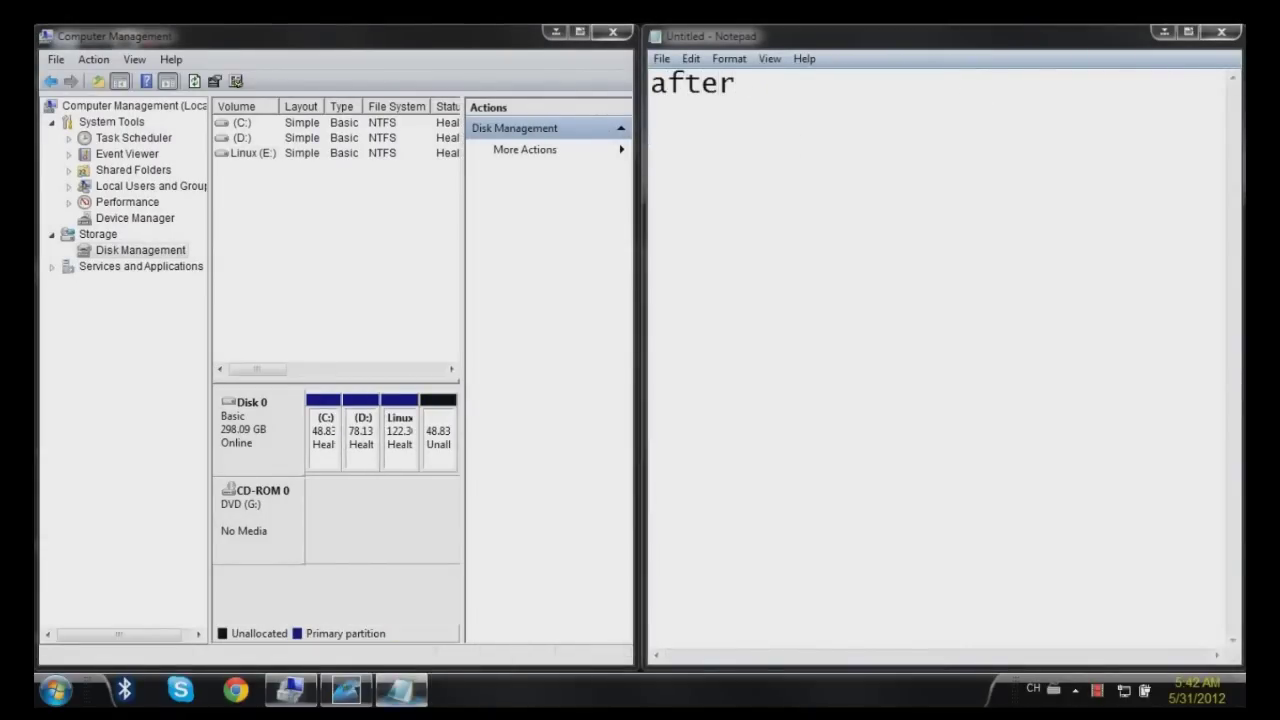
type(" you have dele")
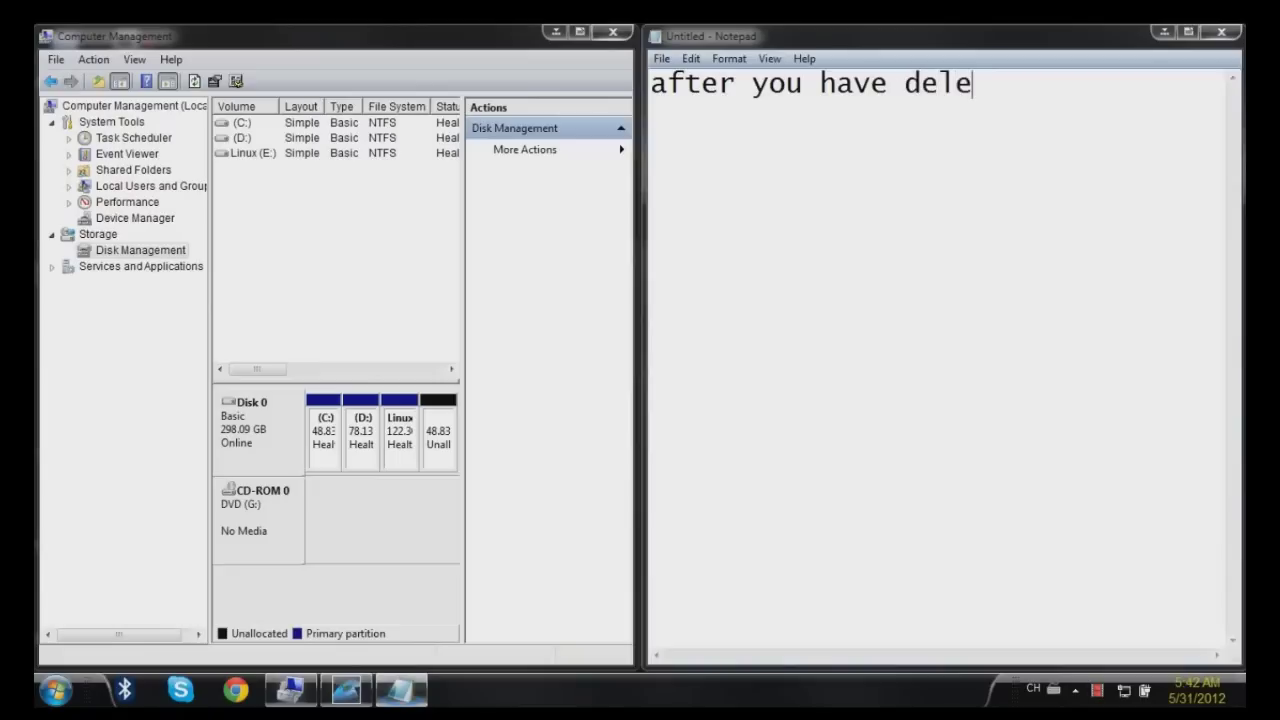
type("te the volu")
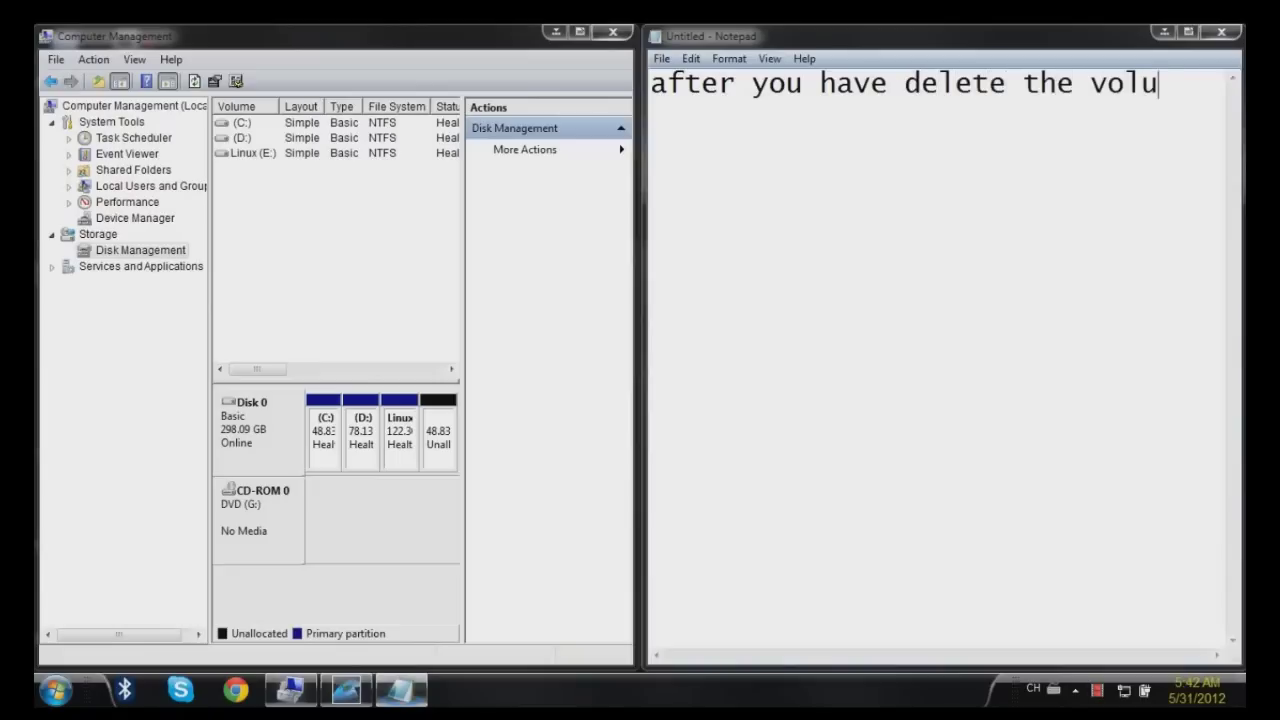
type("me, d")
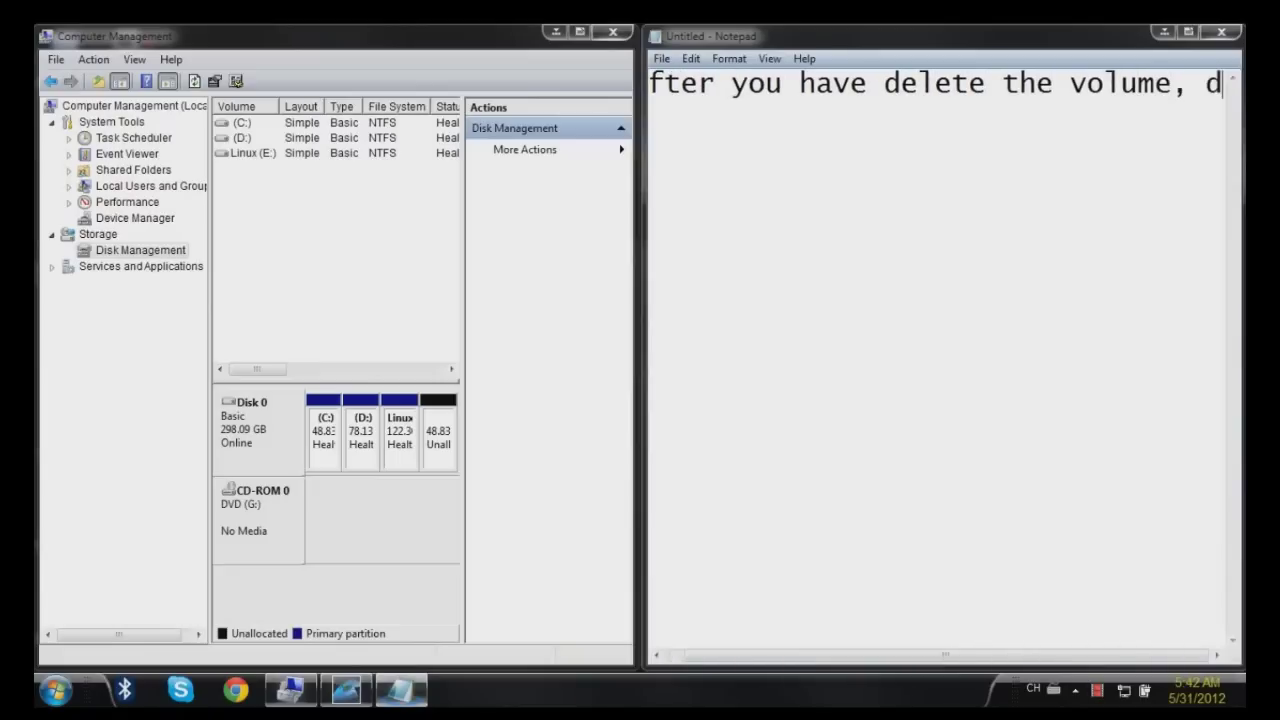
type("elete the sam")
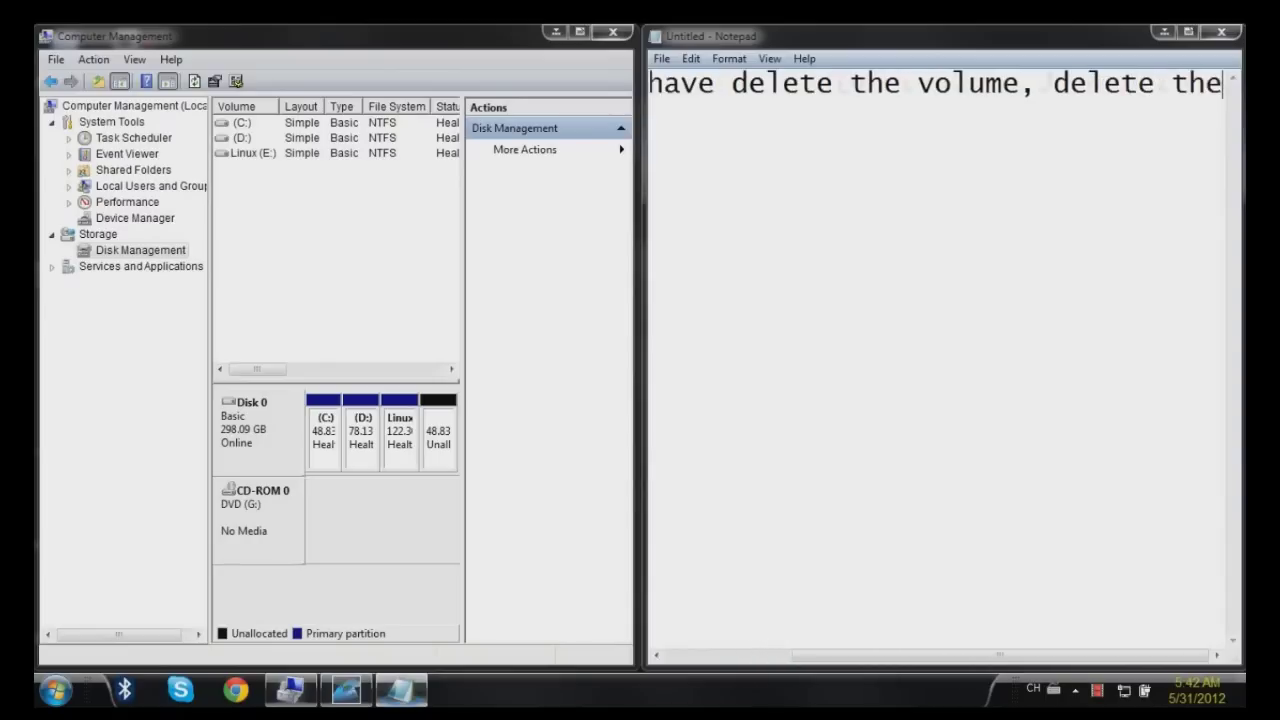
key("BackSpace")
key("BackSpace")
key("BackSpace")
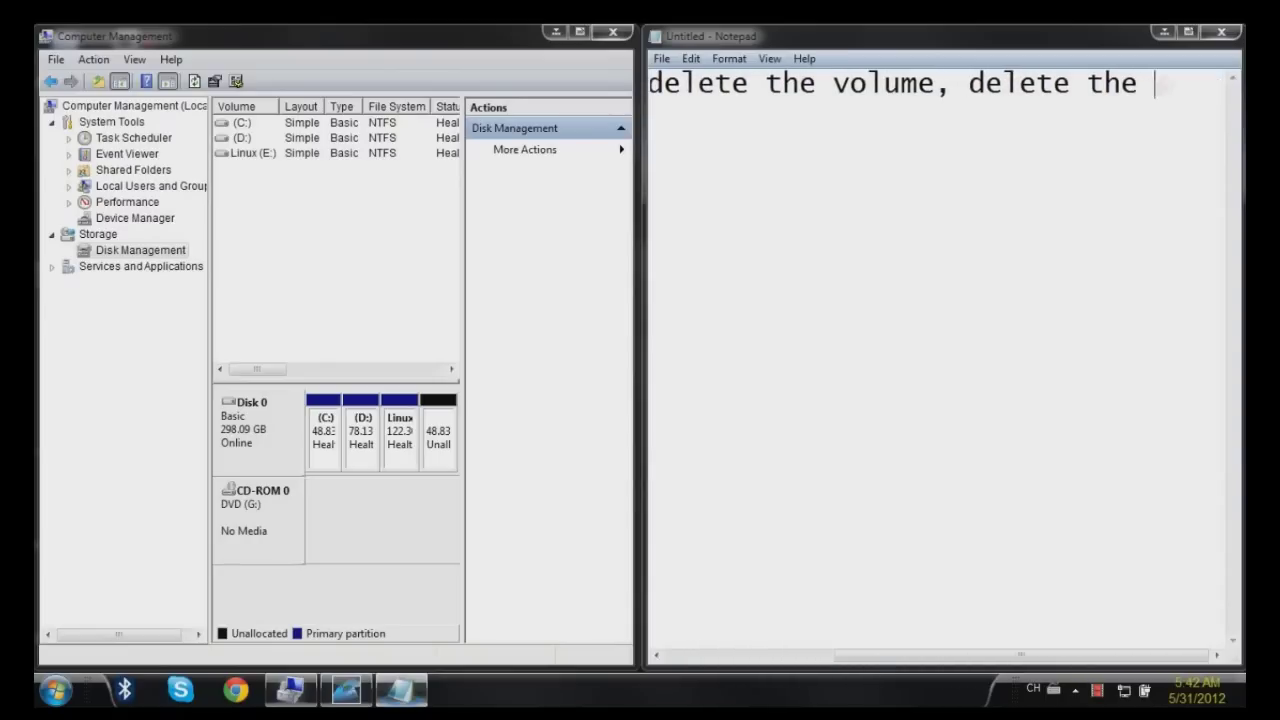
type("partition")
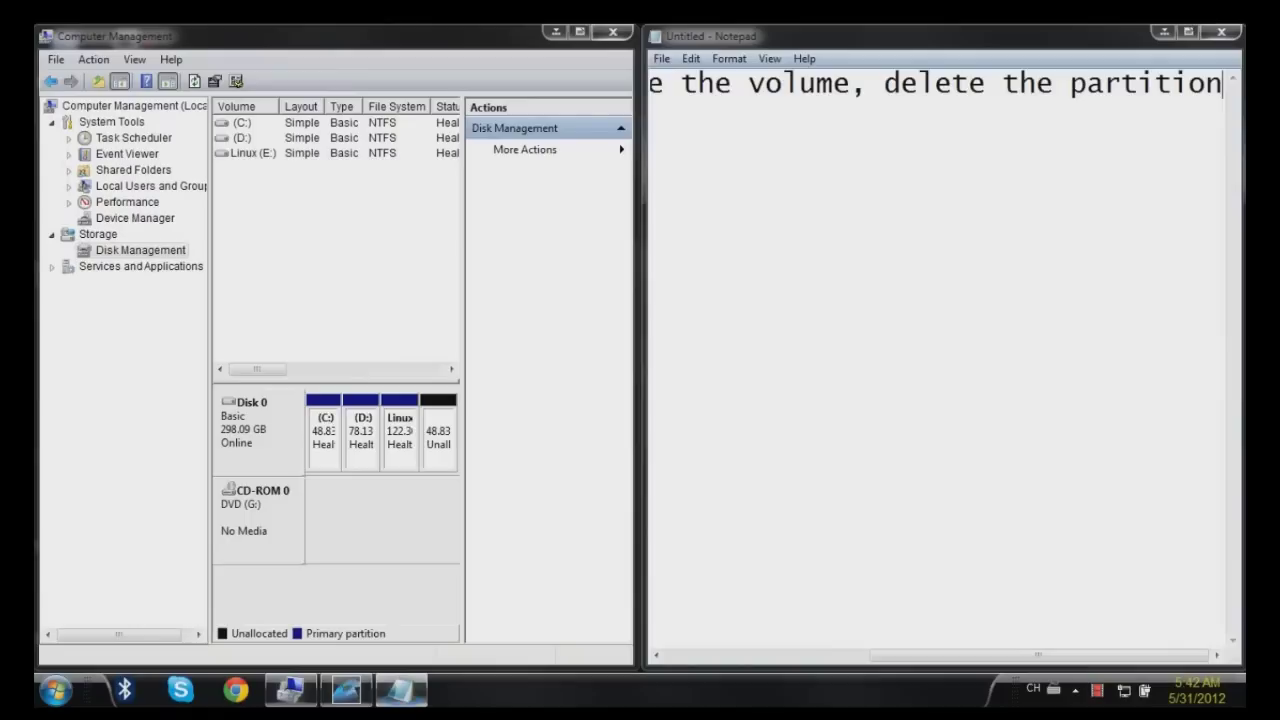
Maximize Computer Management to examine the unallocated space on Disk 0, and restore its window beside Notepad
left_click(580, 32)
left_click(930, 438)
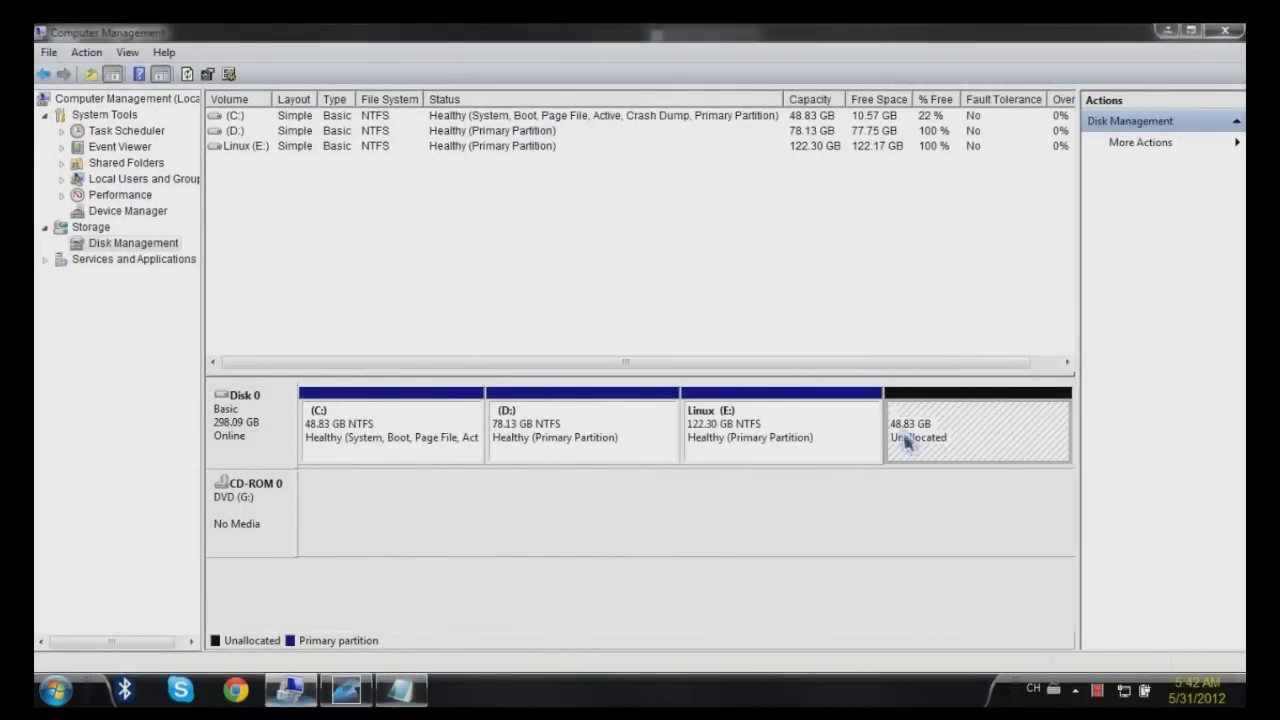
double_click(880, 32)
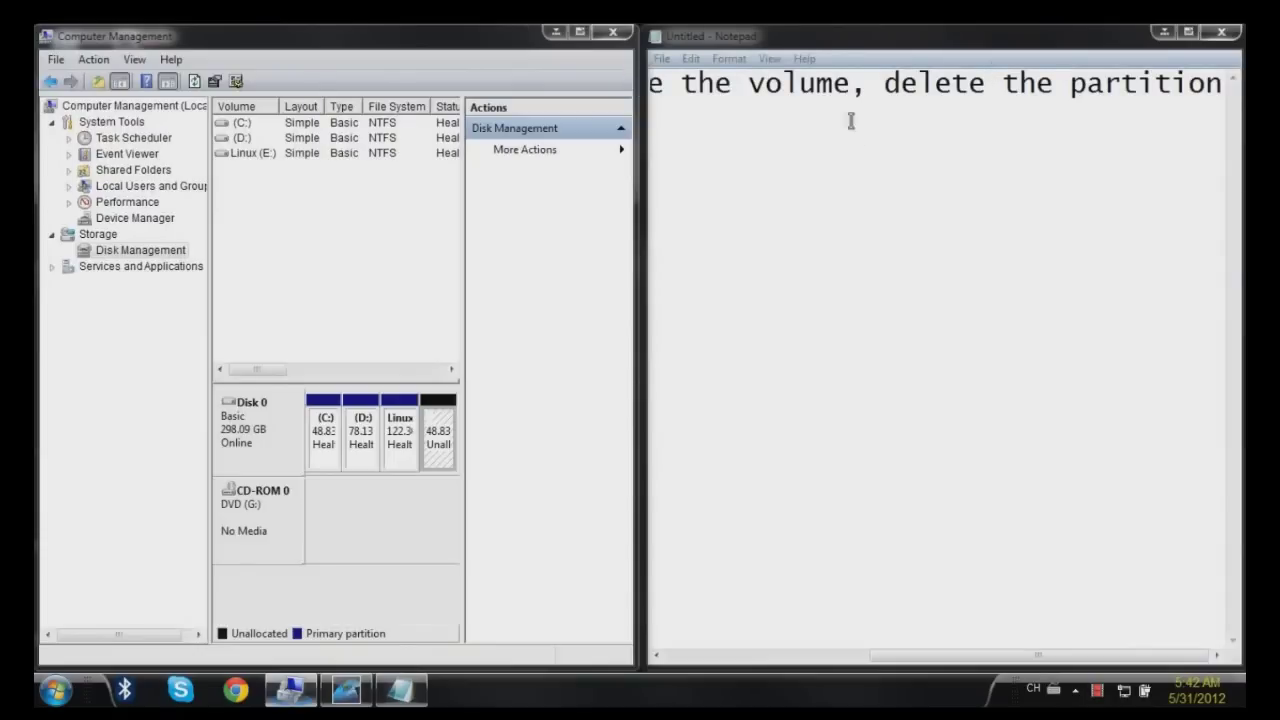
Return to Notepad and erase the whole note
left_click(851, 121)
left_click_drag(699, 84, 1224, 84)
key("Delete")
key("BackSpace")
key("BackSpace")
key("BackSpace")
key("BackSpace")
key("BackSpace")
key("BackSpace")
key("BackSpace")
key("BackSpace")
key("BackSpace")
key("BackSpace")
key("BackSpace")
key("BackSpace")
key("BackSpace")
key("BackSpace")
key("BackSpace")
key("BackSpace")
key("BackSpace")
key("BackSpace")
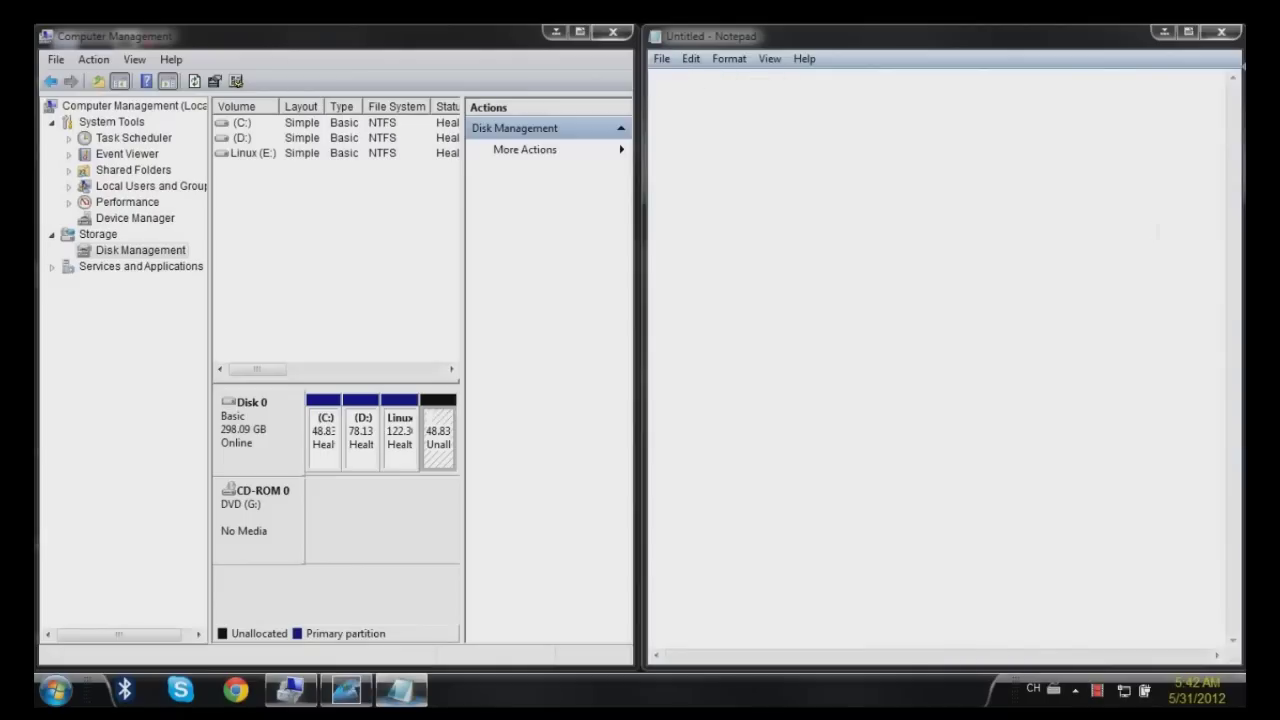
Write the note "Now choose another partition that will extend on the old one"
type("Now lets")
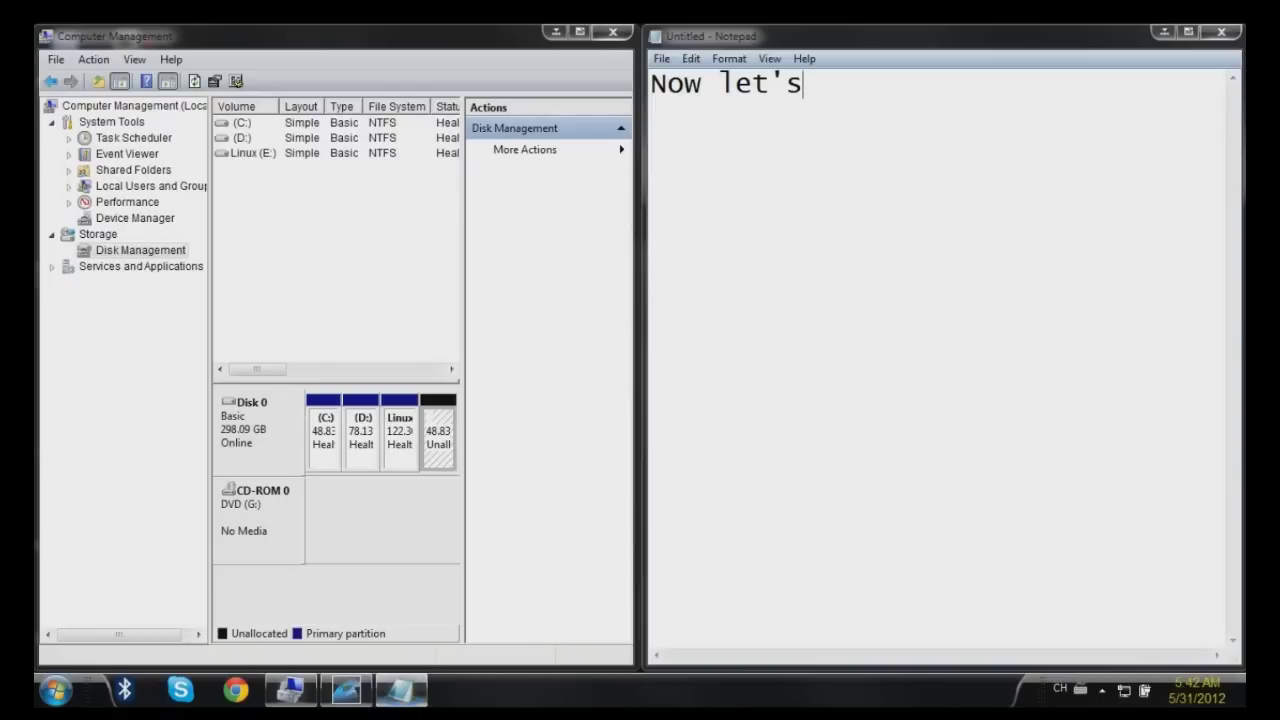
key("BackSpace")
key("BackSpace")
key("BackSpace")
key("BackSpace")
key("BackSpace")
type("choose")
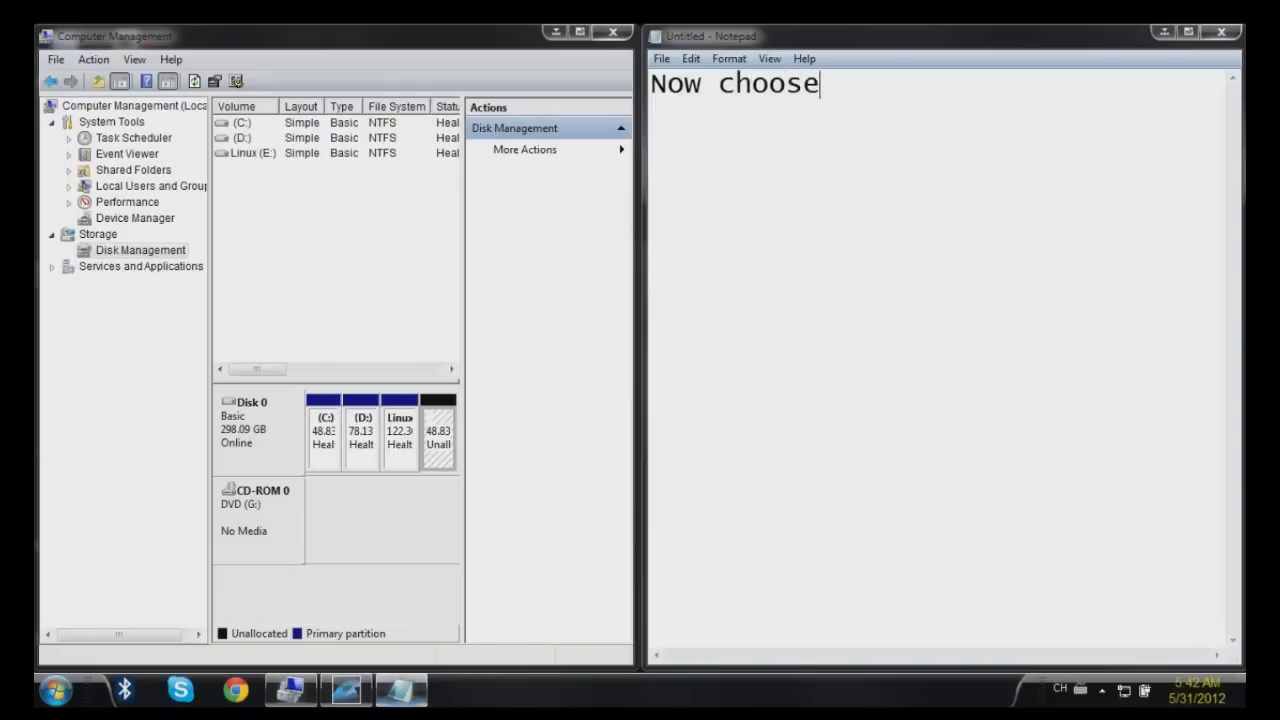
type(" another pa")
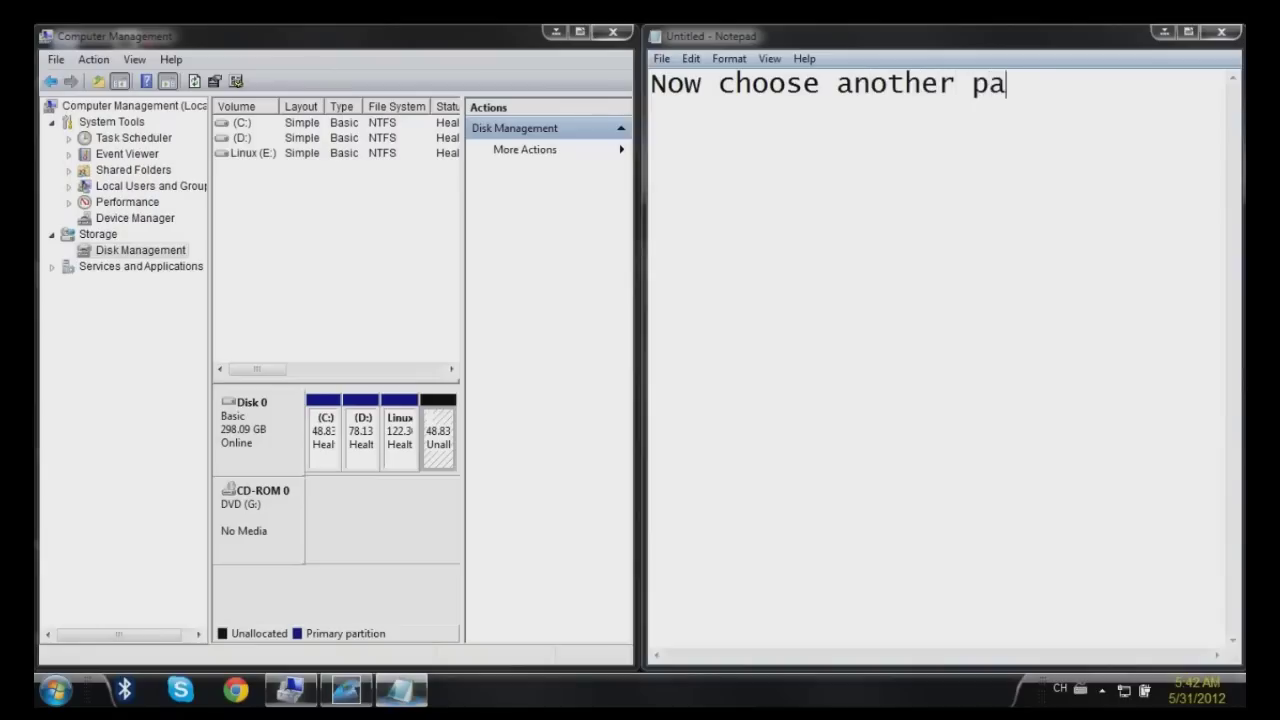
type("rtition ")
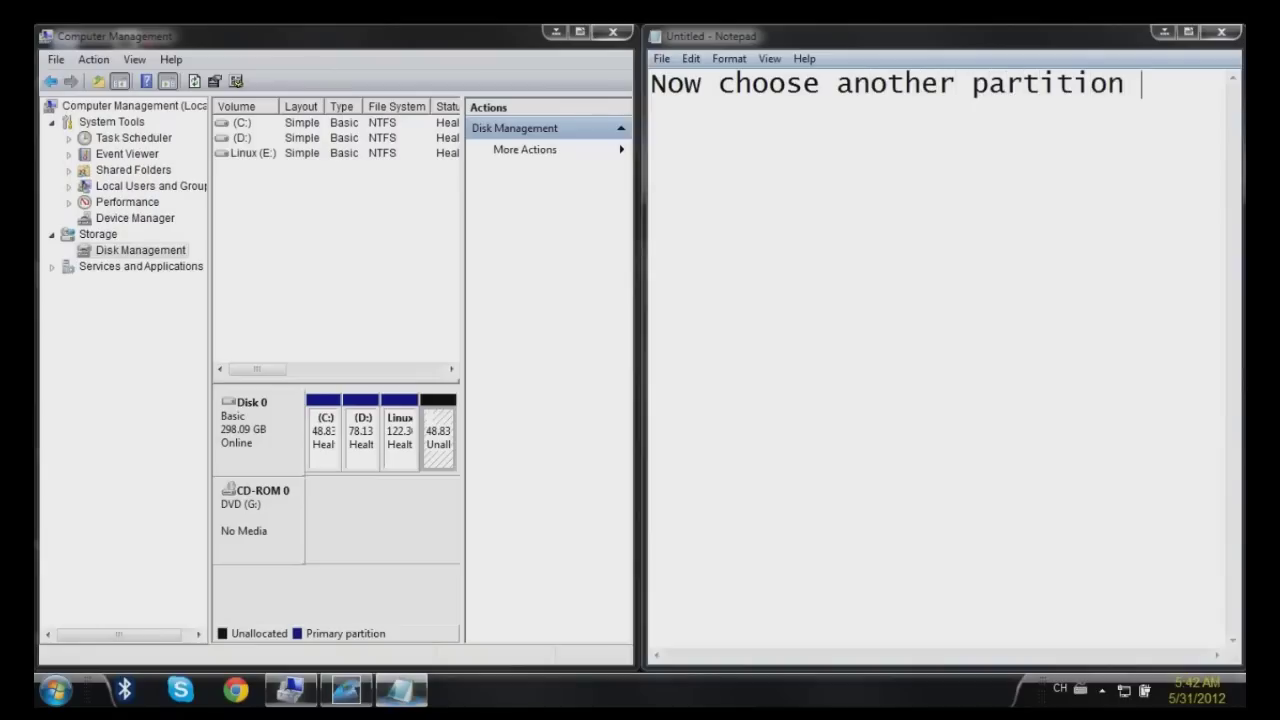
type("that ")
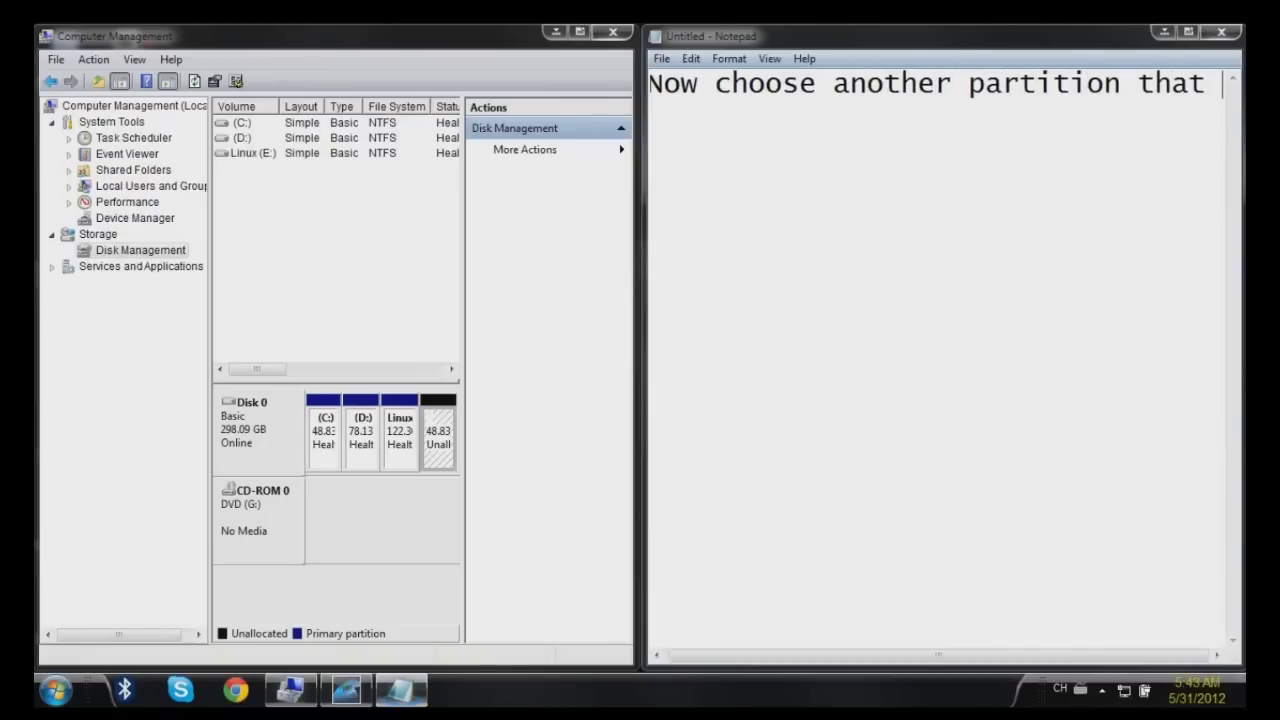
type("will ")
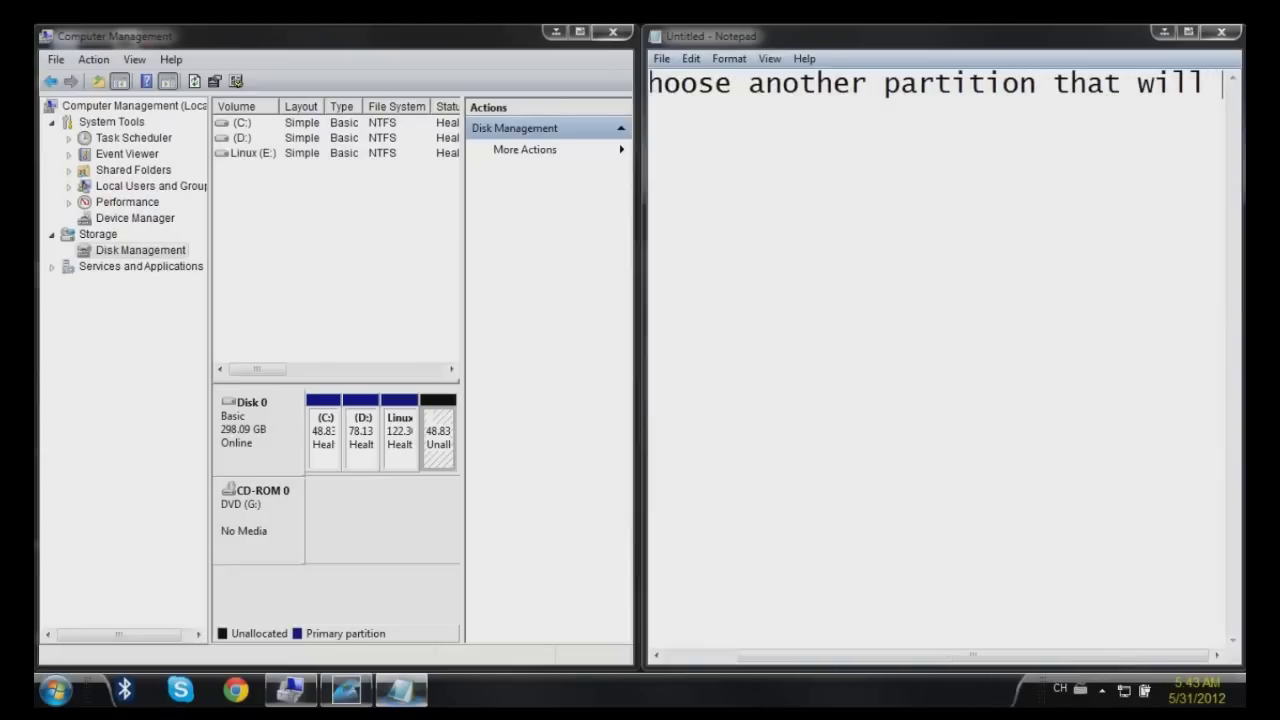
type("exteend")
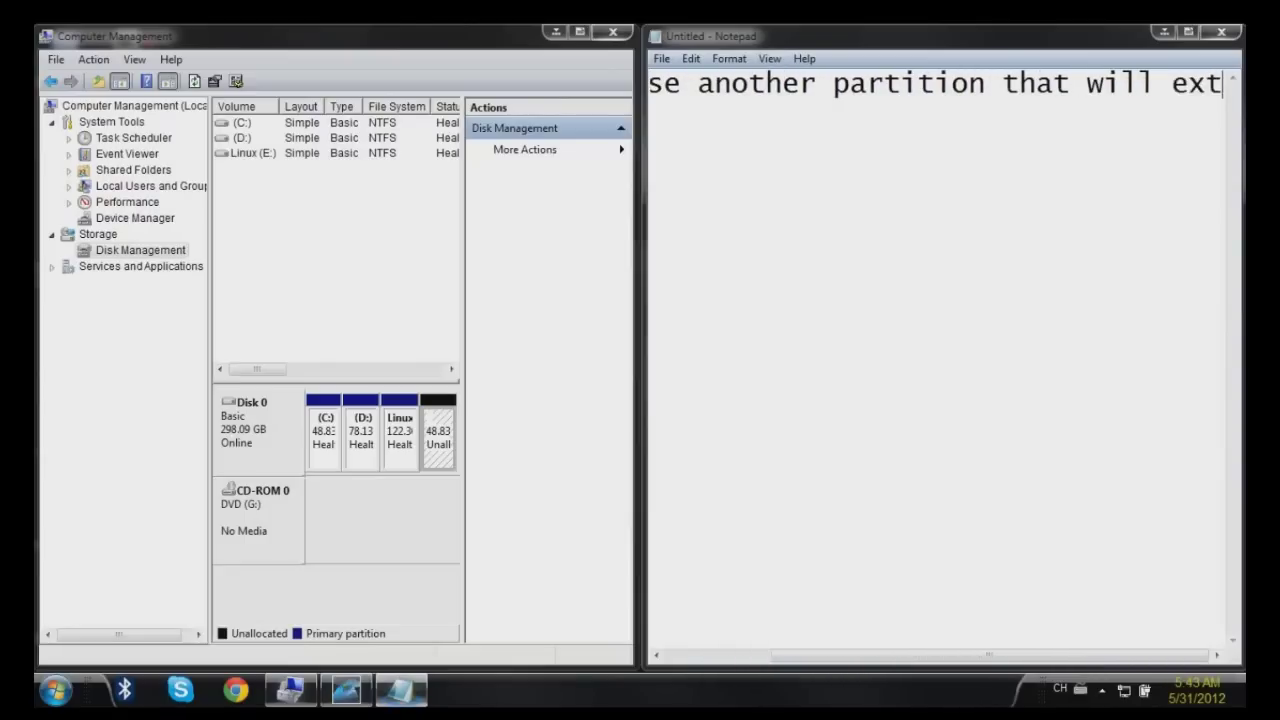
key("BackSpace")
key("BackSpace")
key("BackSpace")
key("BackSpace")
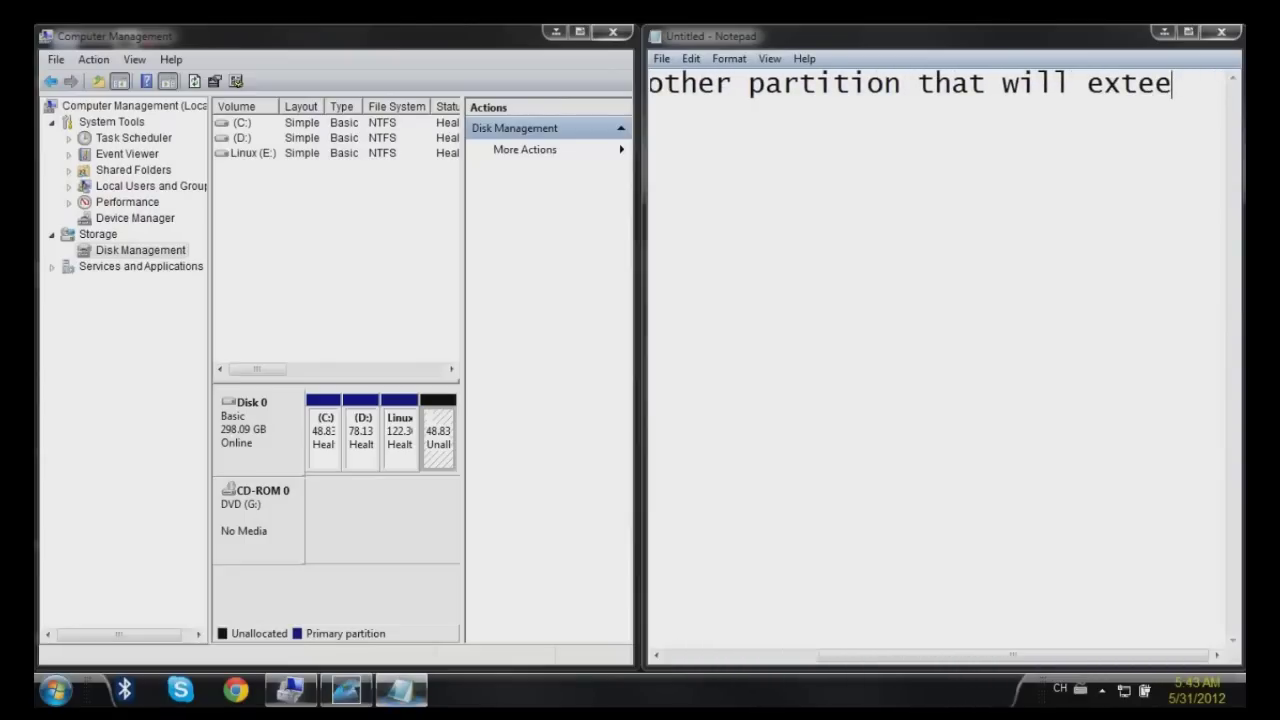
type("nd on t")
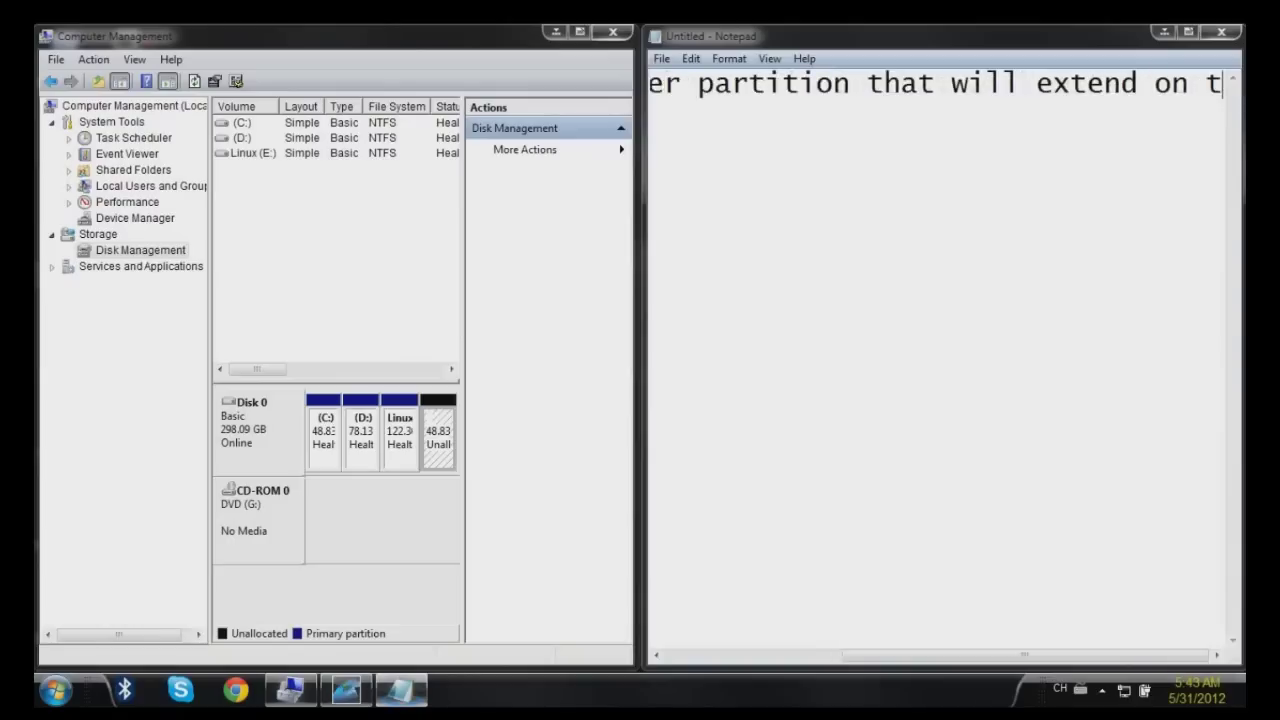
type("he old one")
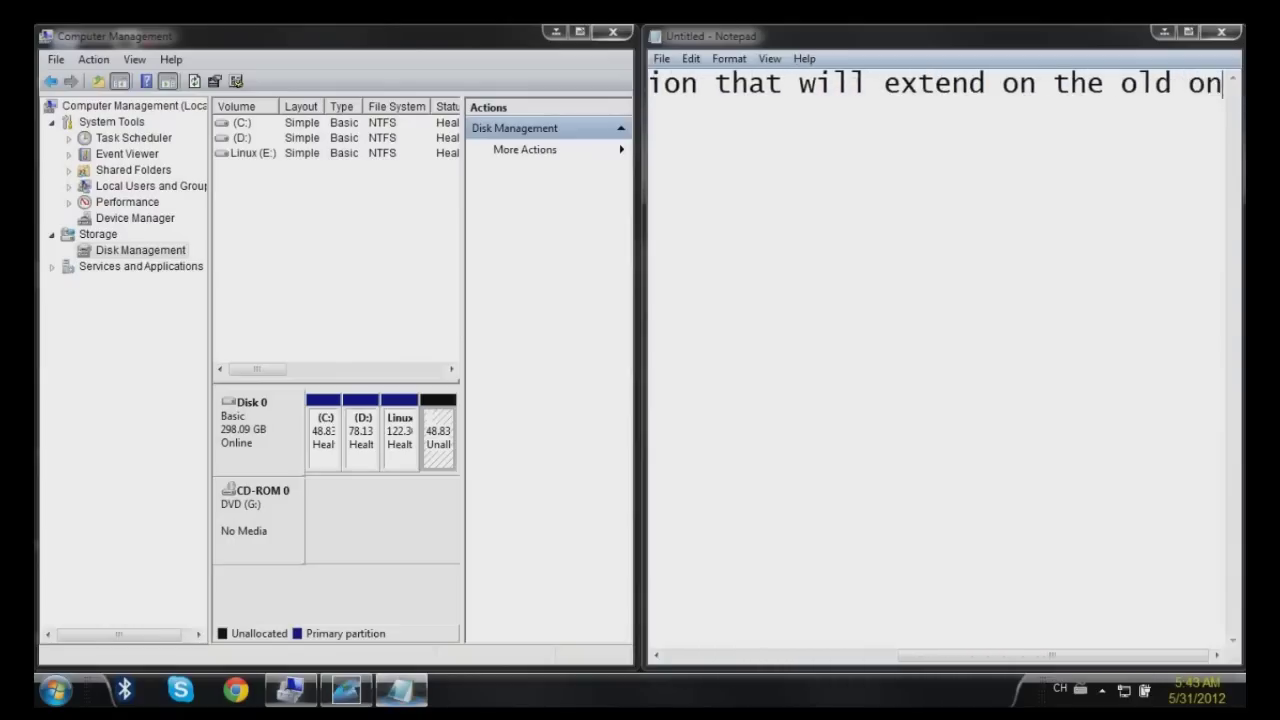
Maximize Computer Management and start extending volume Linux (E:), proceeding to the disk selection with 50000 MB from Disk 0
left_click(440, 29)
left_click(579, 32)
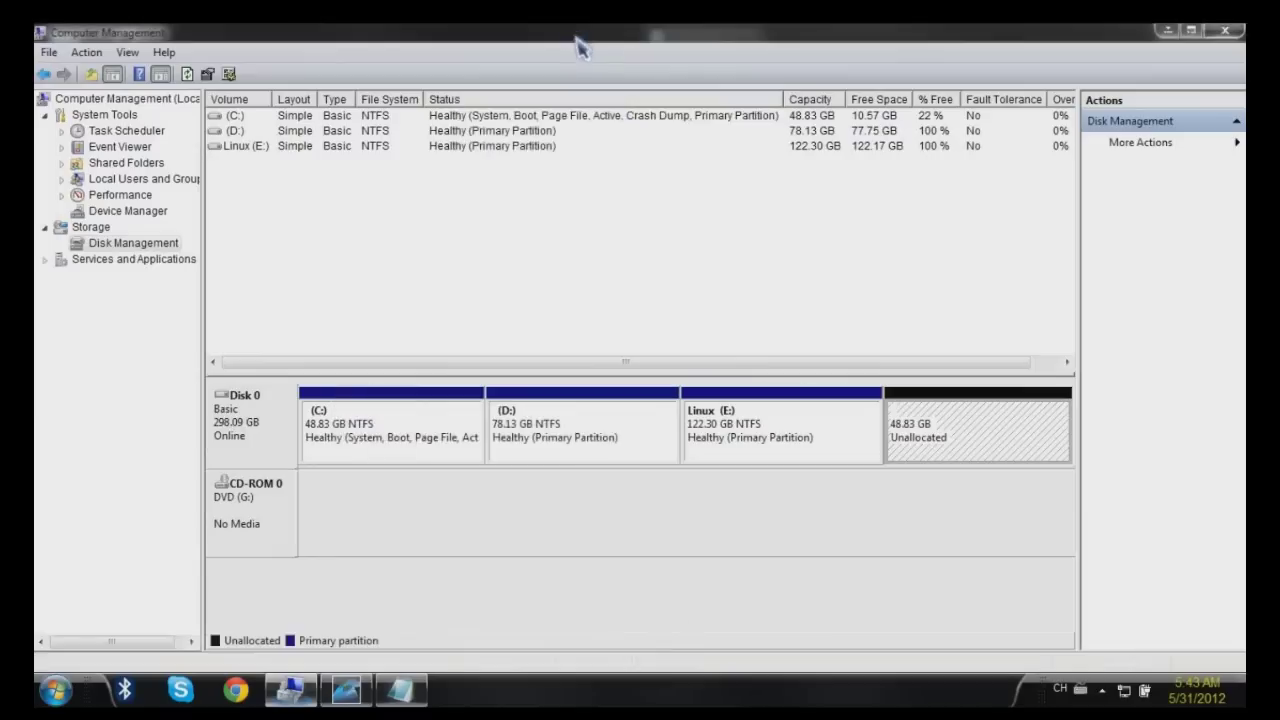
left_click(775, 428)
right_click(775, 428)
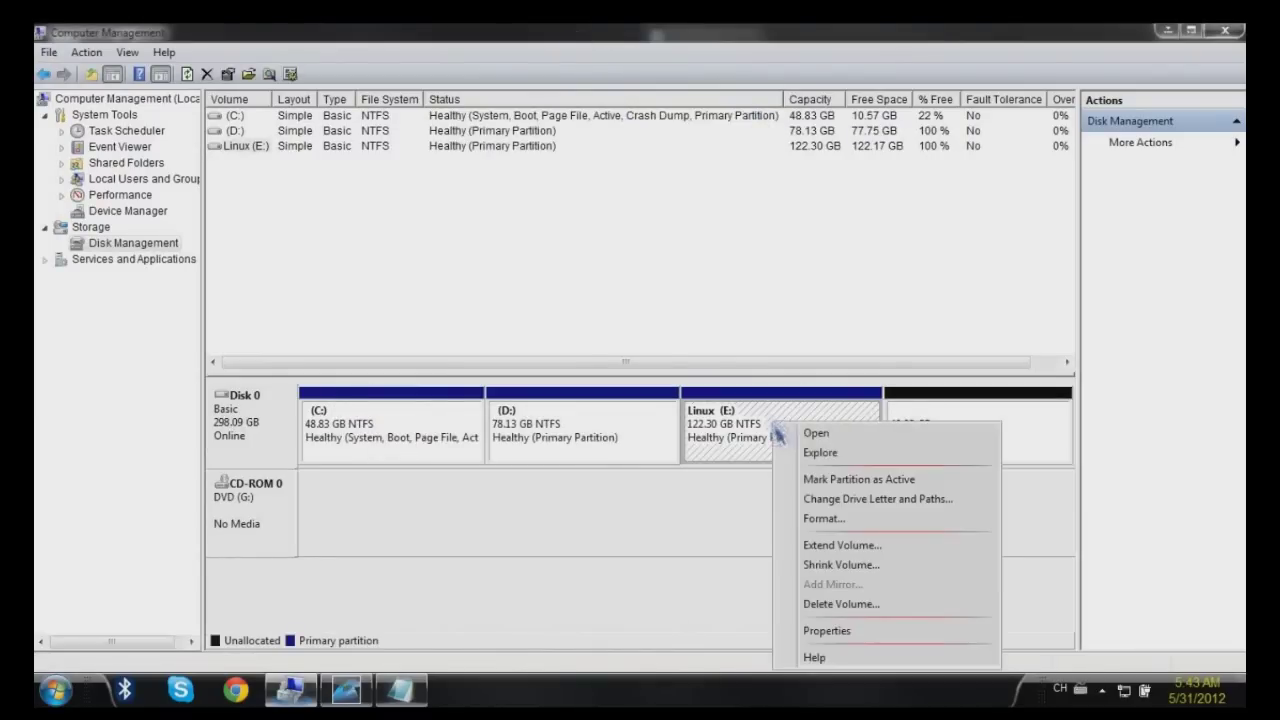
left_click(838, 547)
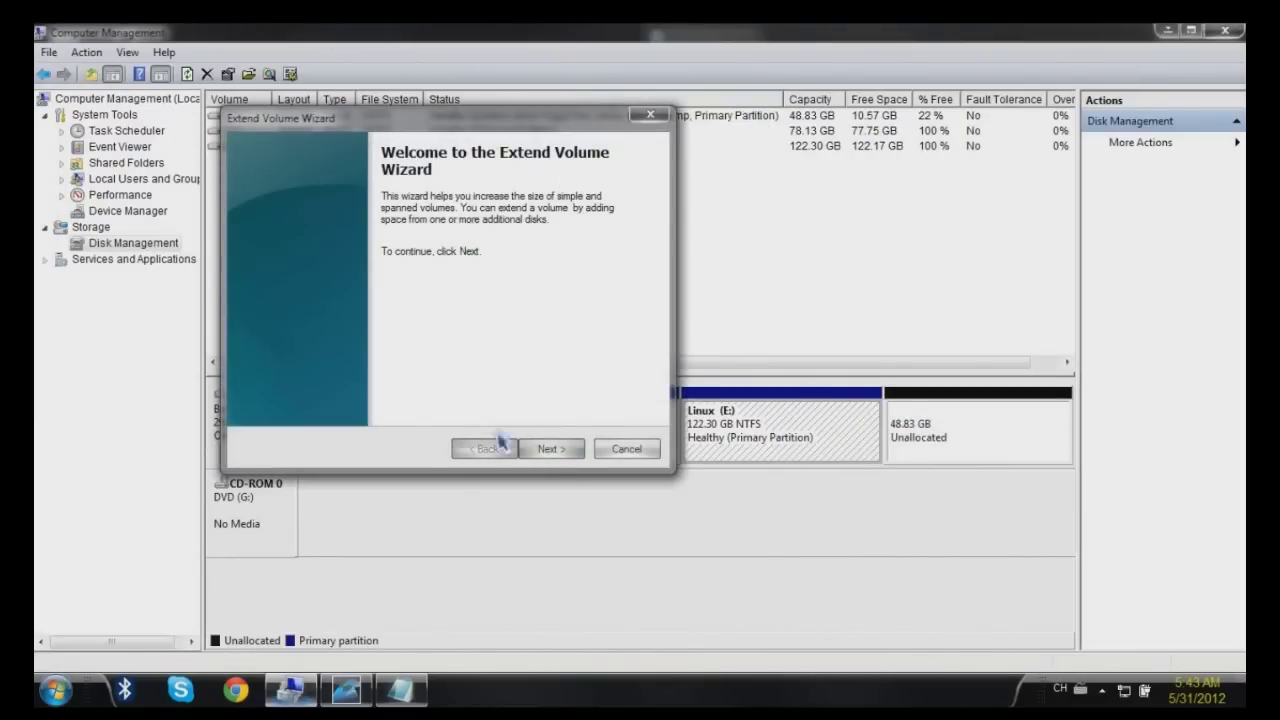
left_click(551, 450)
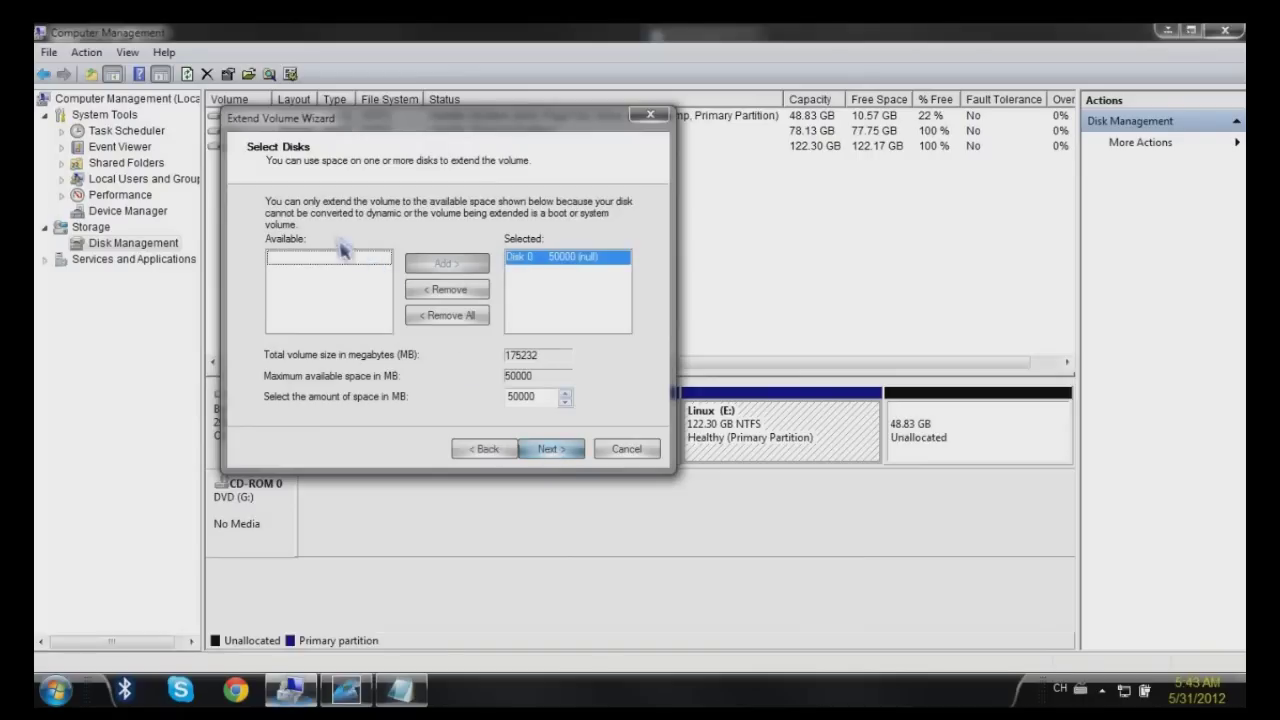
left_click(585, 262)
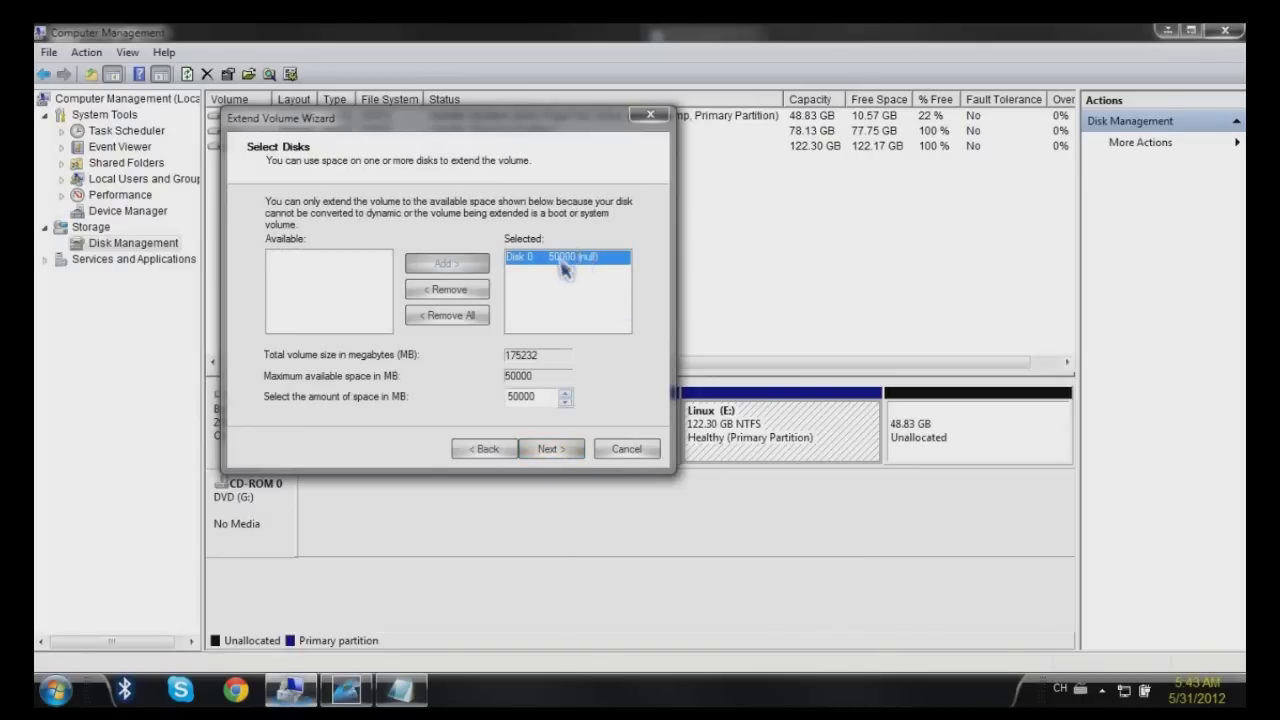
Switch to Notepad and replace the whole note with "Select the partition, in that case it is the 50GB one."
left_click(401, 690)
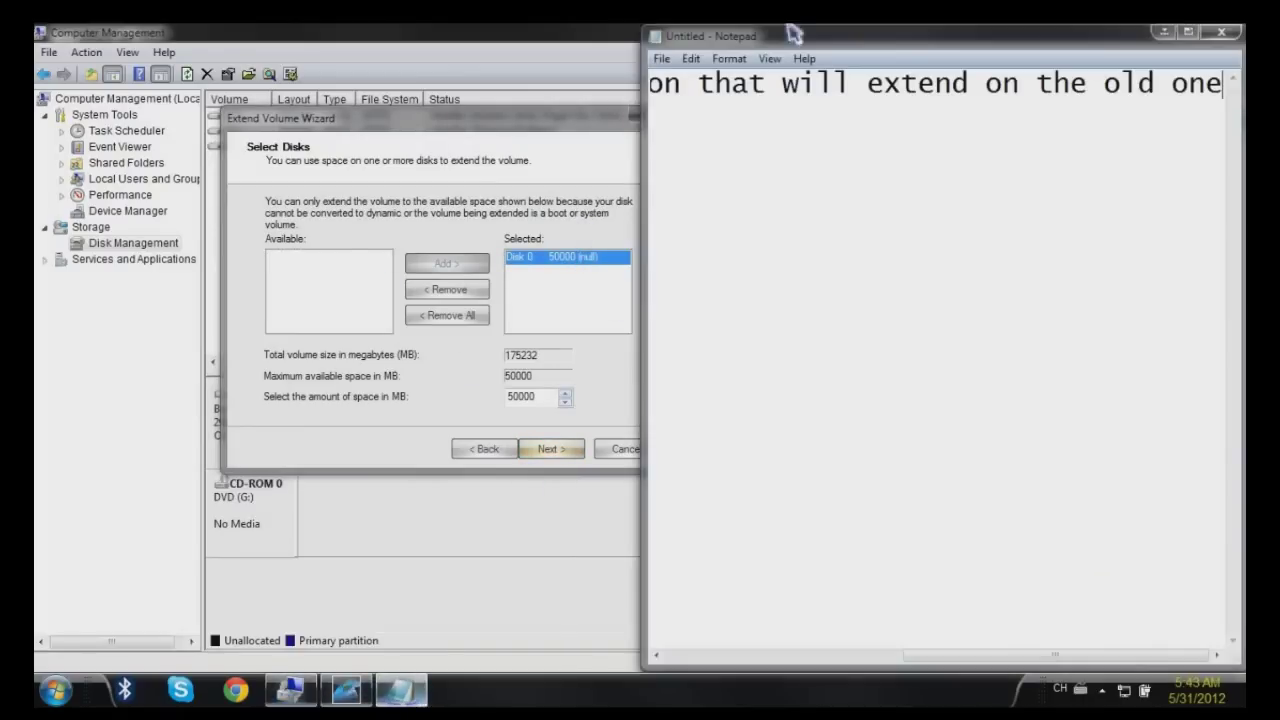
left_click_drag(1222, 85, 545, 172)
key("BackSpace")
type("Select the part")
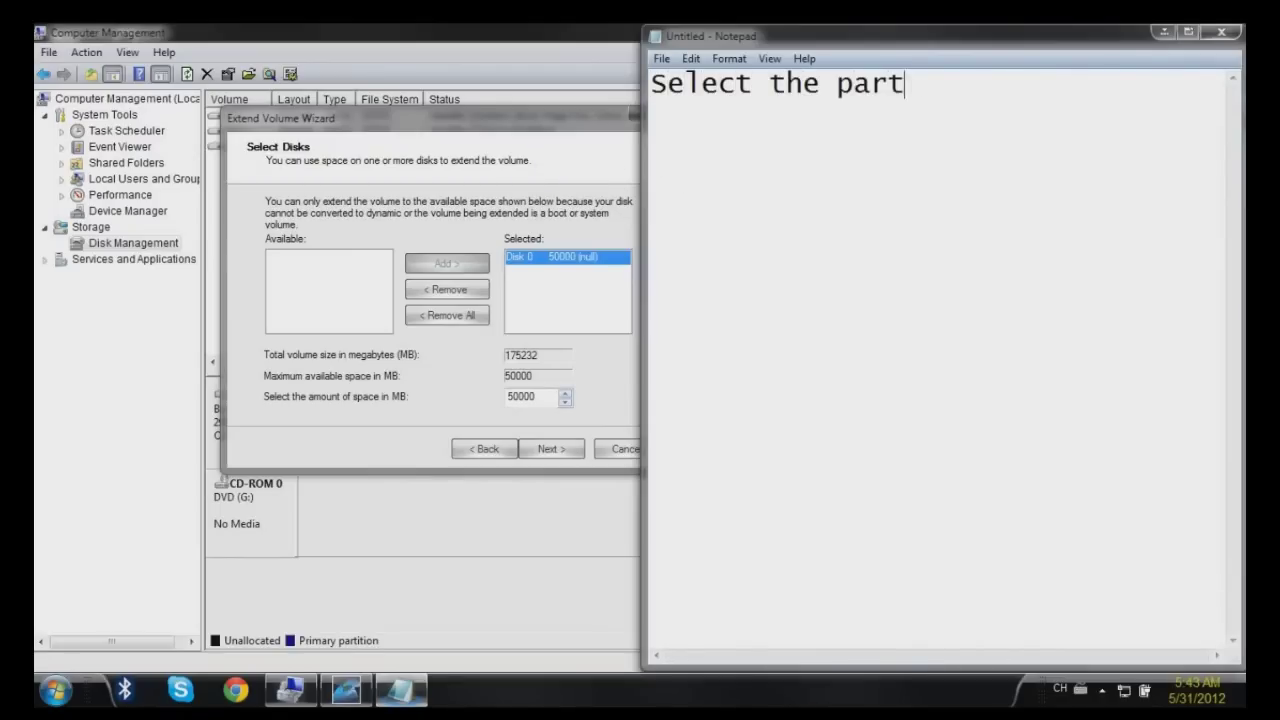
type("ition")
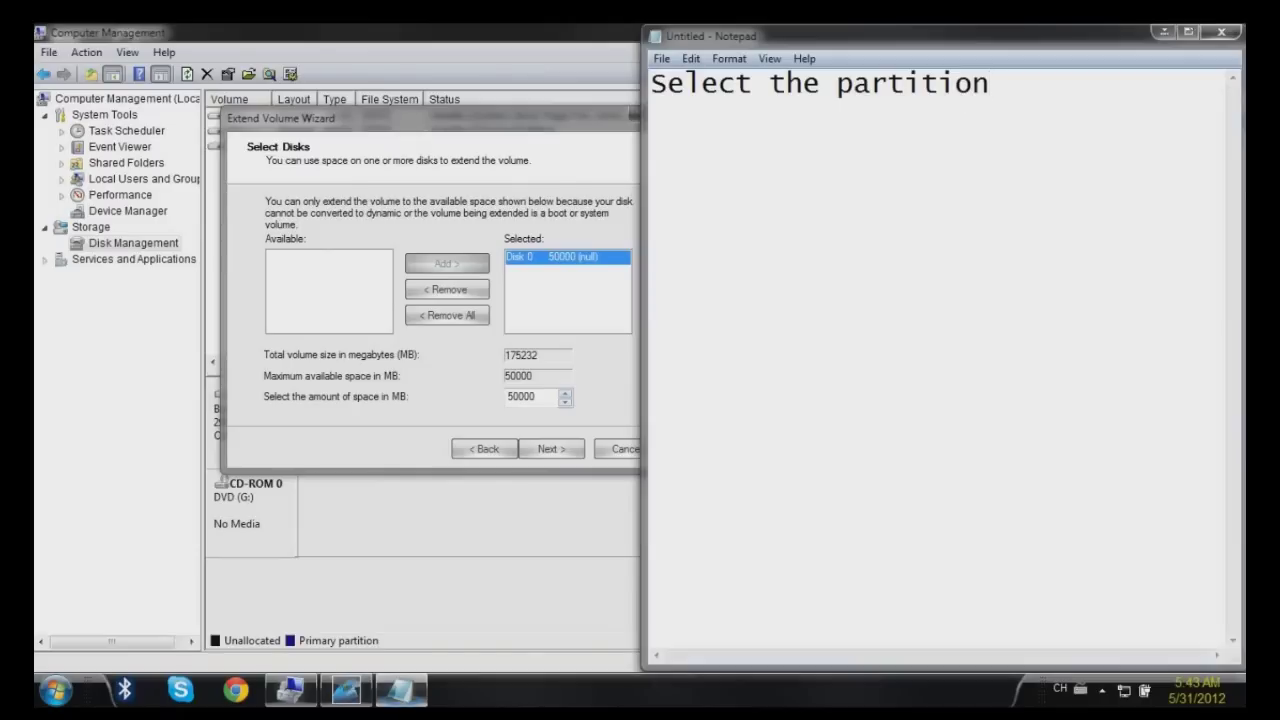
type(", int ")
type("hat case ")
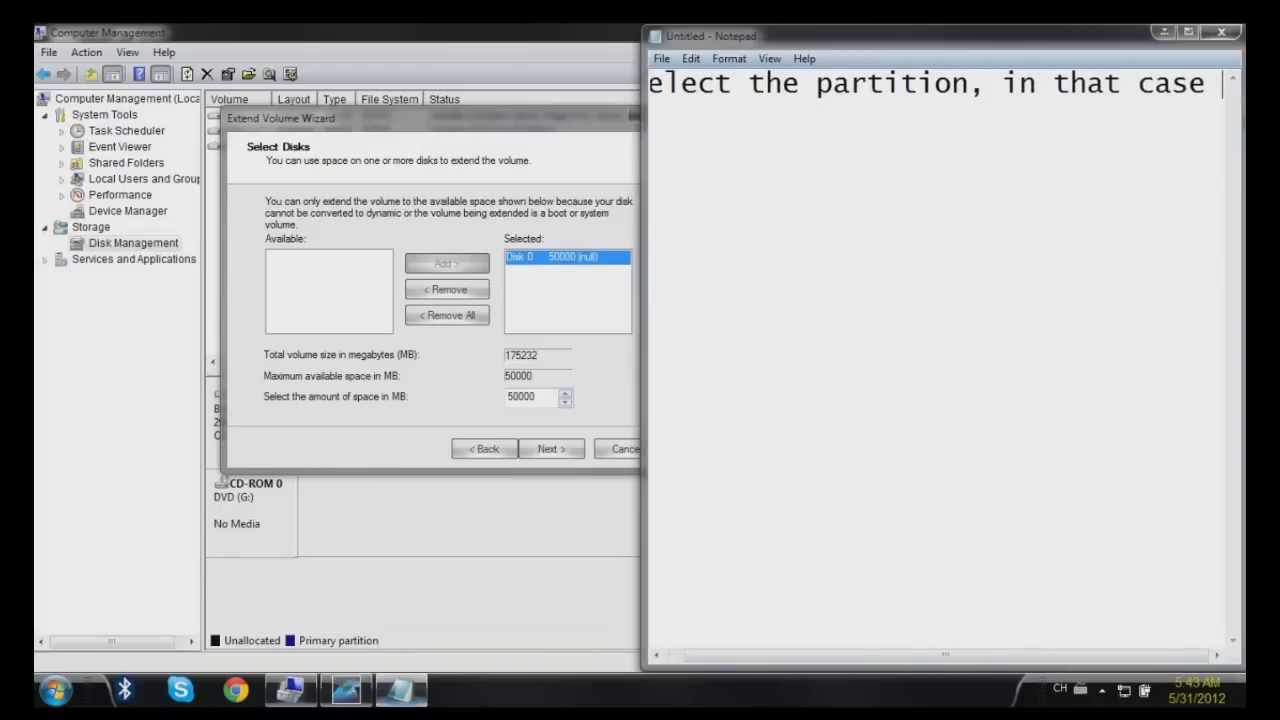
type("it is the 50GB one.")
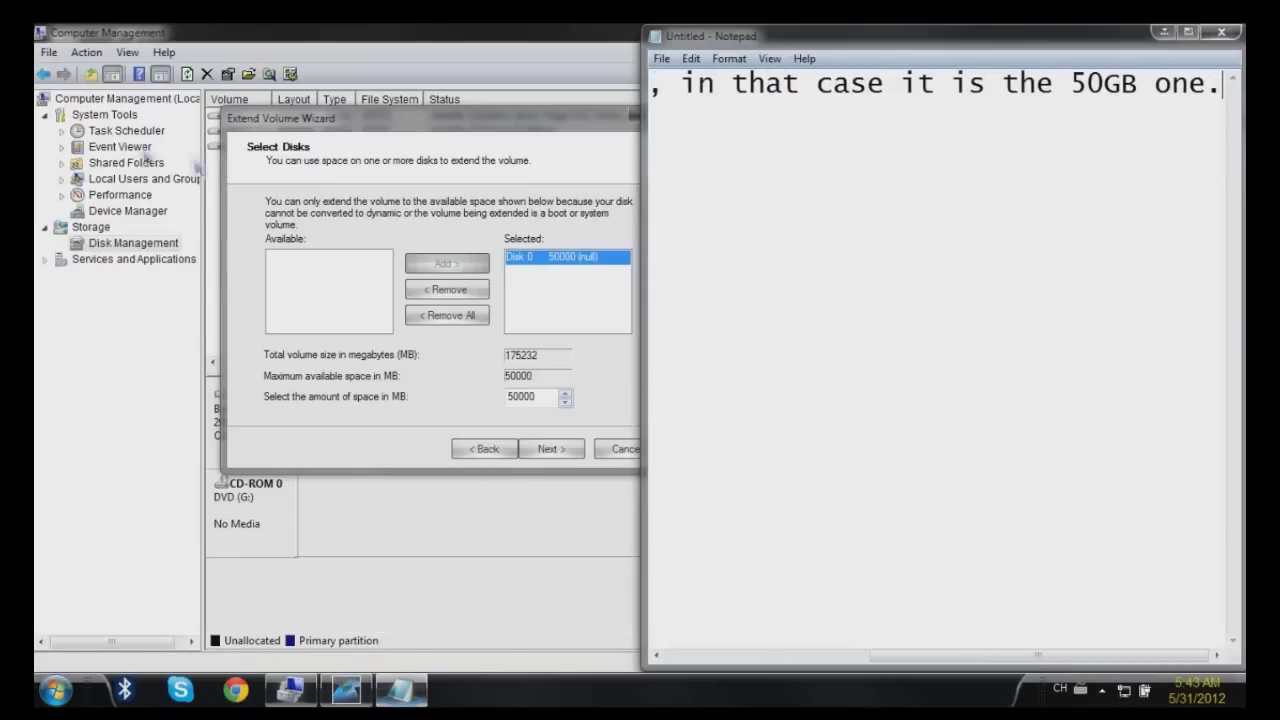
Return to the Extend Volume Wizard, finish extending Linux (E:) by 50000 MB from Disk 0, and select the extended volume
left_click(377, 118)
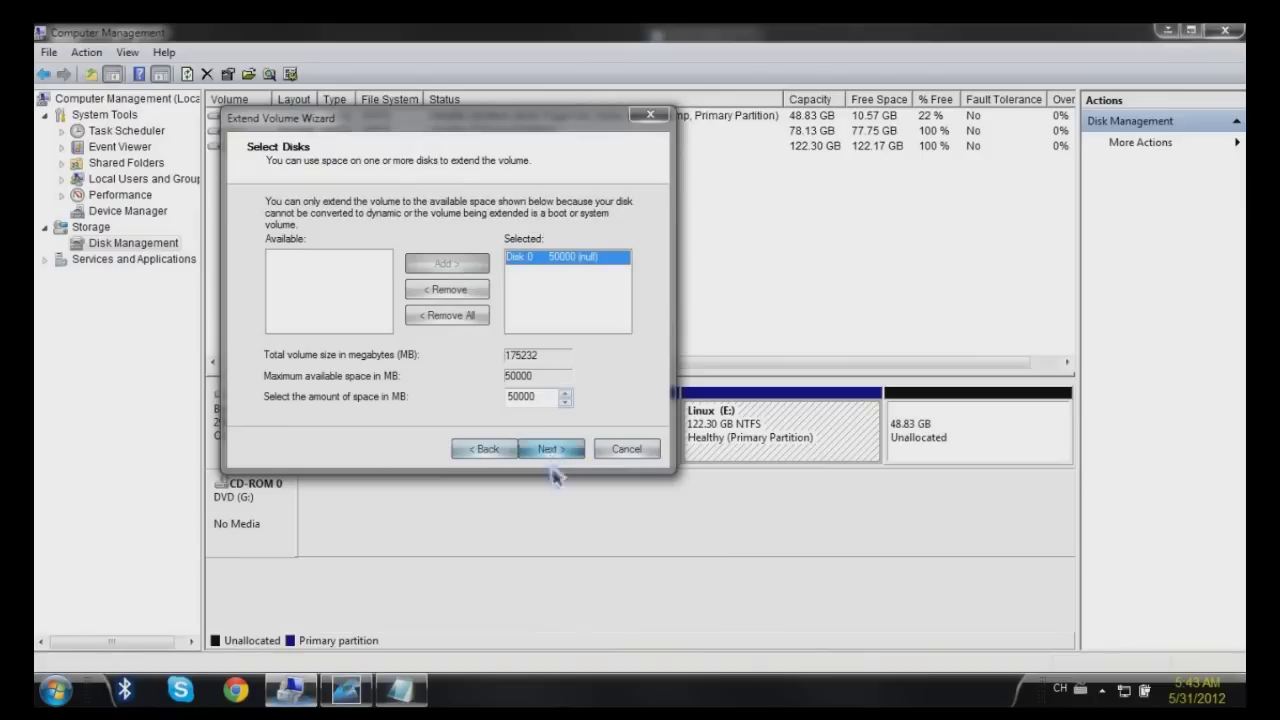
left_click(546, 449)
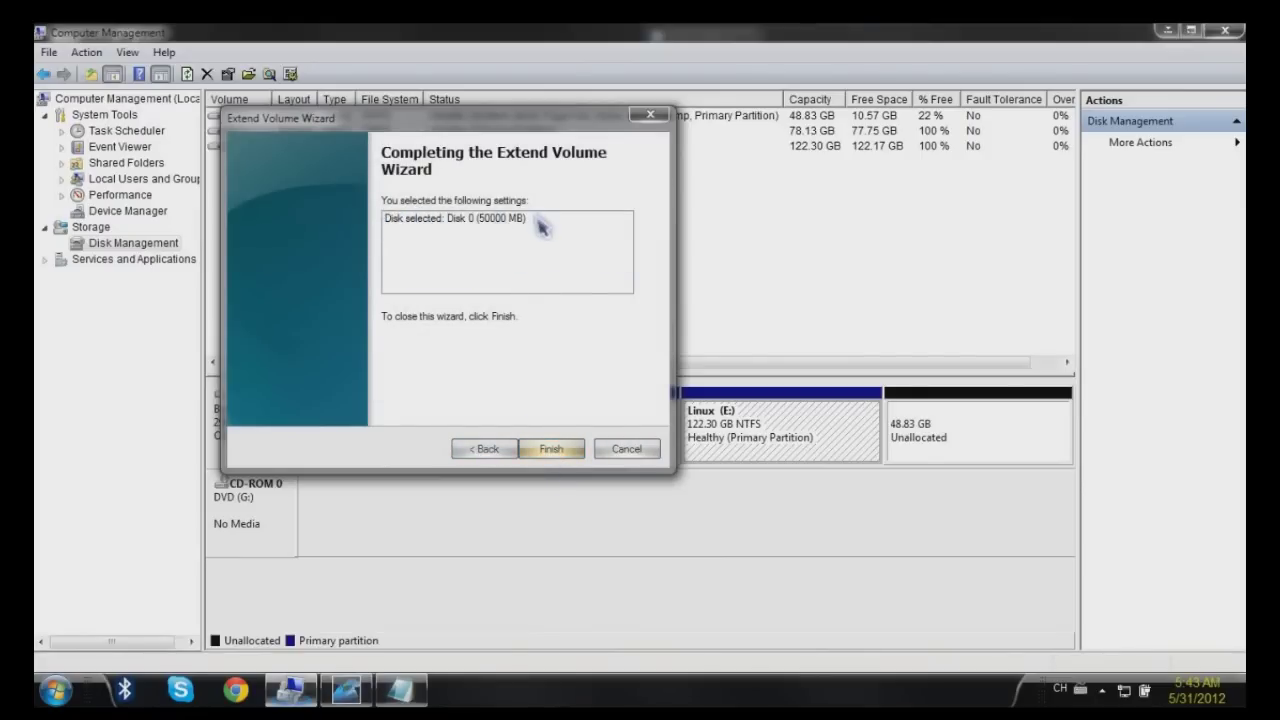
left_click(551, 449)
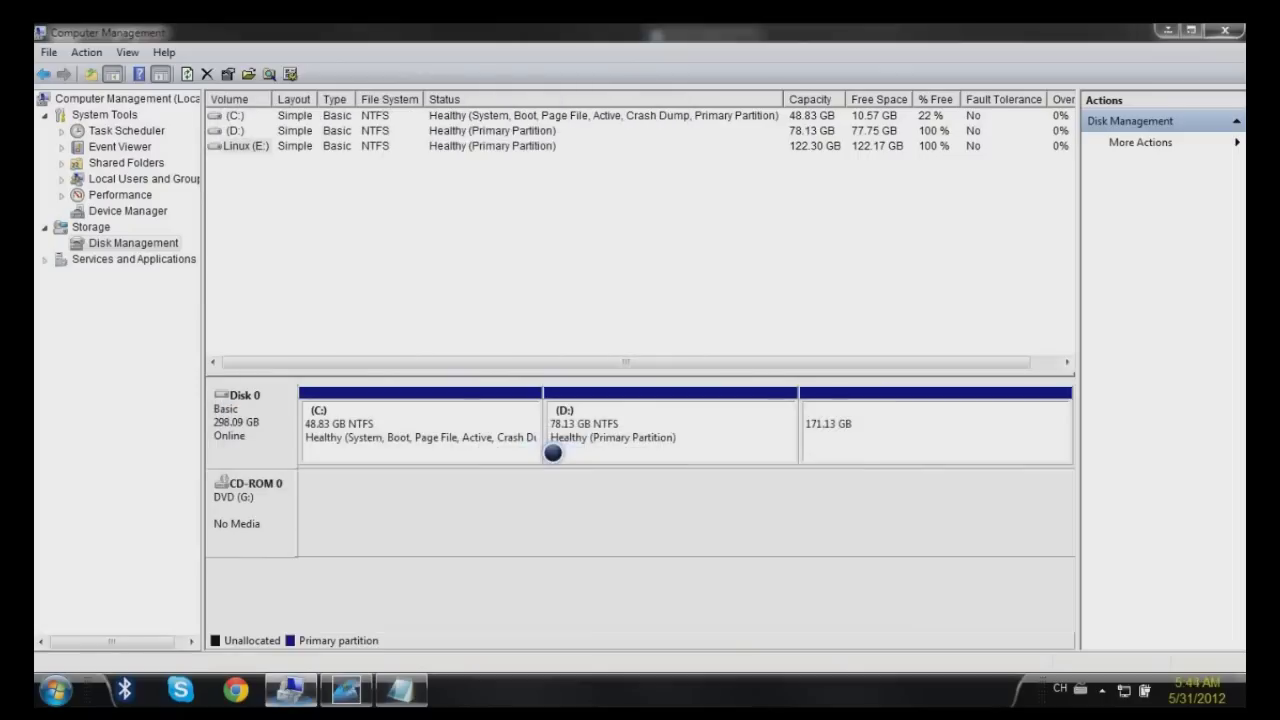
left_click(833, 428)
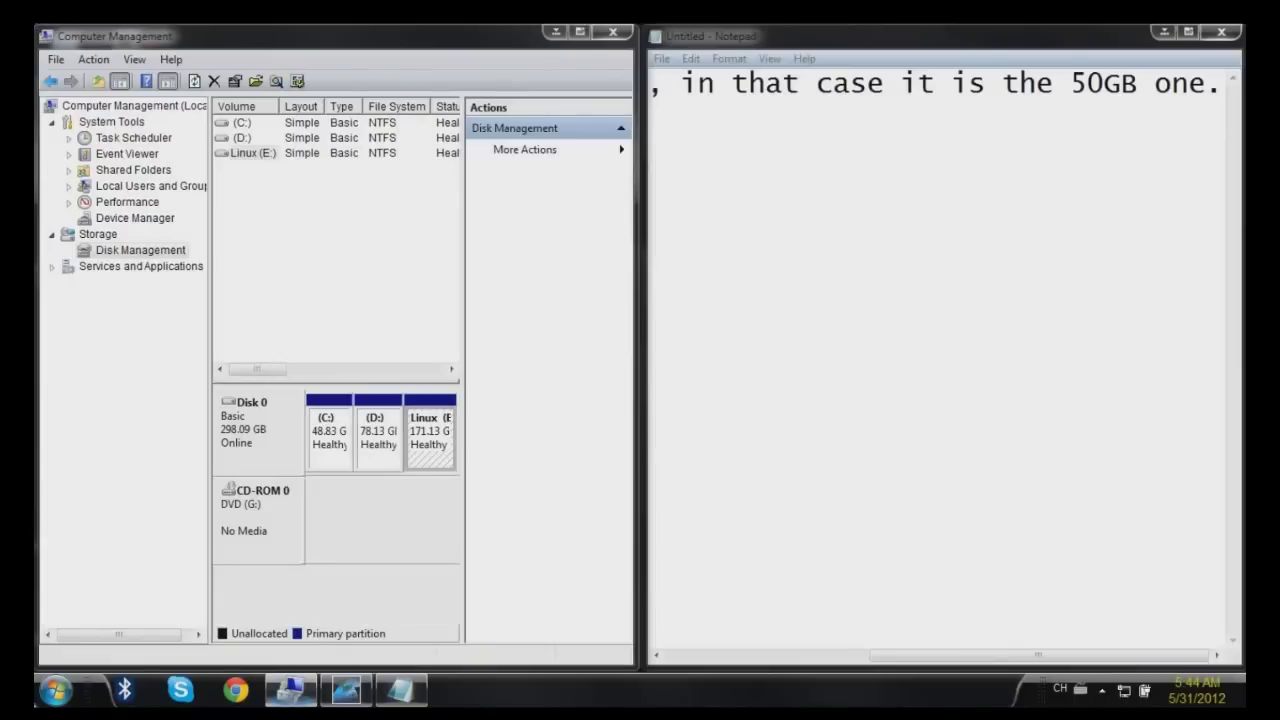
Open the Computer window to view the drives and snap it to half the screen beside Notepad
left_click(55, 690)
left_click(330, 443)
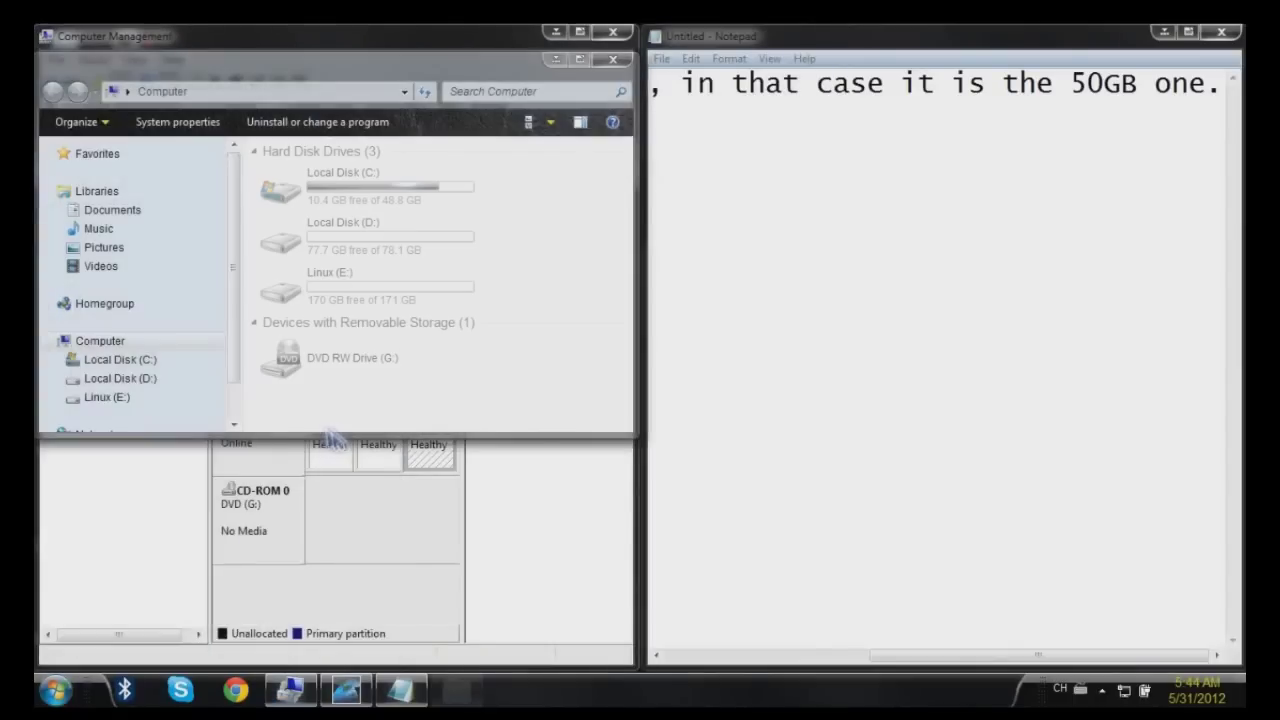
left_click(577, 60)
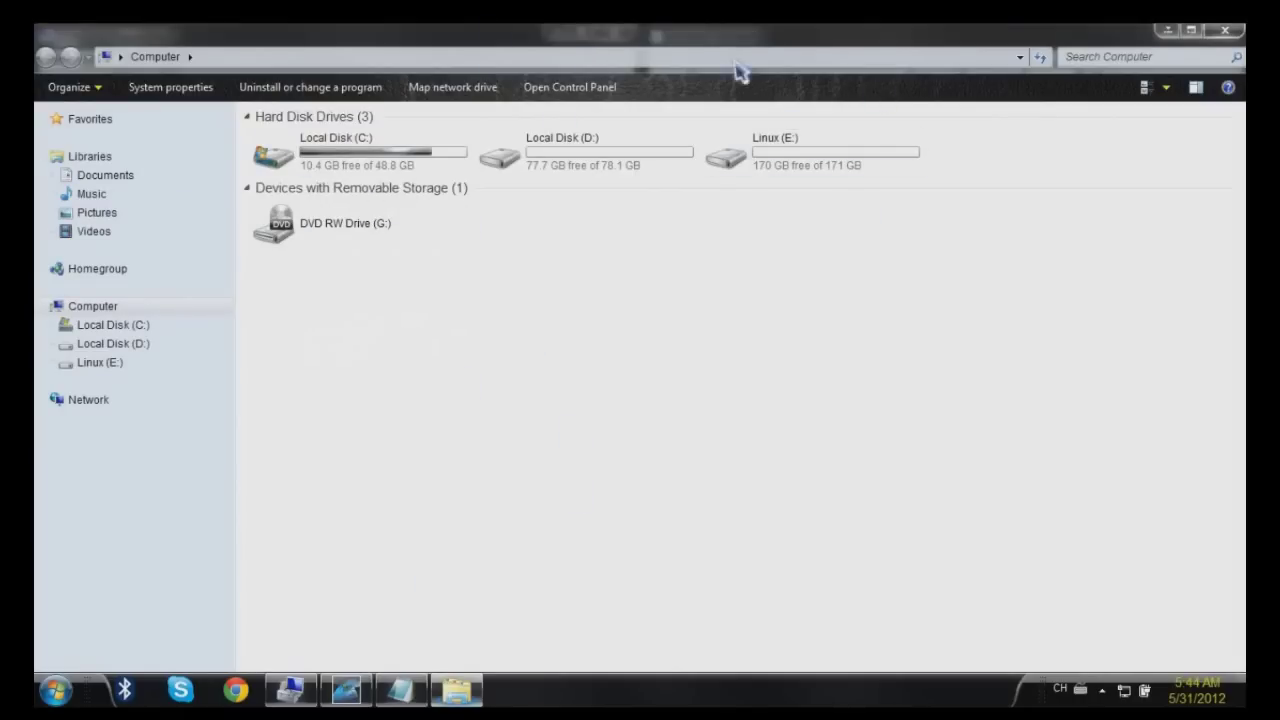
key("super+Left")
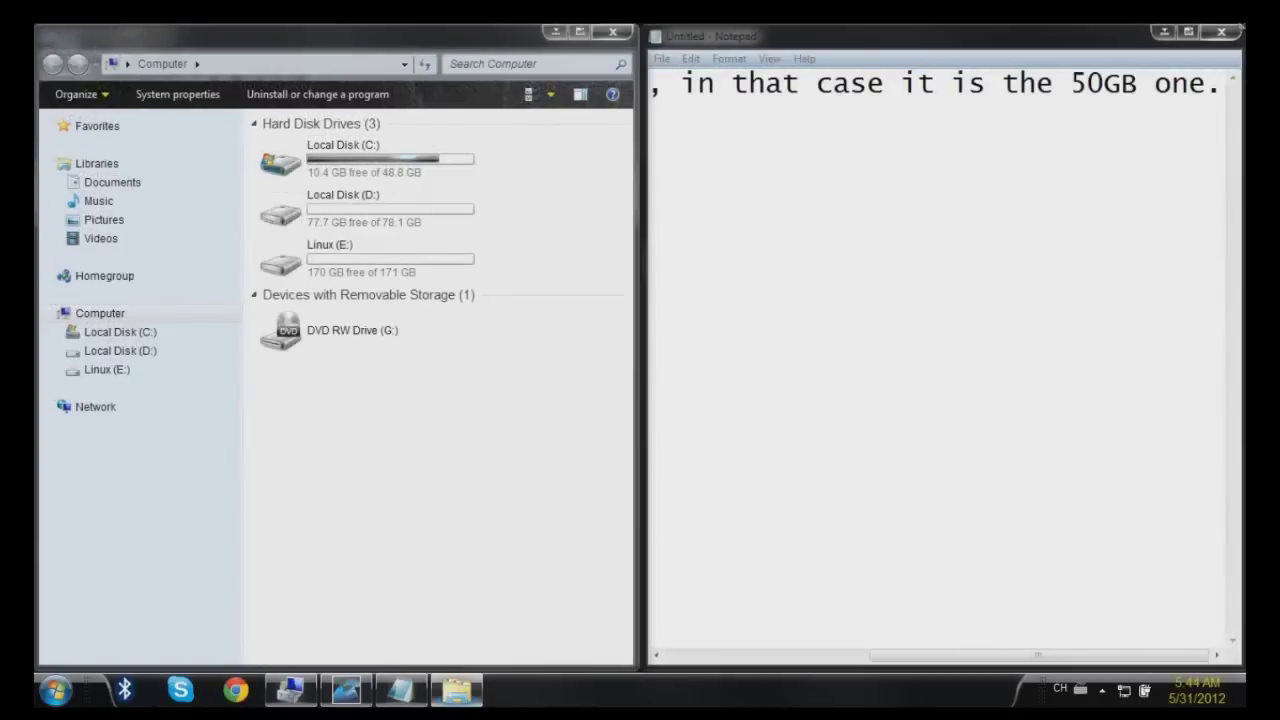
Maximize Notepad and replace the note with "If you have ever lost a partition don't worry, your HDD is not regressing,"
left_click(1188, 31)
left_click_drag(1086, 83, 37, 77)
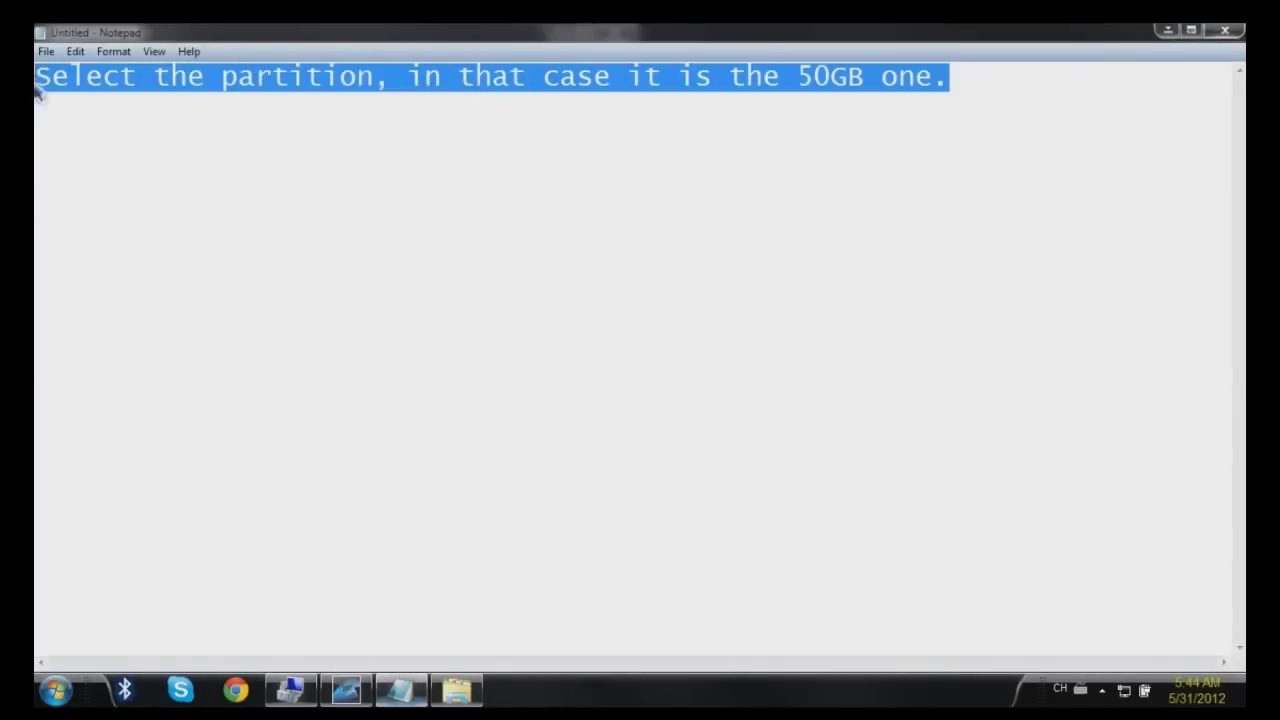
key("BackSpace")
type("If you ha")
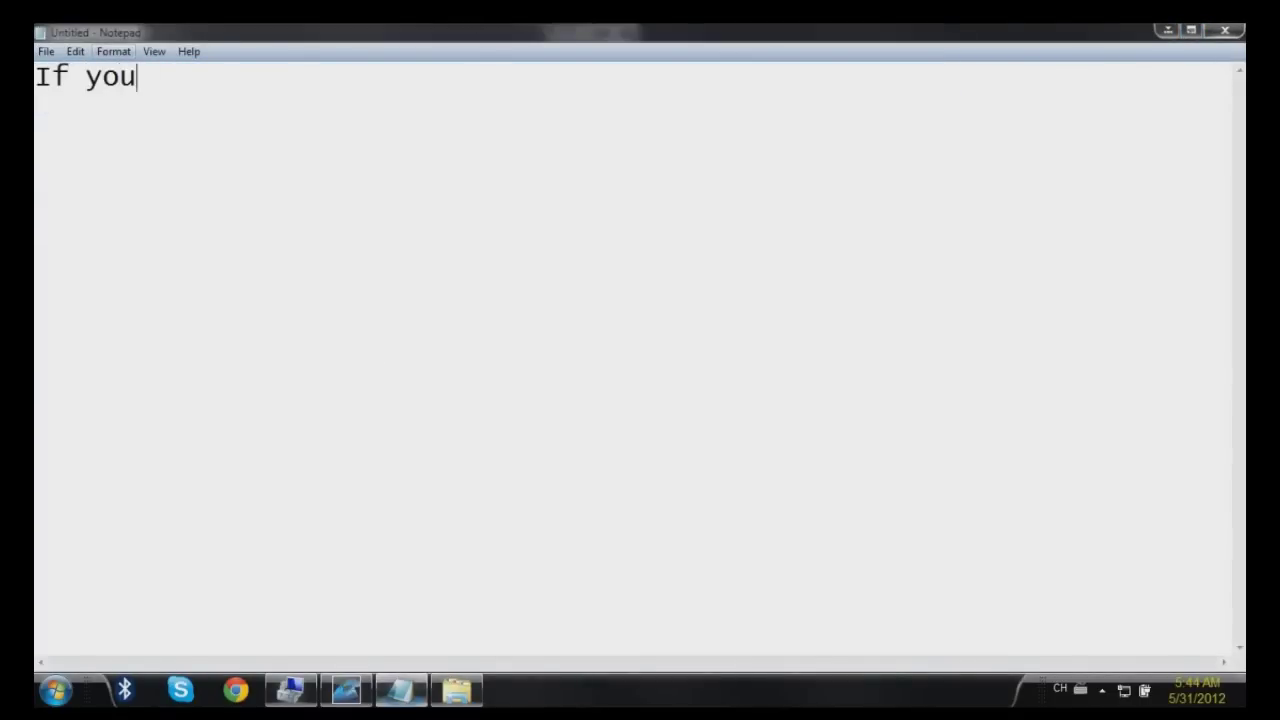
key("BackSpace")
type("have")
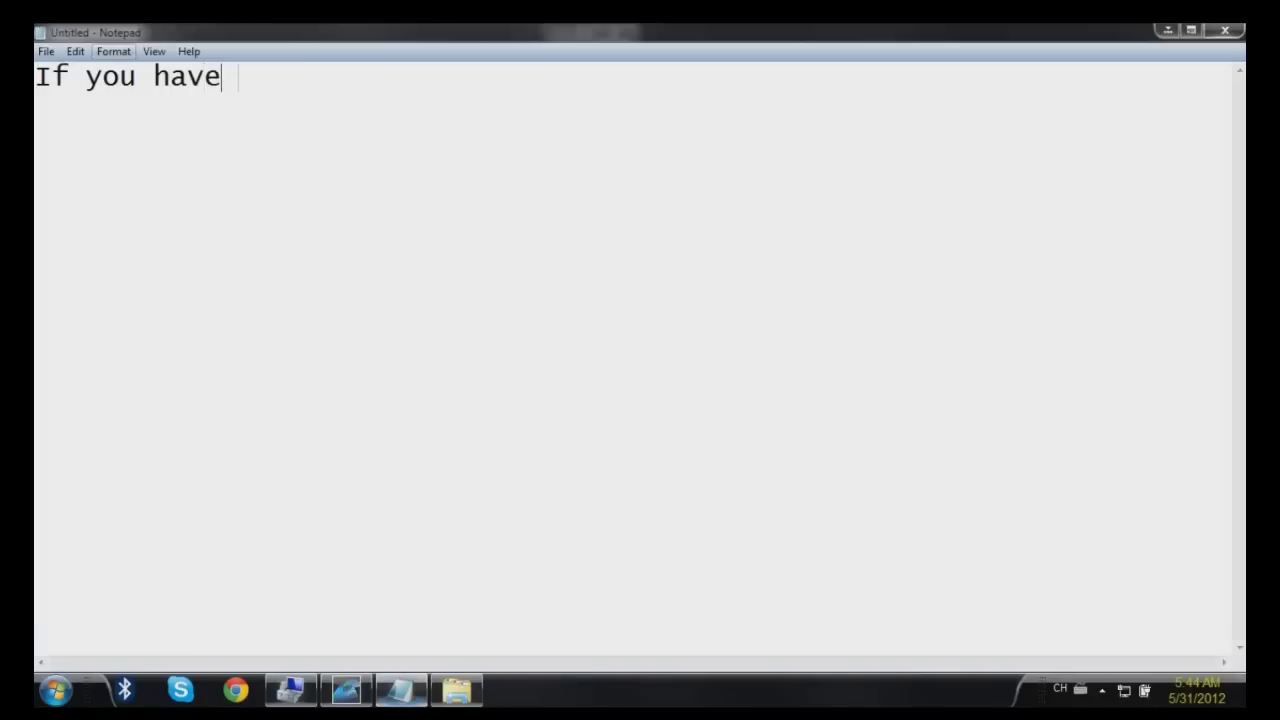
type(" ever lost a partito")
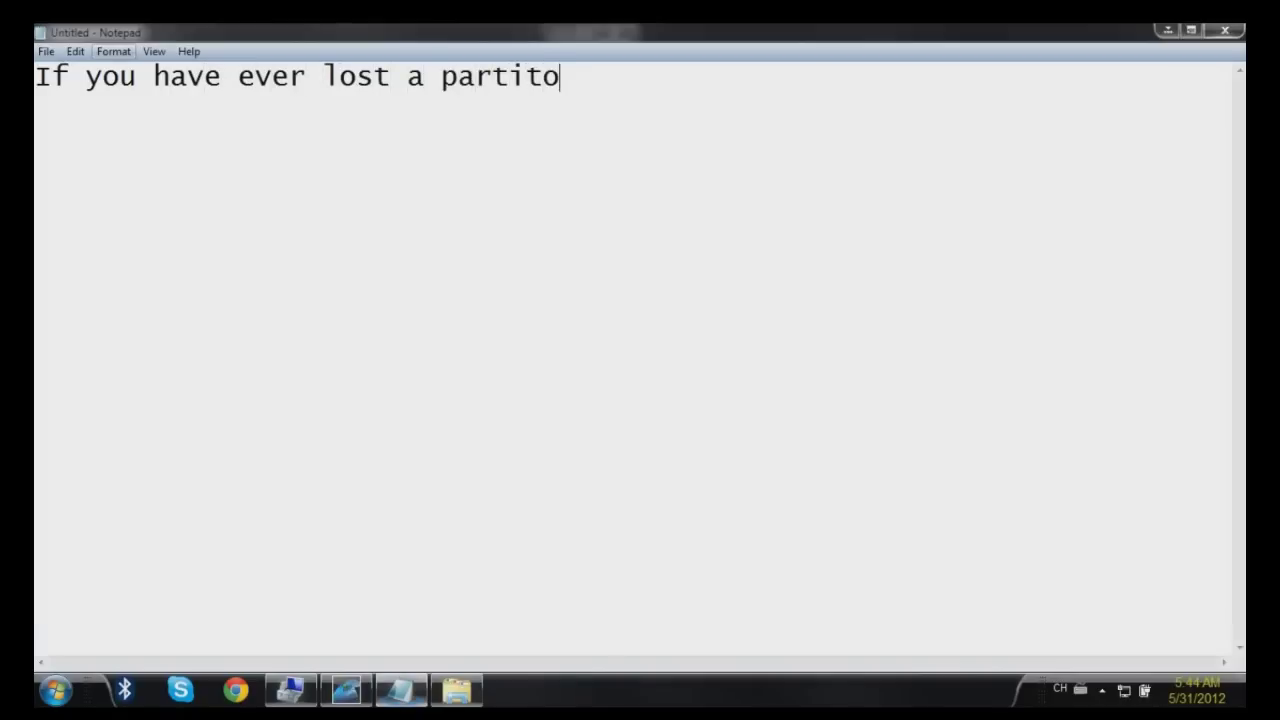
type("tio")
key("BackSpace")
type("ion don't worr")
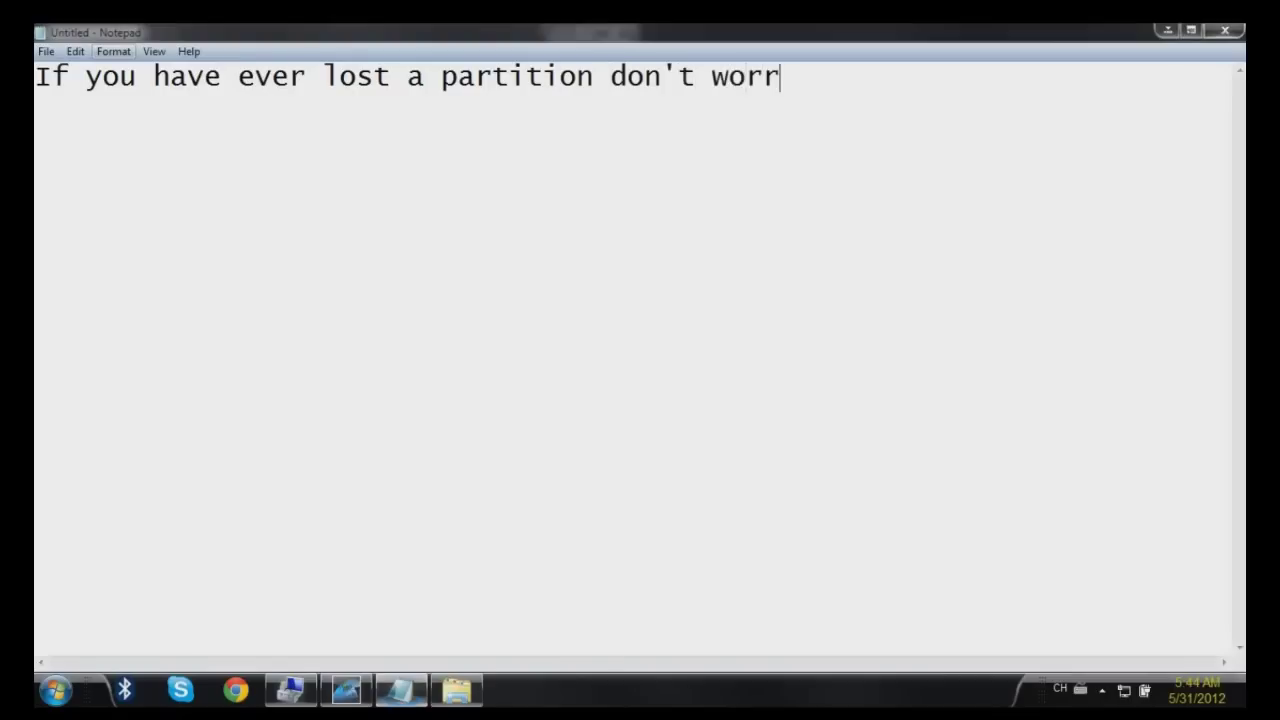
type("y, your")
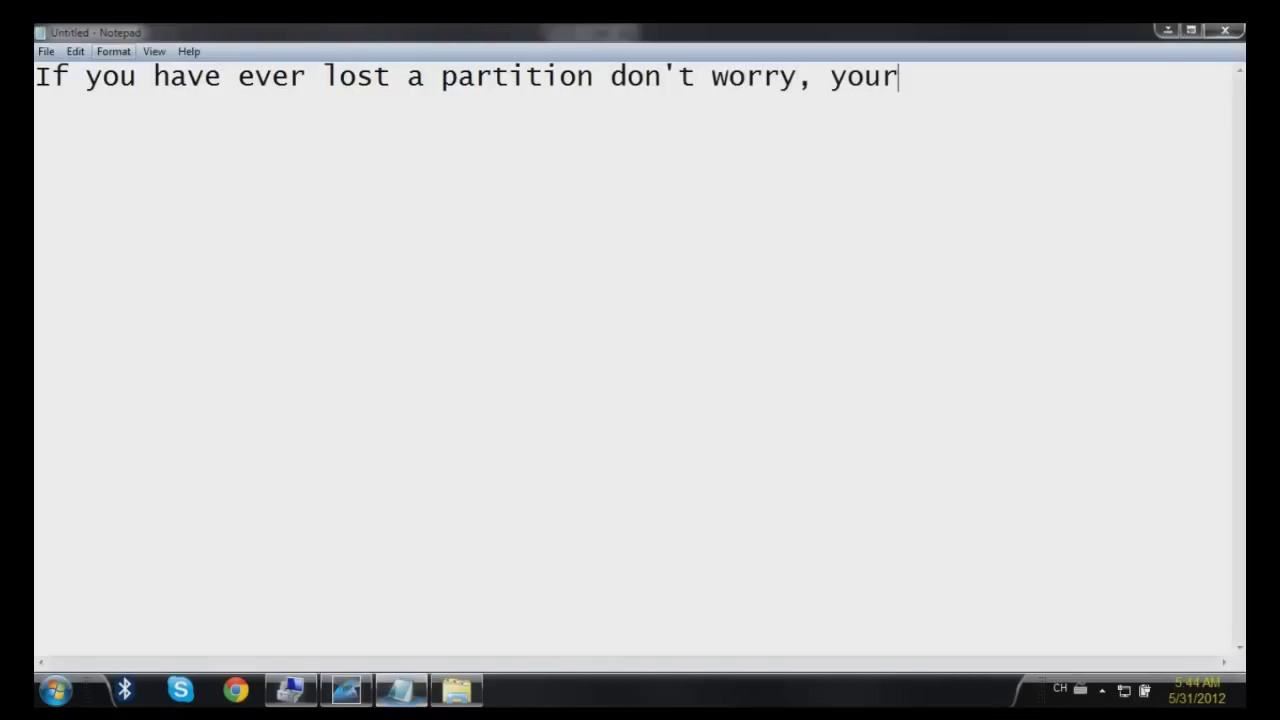
type(" HDD i")
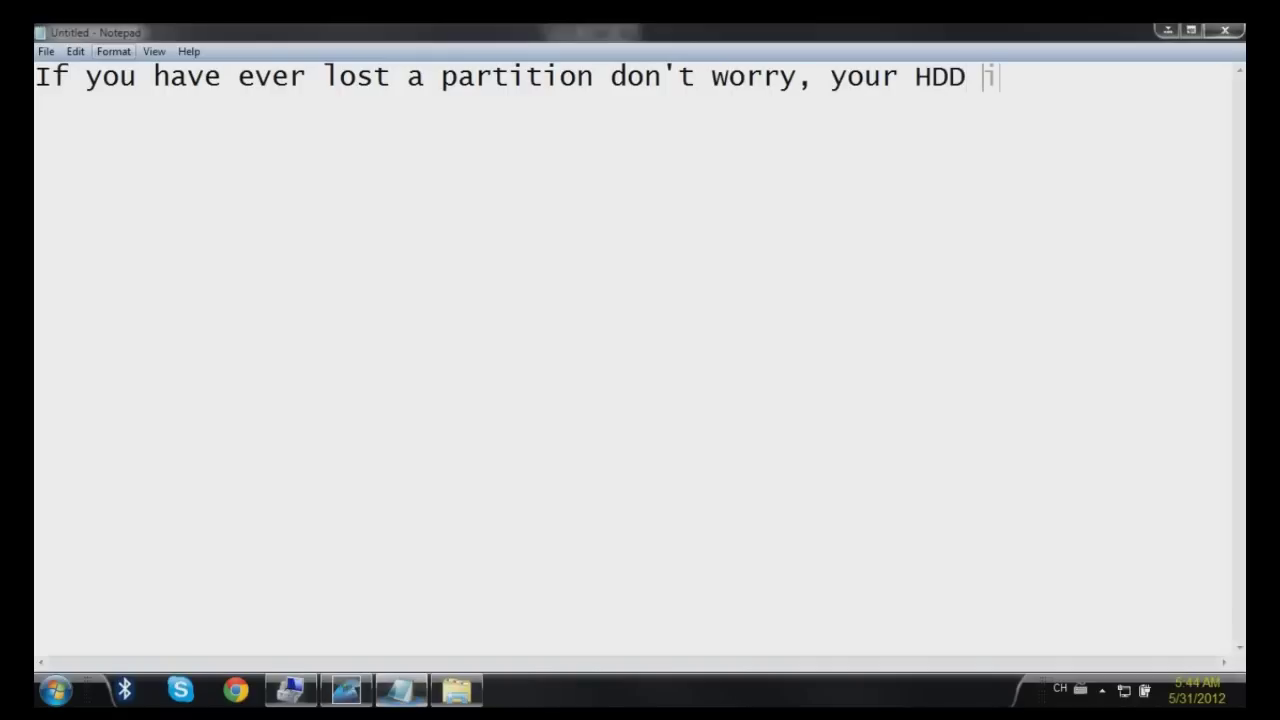
type("s not")
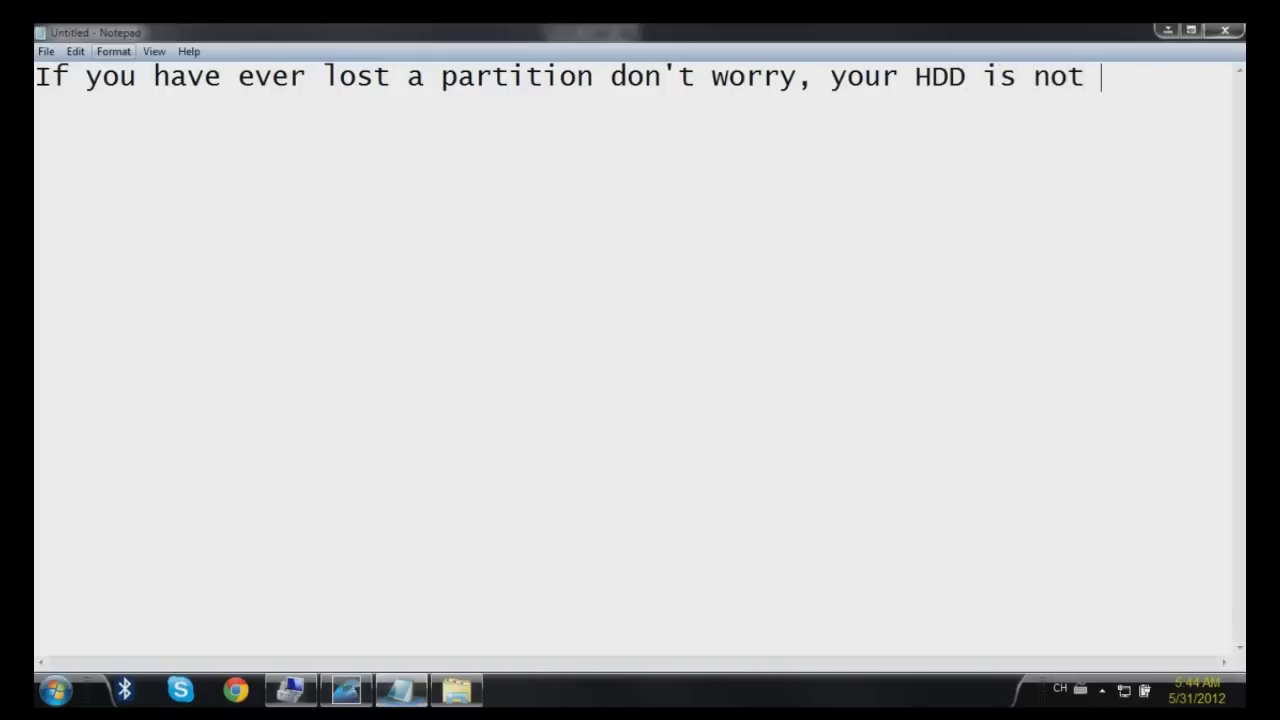
type("regress")
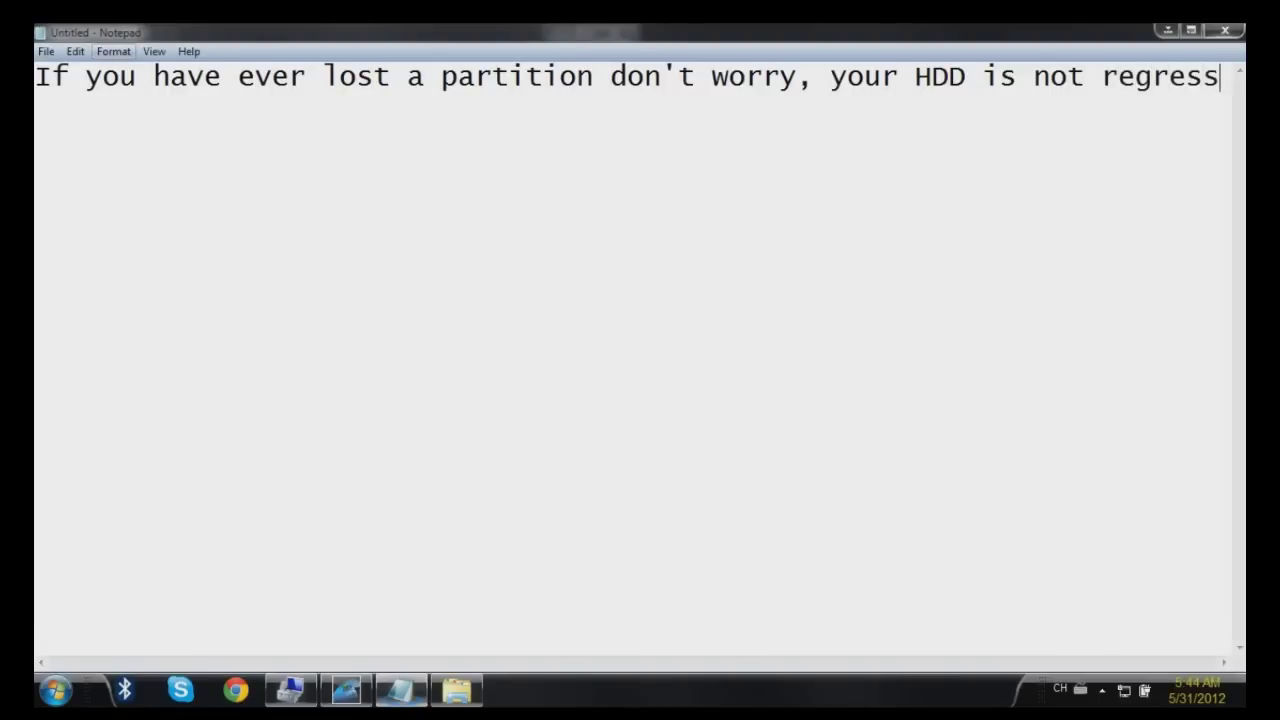
type("ing,")
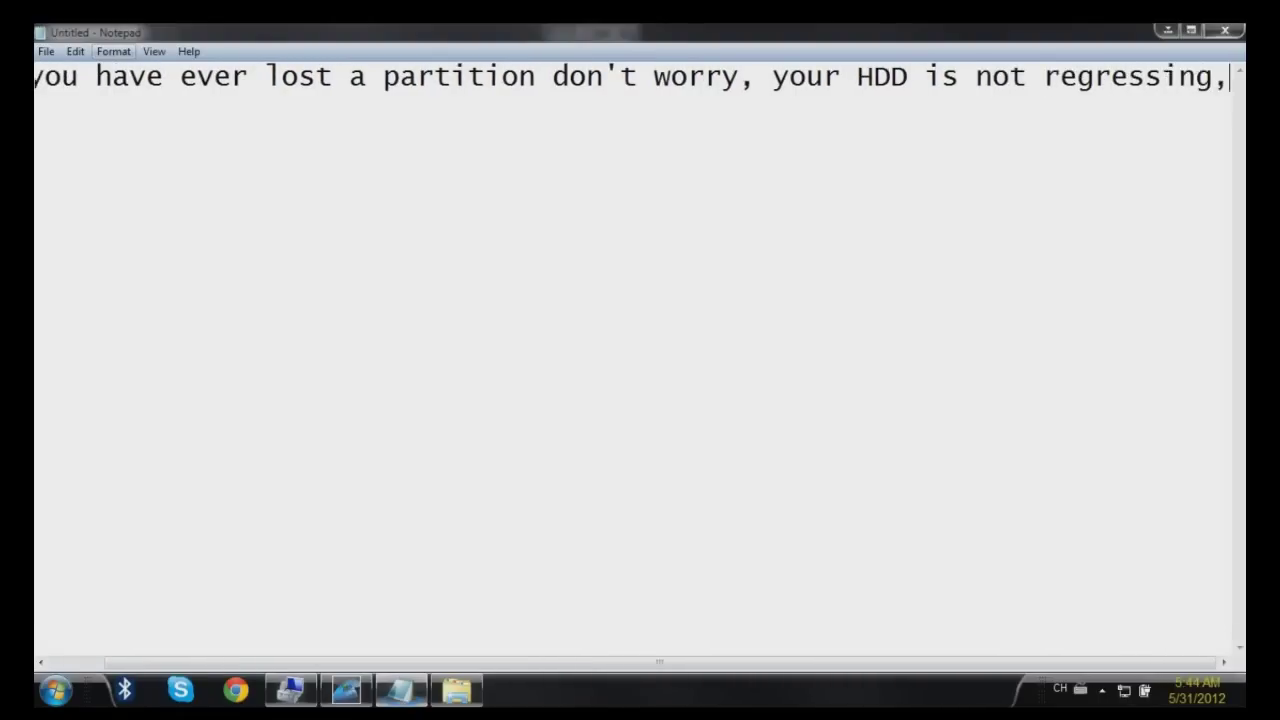
Add a second line to the note reading "You only have to go to the Disk management."
key("Return")
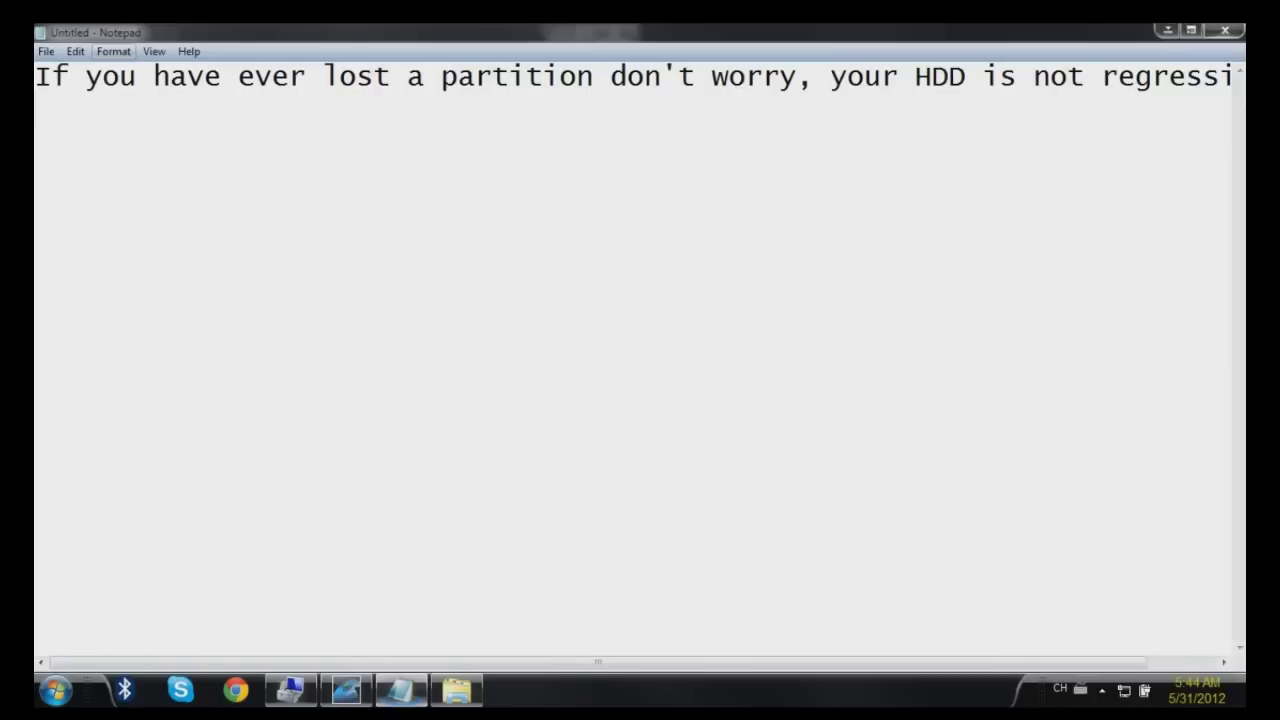
type("You only")
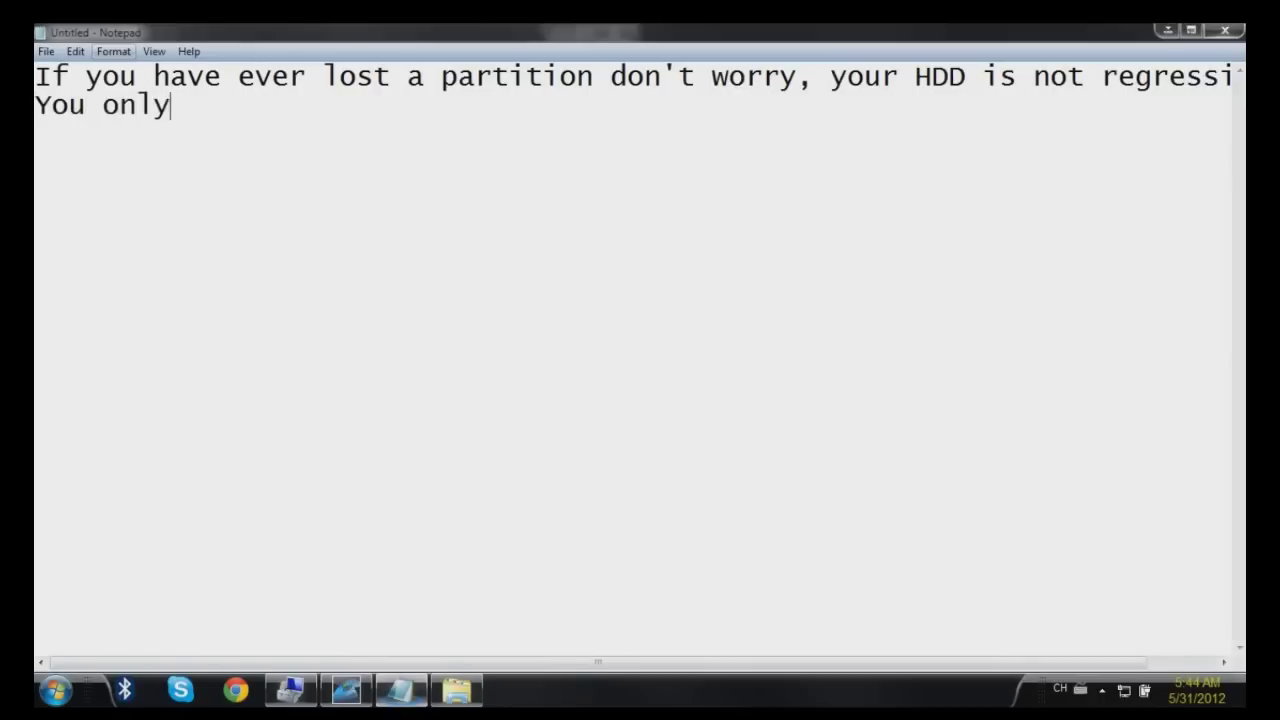
type(" have to go to the Disk")
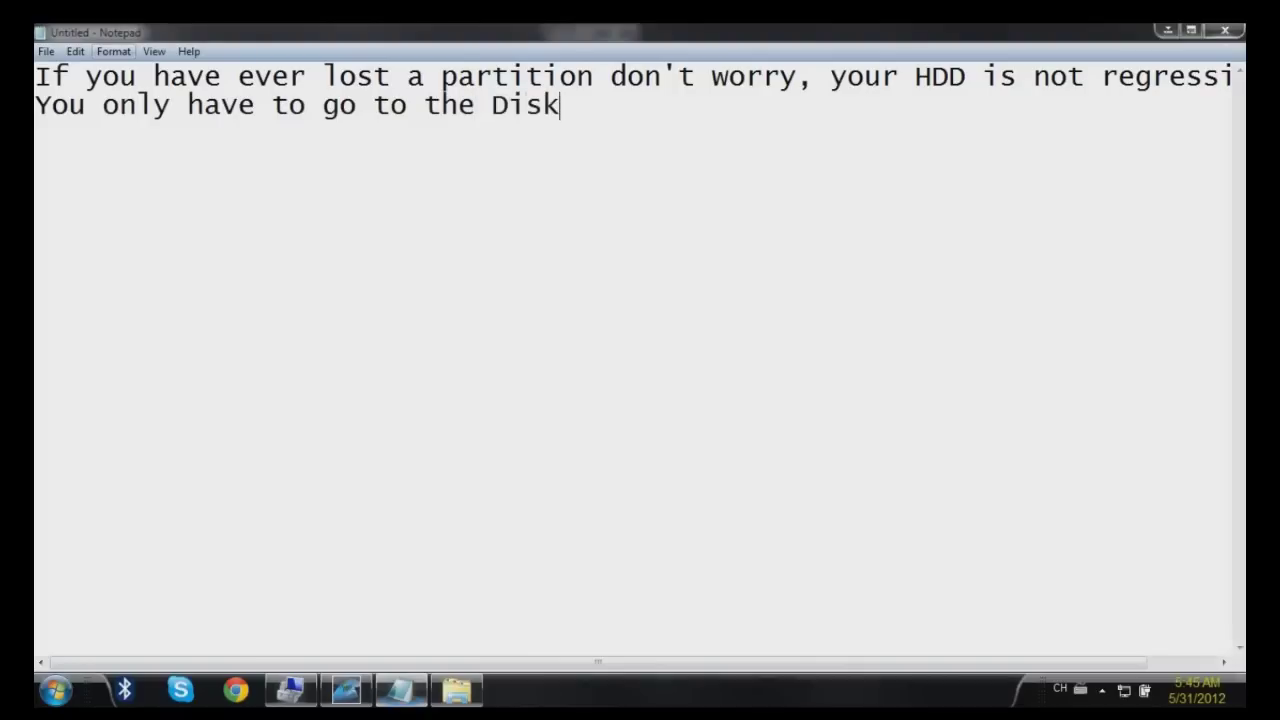
type(" managment")
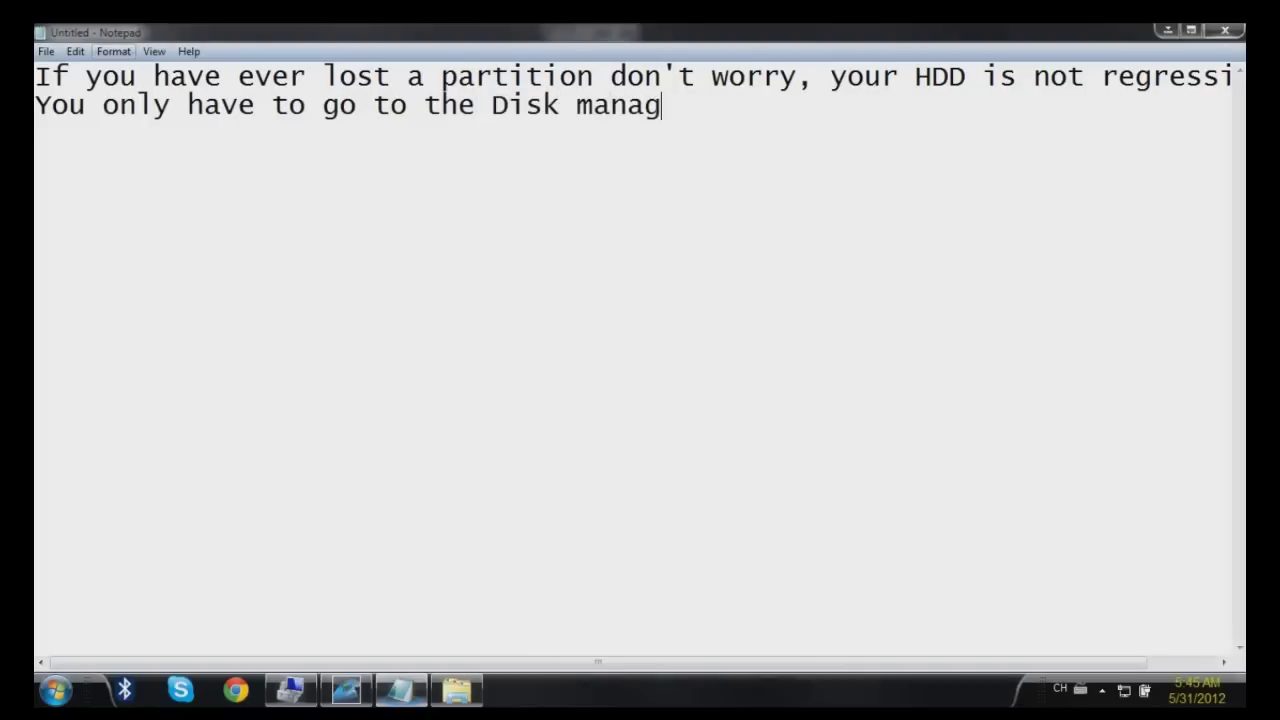
key("BackSpace")
key("BackSpace")
key("BackSpace")
key("BackSpace")
key("BackSpace")
type("ement.")
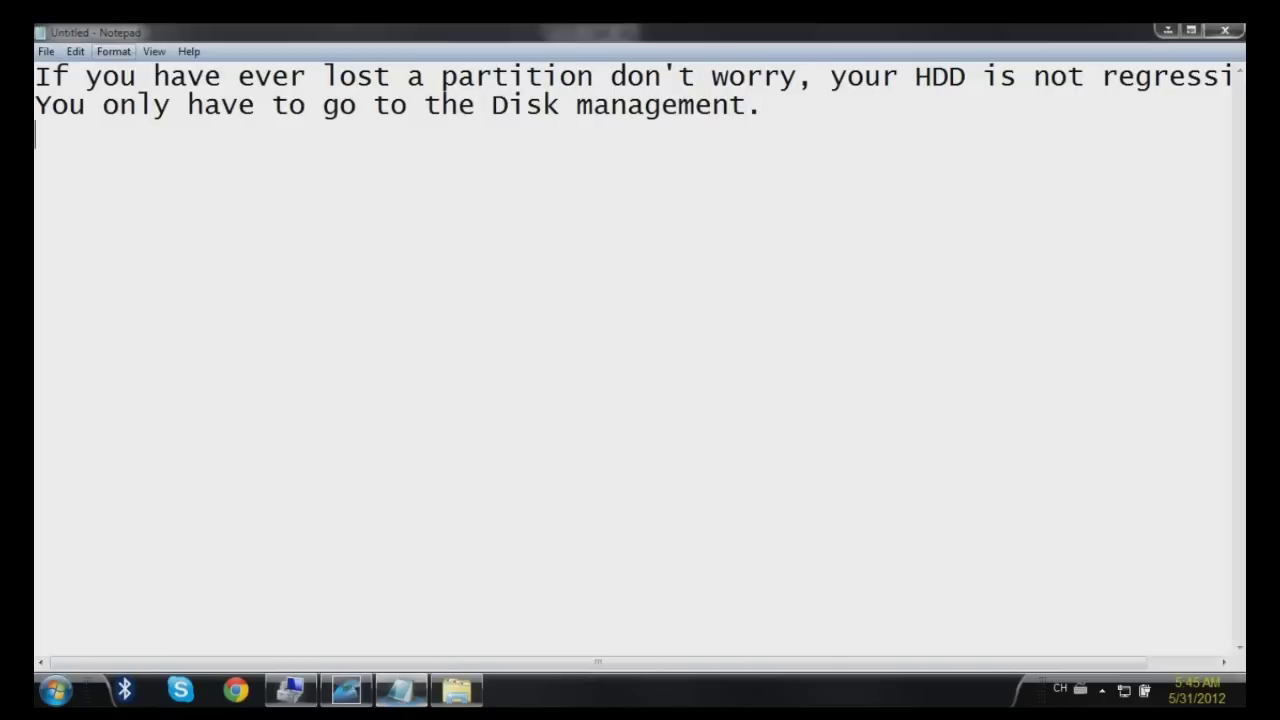
Replace the whole note with "Thanks for watching," and "Video made by", followed by the author's username after a blank line
key("ctrl+a")
key("BackSpace")
type("Thamks")
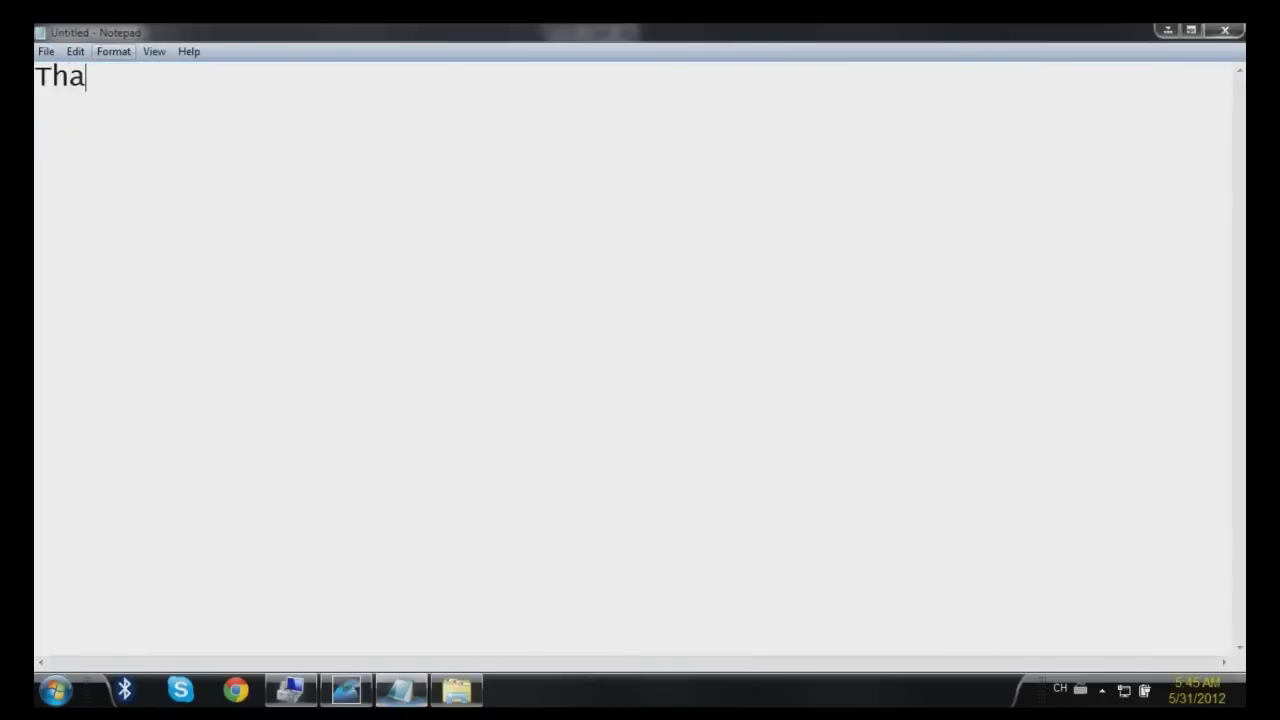
key("BackSpace")
key("BackSpace")
type("nks for watching,")
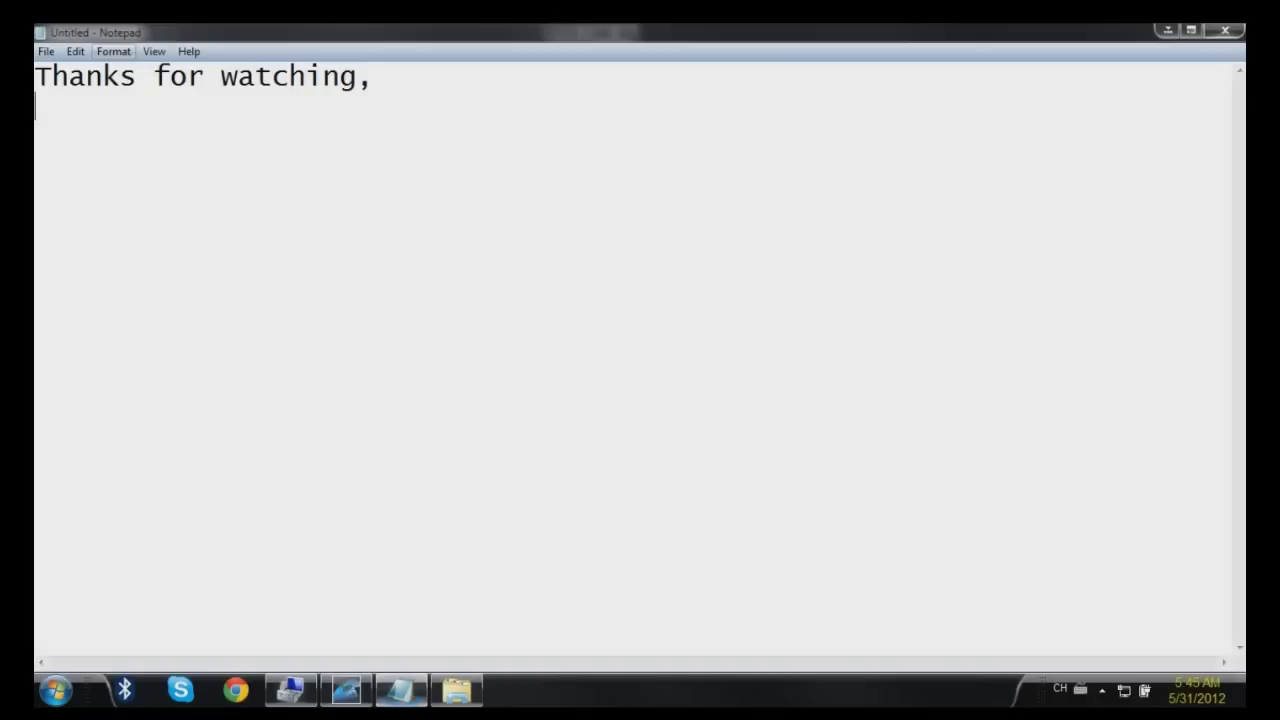
type("Video made by")
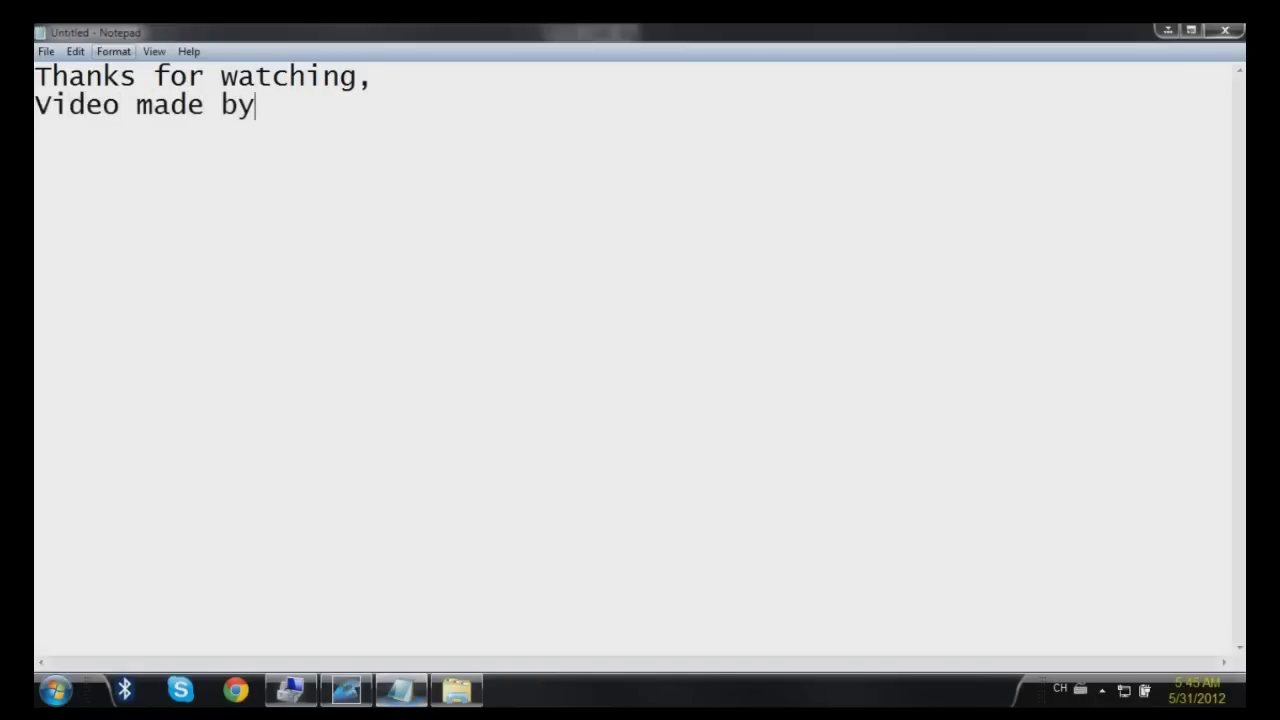
type("  xD")
type("atilassXx")
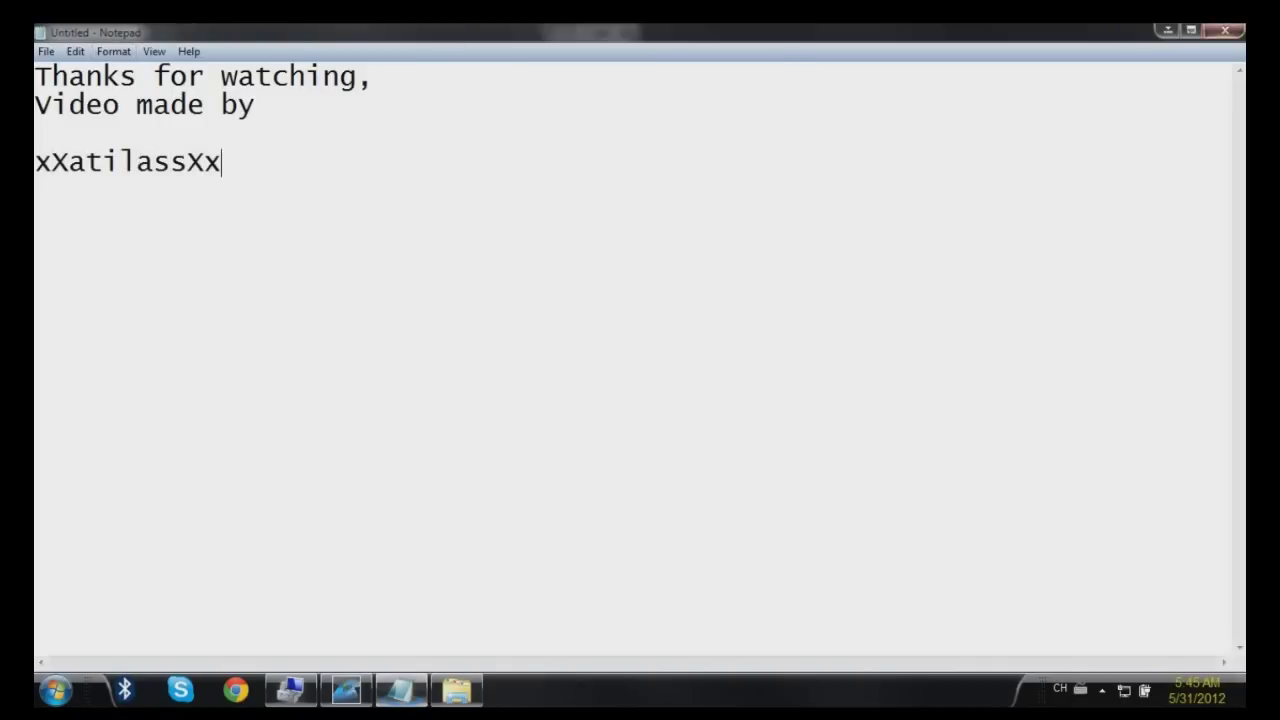
Close Notepad without saving the note and switch to the other program running in the background
left_click(1224, 30)
left_click(668, 360)
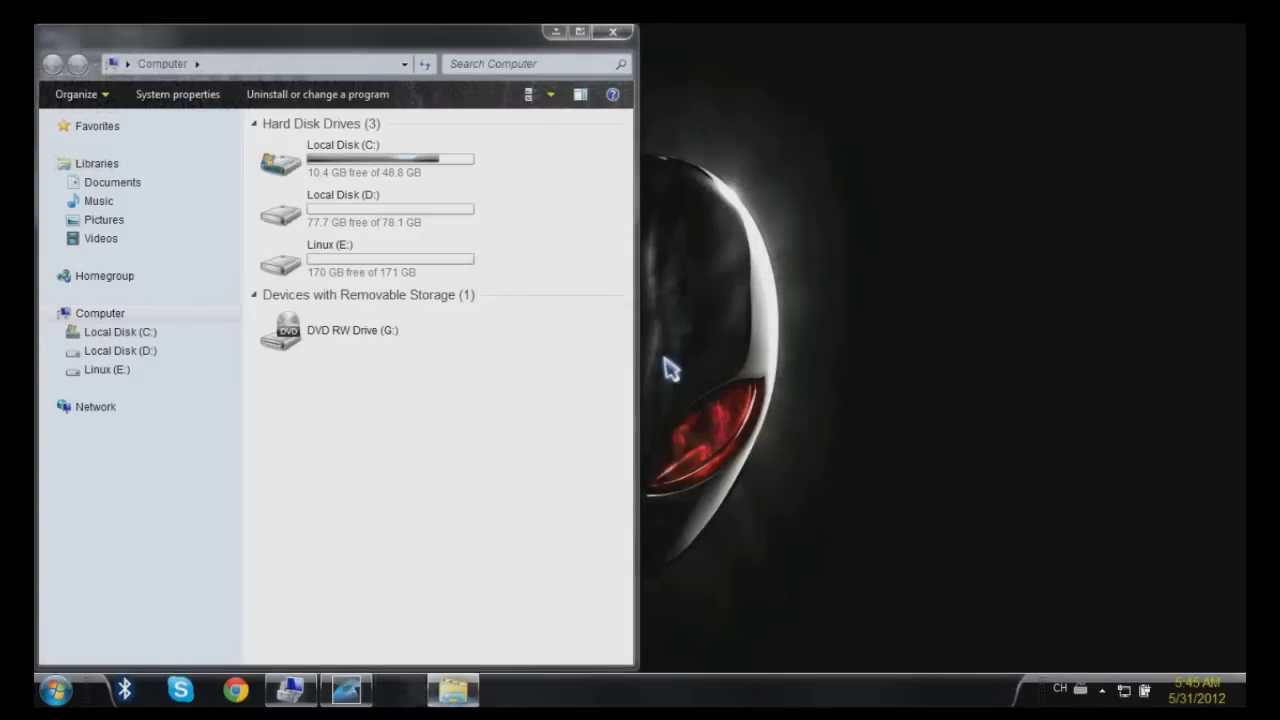
left_click(369, 692)
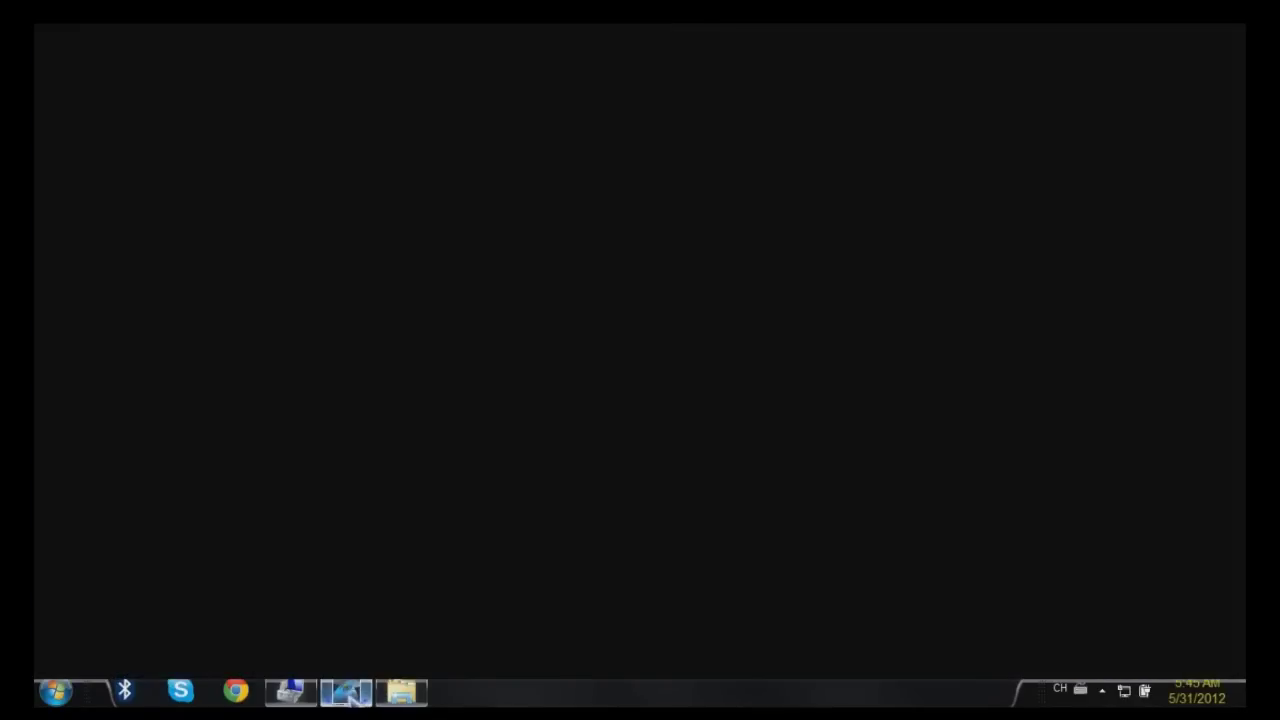